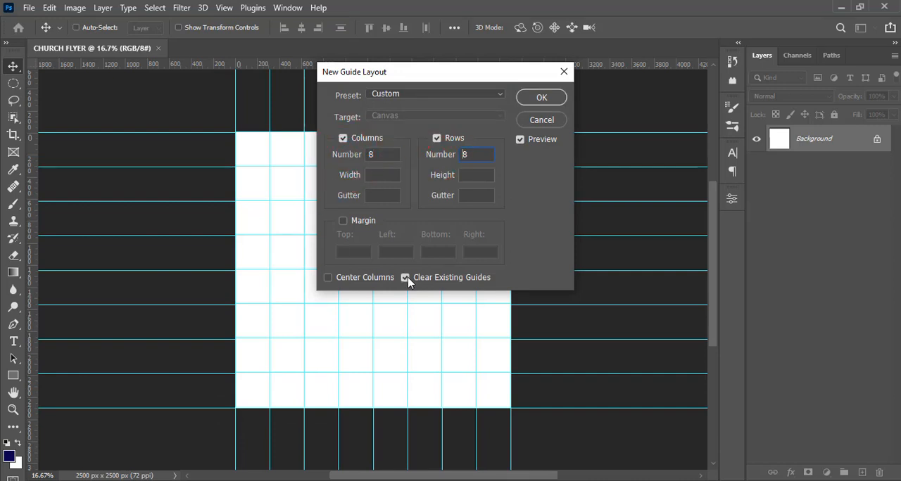
# - Apply the guide layout of 8 columns and 8 rows, clearing the existing guides
pyautogui.click(541, 98)
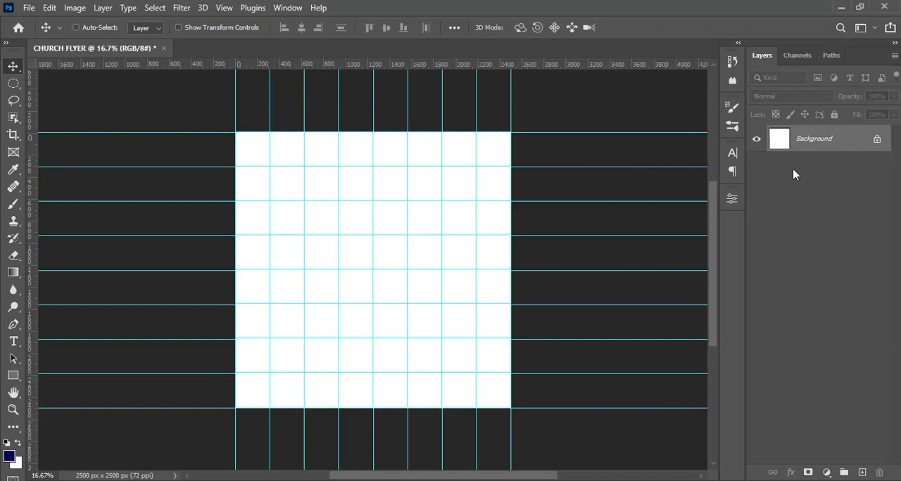
# - Draw a rectangle about 2854 × 1526 px covering the upper part of the canvas and remove its stroke
pyautogui.click(16, 379)
pyautogui.click(59, 375)
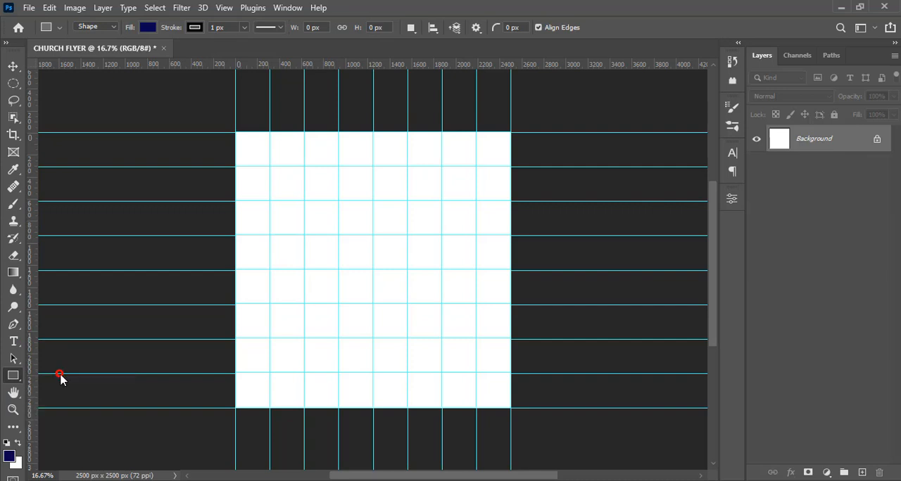
pyautogui.moveTo(218, 117); pyautogui.dragTo(531, 283)
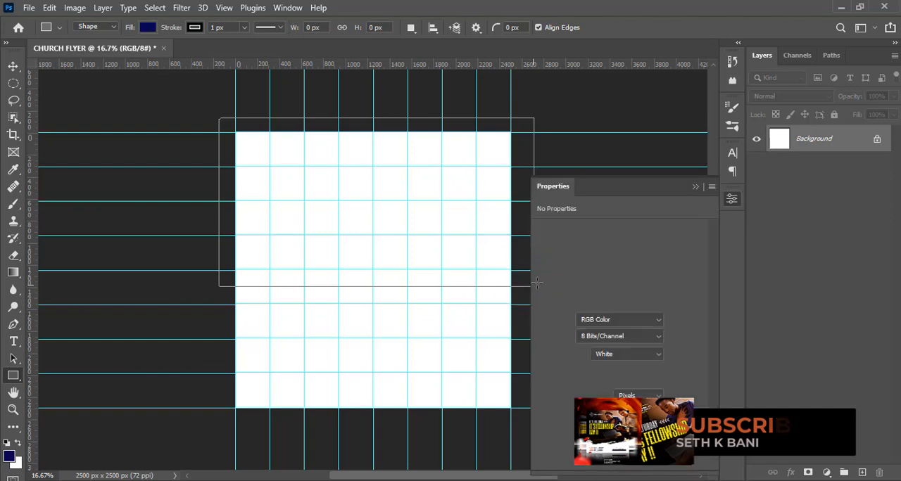
pyautogui.click(194, 26)
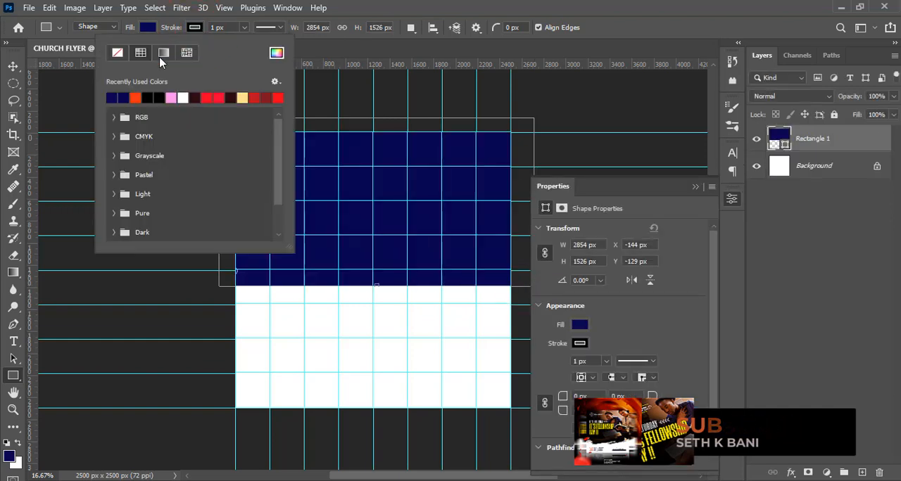
pyautogui.click(117, 53)
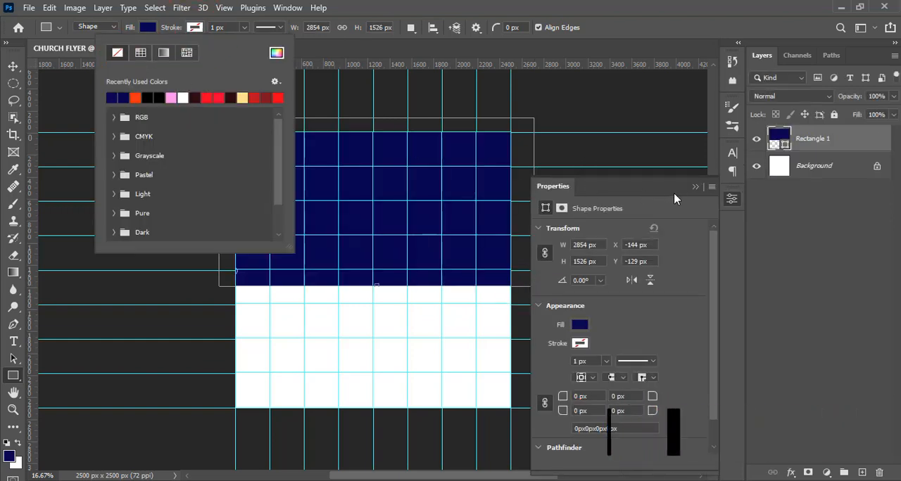
pyautogui.click(693, 189)
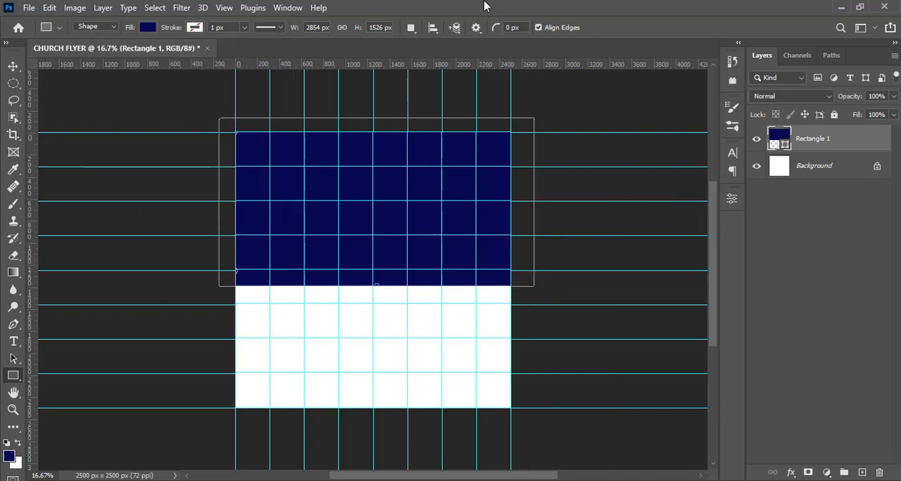
# - Set the rectangle's fill colour to black, 000000
pyautogui.doubleClick(778, 138)
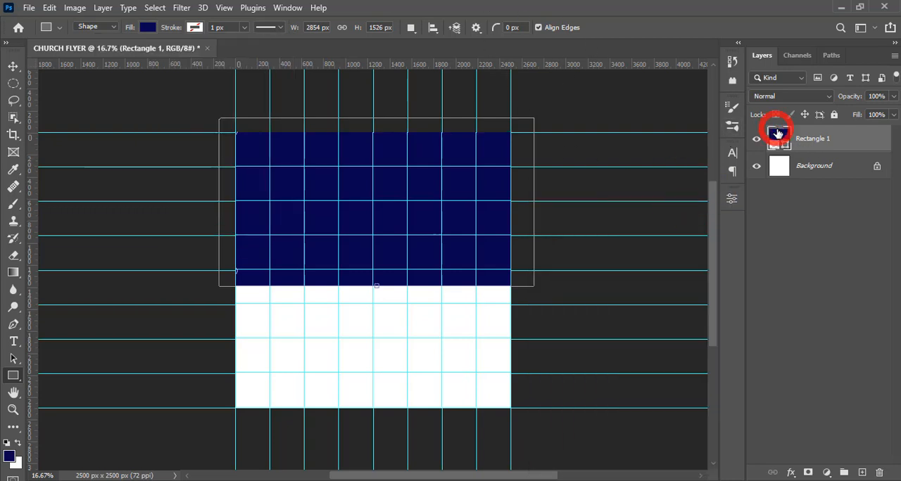
pyautogui.write('000000')
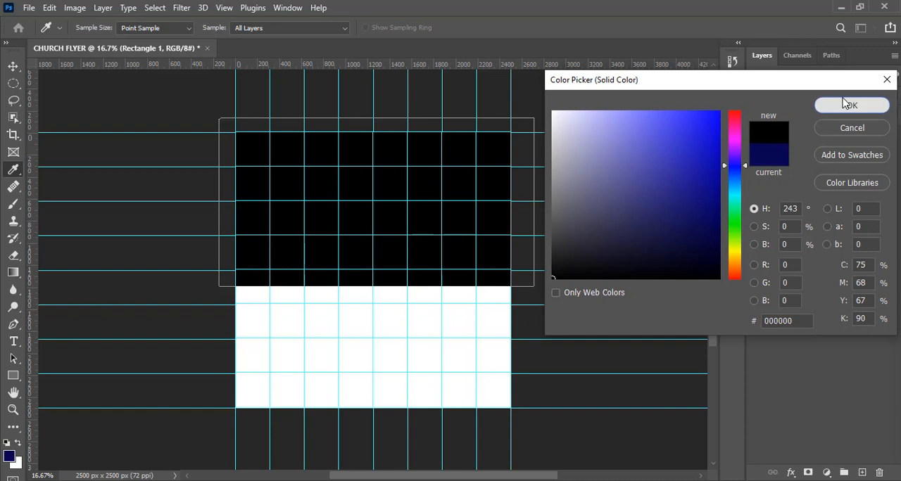
pyautogui.click(837, 104)
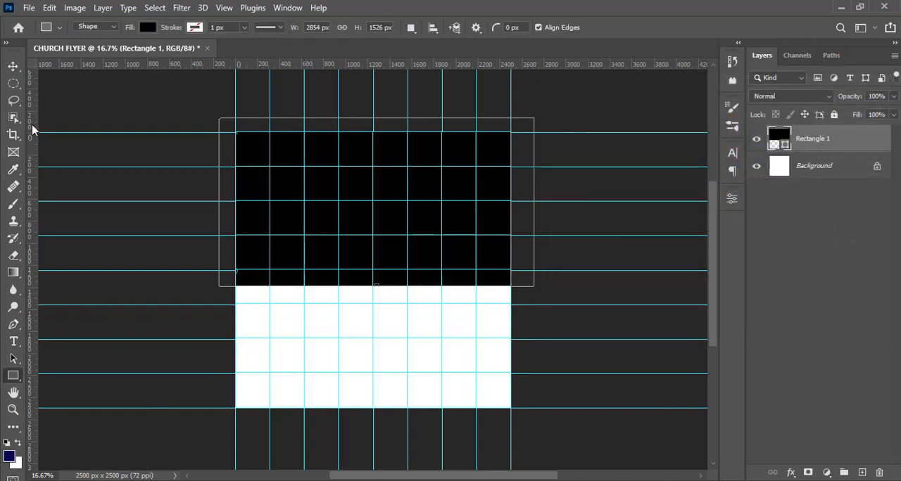
# - Add a new layer above the rectangle and choose the Brush Stroke 8 tip for the Brush tool
pyautogui.click(12, 205)
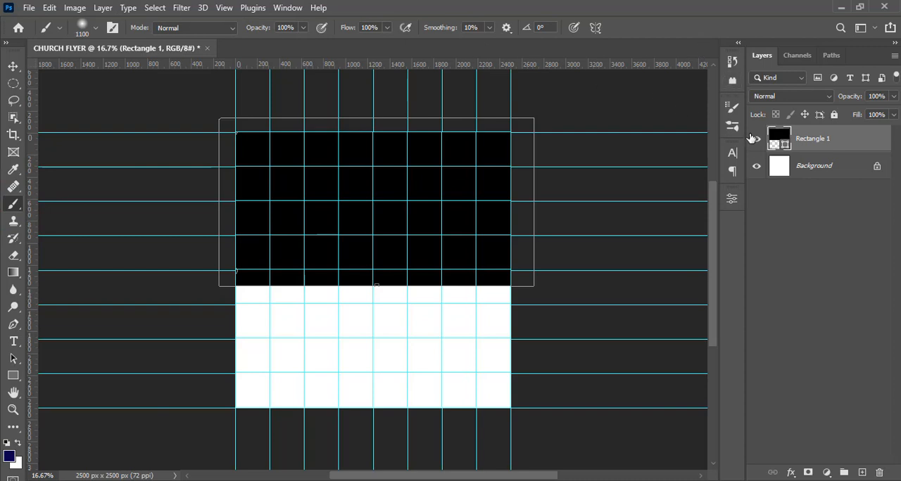
pyautogui.click(288, 7)
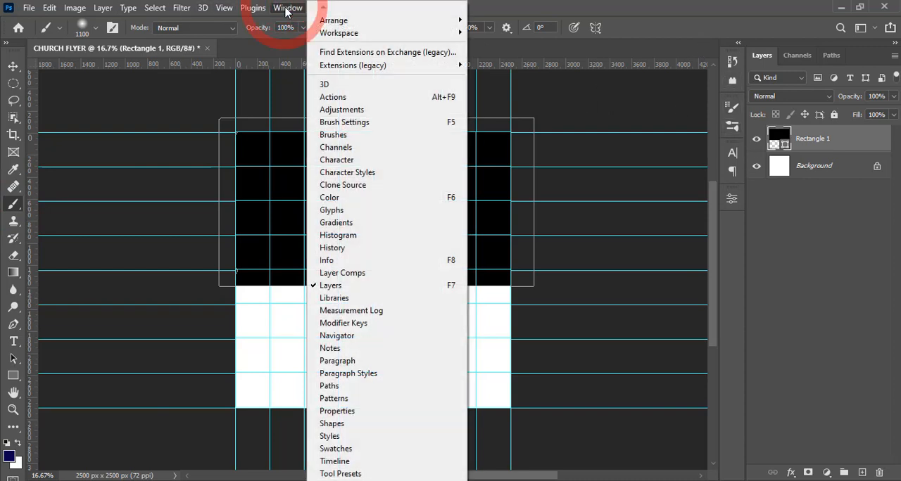
pyautogui.click(288, 7)
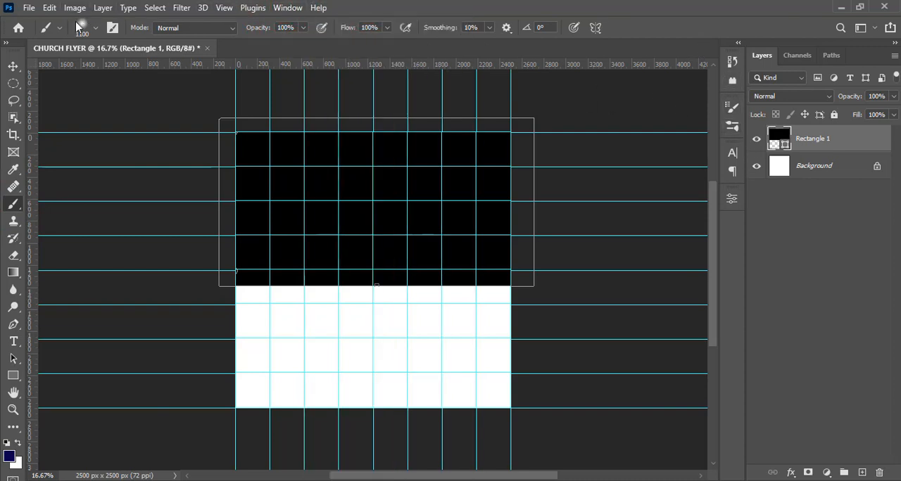
pyautogui.click(113, 27)
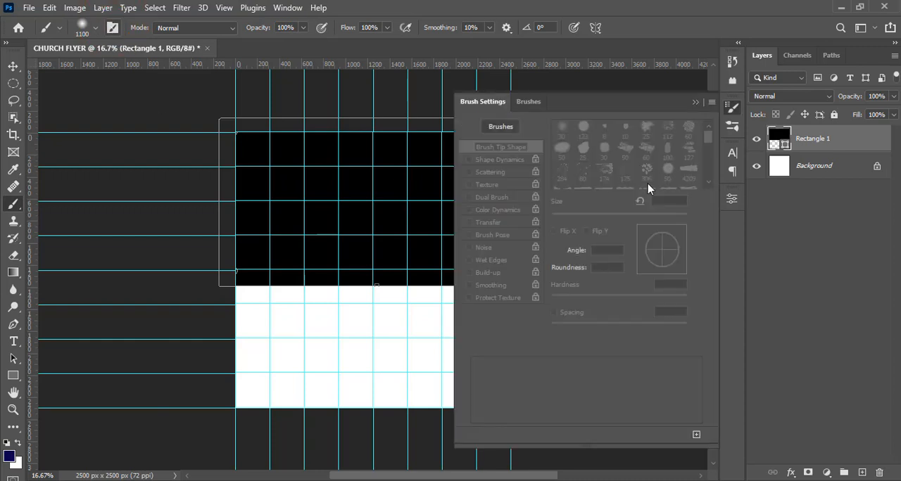
pyautogui.click(861, 472)
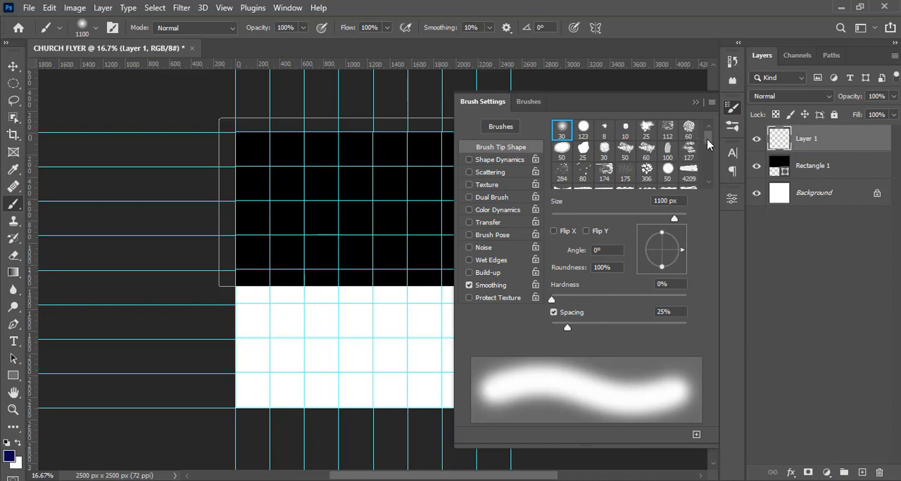
pyautogui.moveTo(707, 138); pyautogui.dragTo(707, 154)
pyautogui.scroll(-1, 706, 150)
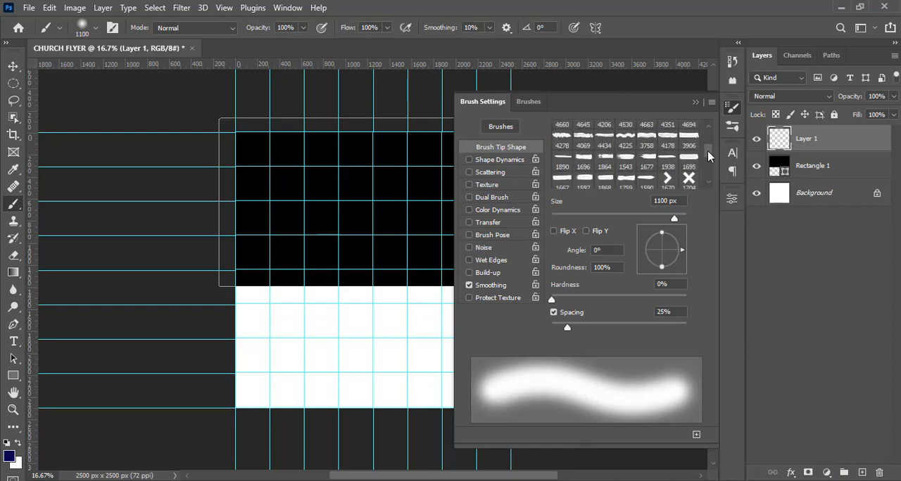
pyautogui.scroll(2, 710, 152)
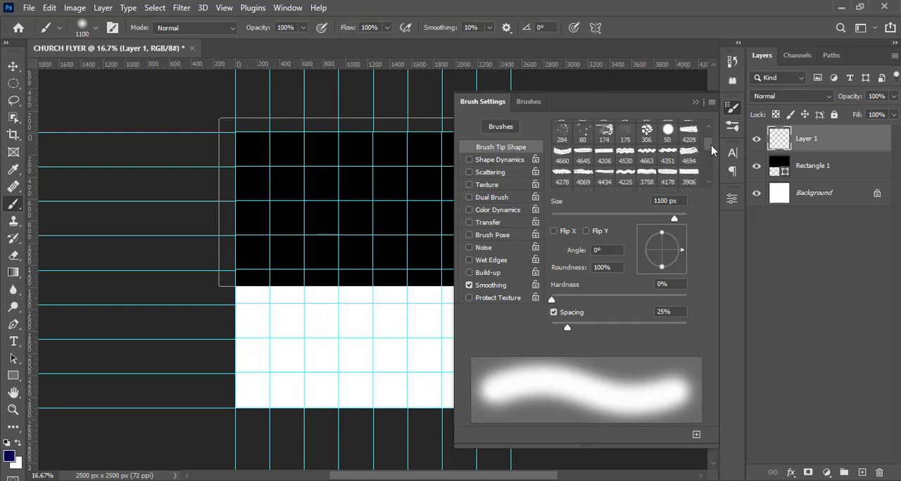
pyautogui.scroll(1, 712, 149)
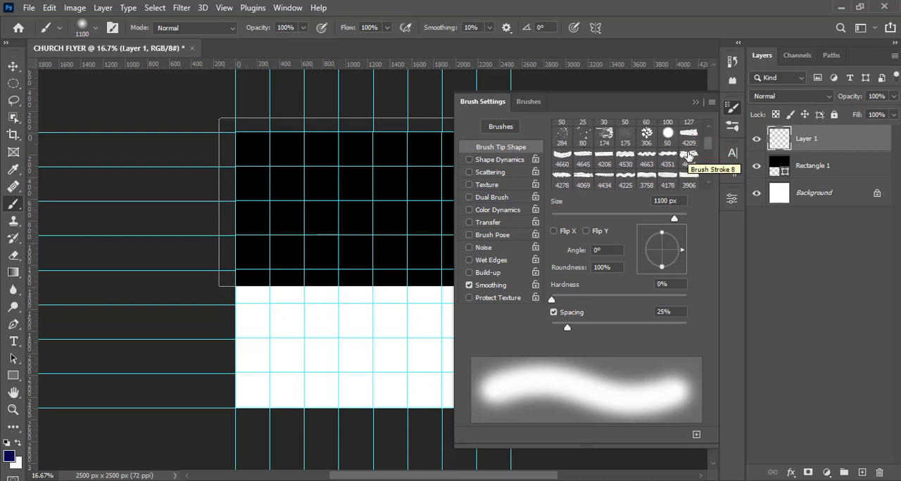
pyautogui.click(687, 155)
pyautogui.click(695, 103)
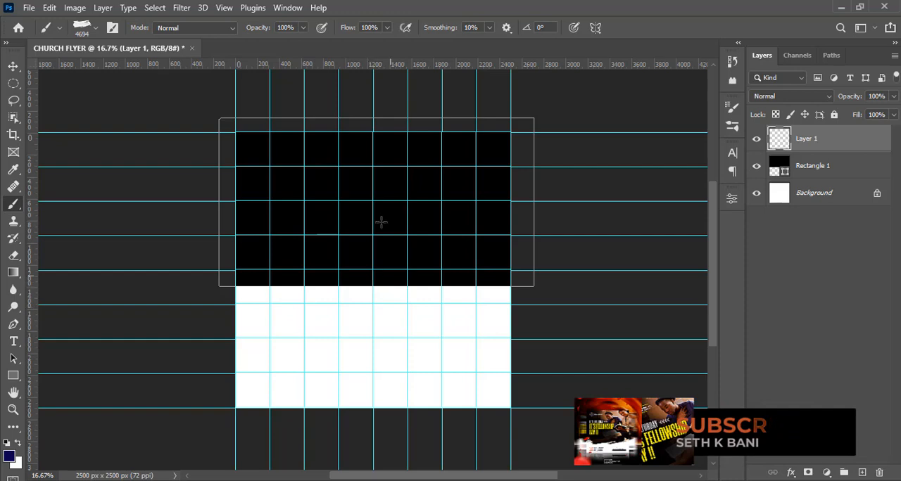
# - Reduce the brush size to 2300 px and stamp two overlapping strokes across the rectangle's lower edge
pyautogui.press('capslock')
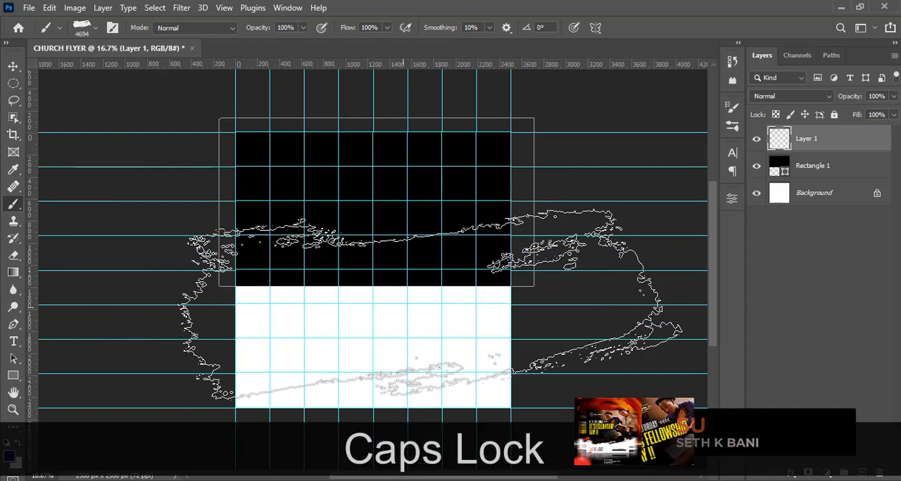
pyautogui.press('[')
pyautogui.press('[')
pyautogui.press('[')
pyautogui.press('[')
pyautogui.press('[')
pyautogui.press('[')
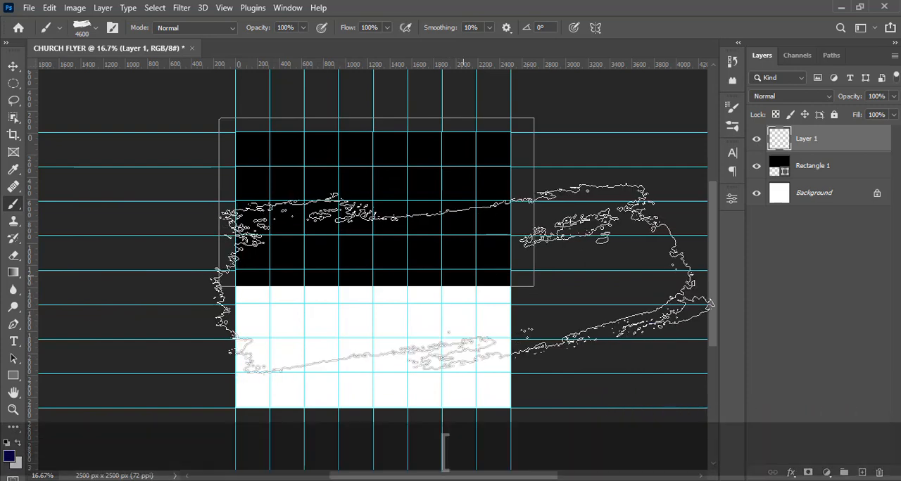
pyautogui.press('[')
pyautogui.press('[')
pyautogui.press('[')
pyautogui.press('[')
pyautogui.press('[')
pyautogui.press('[')
pyautogui.press('[')
pyautogui.press('[')
pyautogui.press('[')
pyautogui.press('[')
pyautogui.press('[')
pyautogui.press('[')
pyautogui.press('[')
pyautogui.press('[')
pyautogui.press('[')
pyautogui.press('[')
pyautogui.press('[')
pyautogui.press('[')
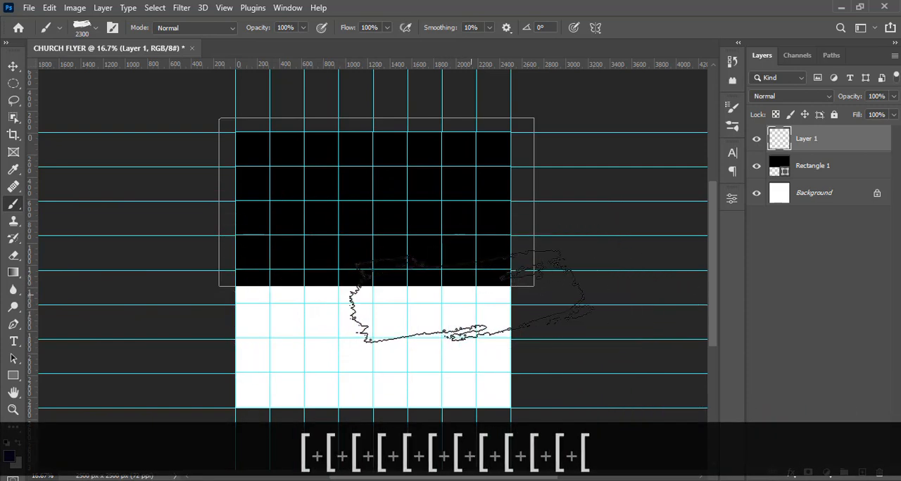
pyautogui.click(472, 294)
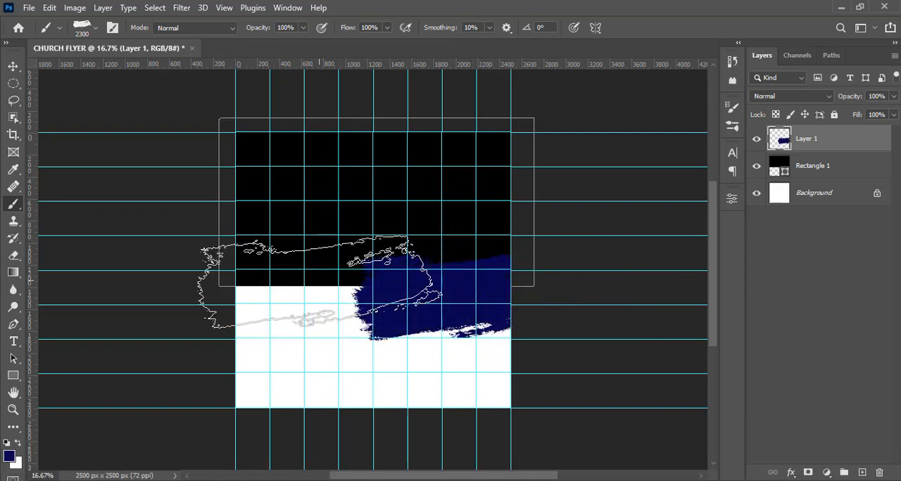
pyautogui.click(319, 279)
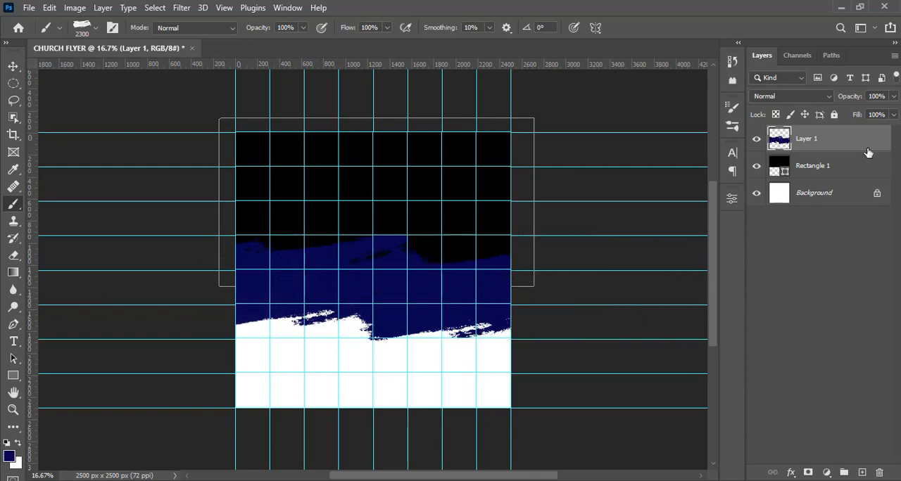
# - Merge the brush stroke layer with the rectangle and convert the result to a smart object
pyautogui.keyDown('ctrl'); pyautogui.click(814, 148); pyautogui.keyUp('ctrl')
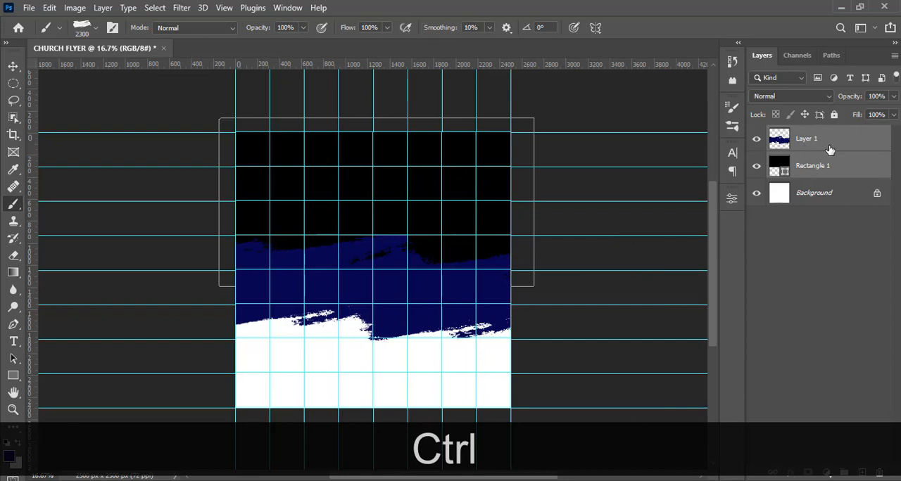
pyautogui.hotkey('ctrl', 'e')
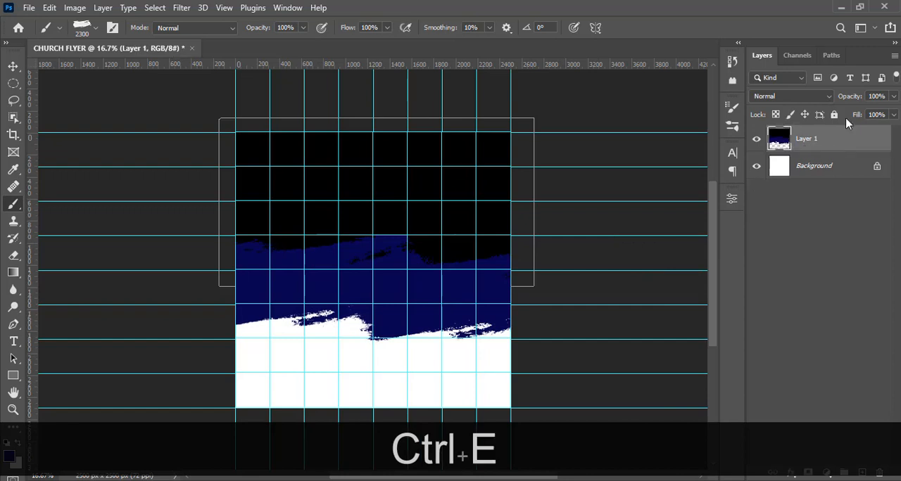
pyautogui.rightClick(830, 139)
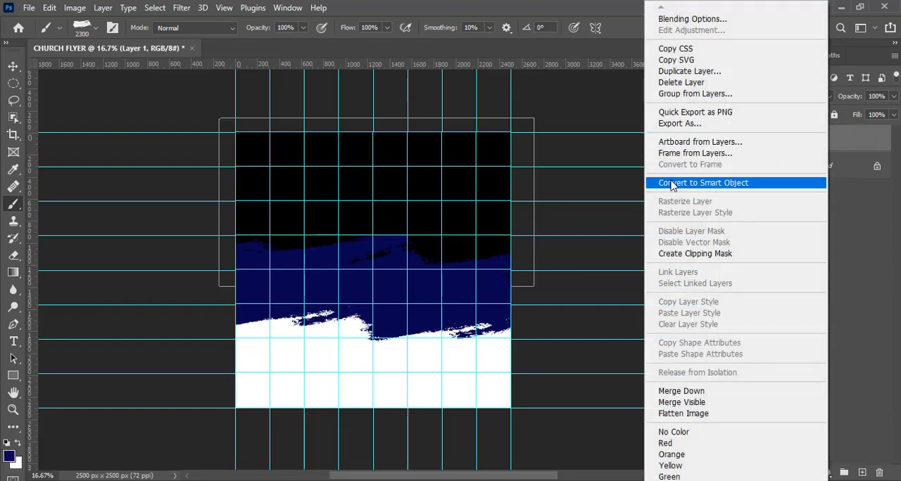
pyautogui.click(715, 186)
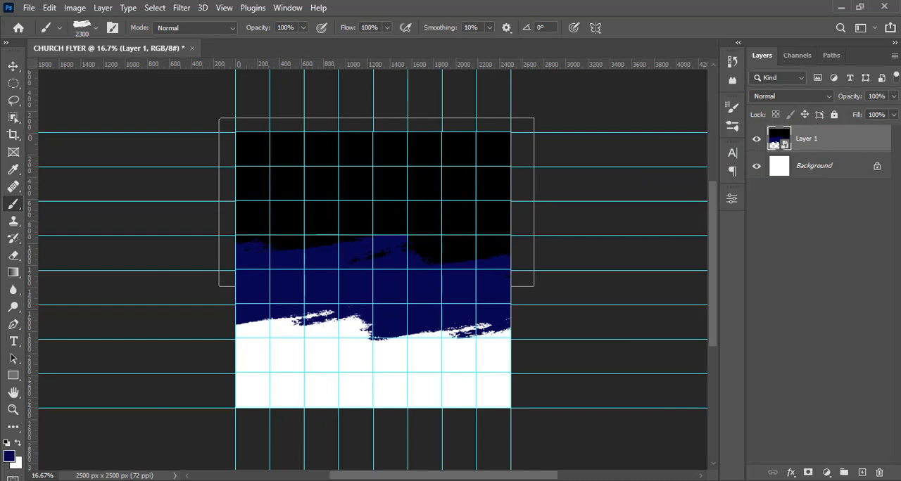
pyautogui.moveTo(304, 480)
pyautogui.click(233, 442)
pyautogui.moveTo(220, 169); pyautogui.dragTo(328, 255)
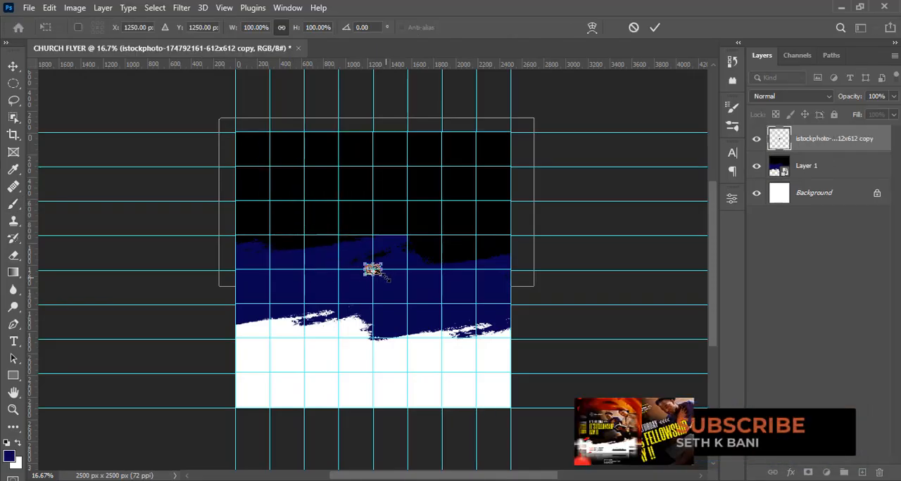
pyautogui.moveTo(386, 277); pyautogui.dragTo(536, 362)
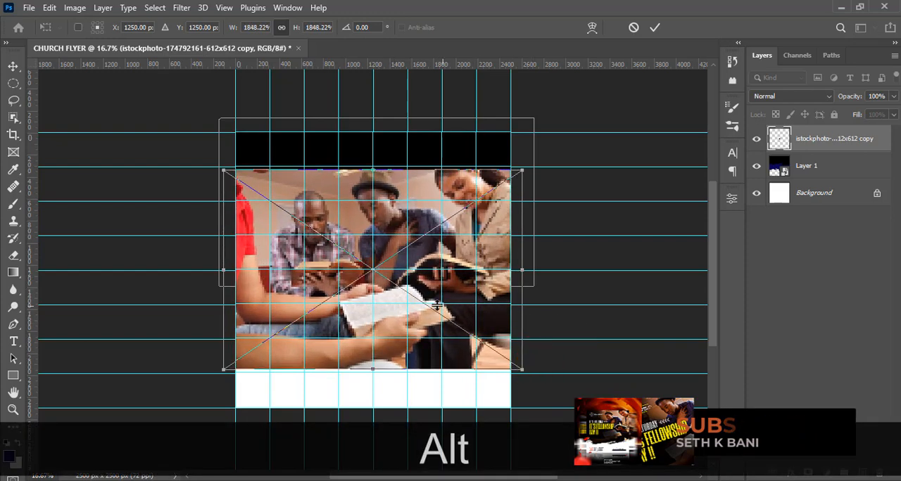
pyautogui.moveTo(392, 322); pyautogui.dragTo(392, 277)
pyautogui.moveTo(520, 326)
pyautogui.mouseDown()
pyautogui.moveTo(528, 319)
pyautogui.moveTo(529, 328)
pyautogui.mouseUp()
pyautogui.moveTo(442, 256); pyautogui.dragTo(442, 264)
pyautogui.moveTo(426, 214); pyautogui.dragTo(428, 232)
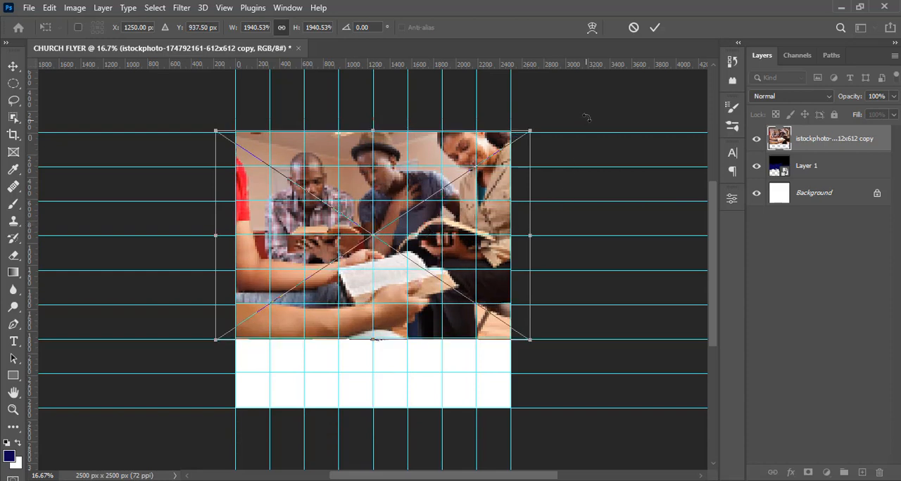
pyautogui.press('Return')
# - Clip the photo to the brushed shape layer beneath it and hide the guides
pyautogui.rightClick(824, 151)
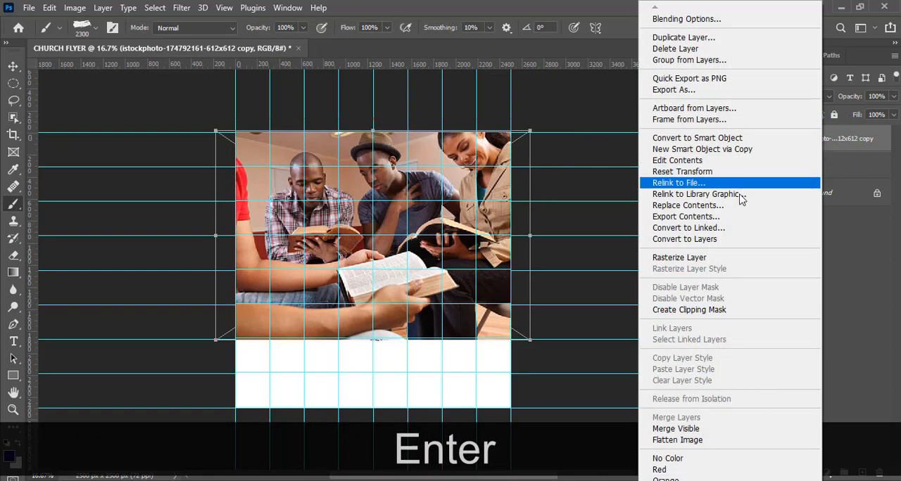
pyautogui.click(684, 310)
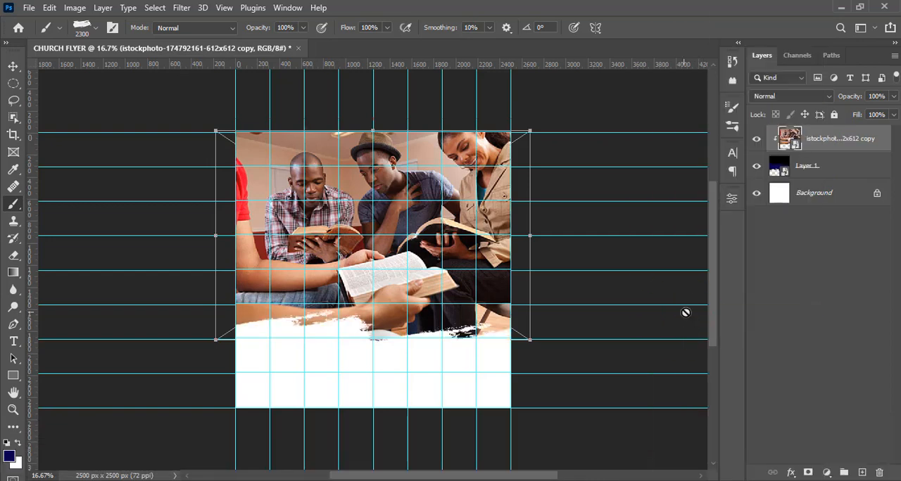
pyautogui.hotkey('ctrl', 'h')
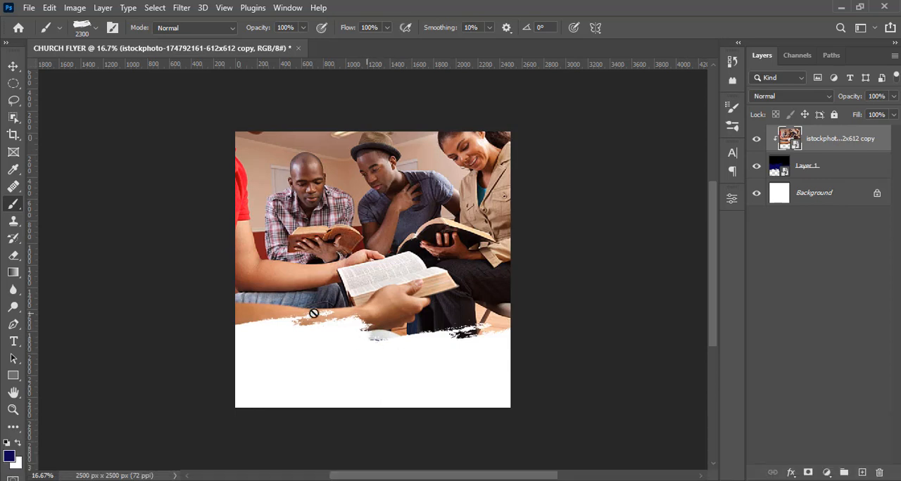
# - Add a black (000000) Solid Color fill layer above the clipped group photo
pyautogui.click(816, 176)
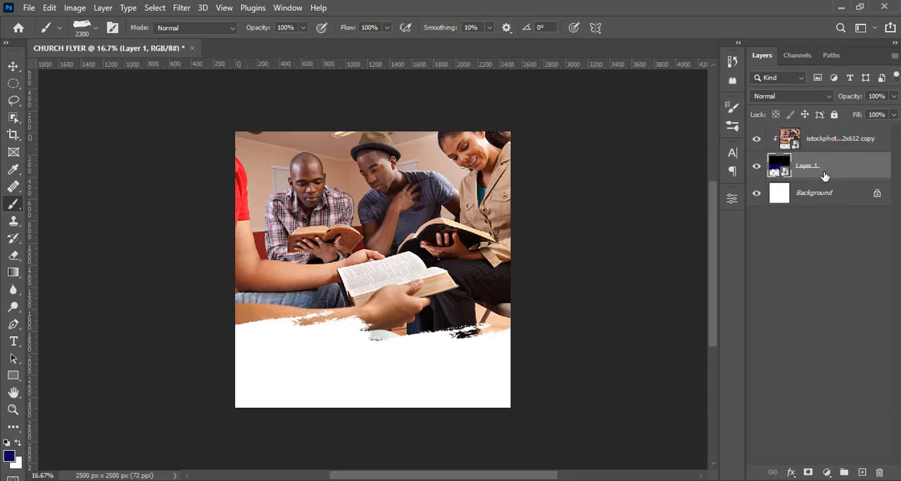
pyautogui.click(831, 138)
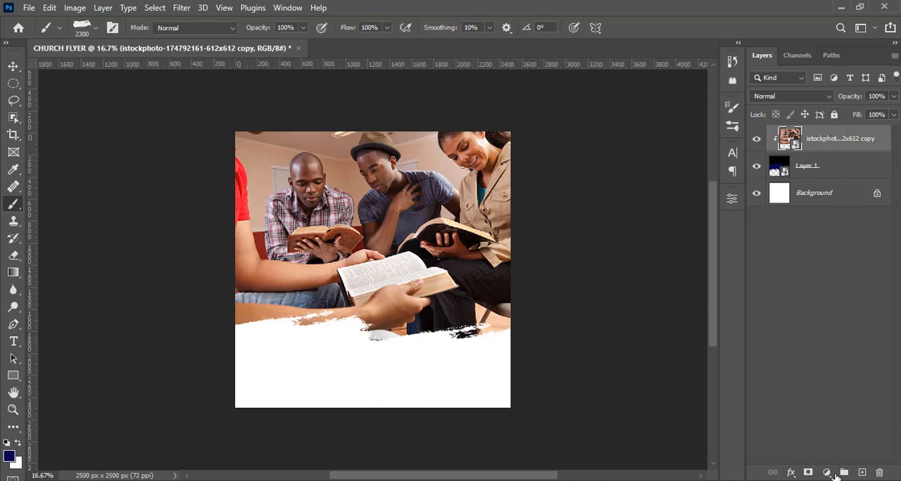
pyautogui.click(827, 473)
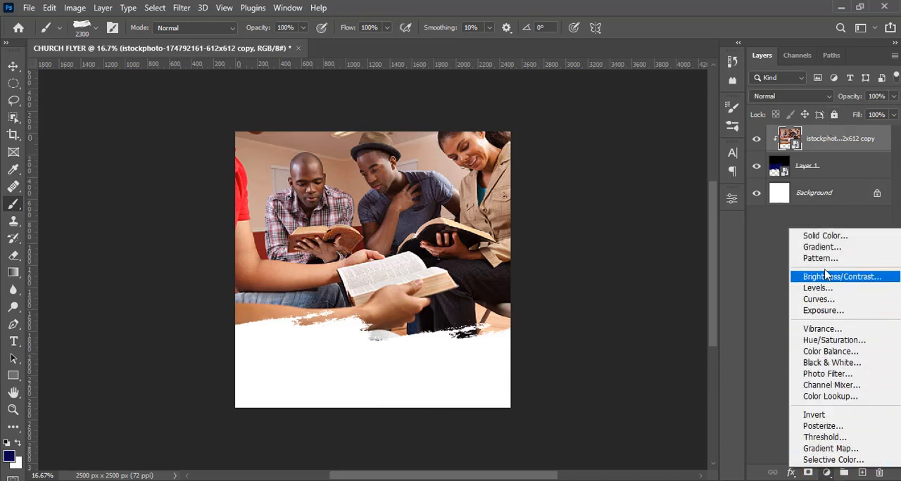
pyautogui.click(825, 237)
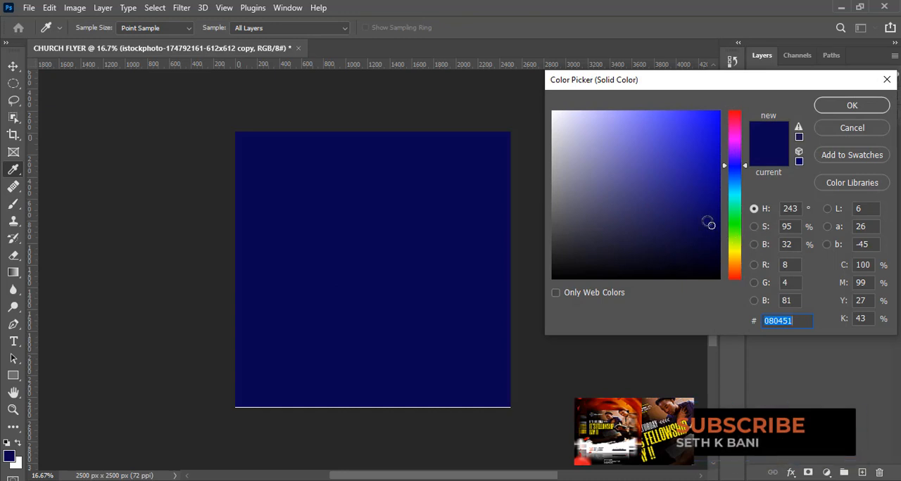
pyautogui.moveTo(576, 262); pyautogui.dragTo(495, 315)
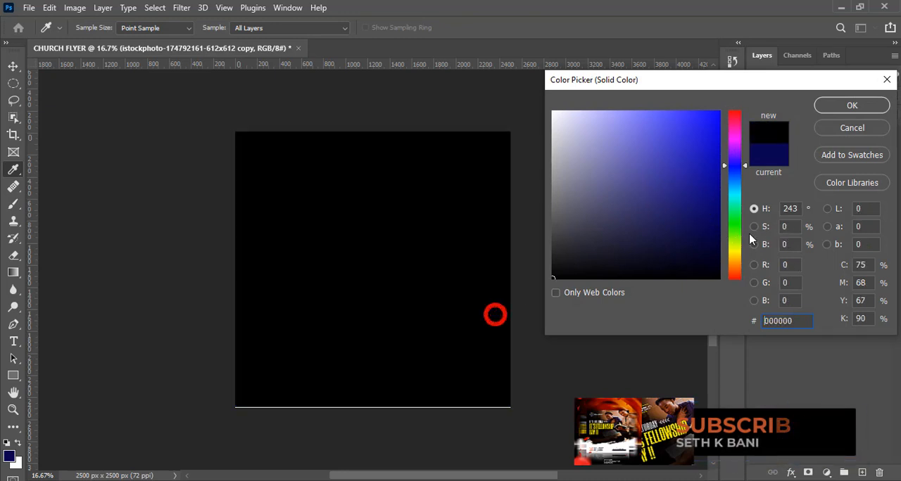
pyautogui.click(837, 105)
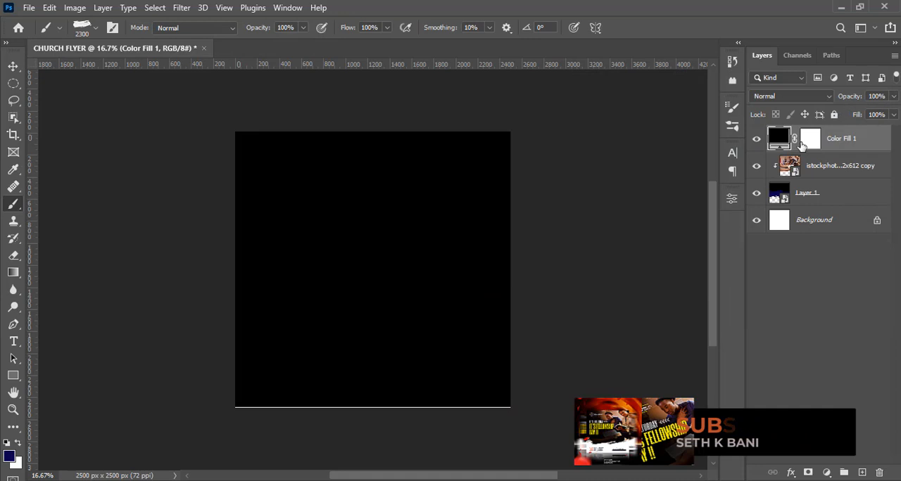
# - Target the black fill layer's mask and choose the Soft Round brush from the General Brushes
pyautogui.click(807, 138)
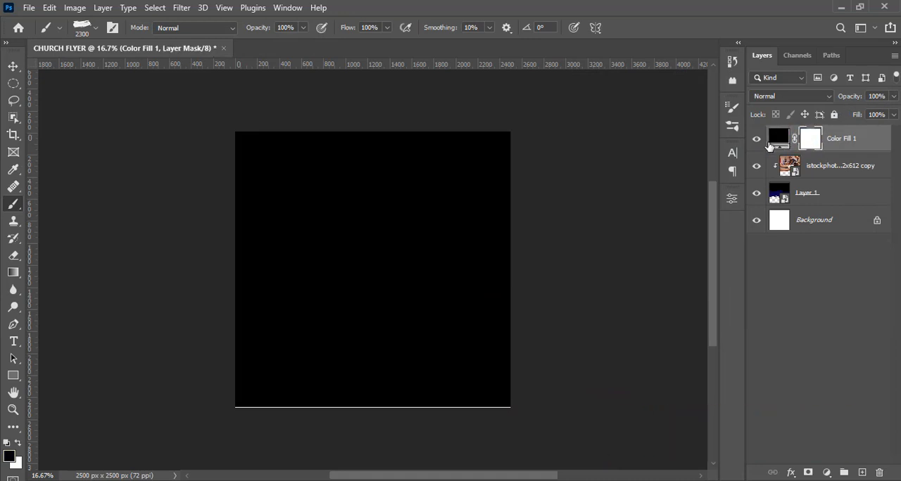
pyautogui.click(95, 27)
pyautogui.click(27, 150)
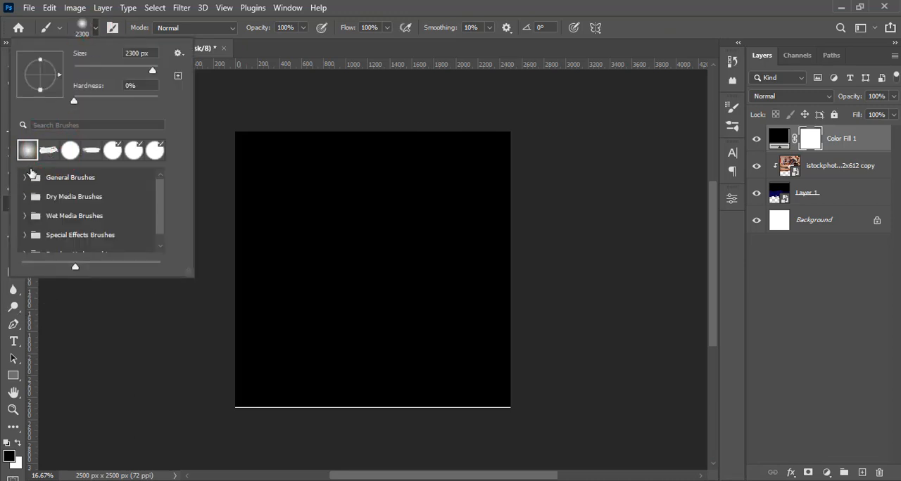
pyautogui.click(25, 178)
pyautogui.click(43, 200)
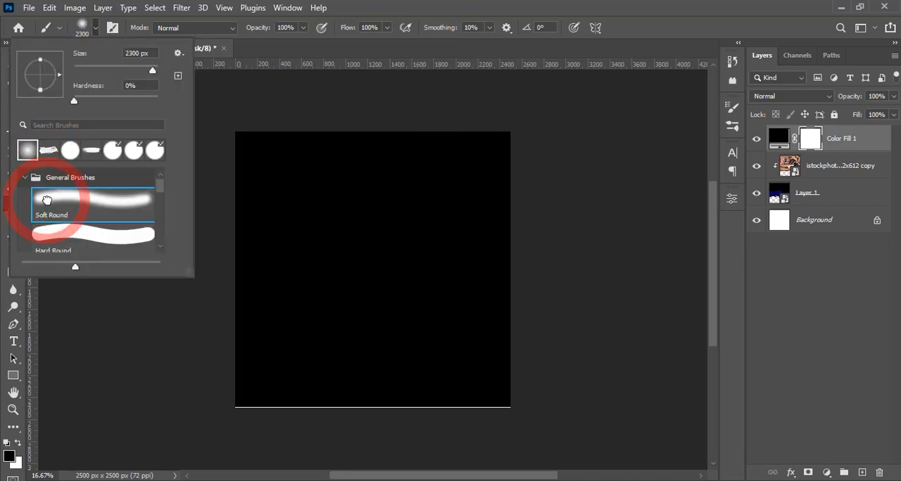
pyautogui.click(26, 181)
pyautogui.click(462, 7)
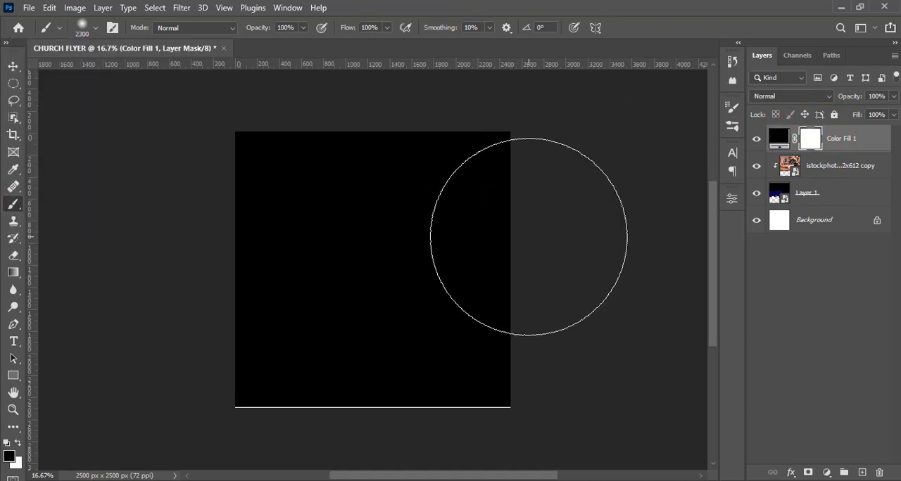
# - Reduce the brush size to 1600 px and paint black on the fill's mask to reveal the photo's right and upper-middle areas
pyautogui.press('[')
pyautogui.press('[')
pyautogui.press('[')
pyautogui.press('[')
pyautogui.press('[')
pyautogui.press('[')
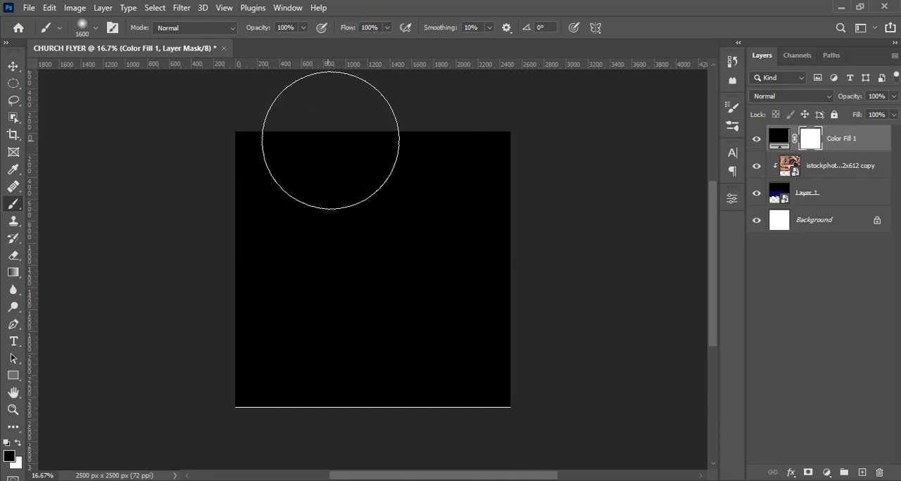
pyautogui.moveTo(469, 175)
pyautogui.mouseDown()
pyautogui.moveTo(469, 201)
pyautogui.moveTo(457, 165)
pyautogui.moveTo(471, 248)
pyautogui.moveTo(465, 316)
pyautogui.moveTo(428, 377)
pyautogui.moveTo(391, 405)
pyautogui.moveTo(241, 474)
pyautogui.mouseUp()
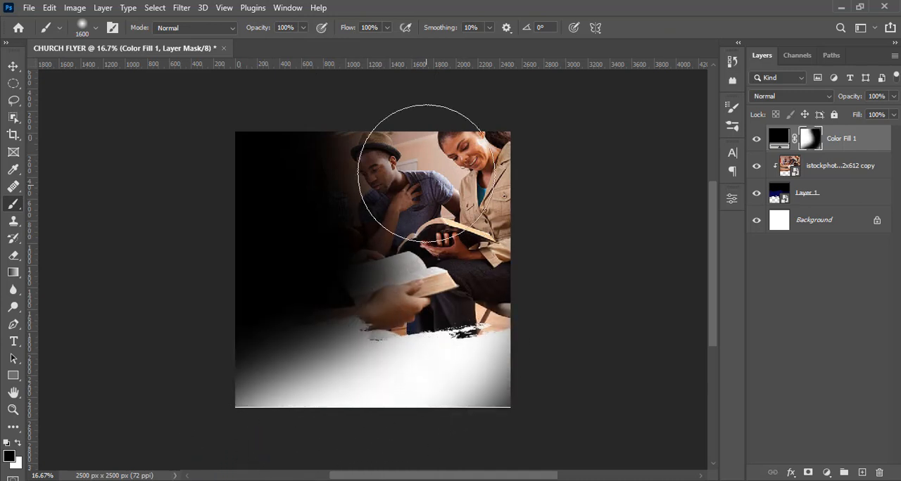
pyautogui.moveTo(352, 103)
pyautogui.mouseDown()
pyautogui.moveTo(300, 28)
pyautogui.moveTo(291, 73)
pyautogui.moveTo(374, 120)
pyautogui.moveTo(374, 148)
pyautogui.moveTo(401, 167)
pyautogui.mouseUp()
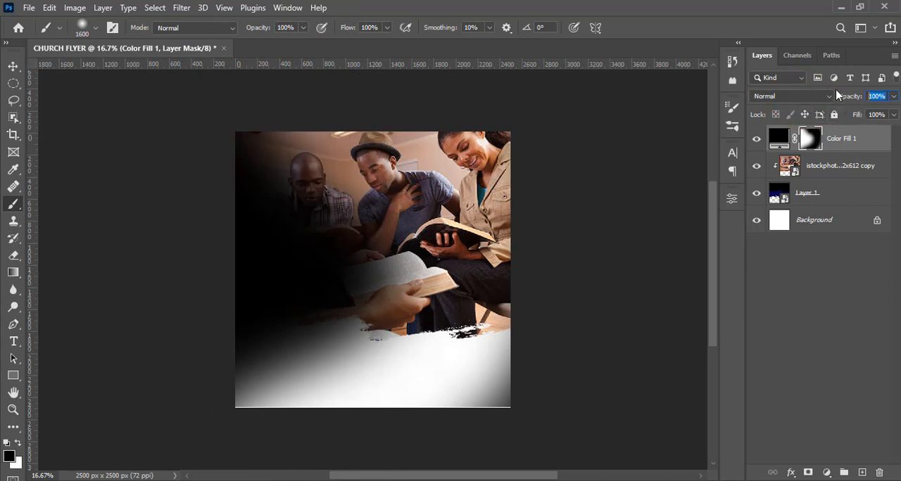
# - Set the black fill layer's opacity to 73% and toggle its visibility to compare the darkening effect
pyautogui.write('73')
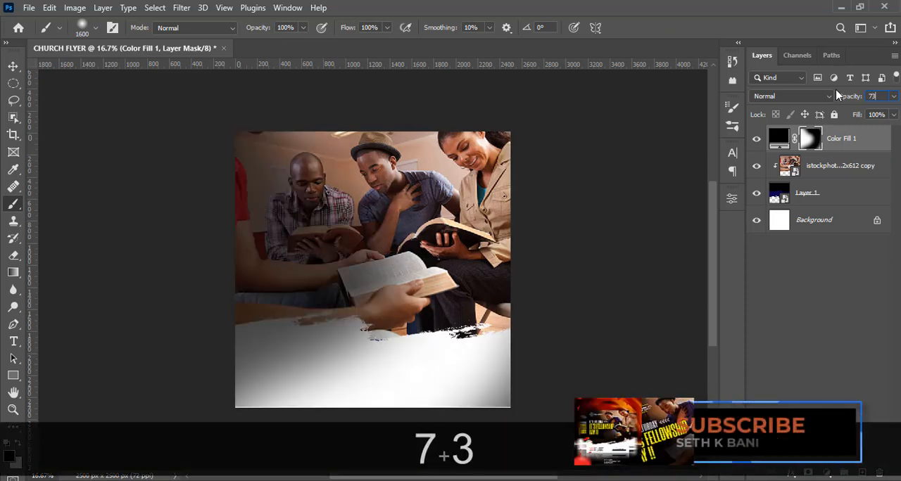
pyautogui.press('Return')
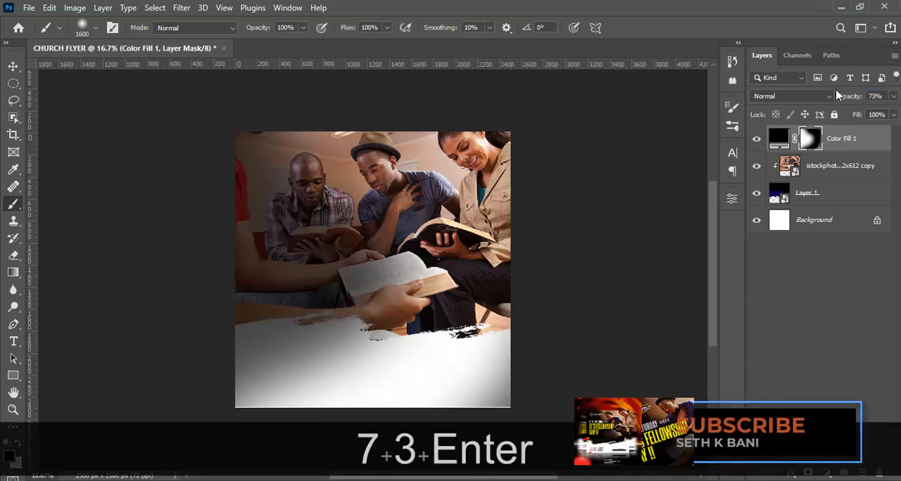
pyautogui.click(758, 140)
pyautogui.click(758, 139)
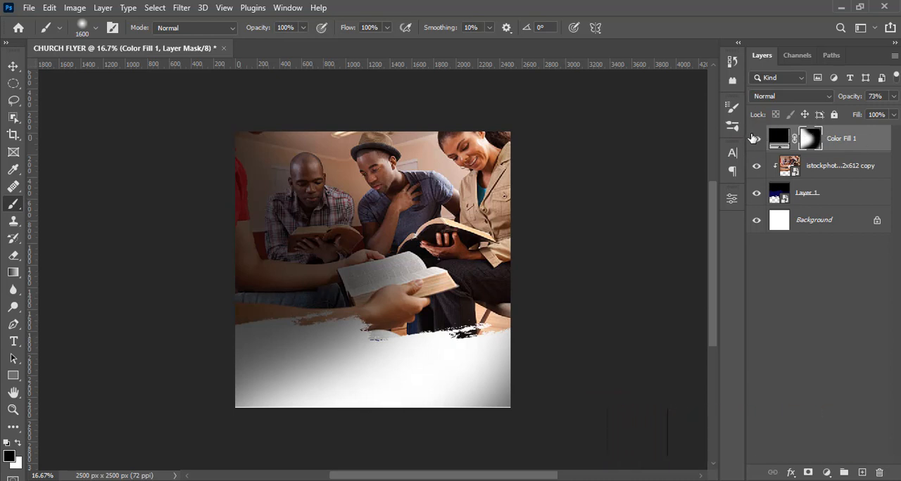
pyautogui.click(852, 140)
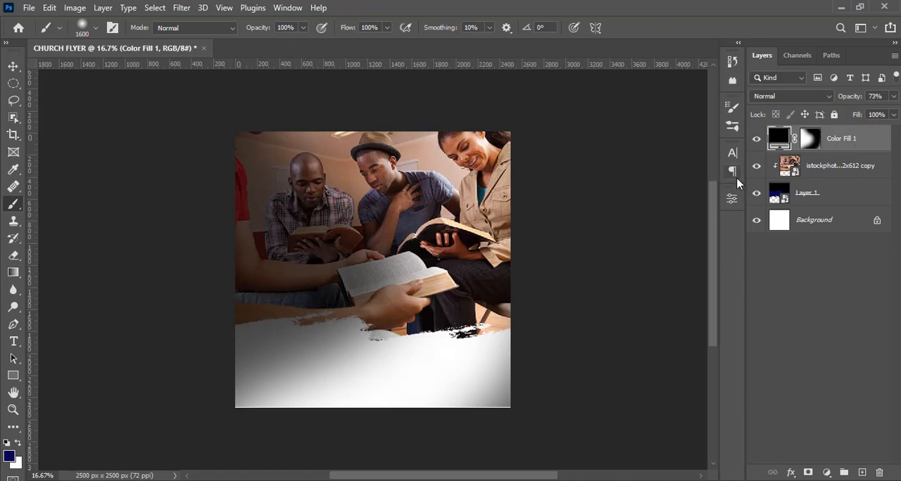
# - Duplicate the brushed shape Layer 1 and move the original above the black fill layer
pyautogui.click(809, 194)
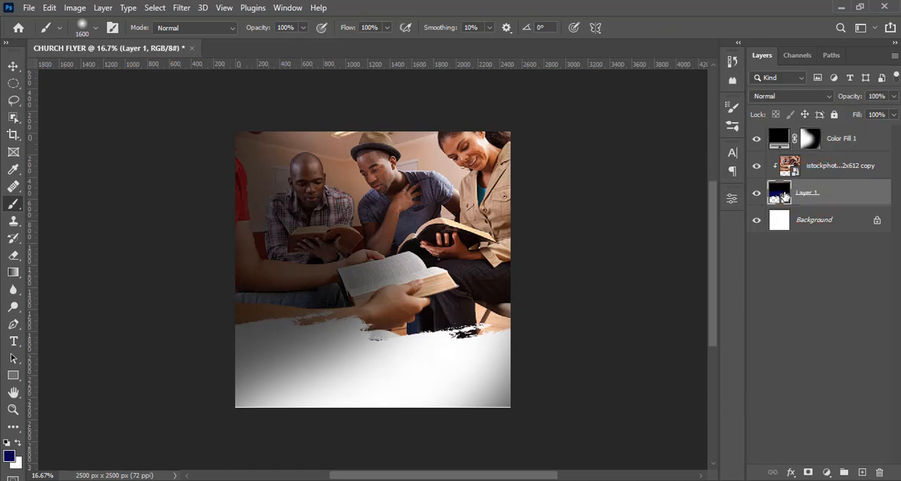
pyautogui.hotkey('ctrl', 'j')
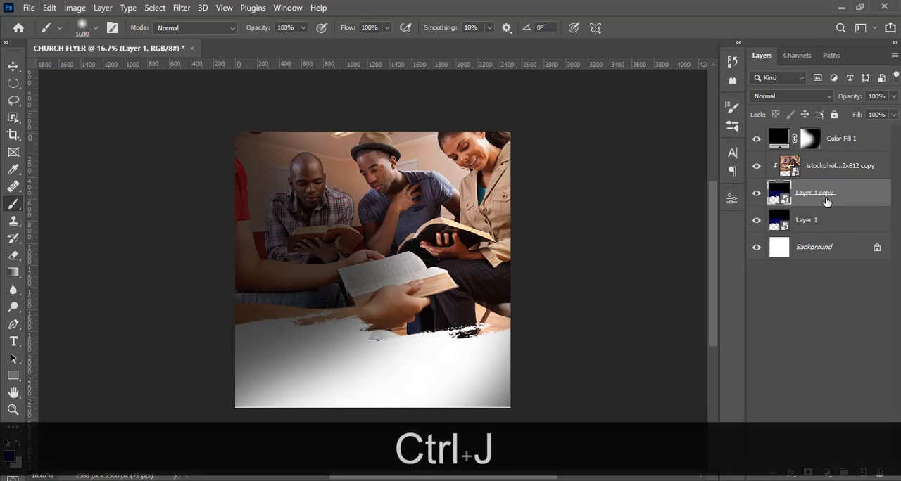
pyautogui.click(836, 222)
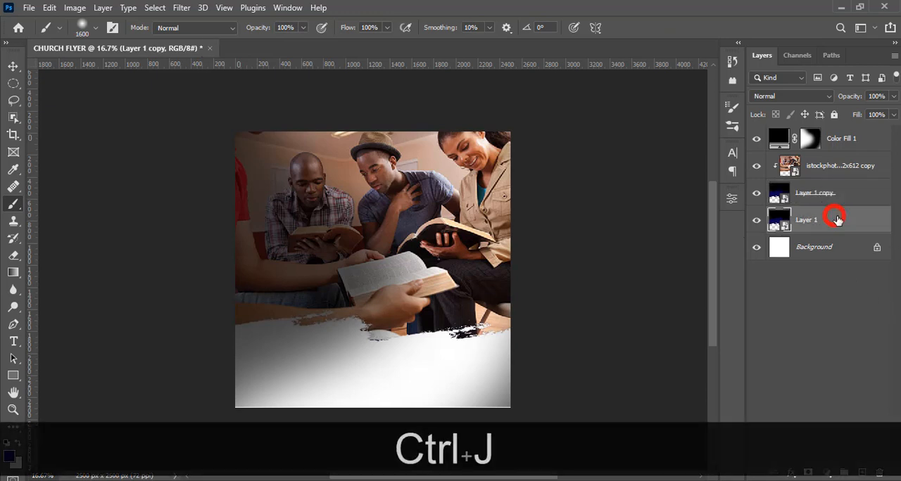
pyautogui.moveTo(825, 221); pyautogui.dragTo(831, 130)
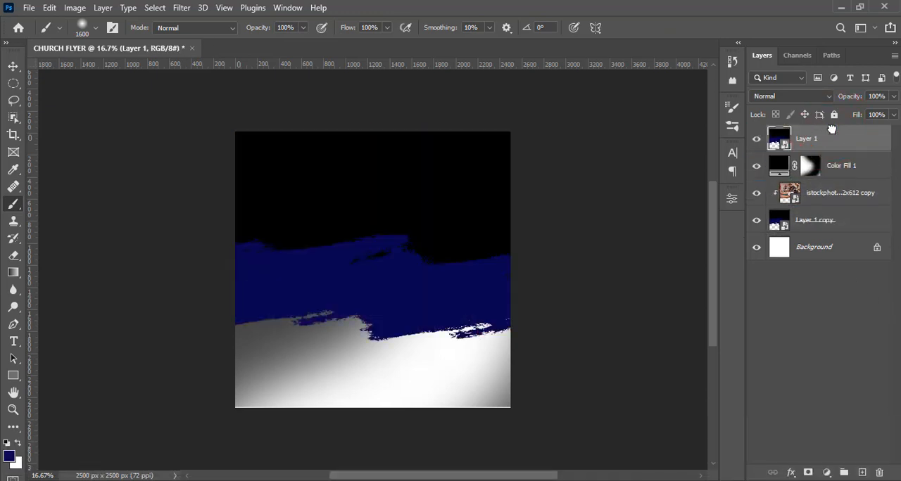
# - Apply a Color Overlay in black (000000) to the topmost Layer 1 and collapse its effects list
pyautogui.doubleClick(870, 137)
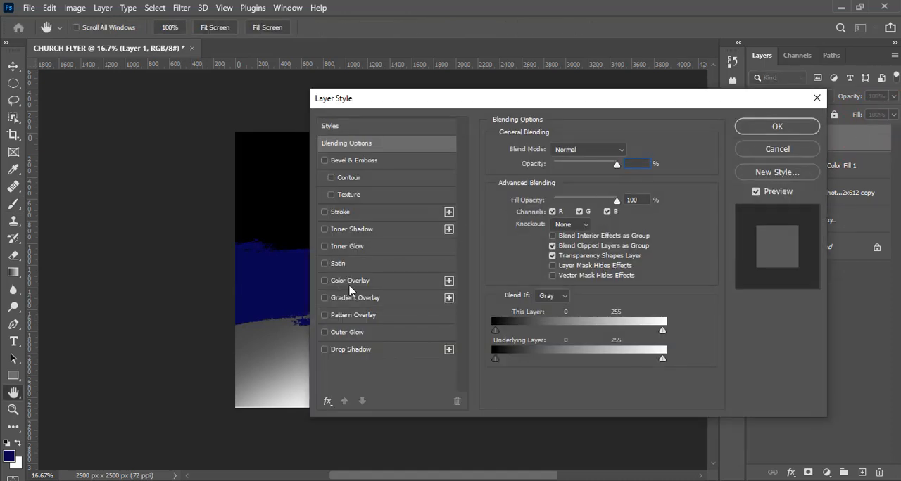
pyautogui.click(349, 283)
pyautogui.click(634, 148)
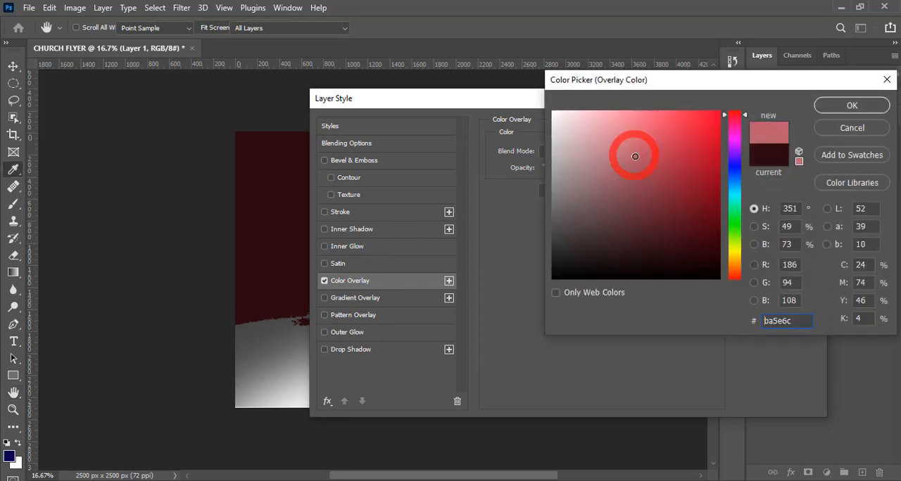
pyautogui.write('000000')
pyautogui.click(837, 105)
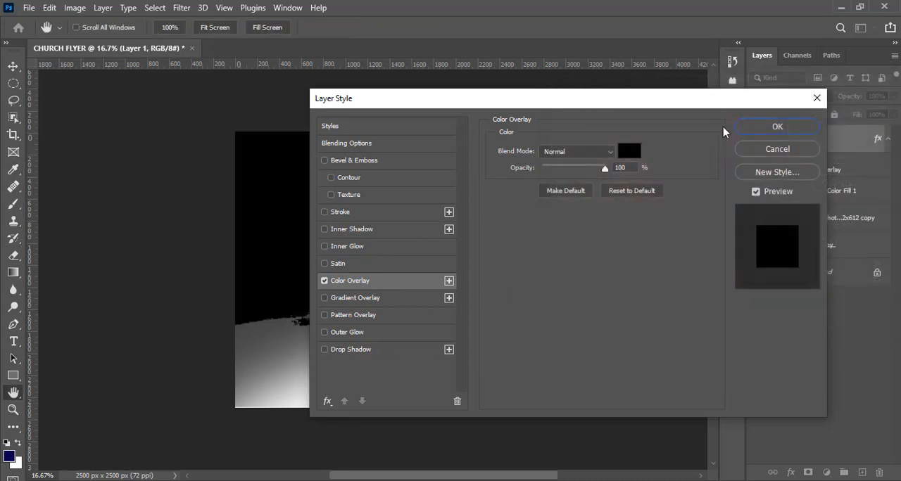
pyautogui.click(746, 127)
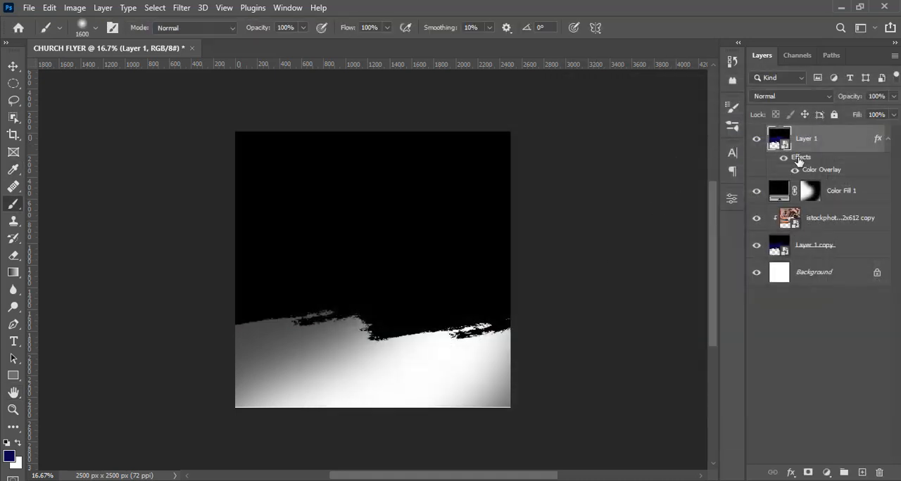
pyautogui.click(888, 140)
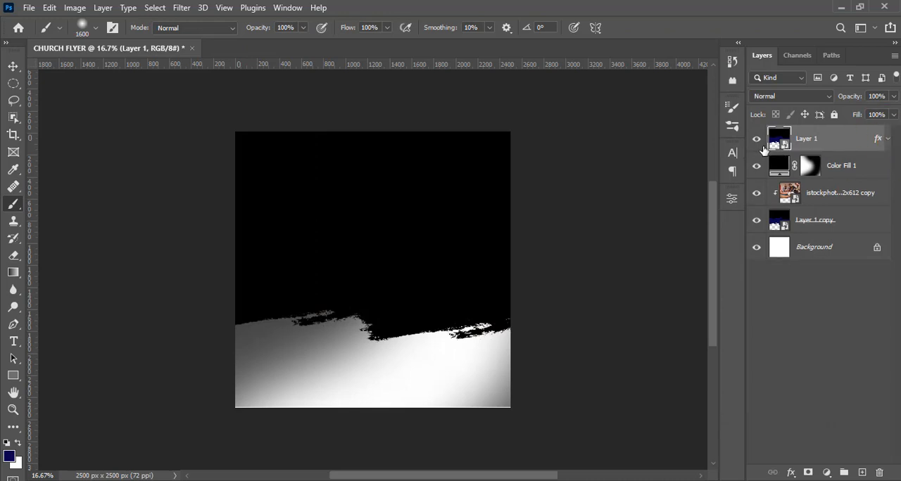
# - Hide the topmost Layer 1 and clip the black fill layer to the brushed shape beneath the photo
pyautogui.click(758, 141)
pyautogui.click(757, 140)
pyautogui.click(758, 140)
pyautogui.click(806, 174)
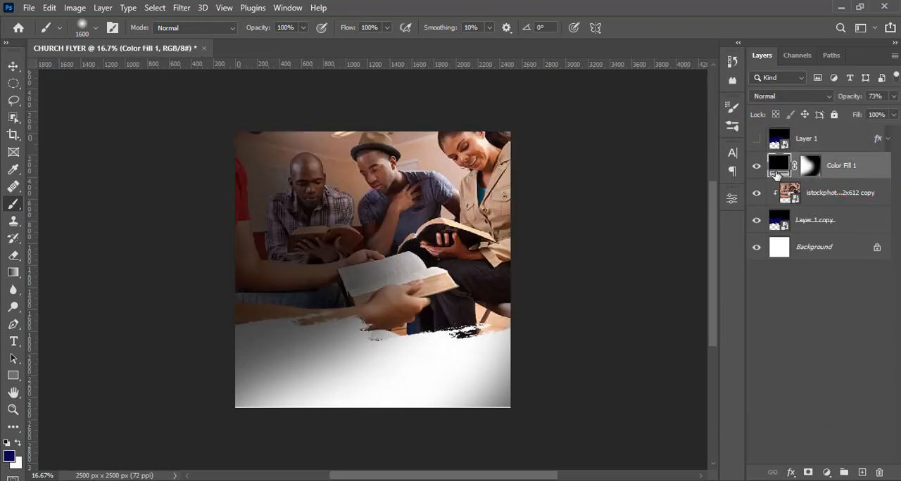
pyautogui.rightClick(854, 174)
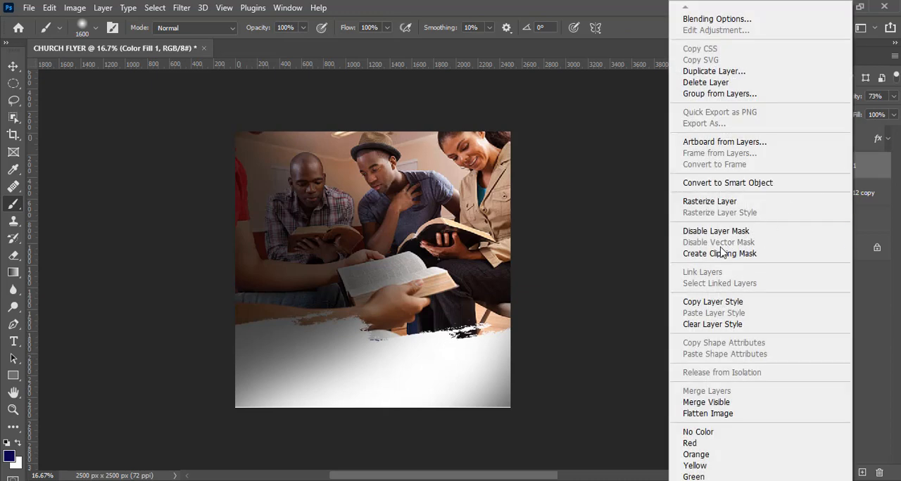
pyautogui.click(722, 254)
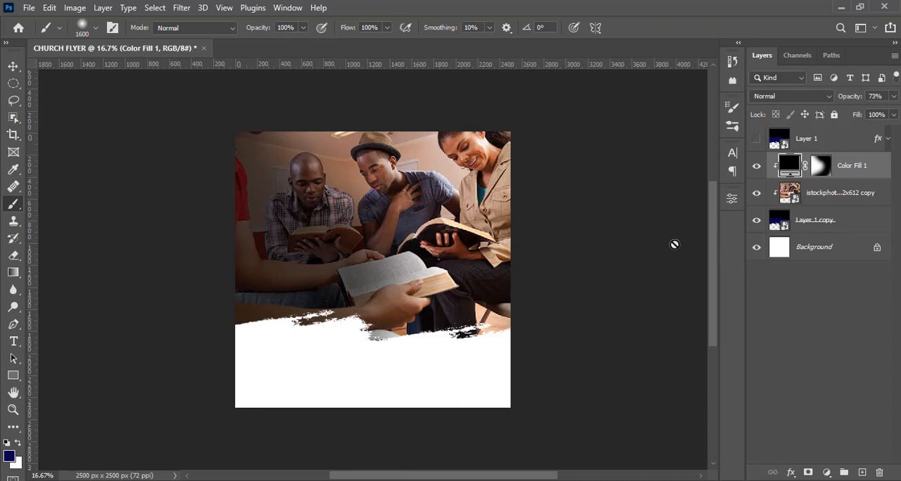
# - Show the black-overlaid Layer 1 again and set its opacity to 79%
pyautogui.click(757, 169)
pyautogui.click(756, 139)
pyautogui.click(818, 143)
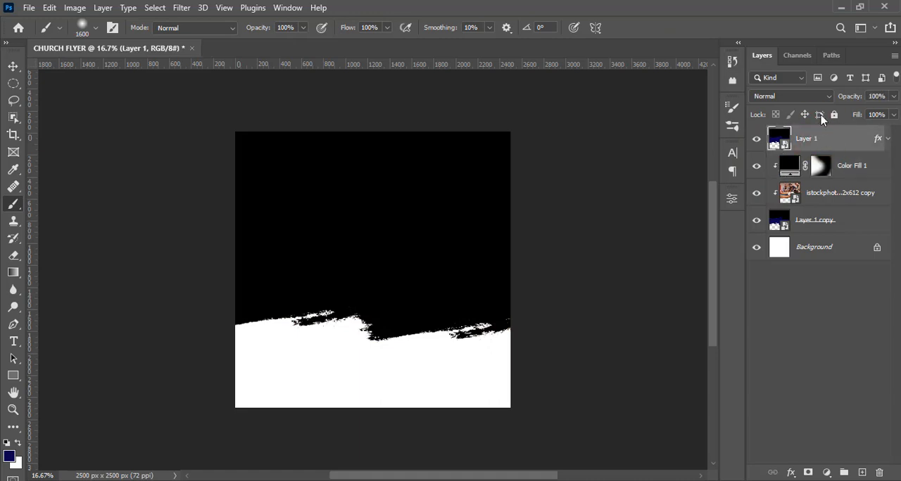
pyautogui.click(841, 96)
pyautogui.write('79')
pyautogui.press('Return')
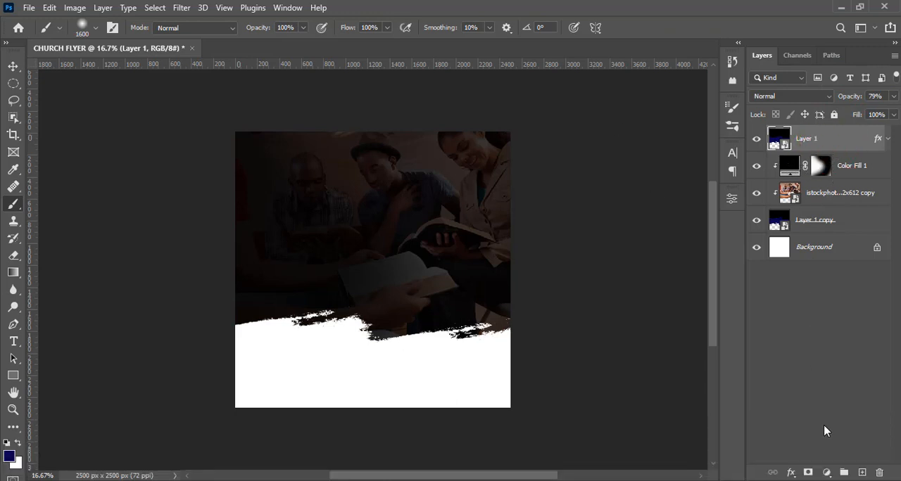
# - Add a mask to Layer 1 and paint it black diagonally with the soft brush to reveal the photo's upper-right area
pyautogui.click(807, 472)
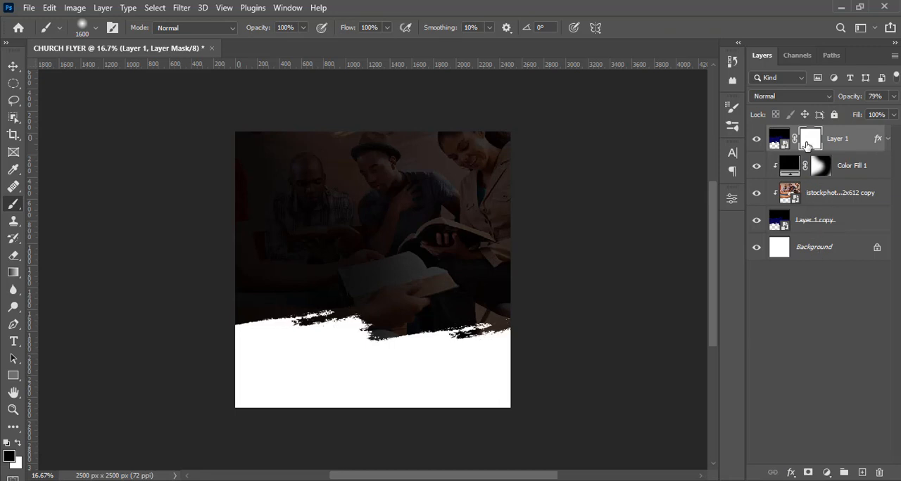
pyautogui.moveTo(295, 123); pyautogui.dragTo(533, 333)
pyautogui.moveTo(519, 216)
pyautogui.mouseDown()
pyautogui.moveTo(454, 114)
pyautogui.moveTo(532, 209)
pyautogui.moveTo(440, 113)
pyautogui.moveTo(378, 116)
pyautogui.moveTo(540, 237)
pyautogui.moveTo(337, 101)
pyautogui.moveTo(530, 281)
pyautogui.moveTo(559, 246)
pyautogui.mouseUp()
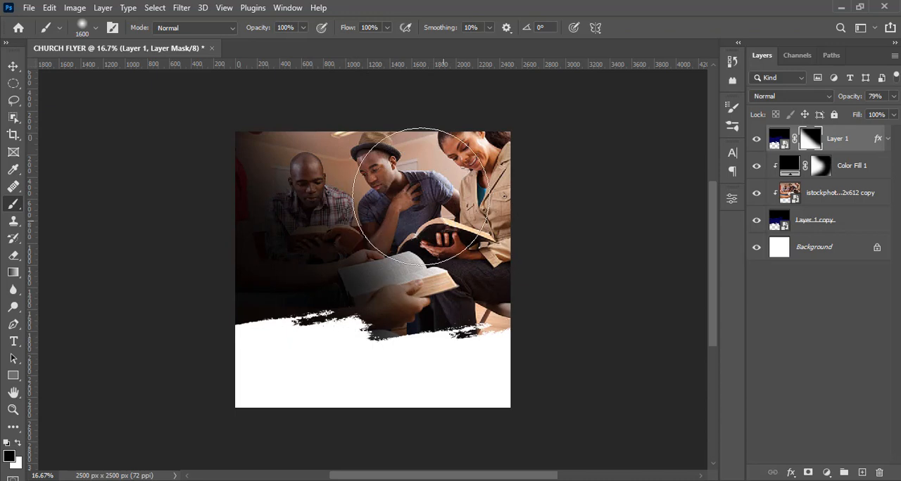
pyautogui.hotkey('ctrl', '=')
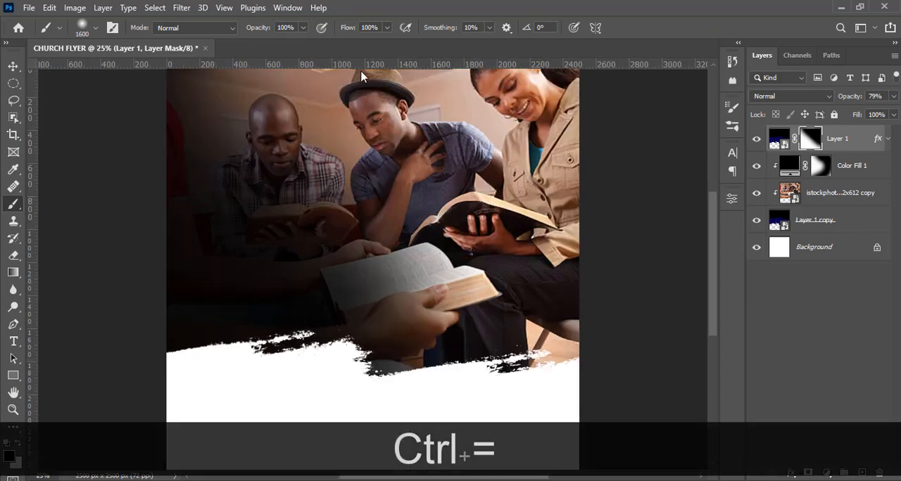
pyautogui.click(13, 67)
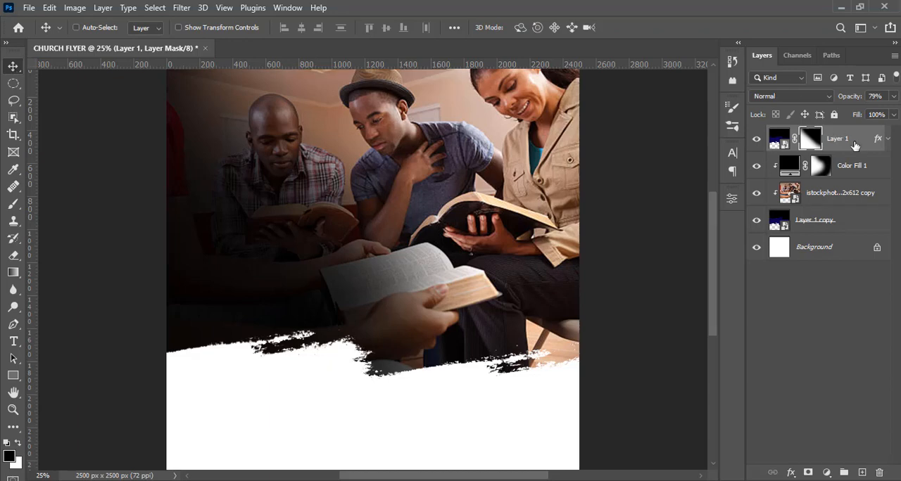
# - Unlock the background layer, then group all the layers together under the name BG
pyautogui.keyDown('shift'); pyautogui.click(876, 252); pyautogui.keyUp('shift')
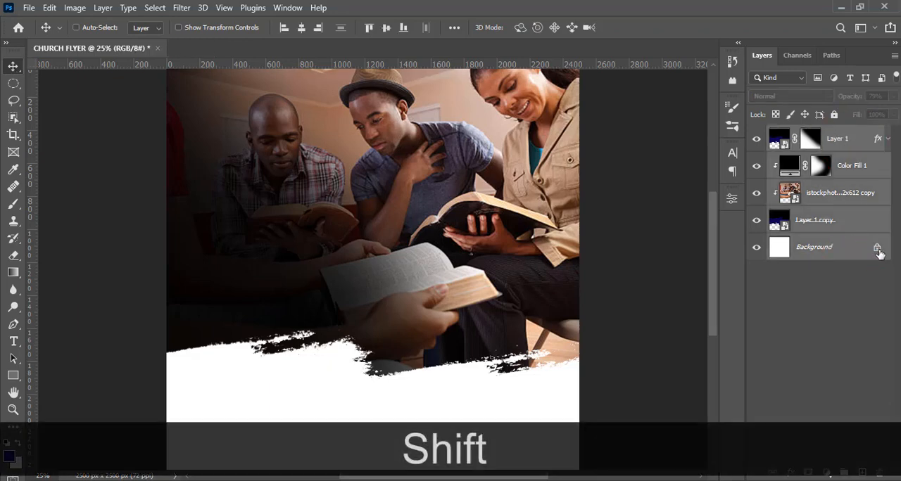
pyautogui.click(878, 251)
pyautogui.keyDown('shift'); pyautogui.click(851, 140); pyautogui.keyUp('shift')
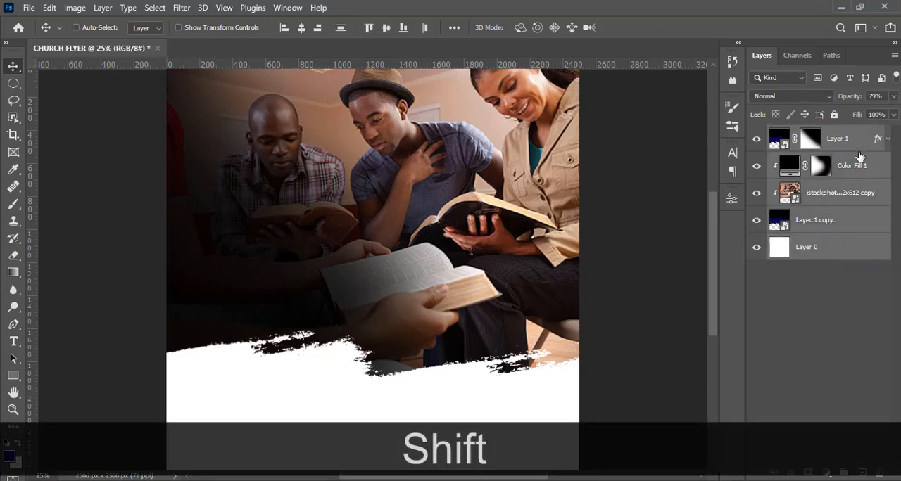
pyautogui.hotkey('ctrl', 'shift', 'g')
pyautogui.doubleClick(808, 133)
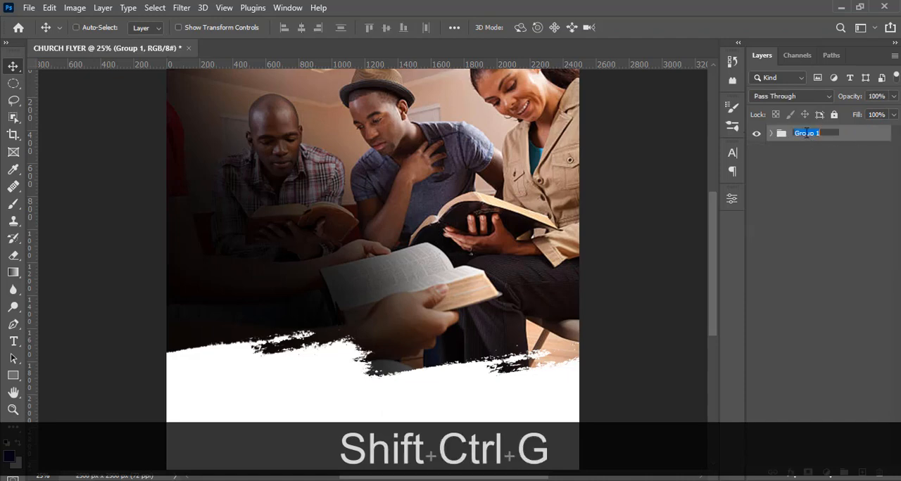
pyautogui.press('capslock')
pyautogui.write('BG')
pyautogui.press('Return')
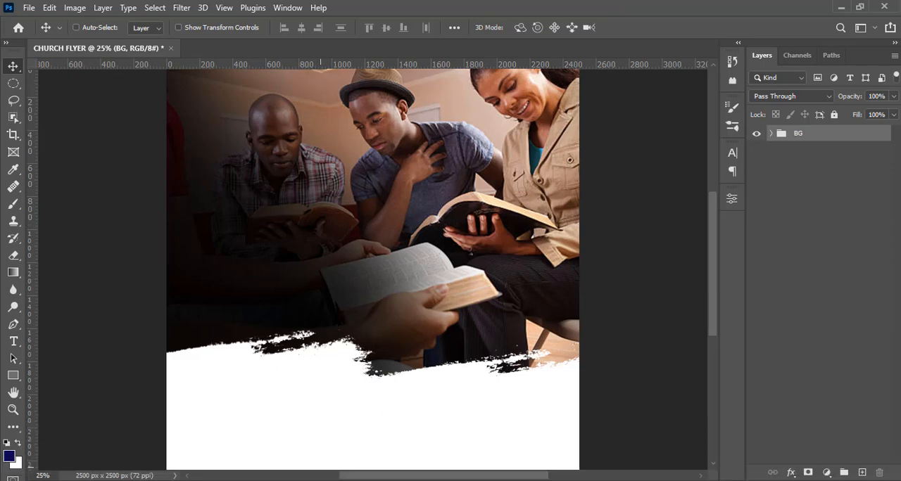
# - Add a text line near the photo's upper-left area with "perez chapel int" copied from 28.txt in Notepad
pyautogui.press('t')
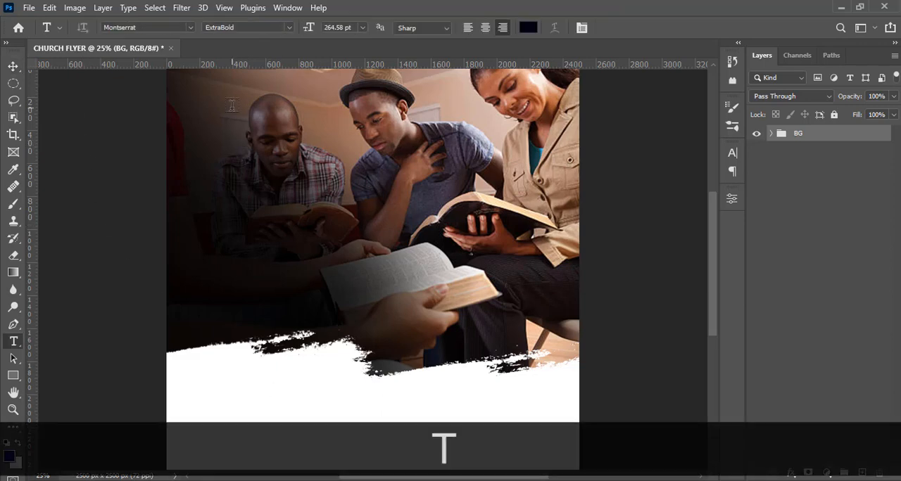
pyautogui.hotkey('ctrl', '-')
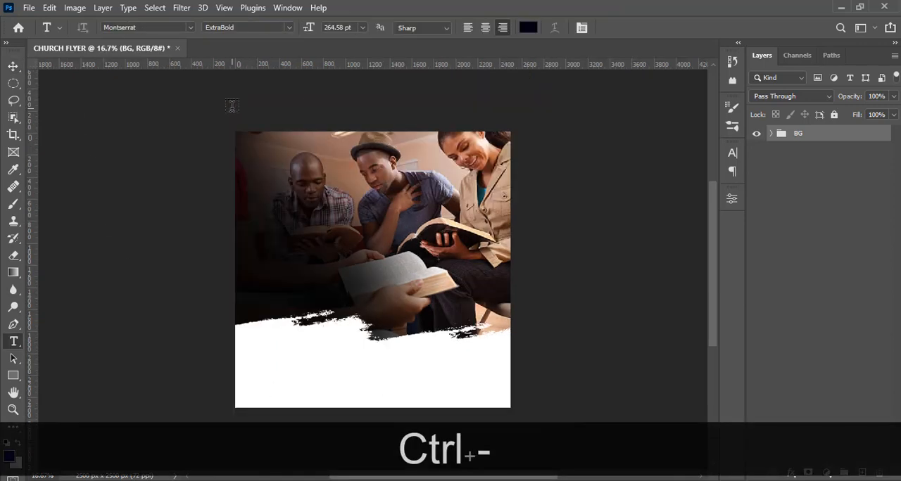
pyautogui.click(299, 161)
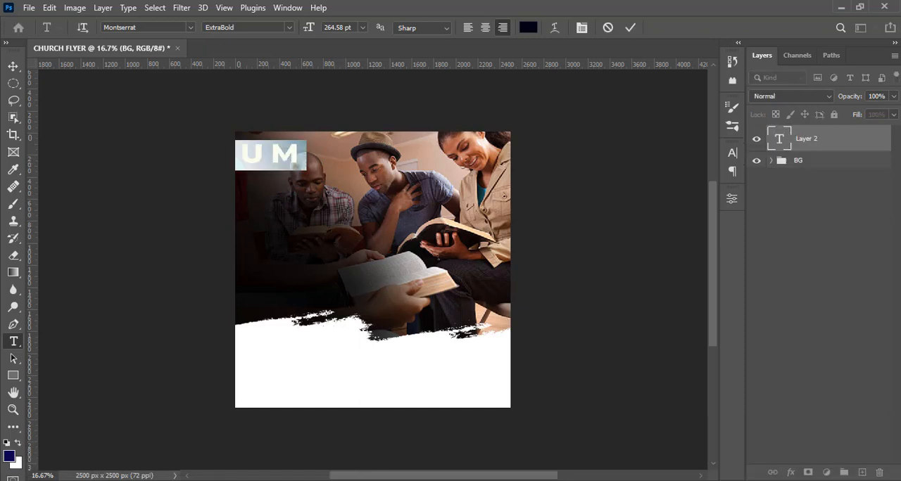
pyautogui.click(620, 480)
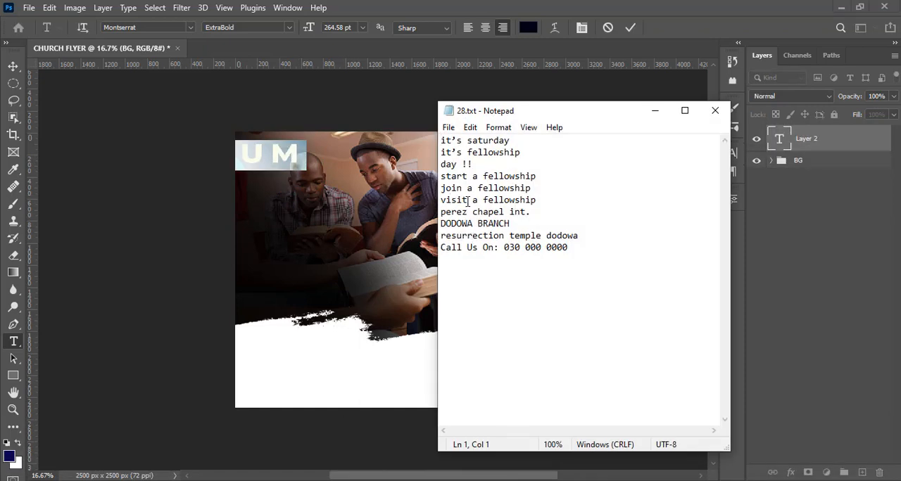
pyautogui.moveTo(526, 211); pyautogui.dragTo(440, 211)
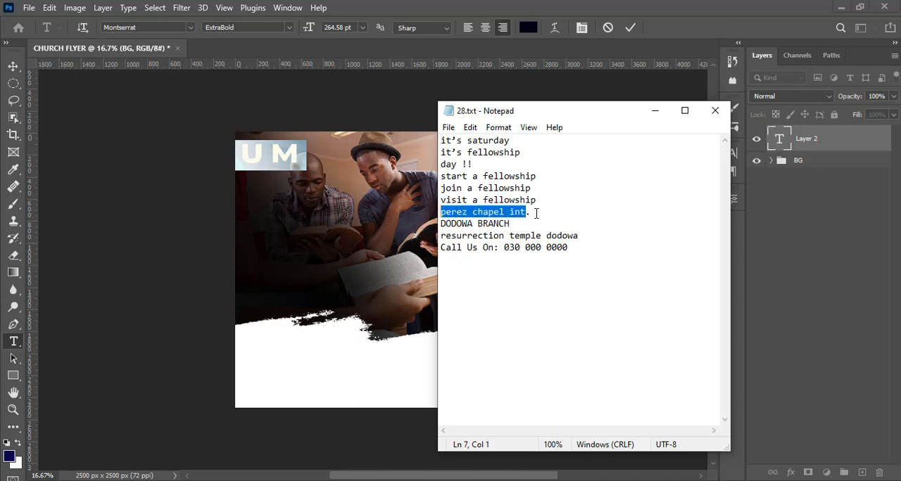
pyautogui.hotkey('ctrl', 'c')
pyautogui.click(462, 100)
pyautogui.hotkey('ctrl', 'v')
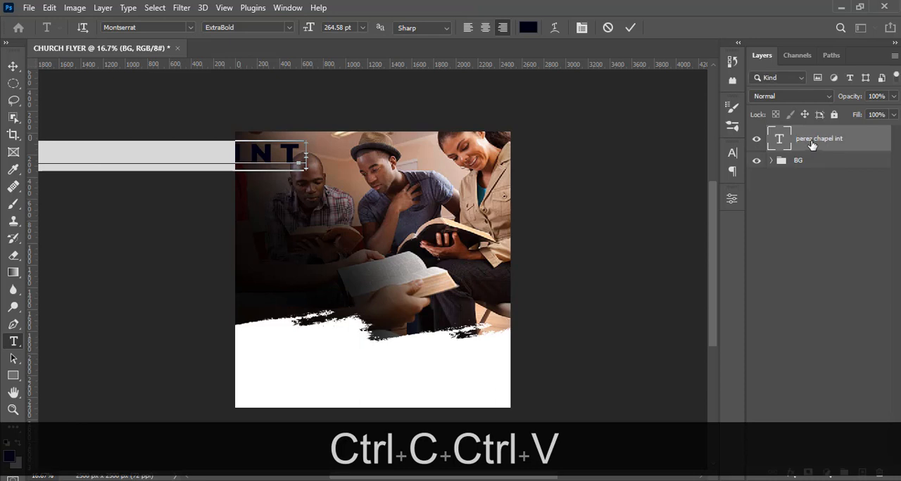
pyautogui.hotkey('ctrl', 'Return')
# - Left-align the perez chapel int text and set its font to Montserrat SemiBold
pyautogui.click(732, 172)
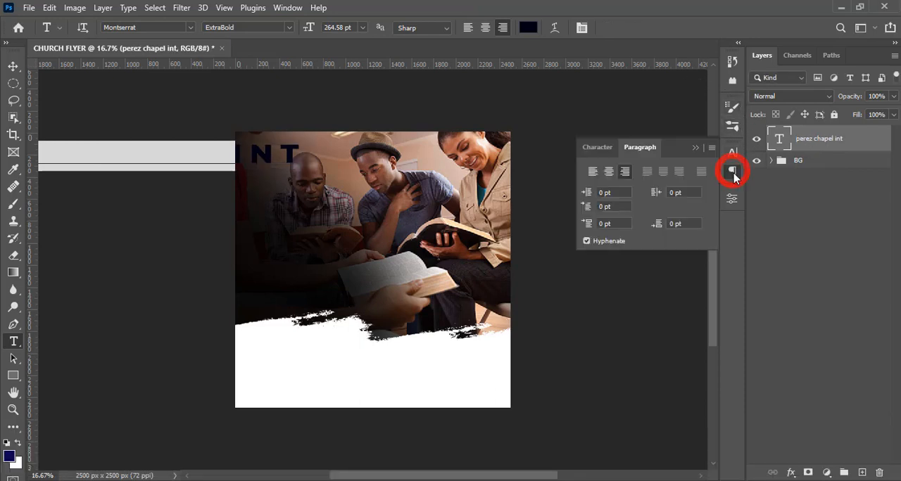
pyautogui.click(593, 174)
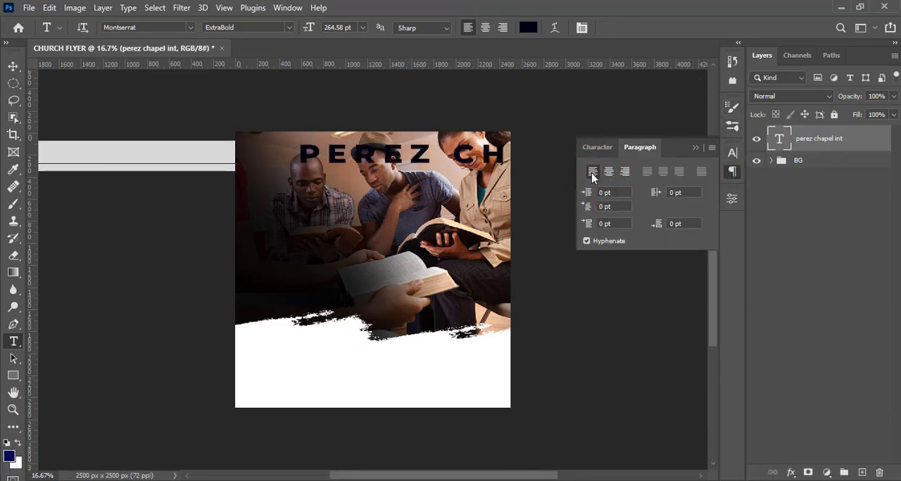
pyautogui.click(588, 147)
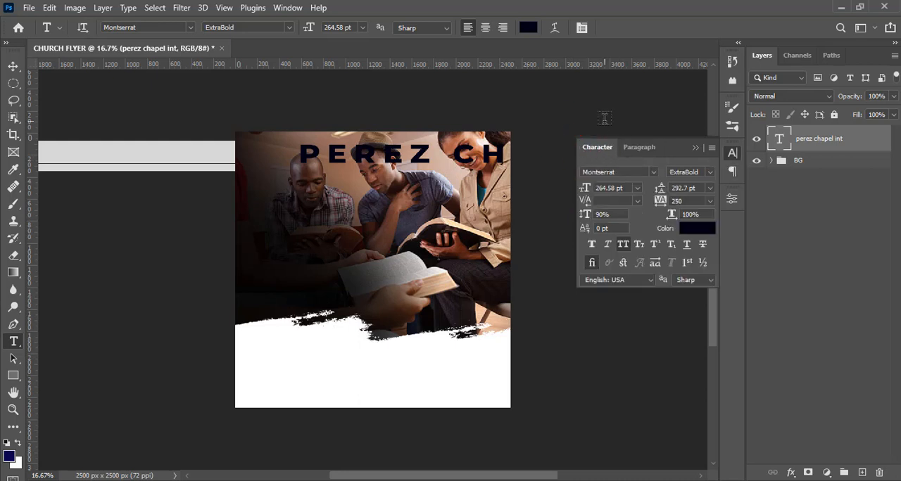
pyautogui.click(654, 173)
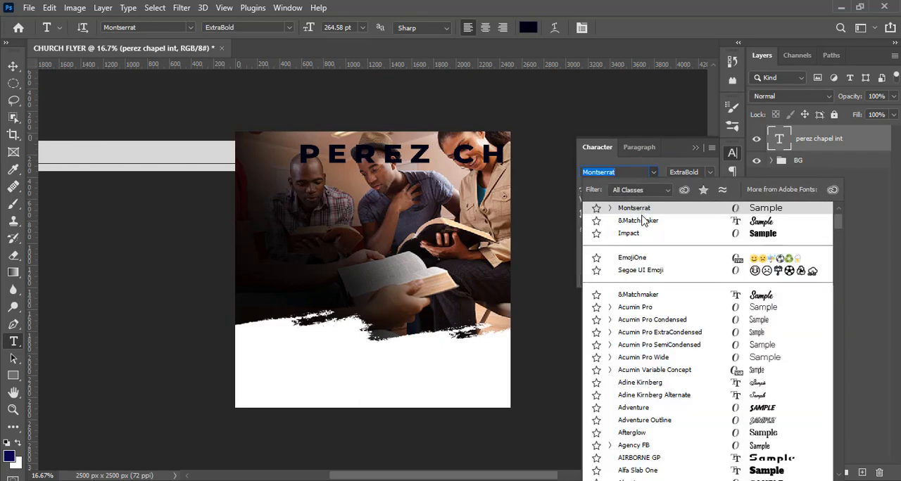
pyautogui.click(642, 210)
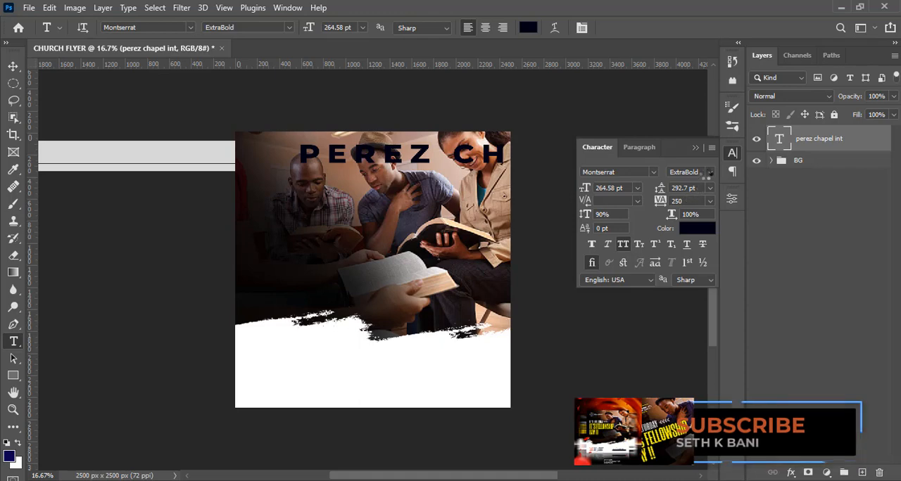
pyautogui.click(710, 172)
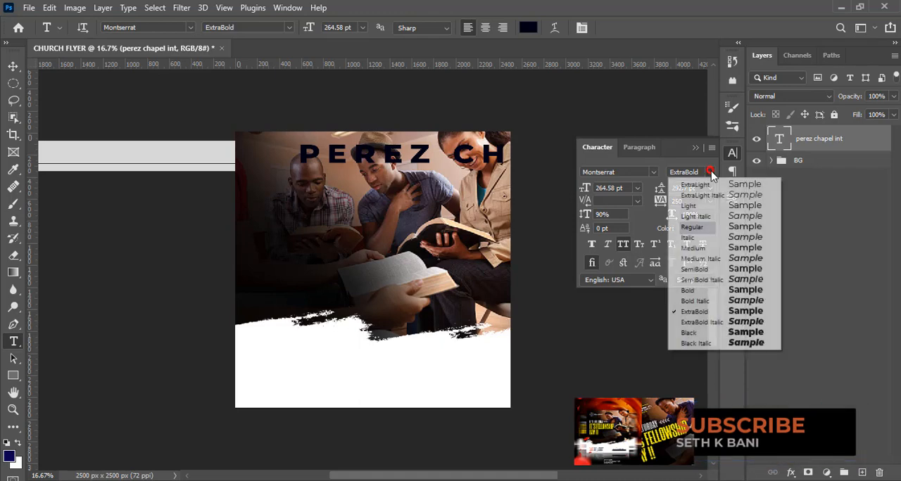
pyautogui.click(695, 270)
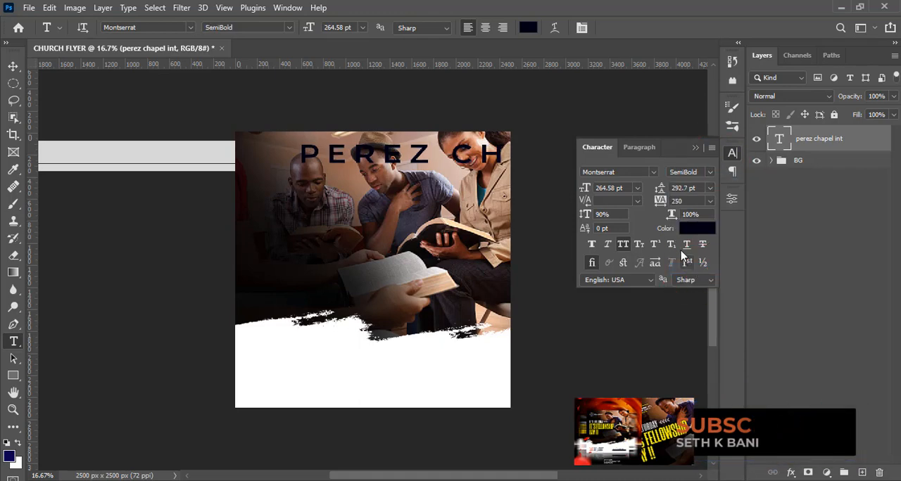
# - Set the perez chapel int text's size to 45 pt and its tracking to 0
pyautogui.click(609, 188)
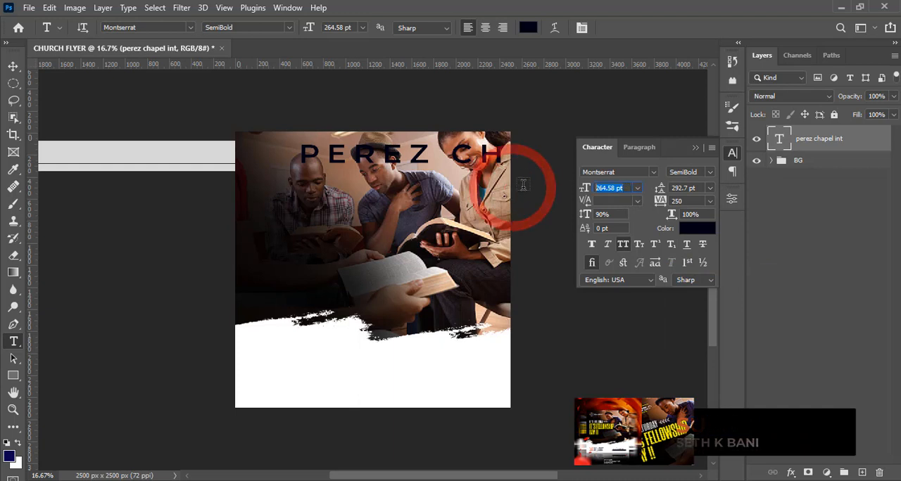
pyautogui.write('45')
pyautogui.press('Return')
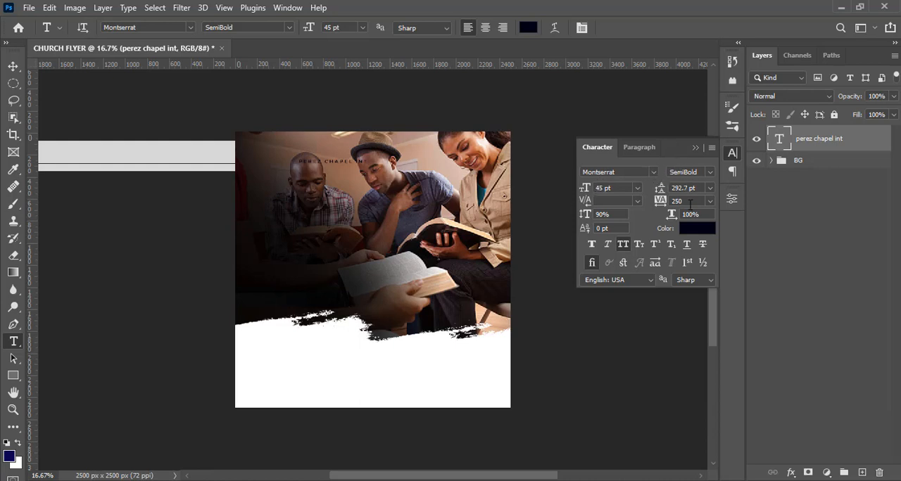
pyautogui.moveTo(669, 201); pyautogui.dragTo(646, 204)
pyautogui.write('0')
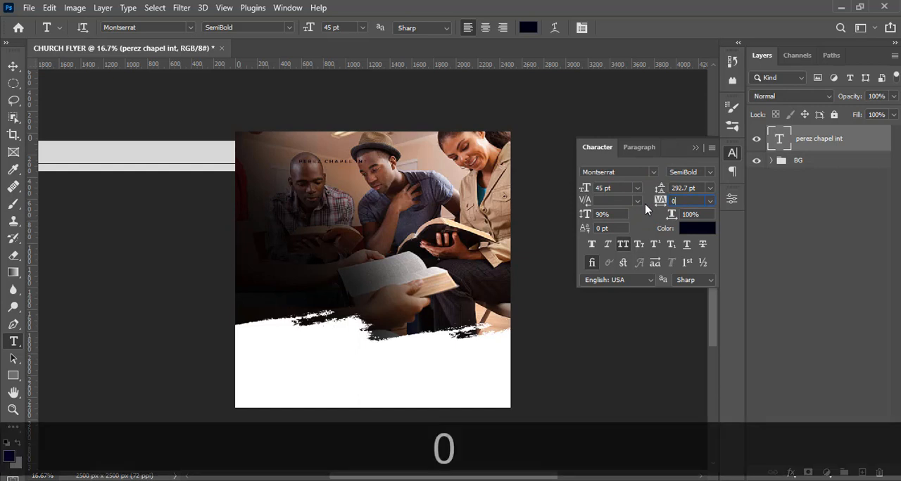
pyautogui.press('Return')
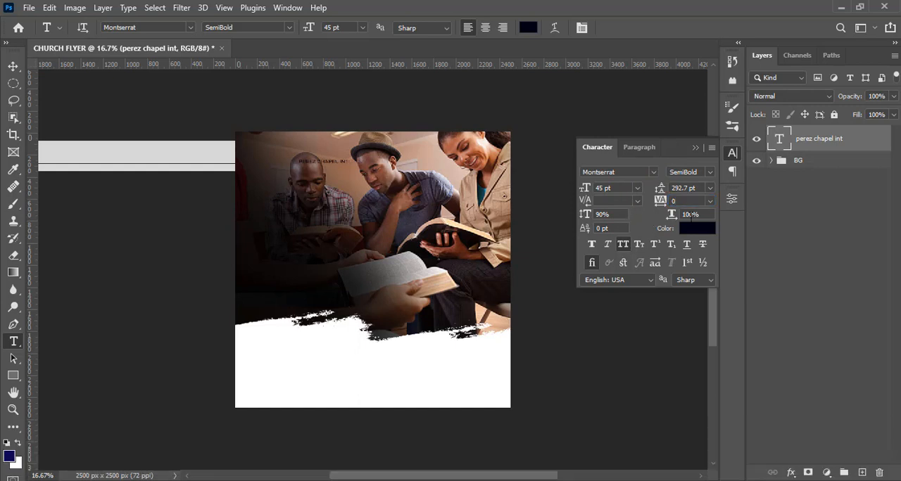
# - Change the perez chapel int text's colour to white (ffffff)
pyautogui.click(693, 229)
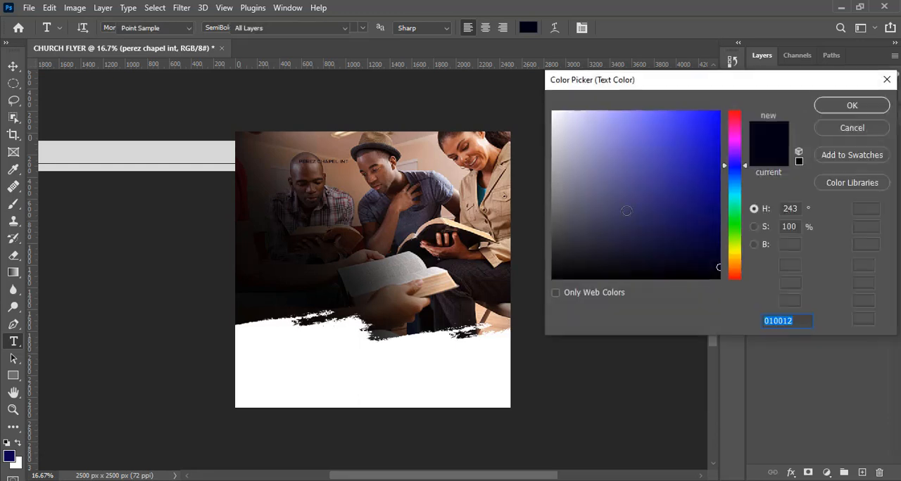
pyautogui.moveTo(557, 120); pyautogui.dragTo(528, 84)
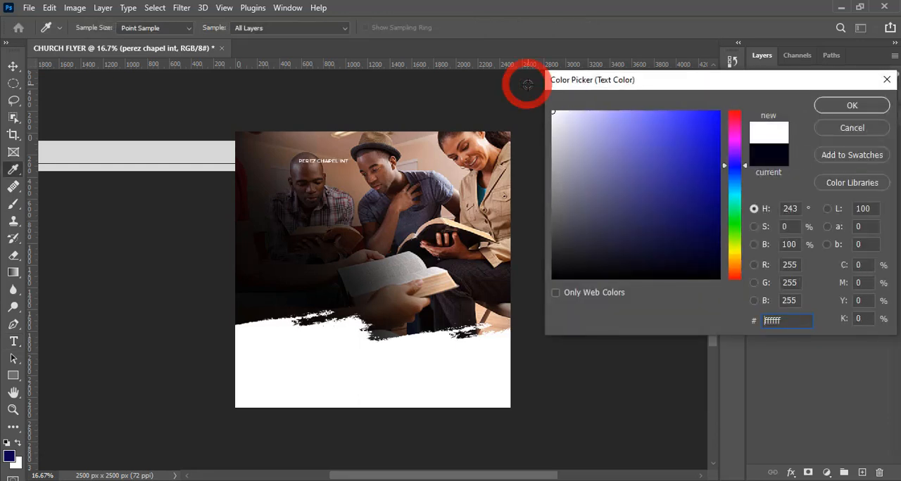
pyautogui.click(848, 105)
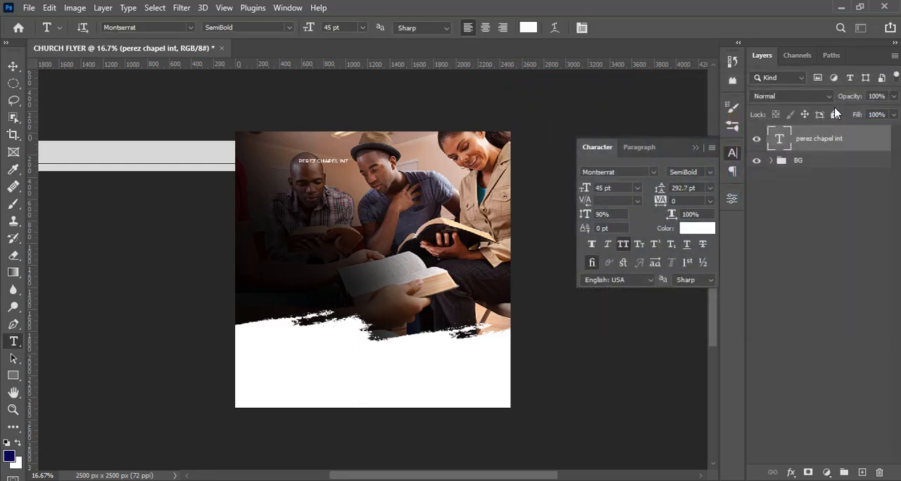
# - Show the guides and move the perez chapel int text against the first inner vertical guide, just below the first inner horizontal guide
pyautogui.hotkey('ctrl', '=')
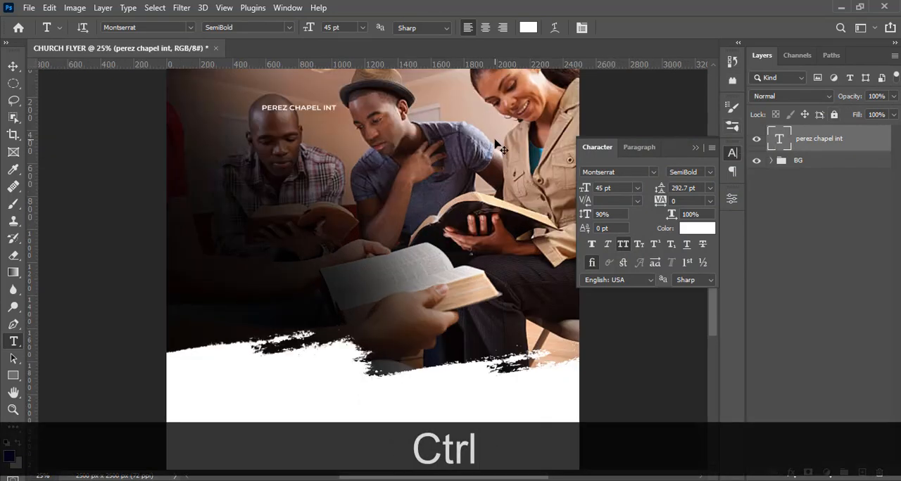
pyautogui.hotkey('ctrl', '-')
pyautogui.hotkey('ctrl', 'h')
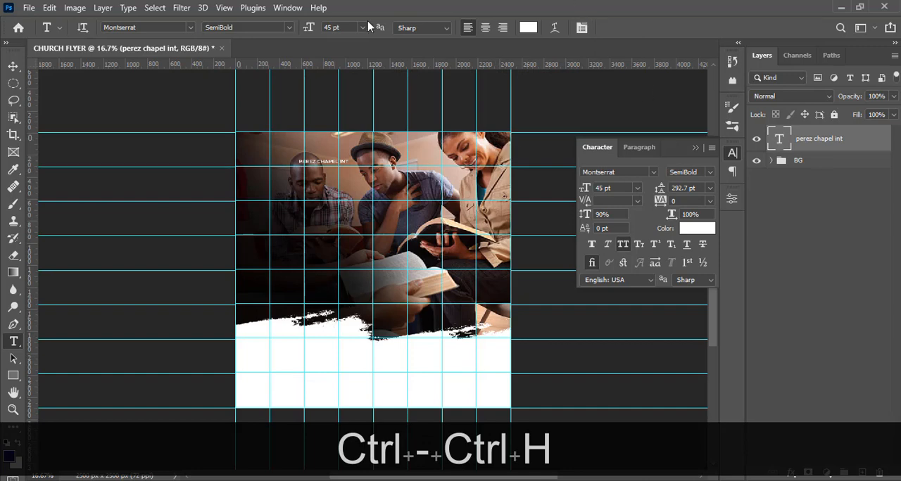
pyautogui.click(12, 66)
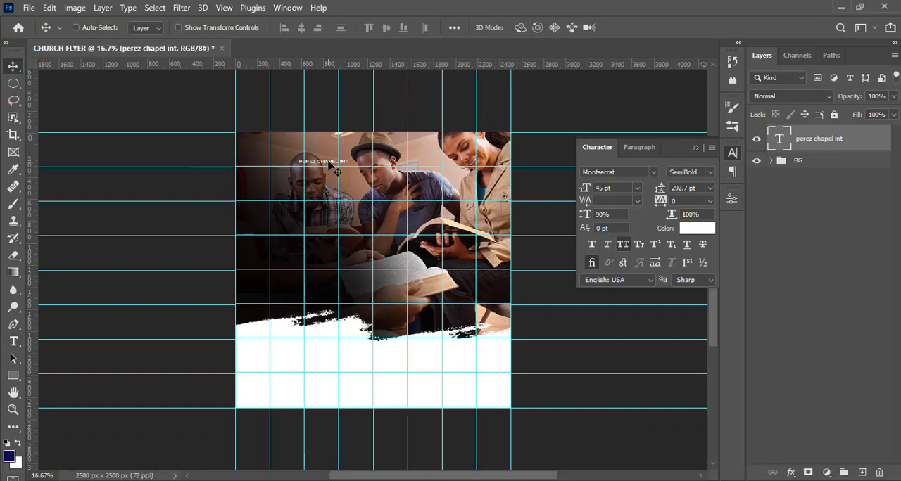
pyautogui.moveTo(336, 166); pyautogui.dragTo(298, 169)
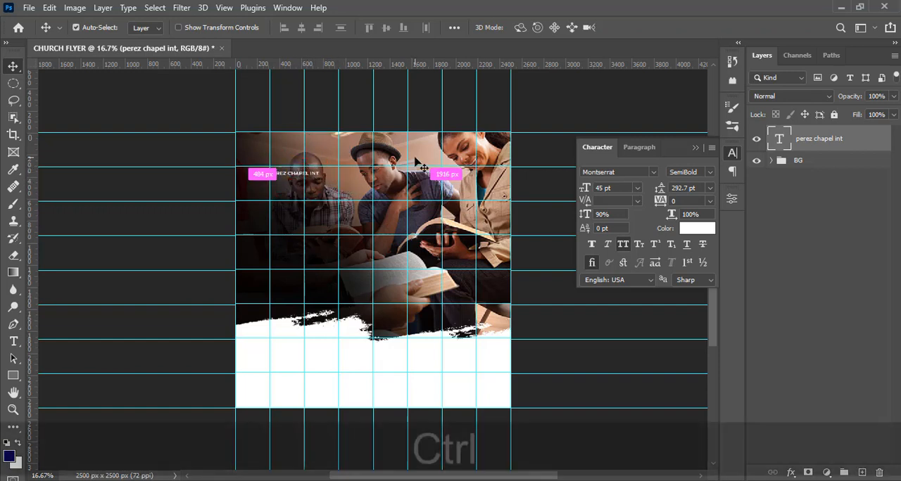
# - Duplicate the perez chapel int text layer and nudge the copy down to sit directly beneath the original line
pyautogui.hotkey('ctrl', 'j')
pyautogui.hotkey('shift', 'Down')
pyautogui.hotkey('shift', 'Down')
pyautogui.hotkey('shift', 'Down')
pyautogui.hotkey('shift', 'Down')
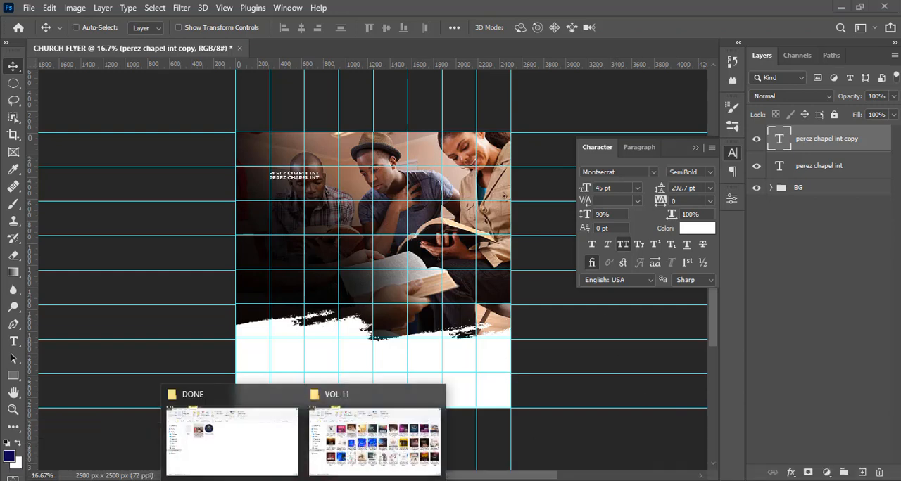
# - Replace the duplicated line's text with "DODOWA BRANCH" copied from 28.txt in Notepad
pyautogui.click(398, 480)
pyautogui.moveTo(510, 224); pyautogui.dragTo(425, 231)
pyautogui.hotkey('ctrl', 'c')
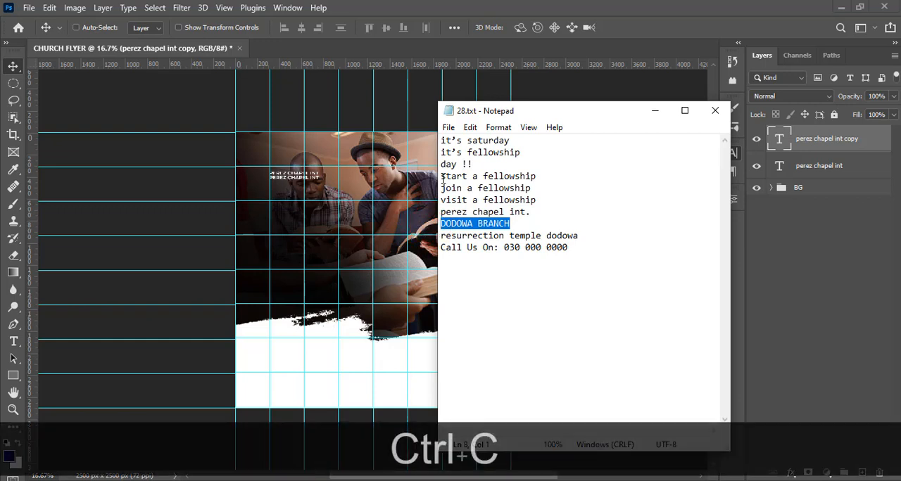
pyautogui.click(496, 8)
pyautogui.doubleClick(776, 148)
pyautogui.hotkey('ctrl', 'v')
pyautogui.hotkey('ctrl', 'Return')
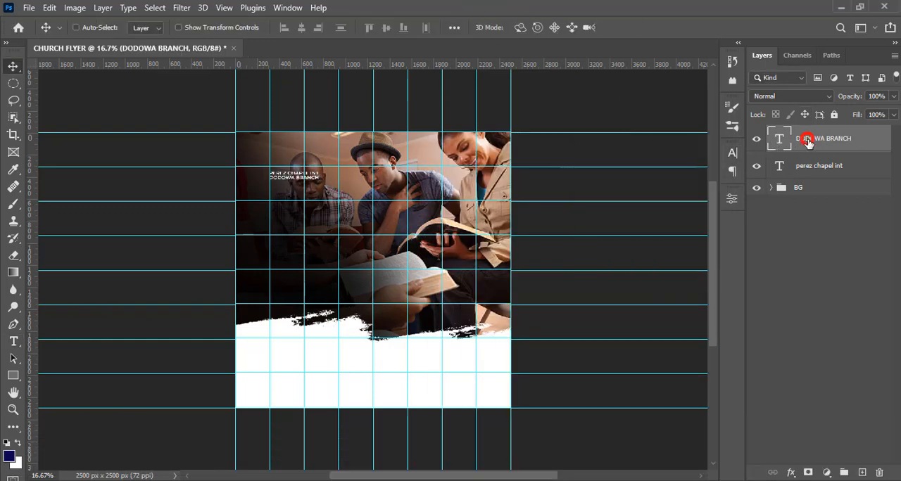
# - Set the DODOWA BRANCH text's horizontal scale to 110%
pyautogui.click(731, 153)
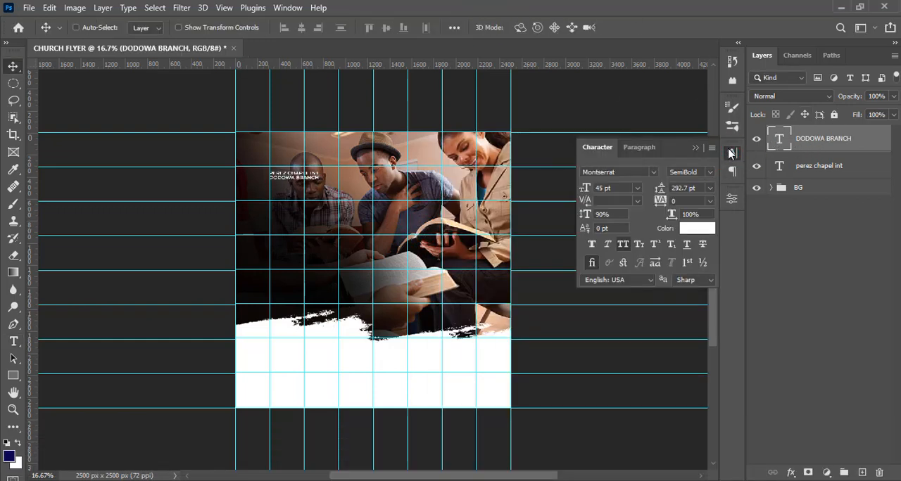
pyautogui.click(693, 215)
pyautogui.write('110')
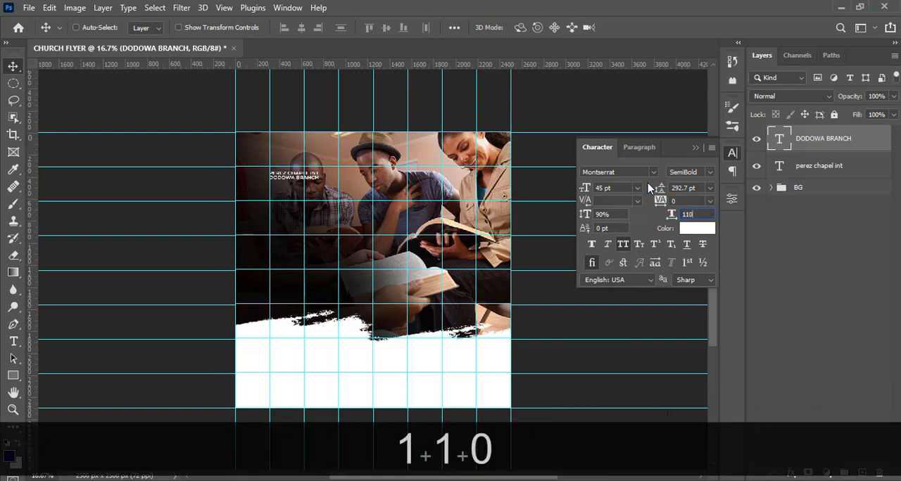
pyautogui.press('Return')
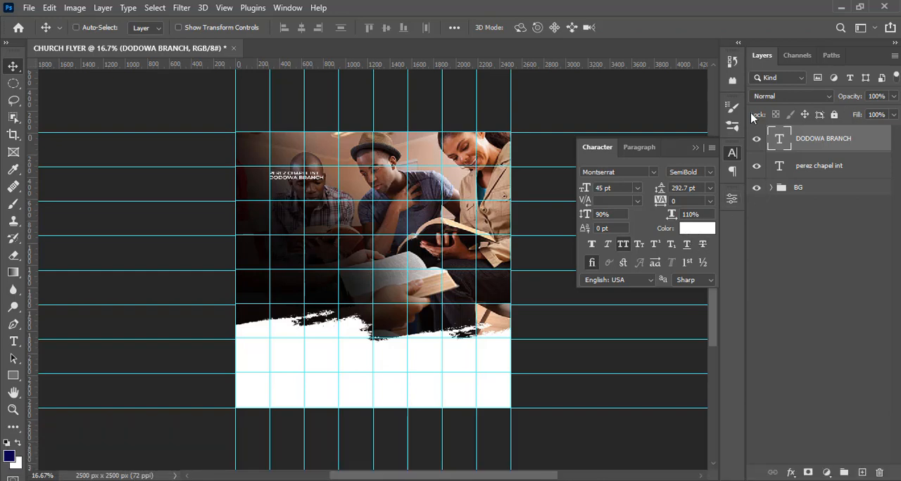
pyautogui.click(697, 148)
pyautogui.hotkey('ctrl', '=')
pyautogui.hotkey('ctrl', '=')
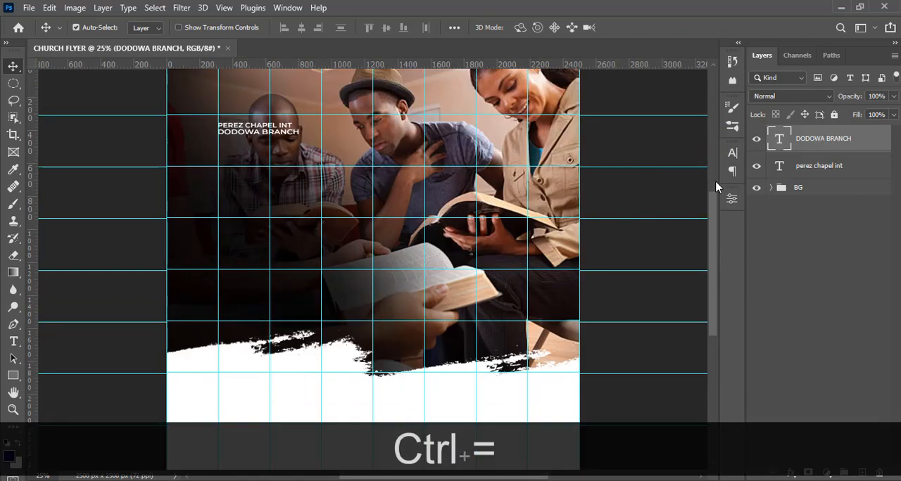
# - Hide the guides and nudge the DODOWA BRANCH text down slightly to open a gap below PEREZ CHAPEL INT
pyautogui.hotkey('ctrl', 'h')
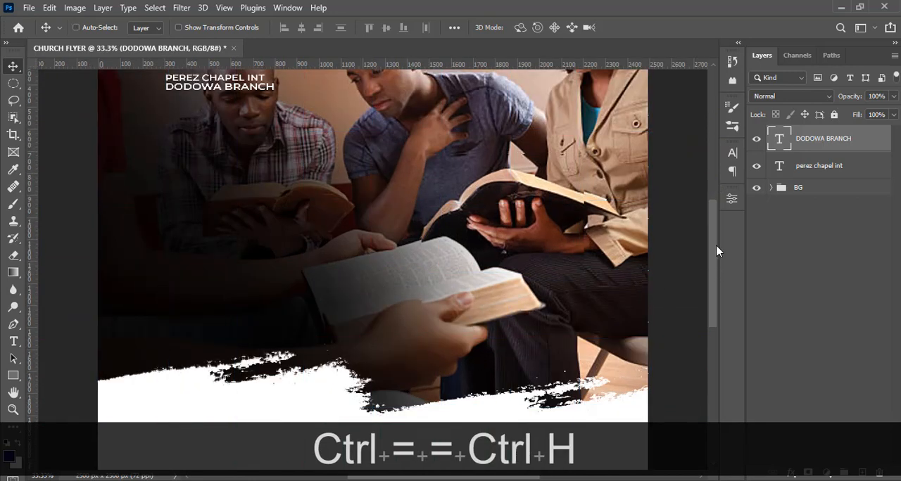
pyautogui.scroll(3, 718, 248)
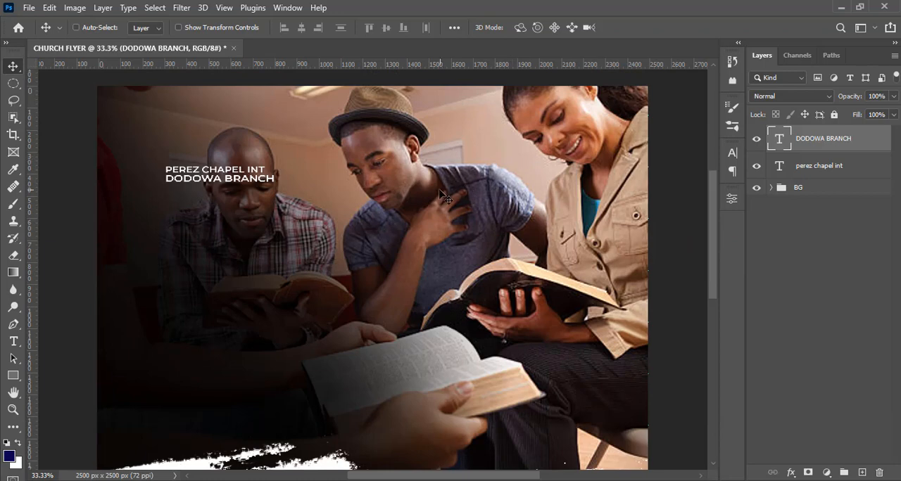
pyautogui.press('v')
pyautogui.press('Down')
pyautogui.press('Down')
pyautogui.press('Down')
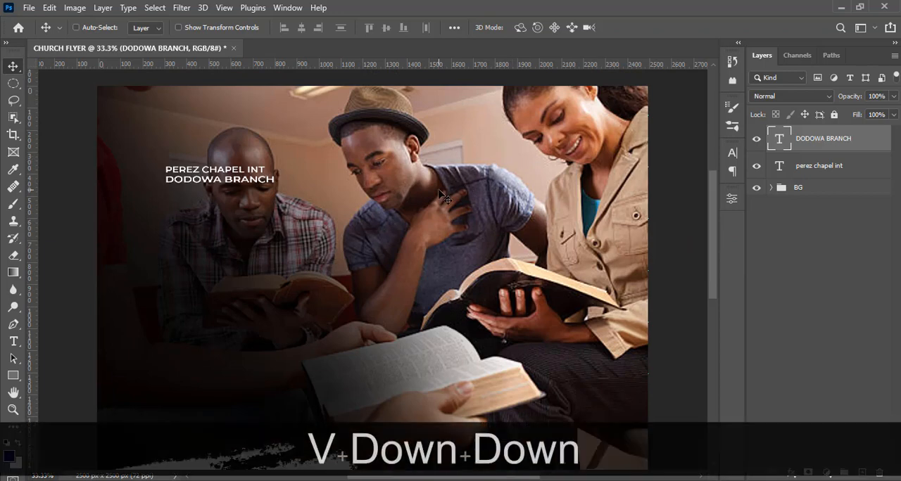
# - Set the DODOWA BRANCH text's horizontal scale to 100%
pyautogui.click(732, 153)
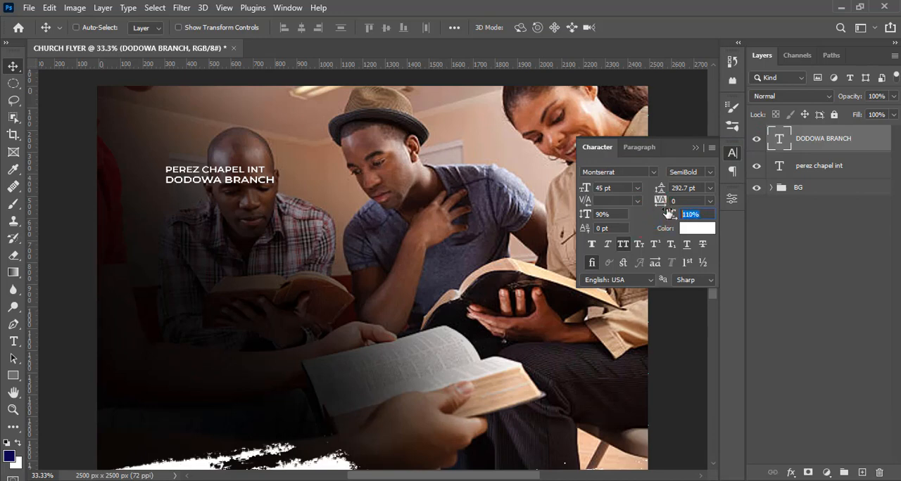
pyautogui.write('100')
pyautogui.press('Return')
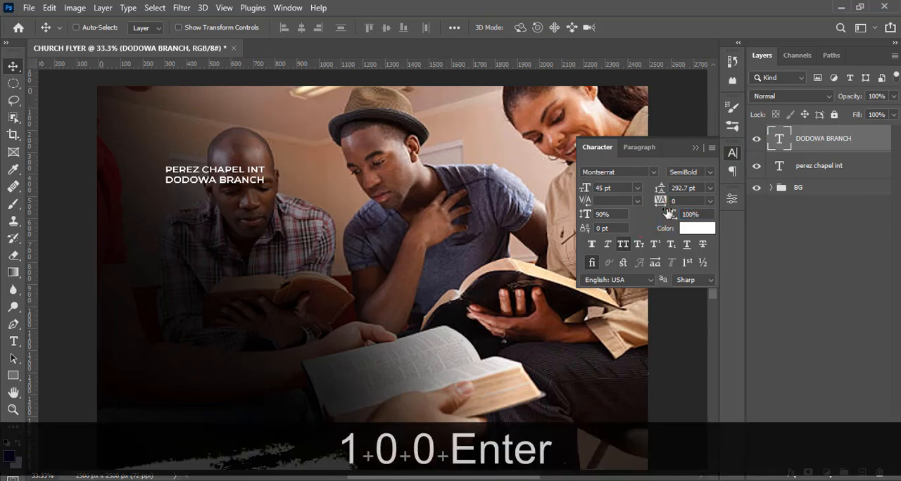
# - Place the logo1 copy image from the DONE folder just left of the two church name lines and nudge it slightly further left
pyautogui.moveTo(309, 476)
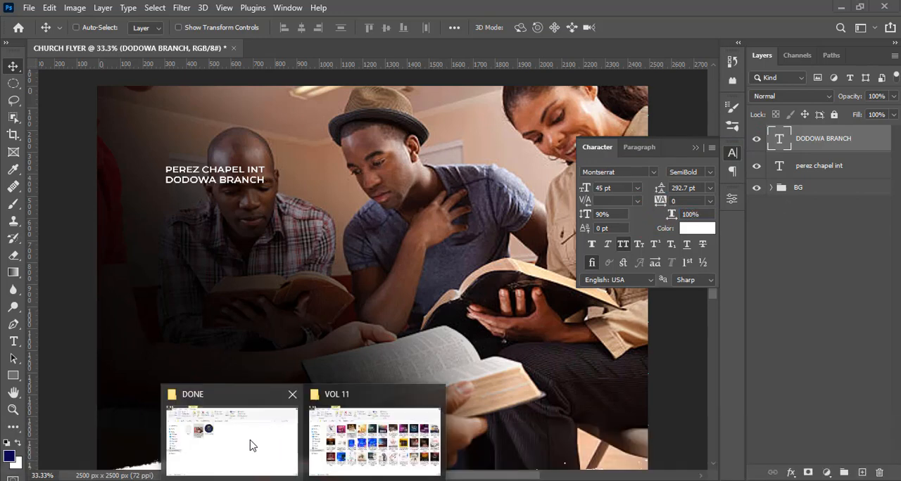
pyautogui.click(249, 440)
pyautogui.moveTo(294, 163); pyautogui.dragTo(143, 178)
pyautogui.press('Return')
pyautogui.press('v')
pyautogui.press('Left')
pyautogui.press('Left')
pyautogui.press('Left')
pyautogui.press('Left')
pyautogui.press('Left')
pyautogui.press('Left')
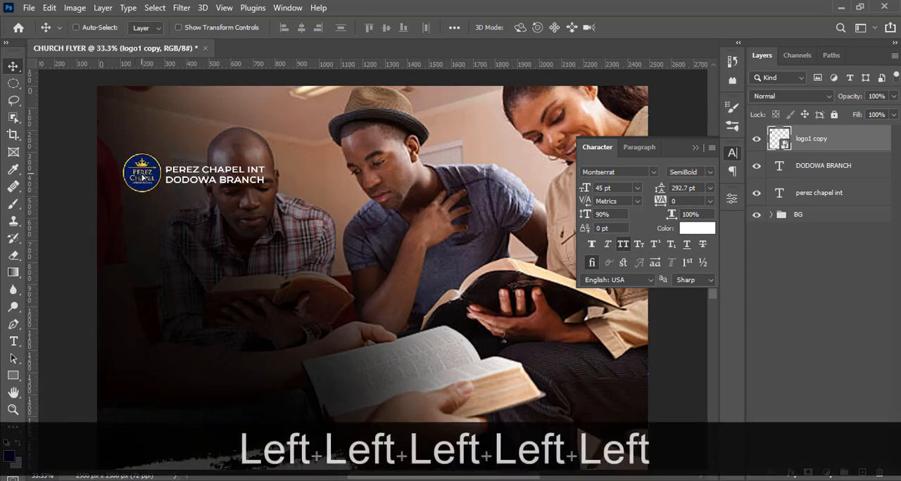
pyautogui.press('Left')
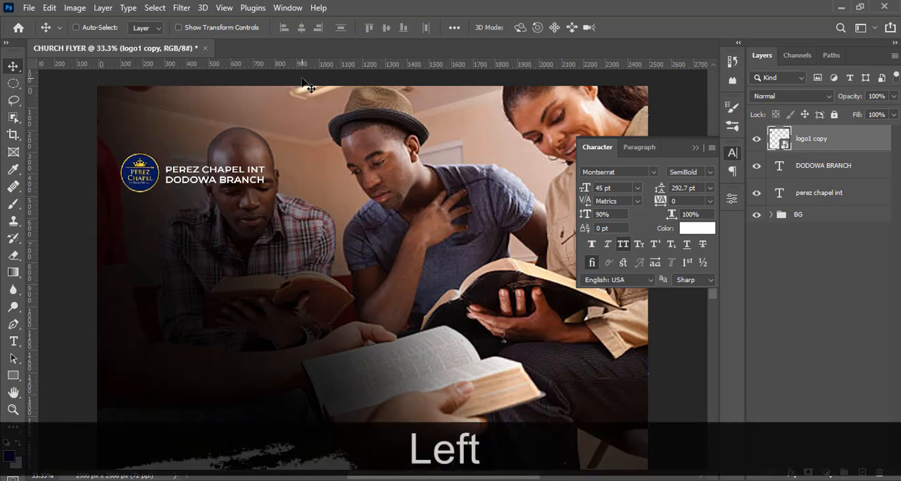
# - Group the logo1 copy, DODOWA BRANCH and perez chapel int layers and name the group LOGO
pyautogui.press('ctrl')
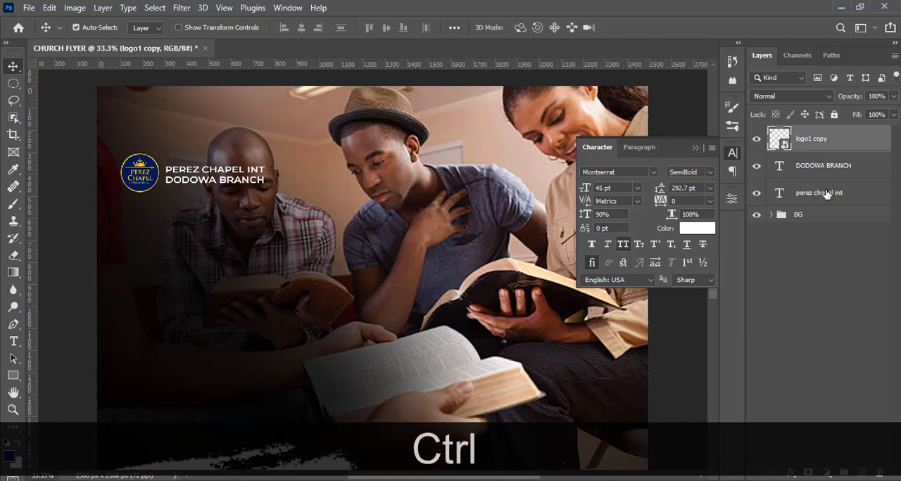
pyautogui.keyDown('ctrl'); pyautogui.keyDown('shift'); pyautogui.click(827, 194); pyautogui.keyUp('shift'); pyautogui.keyUp('ctrl')
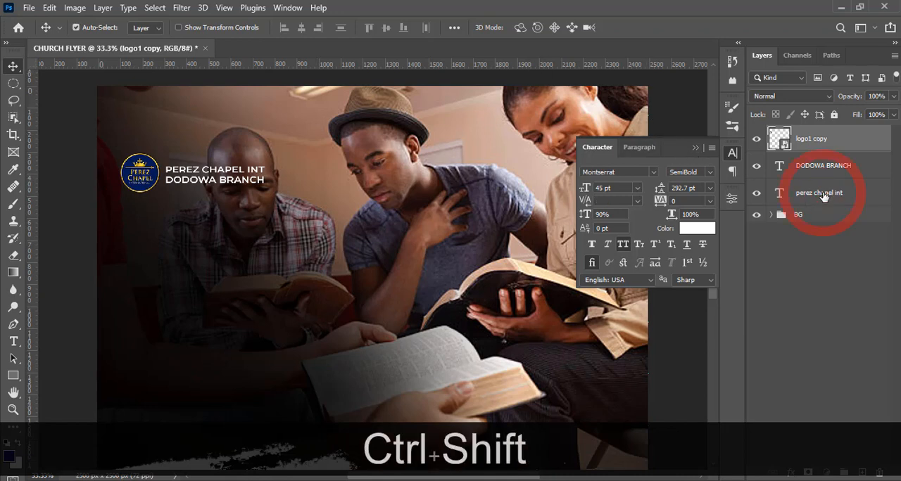
pyautogui.keyDown('shift'); pyautogui.click(884, 185); pyautogui.keyUp('shift')
pyautogui.hotkey('ctrl', 'g')
pyautogui.doubleClick(806, 132)
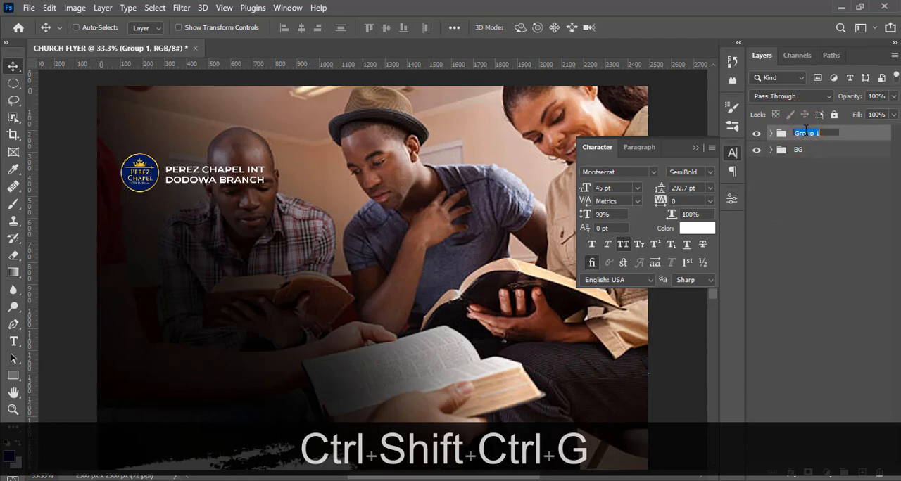
pyautogui.write('LOGO')
pyautogui.press('Return')
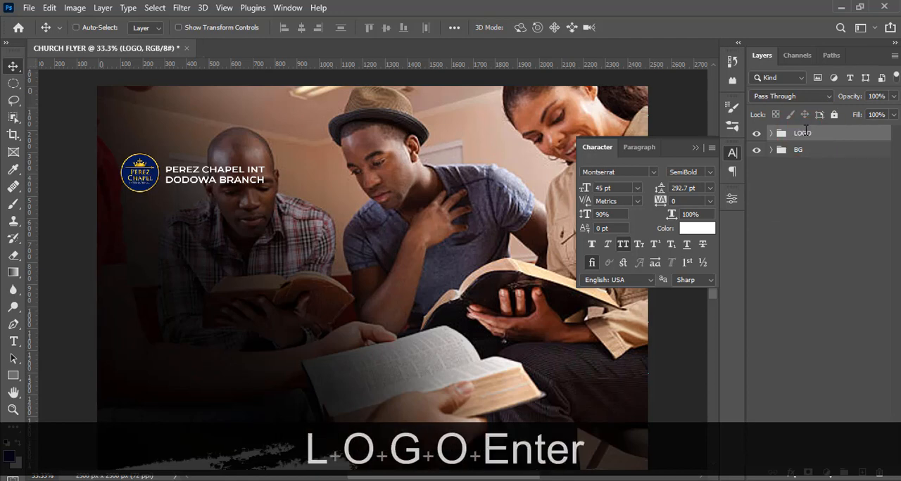
# - Draw a thin rectangle about 335 × 7 px below the DODOWA BRANCH text inside the LOGO group
pyautogui.click(771, 134)
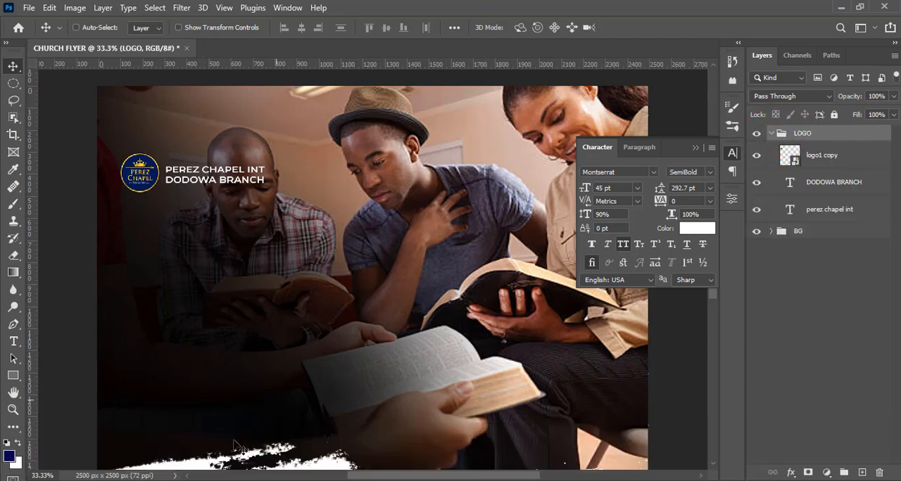
pyautogui.click(19, 380)
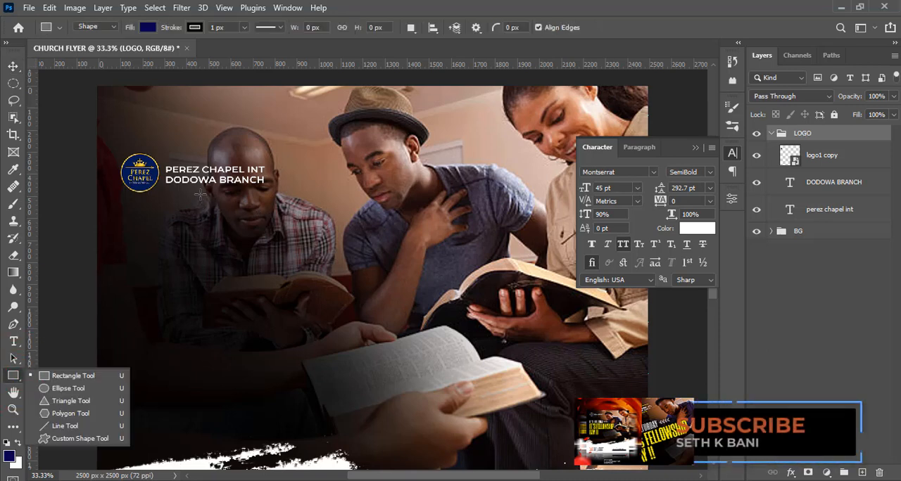
pyautogui.click(64, 377)
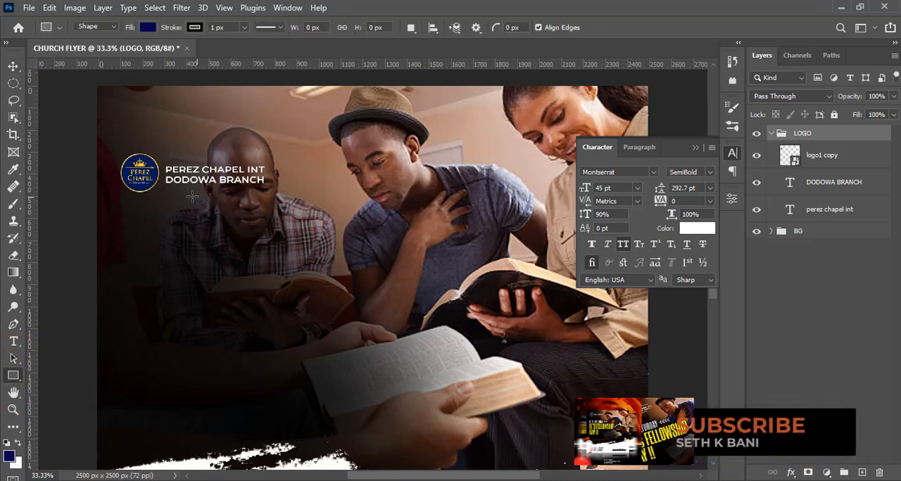
pyautogui.moveTo(193, 196); pyautogui.dragTo(266, 195)
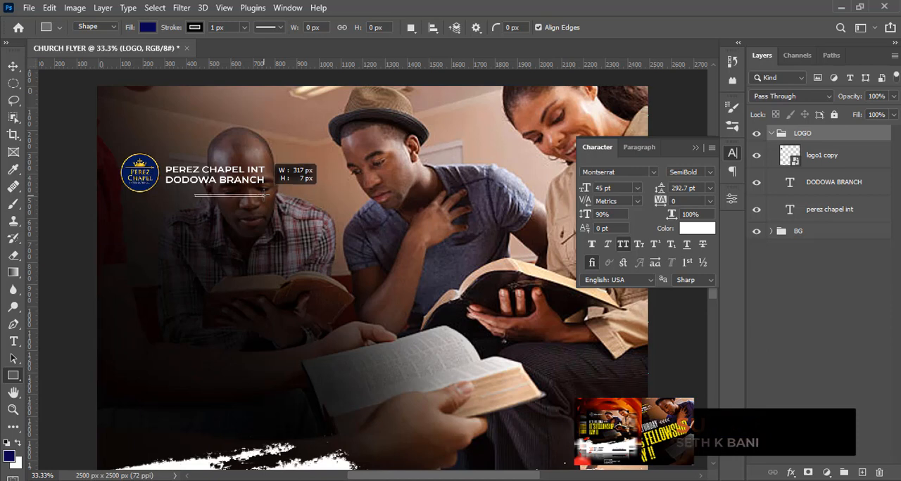
pyautogui.moveTo(265, 195); pyautogui.dragTo(267, 196)
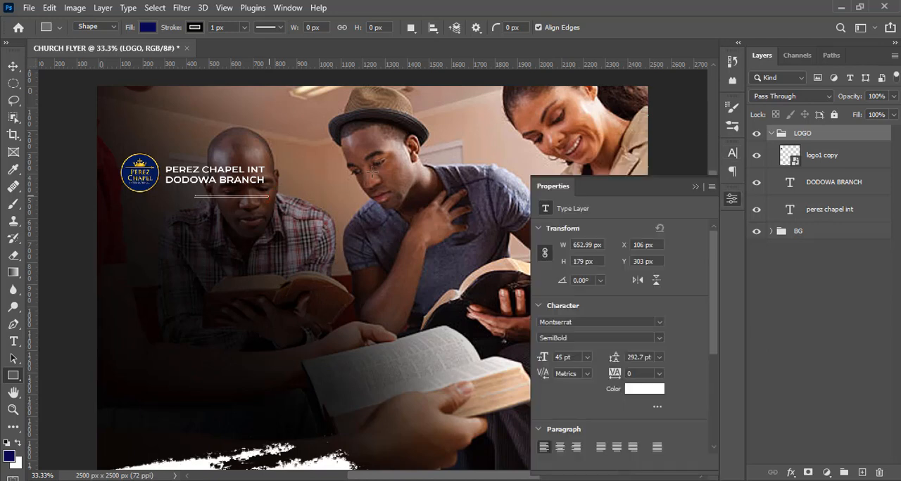
# - Remove the thin rectangle's stroke and set its fill colour to #FFDF06
pyautogui.click(195, 32)
pyautogui.click(117, 53)
pyautogui.click(147, 31)
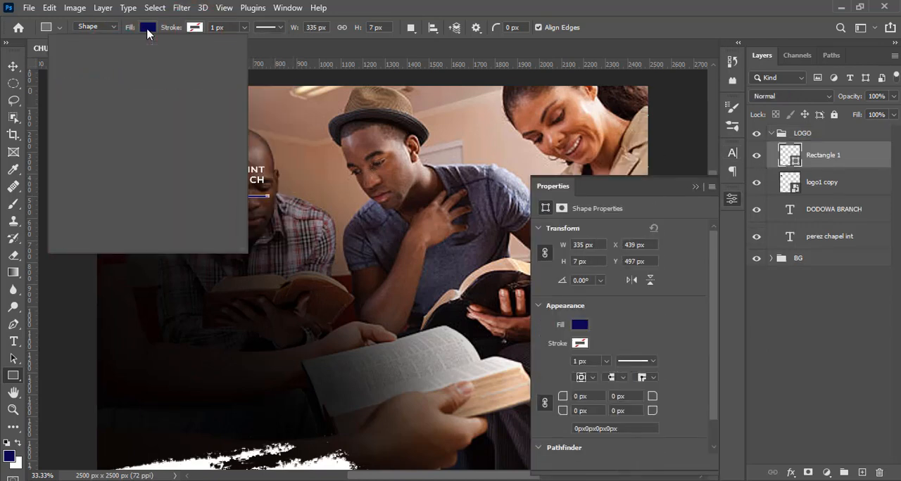
pyautogui.click(230, 54)
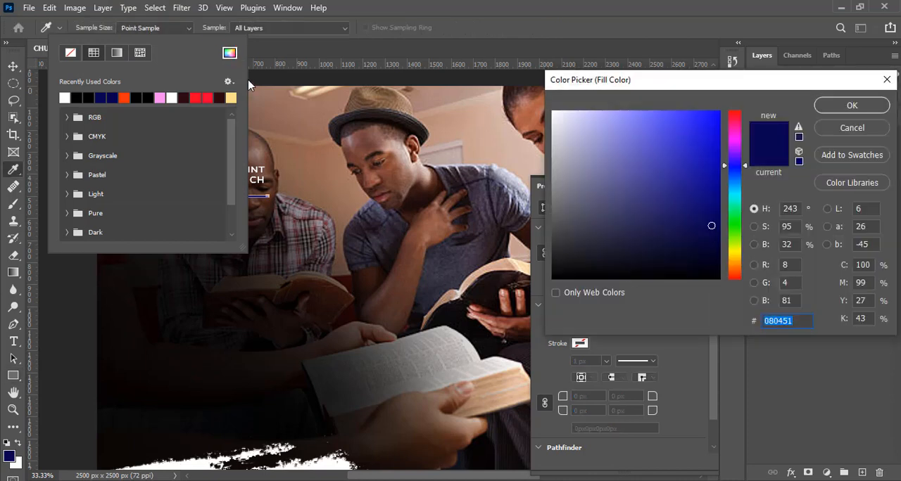
pyautogui.write('FFDF')
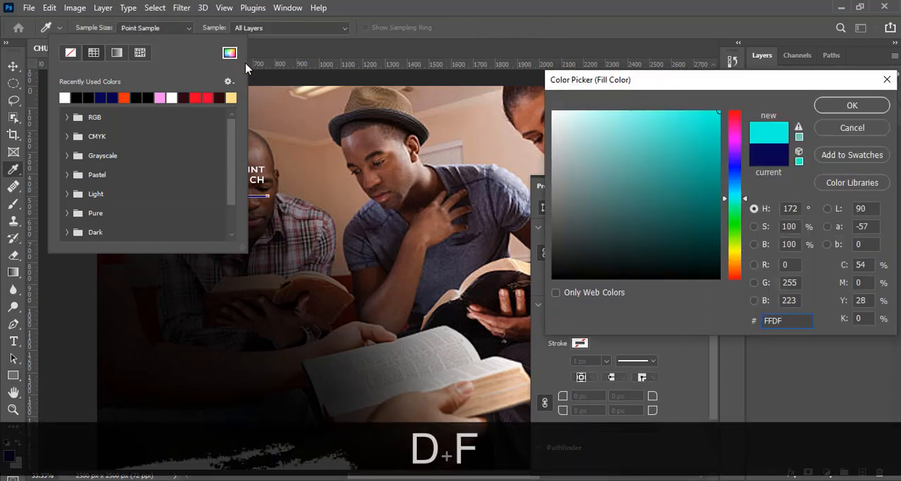
pyautogui.write('06')
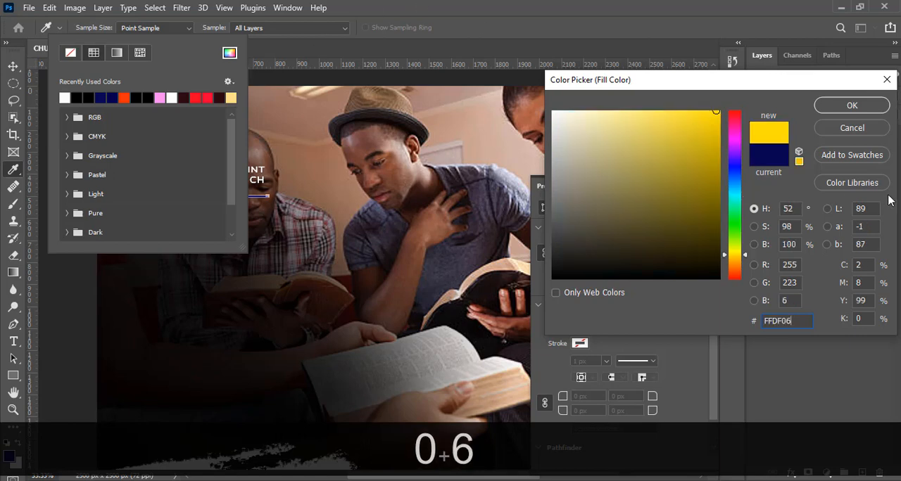
pyautogui.click(852, 102)
pyautogui.click(412, 6)
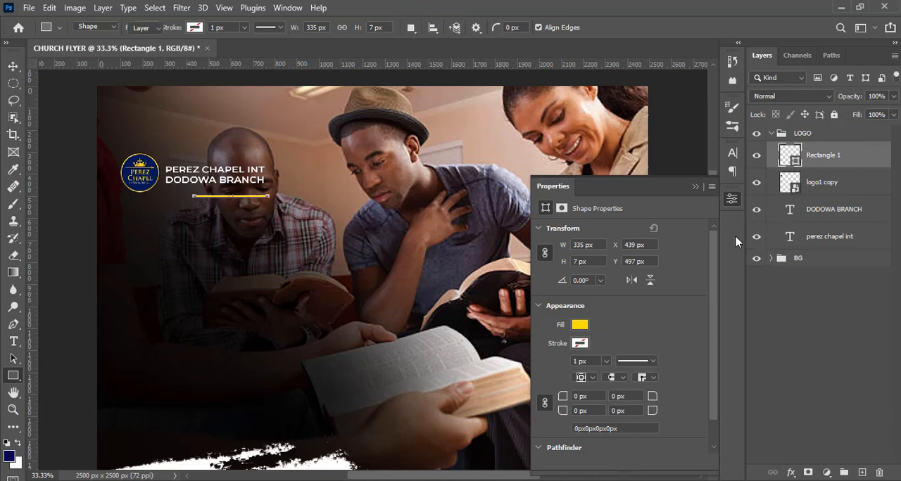
# - Nudge the yellow line slightly left and up until it sits close beneath DODOWA BRANCH, at X 436 px, Y 469 px
pyautogui.press('v')
pyautogui.press('Left')
pyautogui.press('shift')
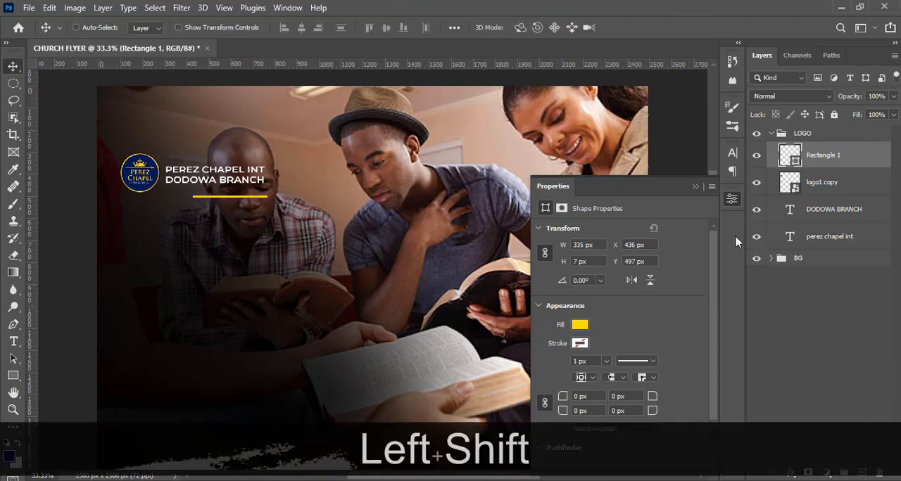
pyautogui.press('Up')
pyautogui.press('Up')
pyautogui.press('Up')
pyautogui.press('Up')
pyautogui.press('Up')
pyautogui.press('Up')
pyautogui.press('Up')
# - Duplicate the yellow line, show the guides, and move the copy straight up above PEREZ CHAPEL INT to about Y 328 px
pyautogui.hotkey('ctrl', 'j')
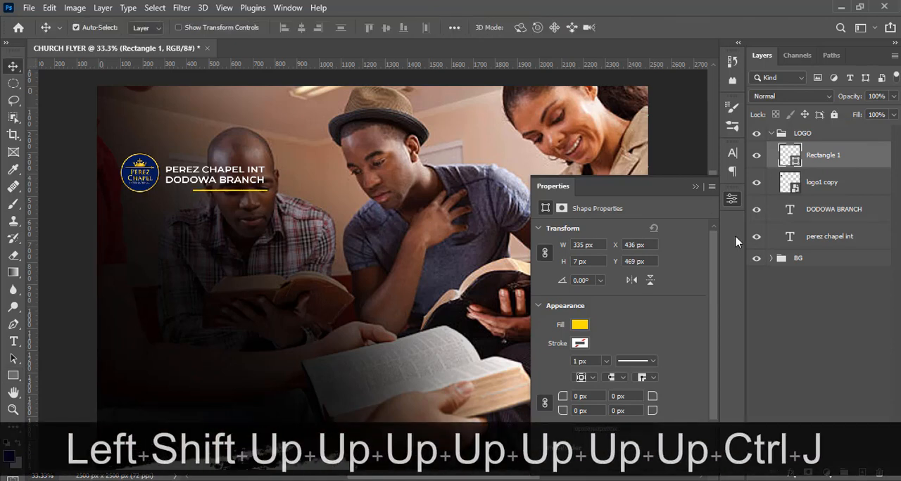
pyautogui.press('v')
pyautogui.hotkey('ctrl', 'h')
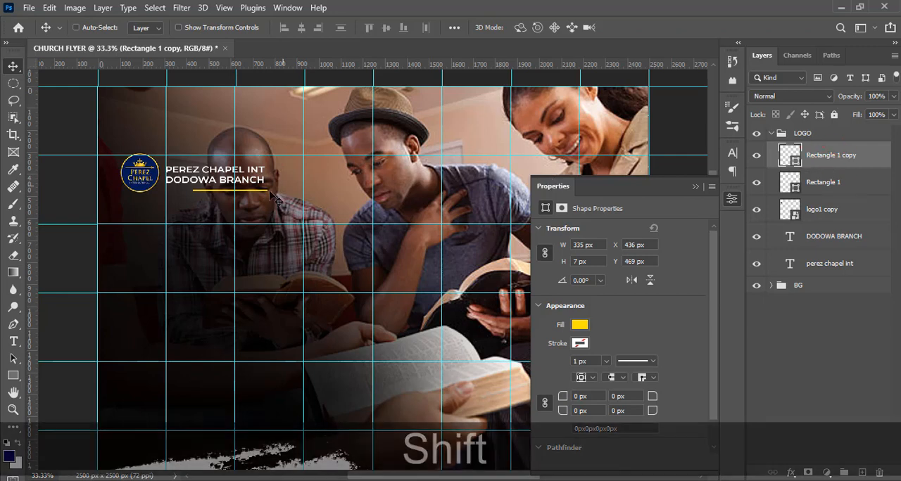
pyautogui.moveTo(276, 213); pyautogui.dragTo(274, 176)
pyautogui.press('=')
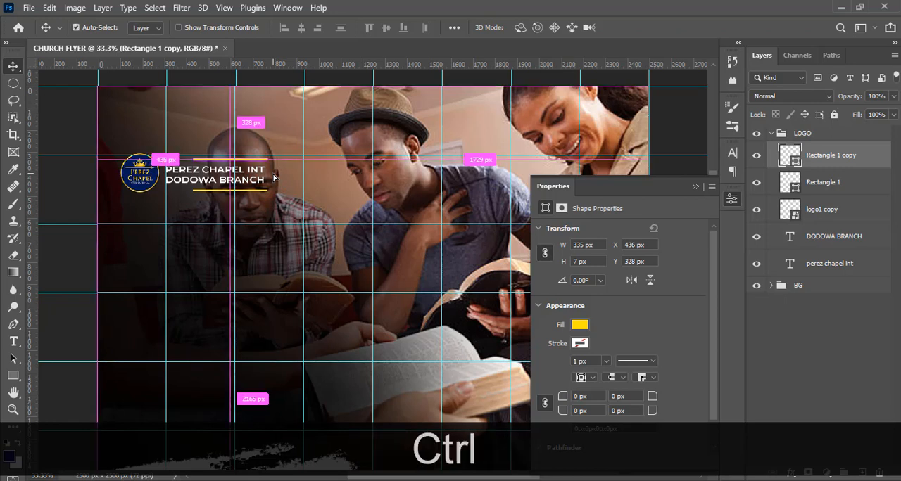
pyautogui.hotkey('ctrl', '=')
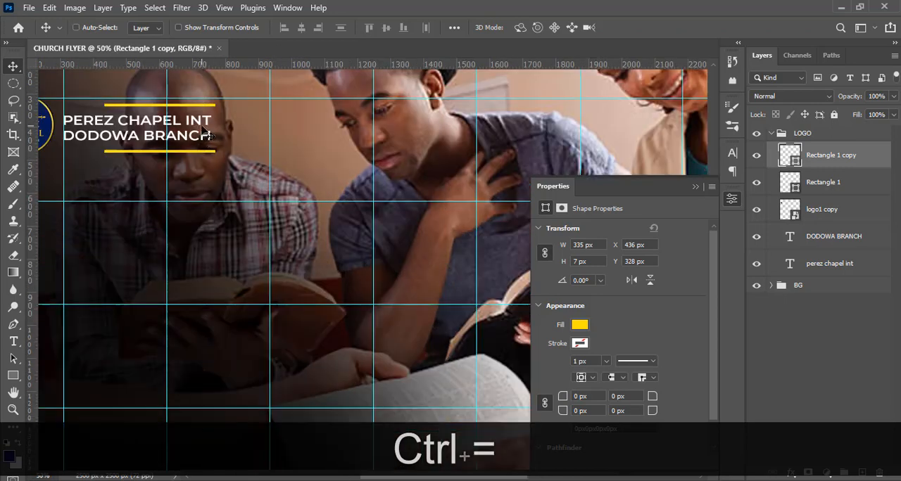
pyautogui.moveTo(205, 128); pyautogui.dragTo(208, 129)
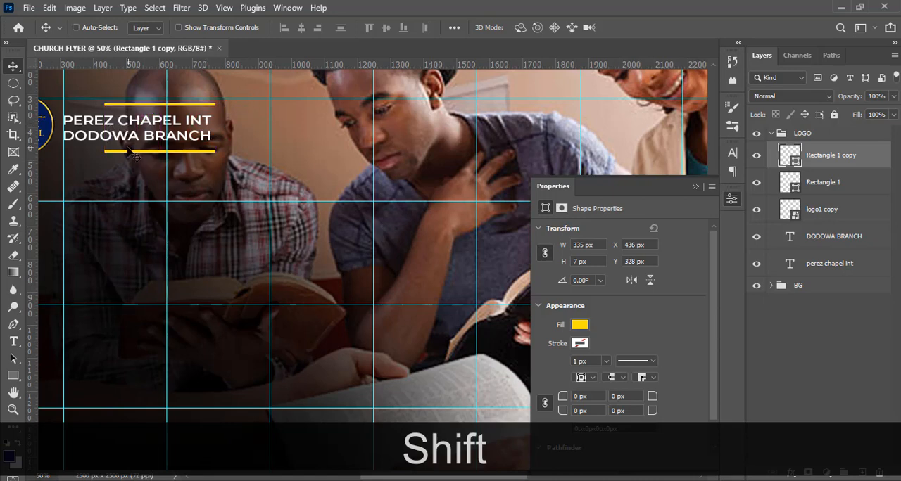
# - Align the upper yellow line with the text's left edge at X 313 px and the lower line with its right edge at X 421 px
pyautogui.click(844, 159)
pyautogui.moveTo(263, 149); pyautogui.dragTo(242, 145)
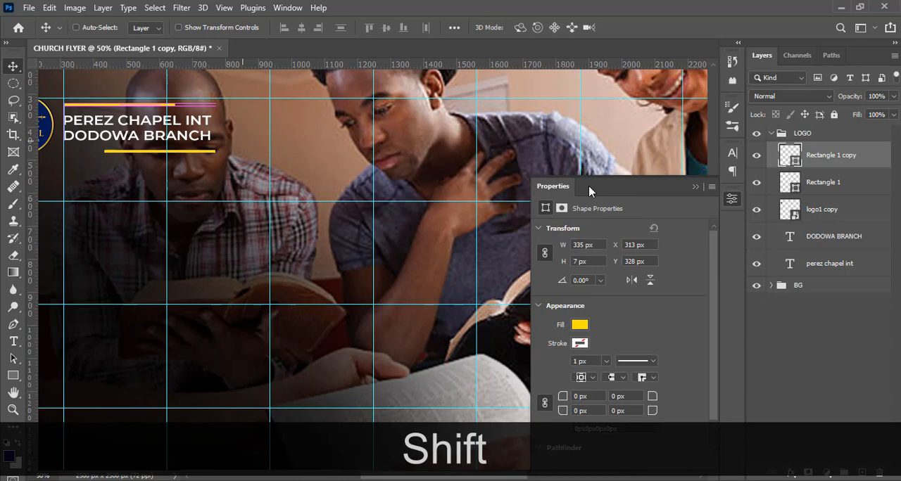
pyautogui.click(810, 184)
pyautogui.moveTo(259, 184); pyautogui.dragTo(259, 184)
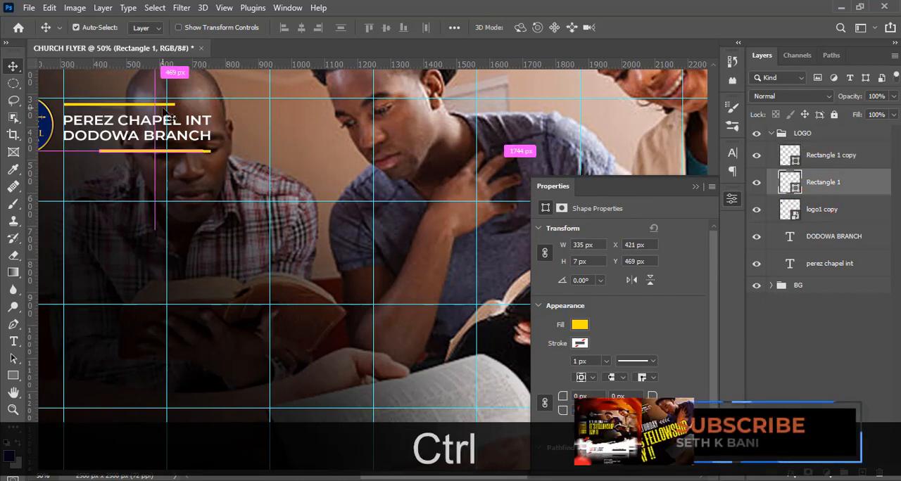
# - Hide the guides, close the shape properties, and select and collapse the LOGO group
pyautogui.hotkey('ctrl', '0')
pyautogui.hotkey('ctrl', 'h')
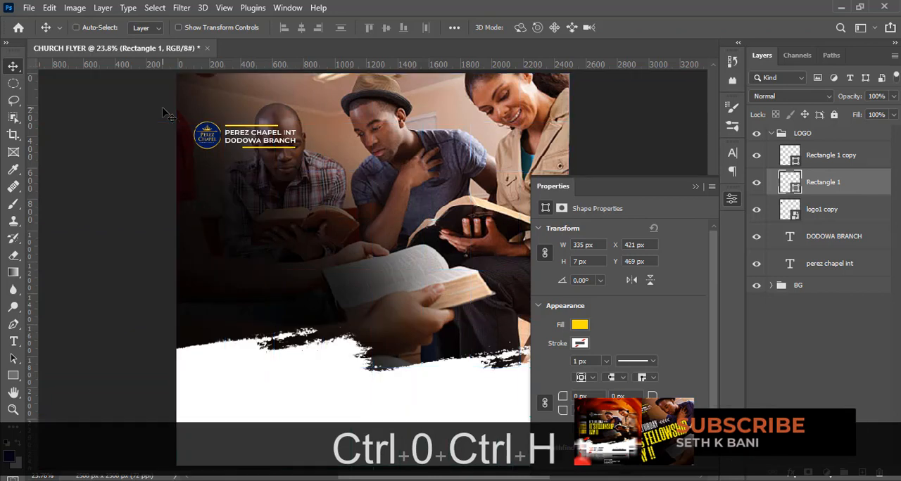
pyautogui.click(695, 186)
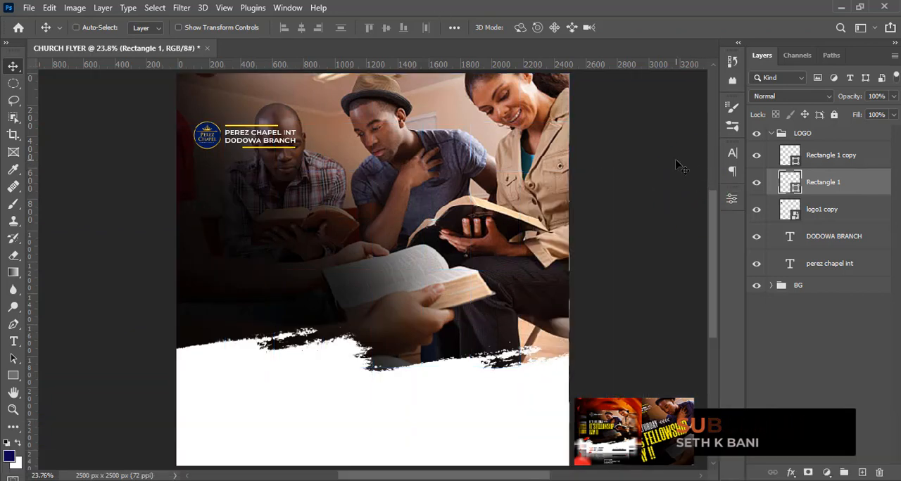
pyautogui.click(795, 133)
pyautogui.click(771, 133)
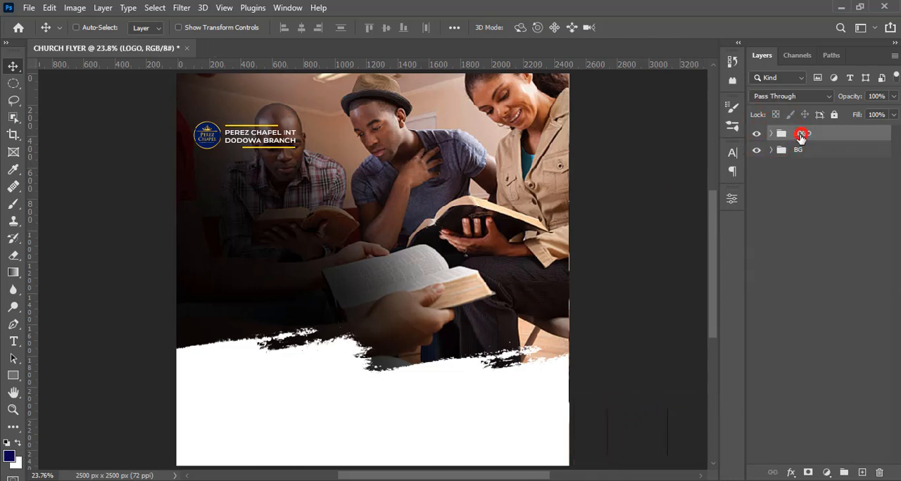
# - Show the guides, move the LOGO group right so the emblem meets the first inner vertical guide, and nudge it up
pyautogui.hotkey('ctrl', 'h')
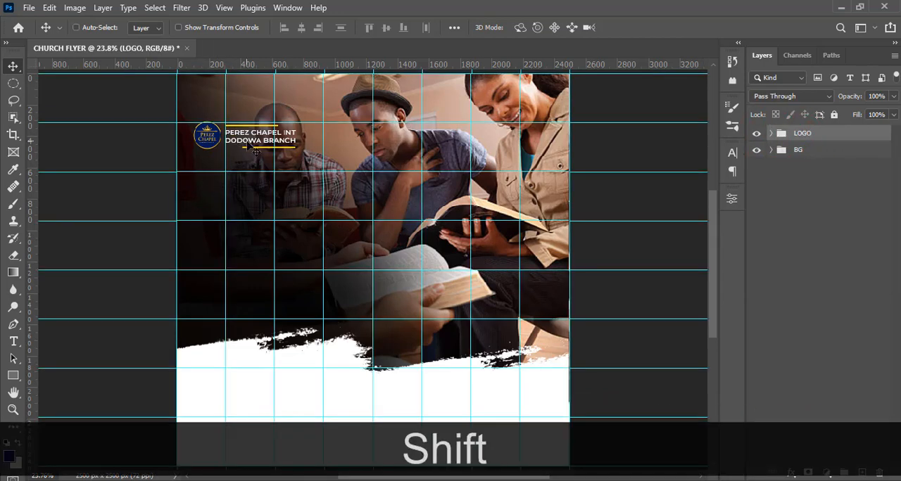
pyautogui.moveTo(239, 141); pyautogui.dragTo(282, 144)
pyautogui.hotkey('shift', 'Up')
pyautogui.hotkey('shift', 'Up')
pyautogui.hotkey('shift', 'Up')
pyautogui.hotkey('shift', 'Up')
pyautogui.hotkey('shift', 'Up')
pyautogui.hotkey('shift', 'Up')
pyautogui.hotkey('shift', 'Up')
pyautogui.hotkey('shift', 'Up')
pyautogui.hotkey('shift', 'Up')
pyautogui.hotkey('shift', 'Up')
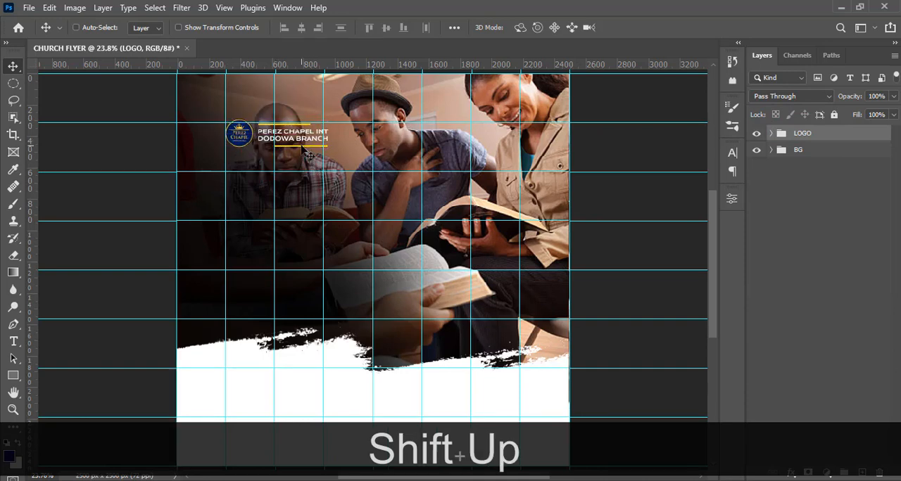
# - Nudge the LOGO group up until the emblem is centred near the first inner horizontal guide, and hide the guides
pyautogui.hotkey('shift', 'Up')
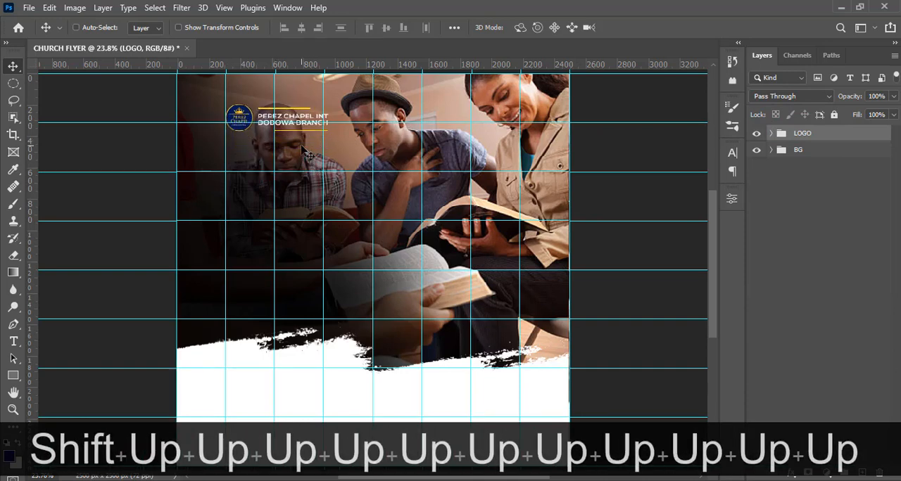
pyautogui.hotkey('ctrl', 'h')
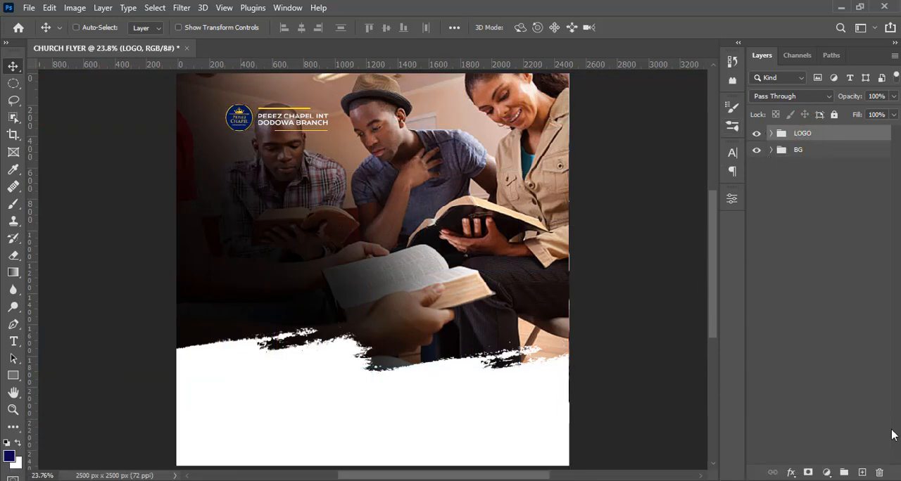
# - Copy "it's saturday" from 28.txt in Notepad and paste it in Photoshop as a new text layer below the logo
pyautogui.hotkey('alt', 'Tab')
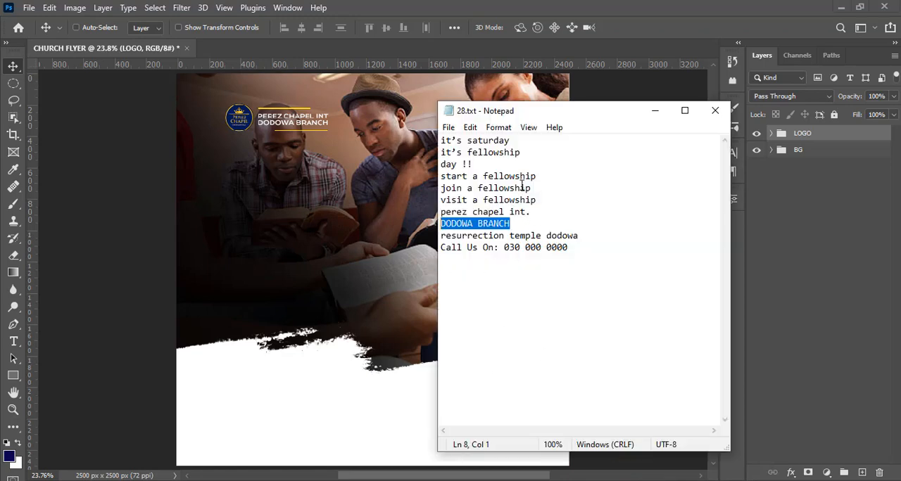
pyautogui.moveTo(519, 140); pyautogui.dragTo(431, 138)
pyautogui.hotkey('ctrl', 'c')
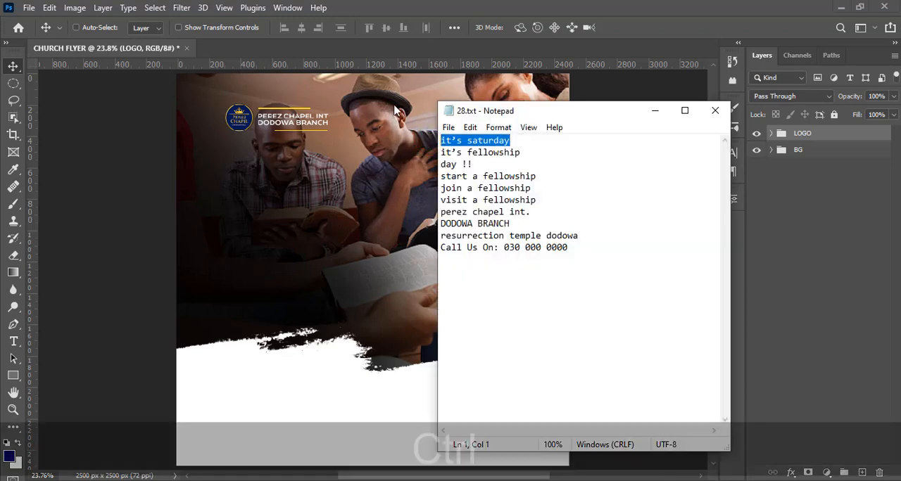
pyautogui.click(493, 6)
pyautogui.press('t')
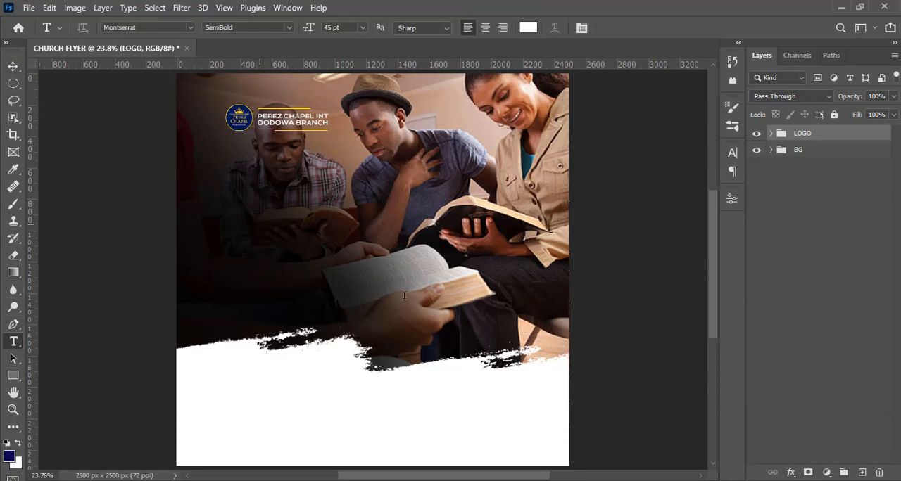
pyautogui.click(259, 222)
pyautogui.hotkey('ctrl', 'v')
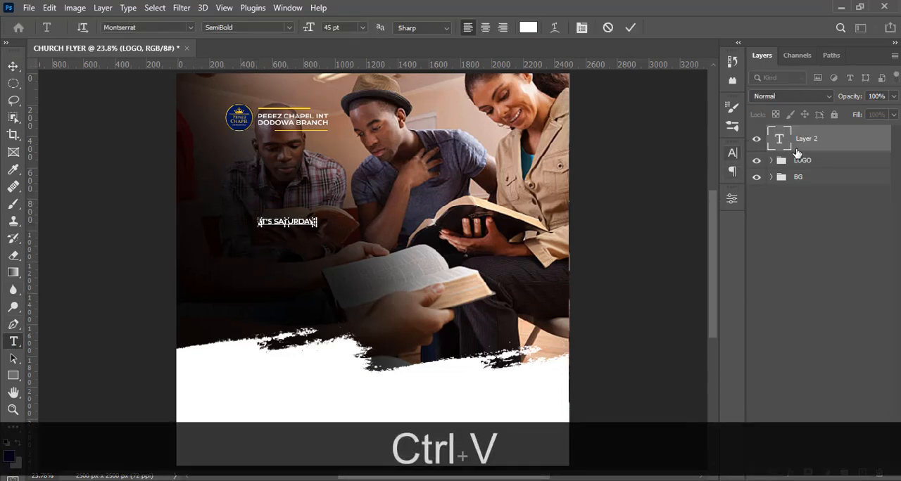
pyautogui.click(805, 137)
# - Change the font of the IT'S SATURDAY text to Morganite SemiBold
pyautogui.click(733, 163)
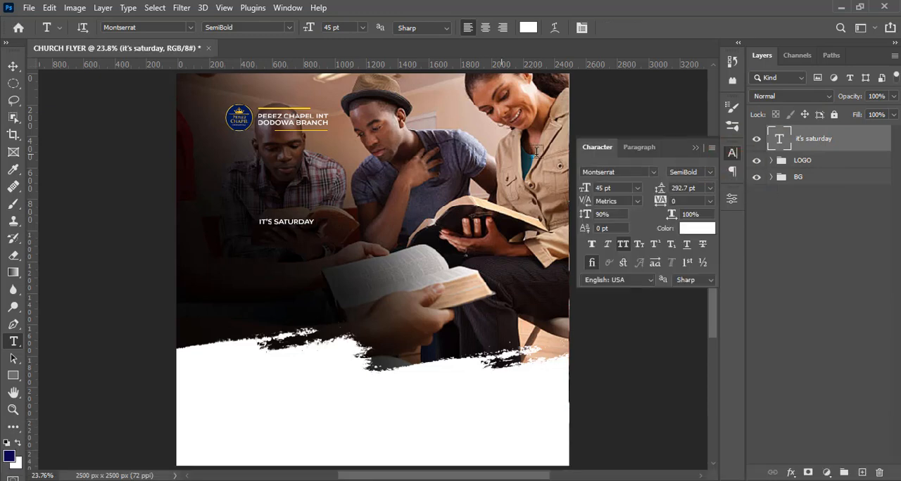
pyautogui.click(655, 173)
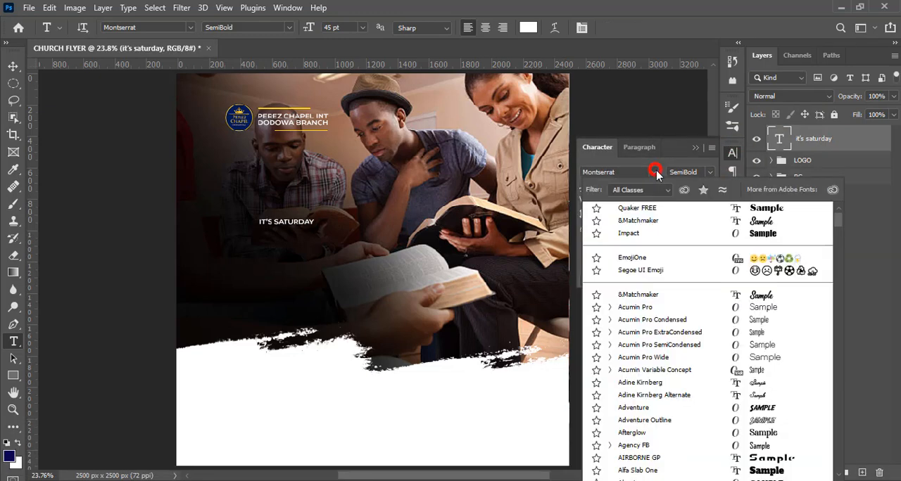
pyautogui.write('MONG')
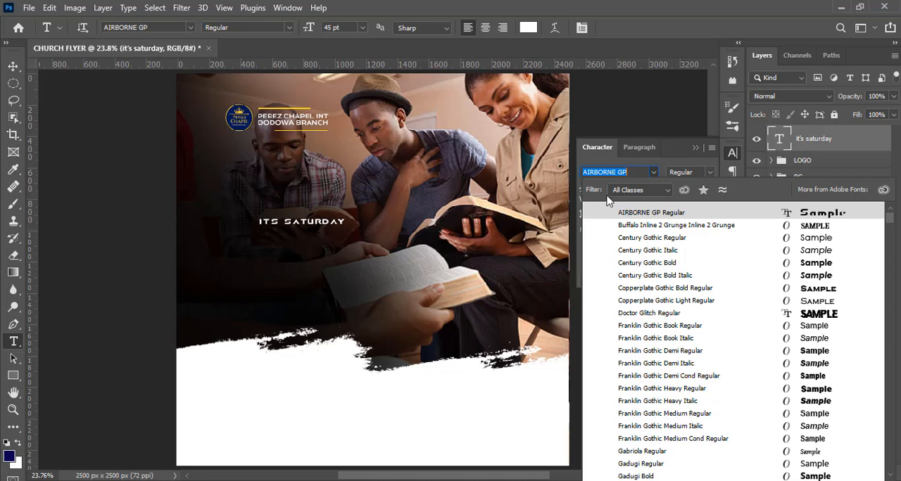
pyautogui.write('MORG')
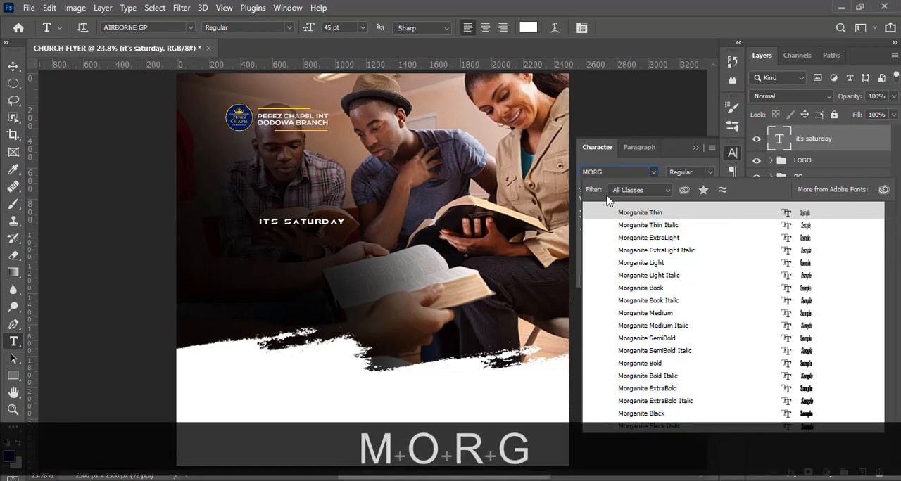
pyautogui.click(639, 288)
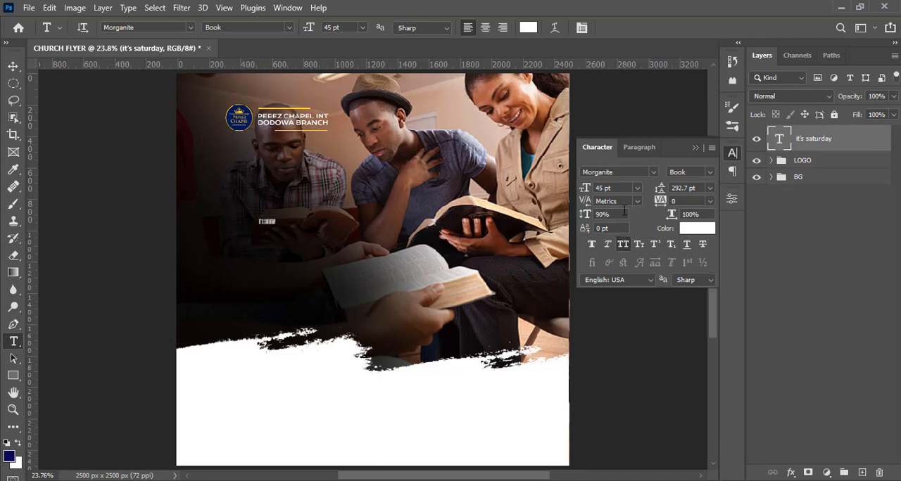
pyautogui.click(710, 179)
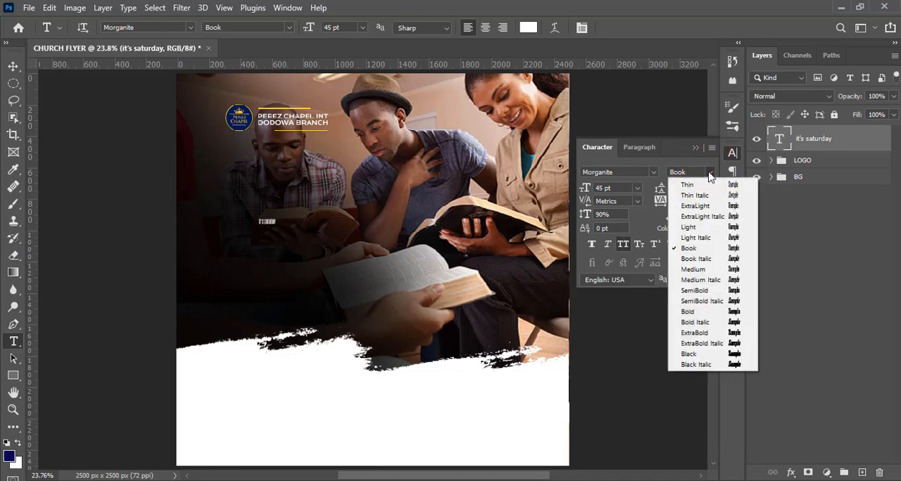
pyautogui.click(696, 289)
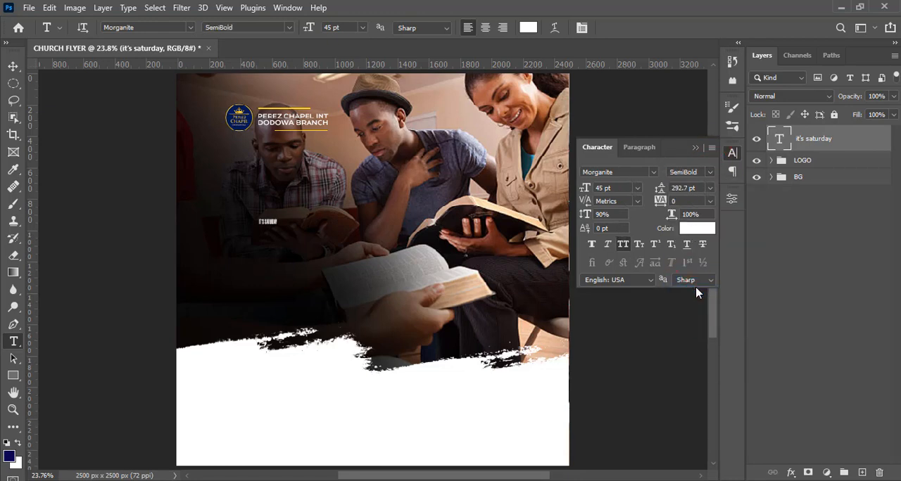
# - Set the IT'S SATURDAY text to 257 pt with 40 tracking, and close the character settings
pyautogui.moveTo(575, 190); pyautogui.dragTo(565, 188)
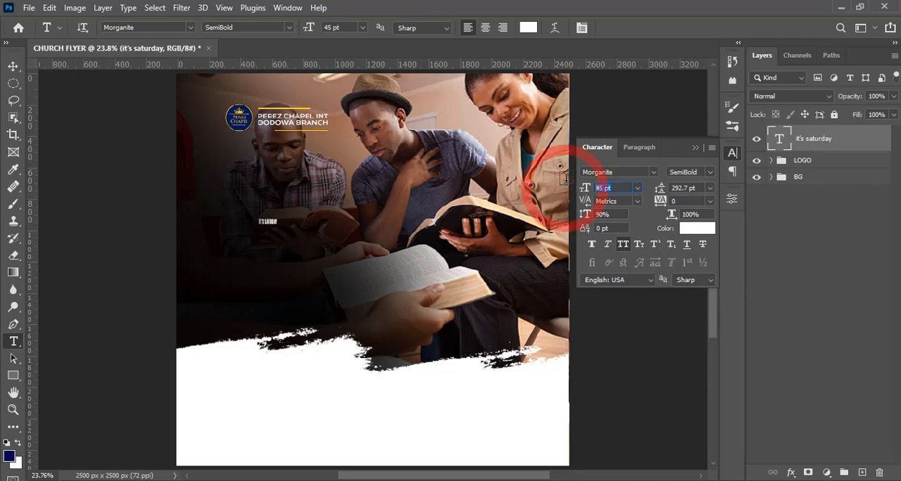
pyautogui.write('257')
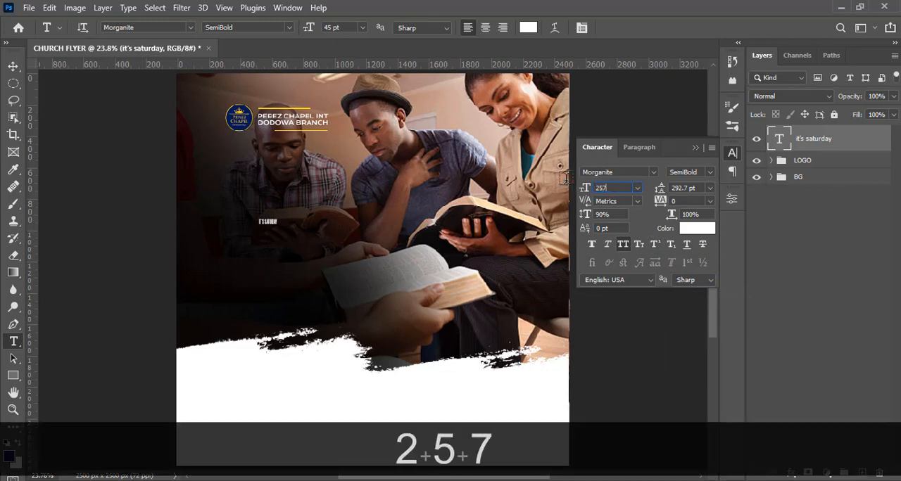
pyautogui.press('Return')
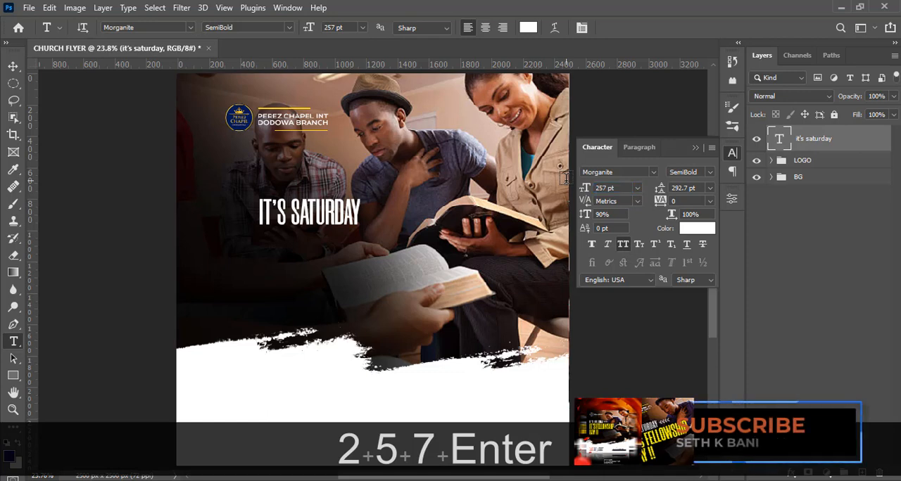
pyautogui.click(681, 201)
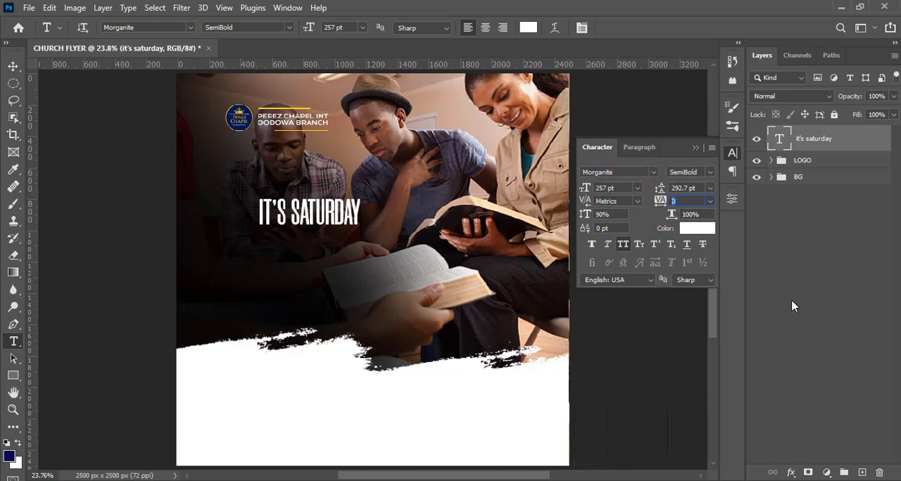
pyautogui.write('40')
pyautogui.press('Return')
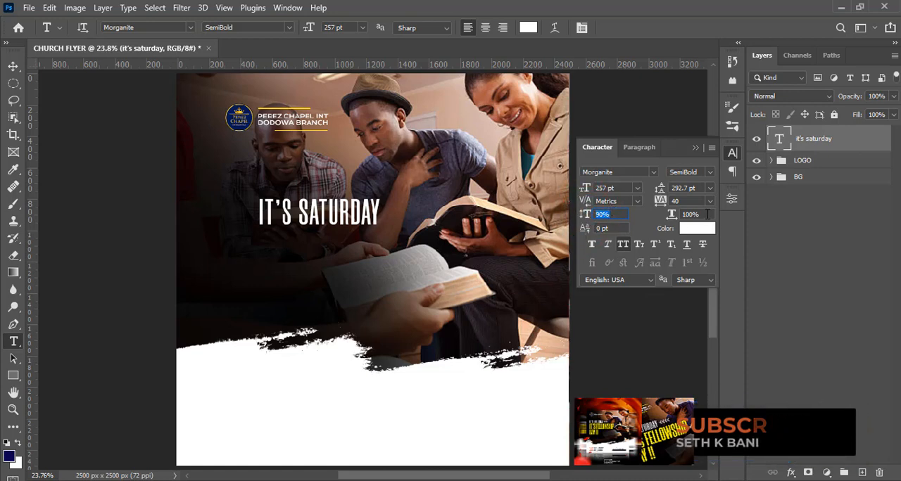
pyautogui.press('Tab')
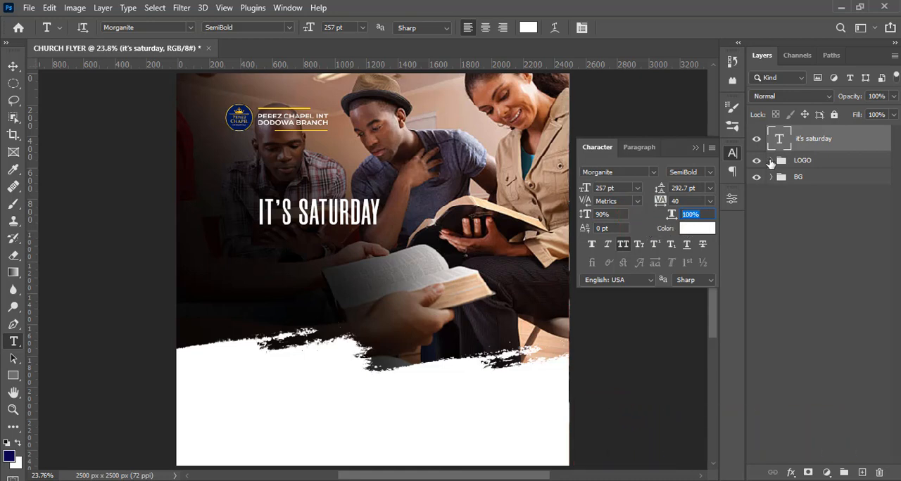
pyautogui.click(696, 149)
pyautogui.click(693, 153)
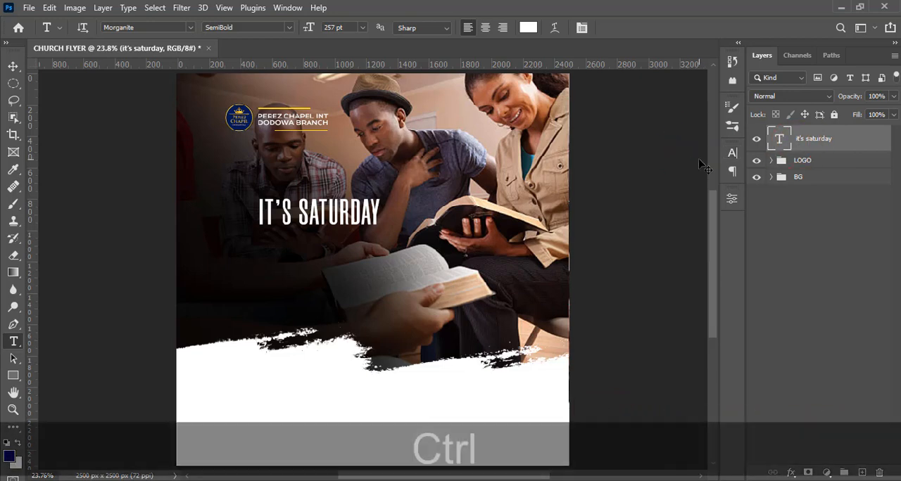
# - Show the guides, align IT'S SATURDAY with the first inner vertical guide below the logo, and nudge it up across the second inner horizontal guide
pyautogui.hotkey('ctrl', 'h')
pyautogui.click(13, 66)
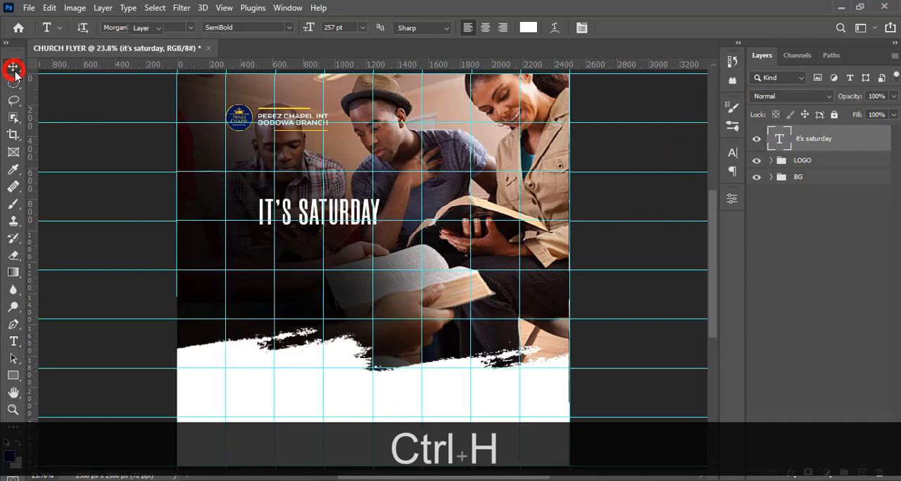
pyautogui.moveTo(344, 207); pyautogui.dragTo(329, 190)
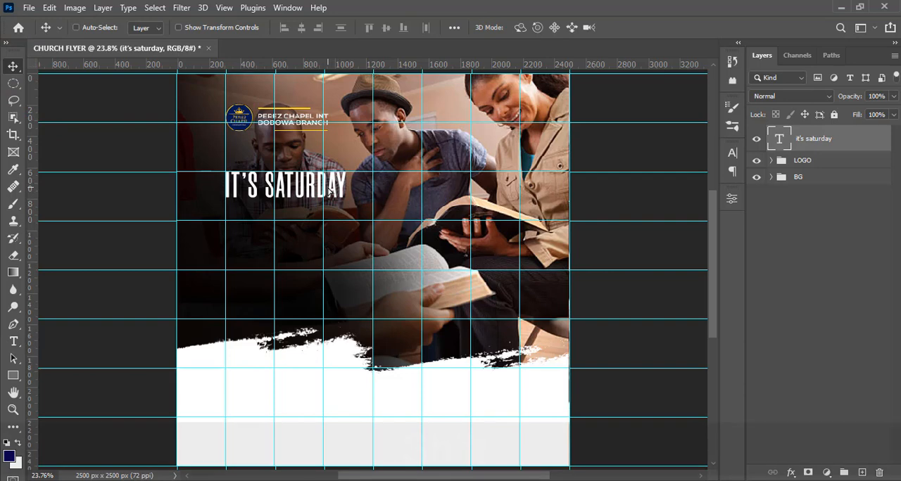
pyautogui.hotkey('shift', 'Up')
pyautogui.hotkey('shift', 'Up')
pyautogui.hotkey('shift', 'Up')
pyautogui.hotkey('shift', 'Up')
pyautogui.hotkey('shift', 'Up')
pyautogui.hotkey('shift', 'Up')
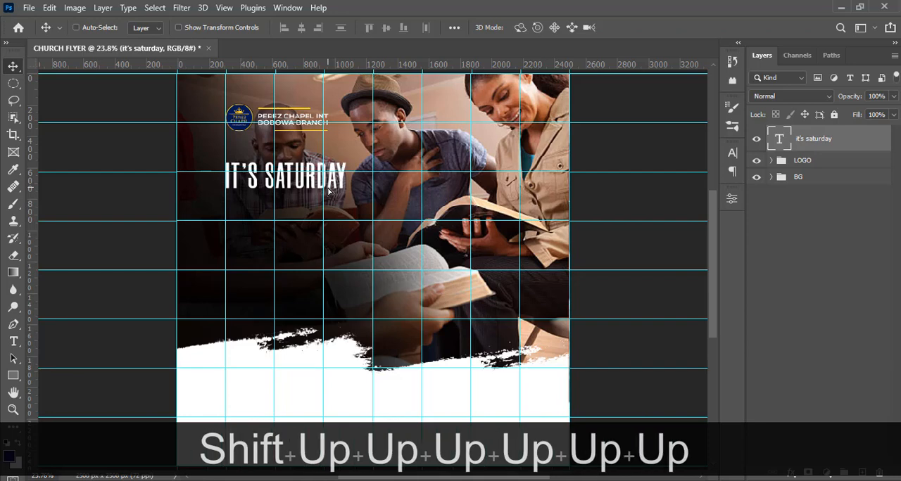
# - Duplicate IT'S SATURDAY directly below itself and replace the copy's text with the two lines "it's fellowship" and "day !!" copied from Notepad
pyautogui.hotkey('ctrl', 'j')
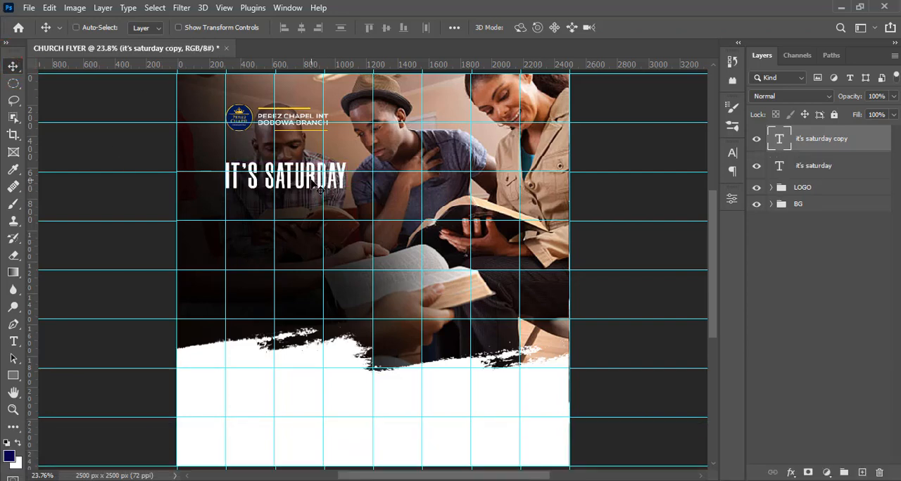
pyautogui.moveTo(320, 190); pyautogui.dragTo(320, 222)
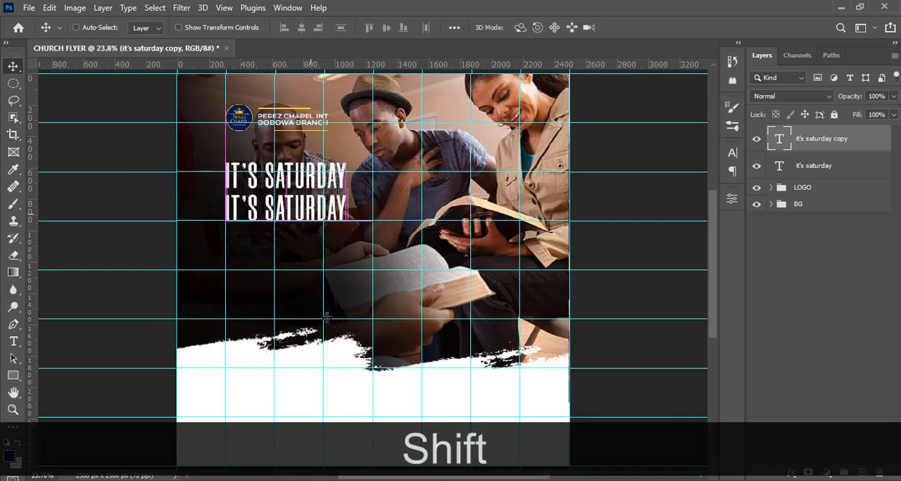
pyautogui.hotkey('alt', 'Tab')
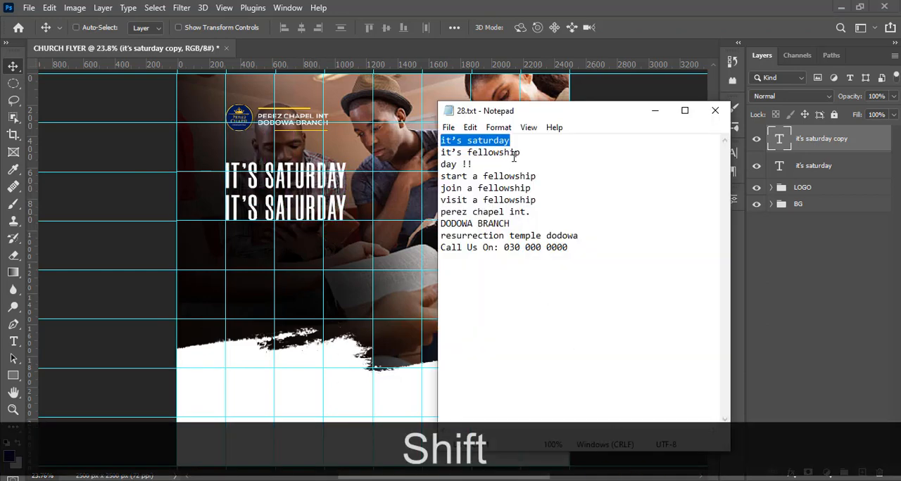
pyautogui.moveTo(528, 152); pyautogui.dragTo(434, 152)
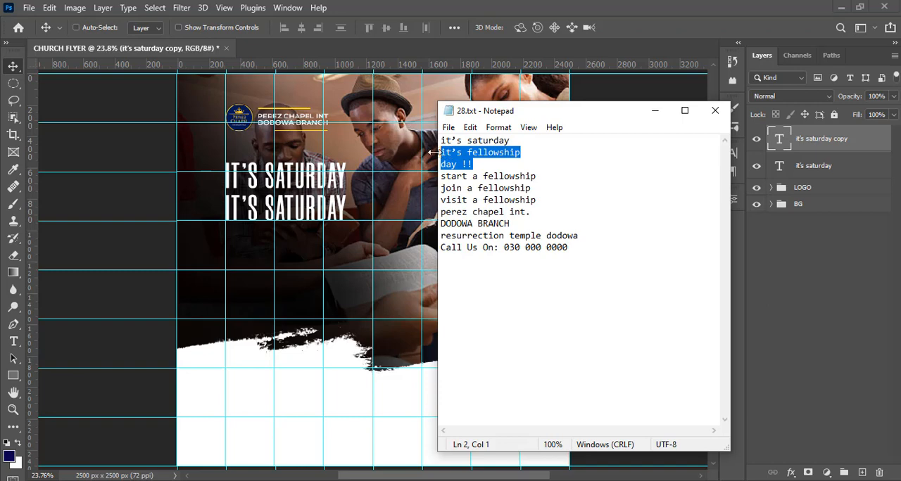
pyautogui.hotkey('ctrl', 'v')
pyautogui.click(513, 6)
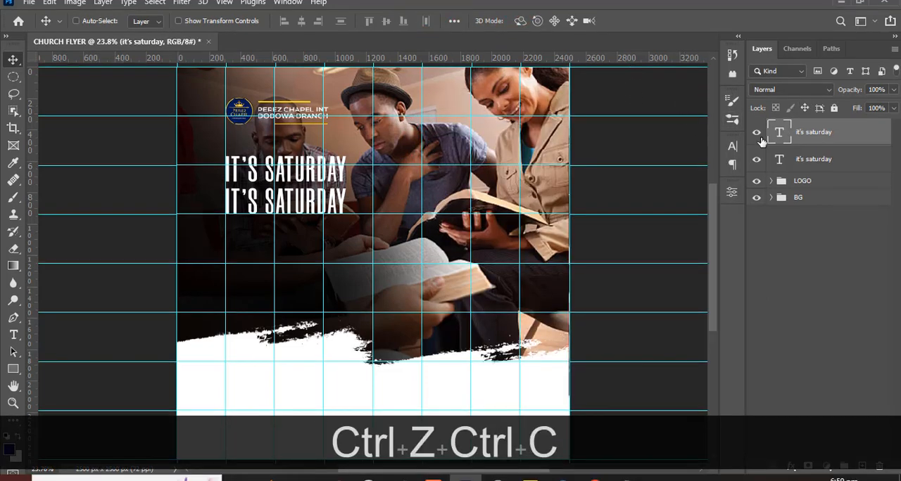
pyautogui.doubleClick(777, 134)
pyautogui.write('it’s fellowship day !!')
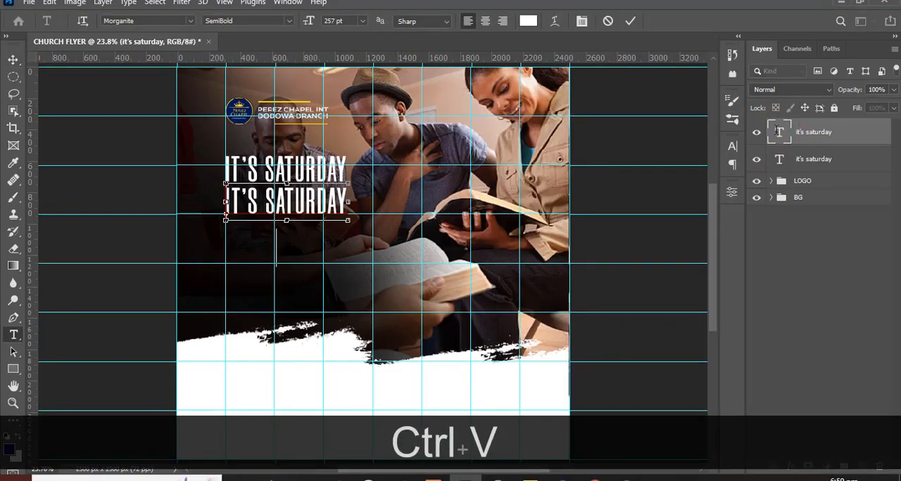
pyautogui.click(776, 132)
pyautogui.press('v')
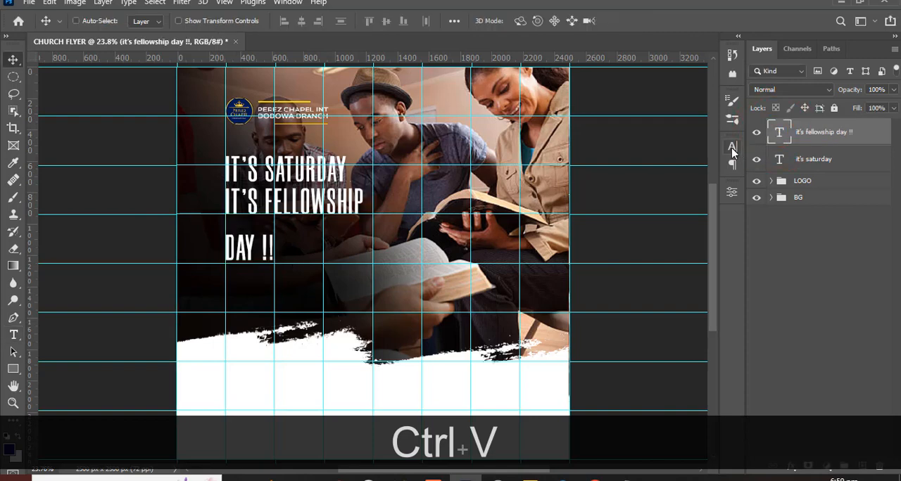
# - Change the IT'S FELLOWSHIP DAY !! text to Morganite Bold at 480 pt
pyautogui.click(731, 147)
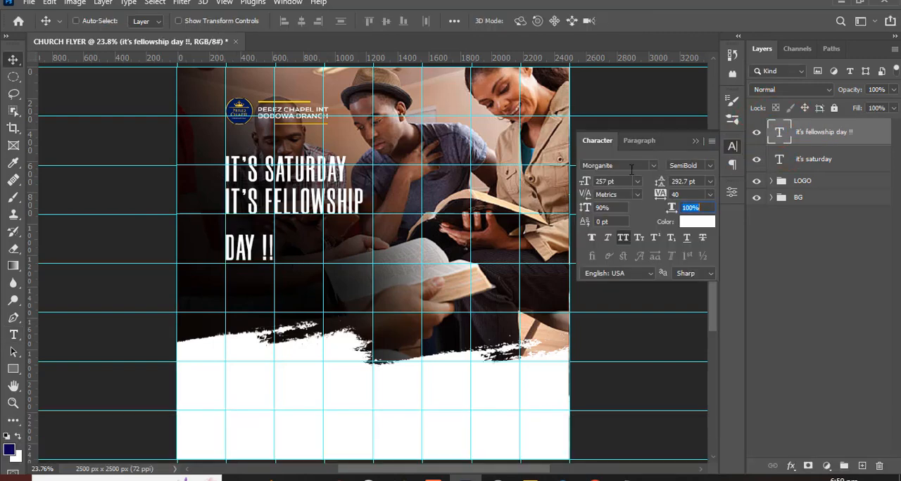
pyautogui.click(709, 165)
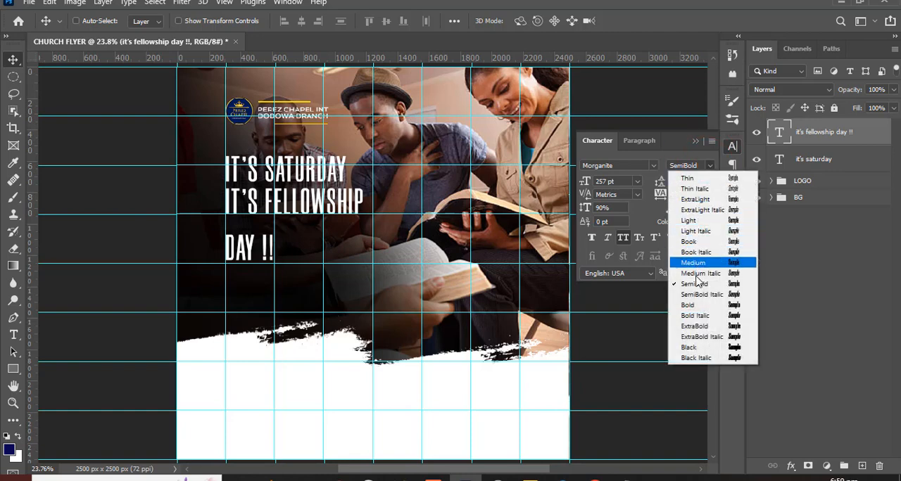
pyautogui.click(693, 307)
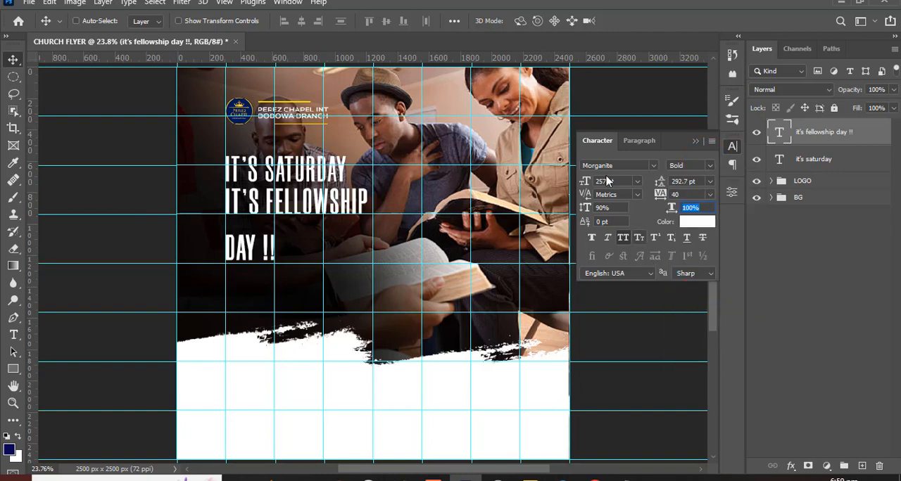
pyautogui.moveTo(614, 182); pyautogui.dragTo(573, 172)
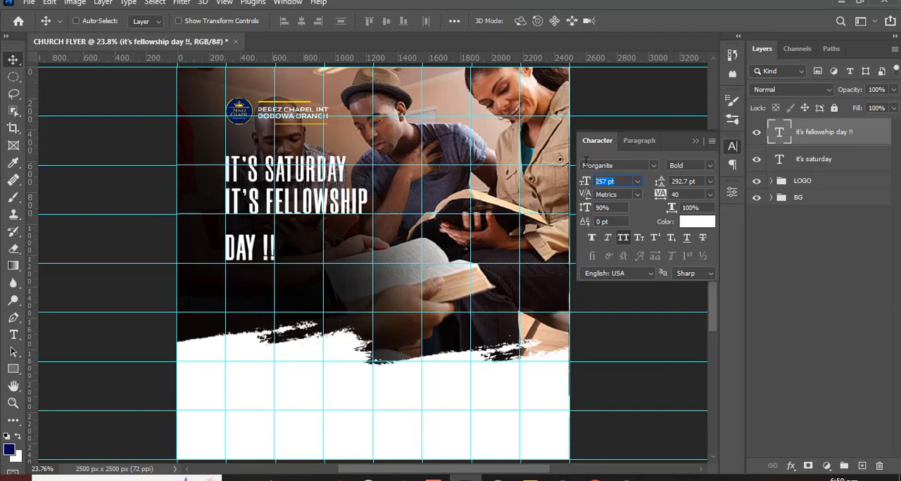
pyautogui.write('480')
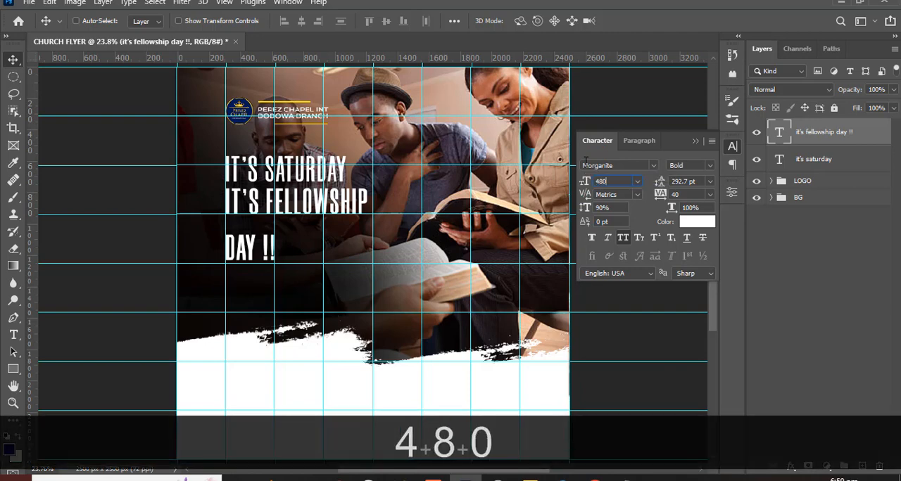
pyautogui.press('Return')
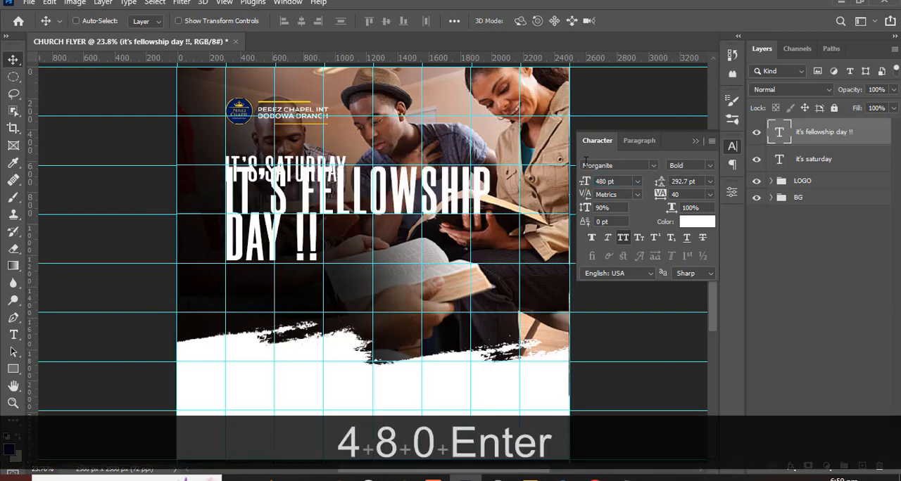
# - Set the line spacing of the IT'S FELLOWSHIP DAY !! text to 333 pt
pyautogui.click(701, 181)
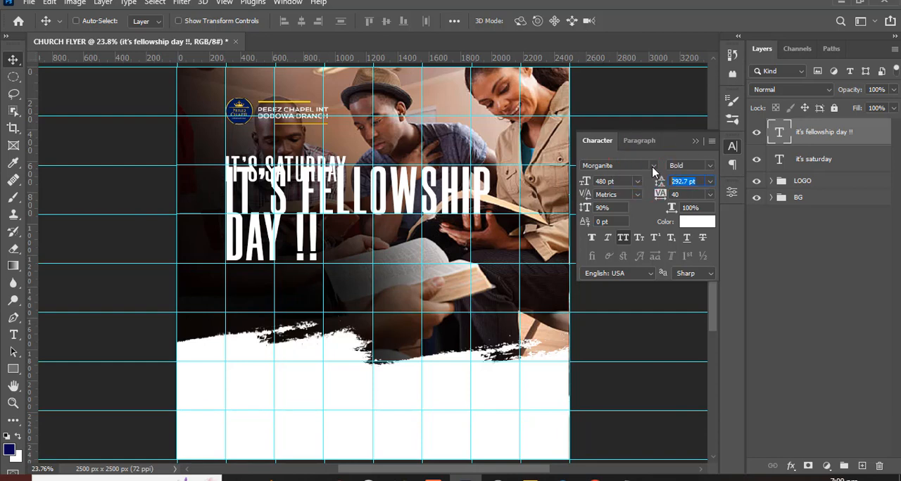
pyautogui.write('333')
pyautogui.press('Return')
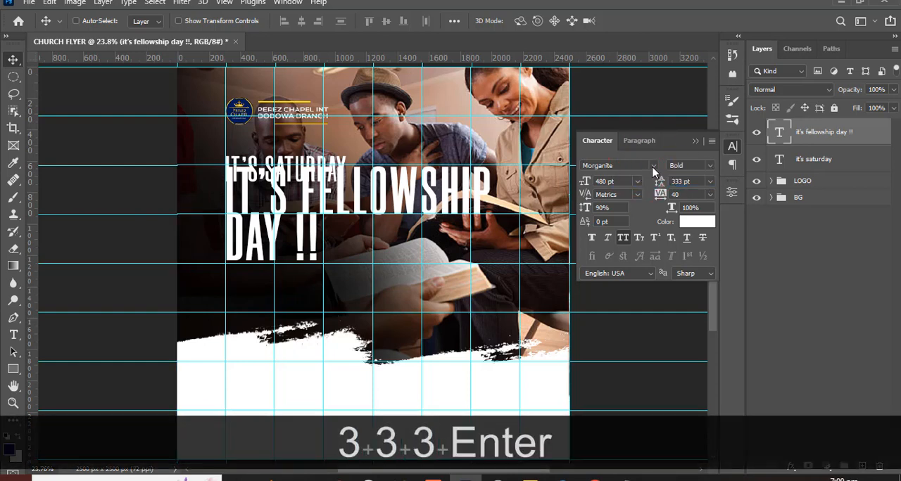
# - Hide the guides and move IT'S FELLOWSHIP DAY !! down to sit just below IT'S SATURDAY, nudging it up slightly to tighten the gap
pyautogui.hotkey('ctrl', 'h')
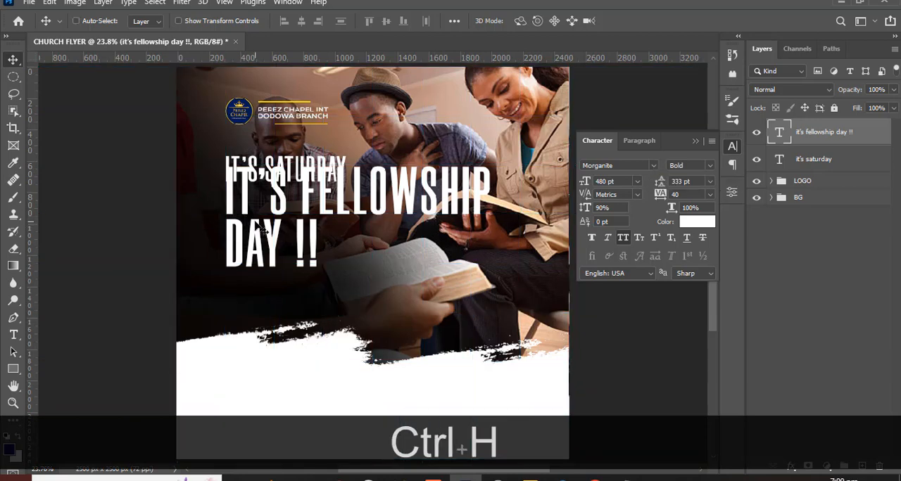
pyautogui.press('shift')
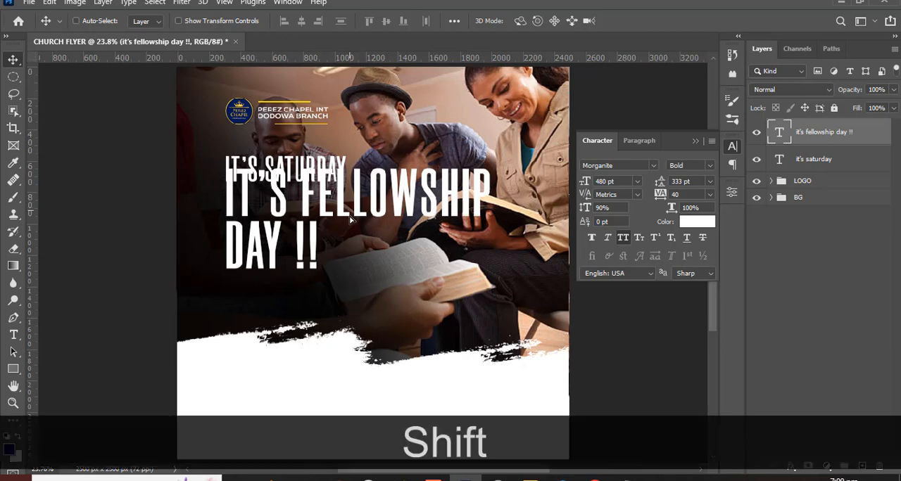
pyautogui.moveTo(349, 220); pyautogui.dragTo(338, 236)
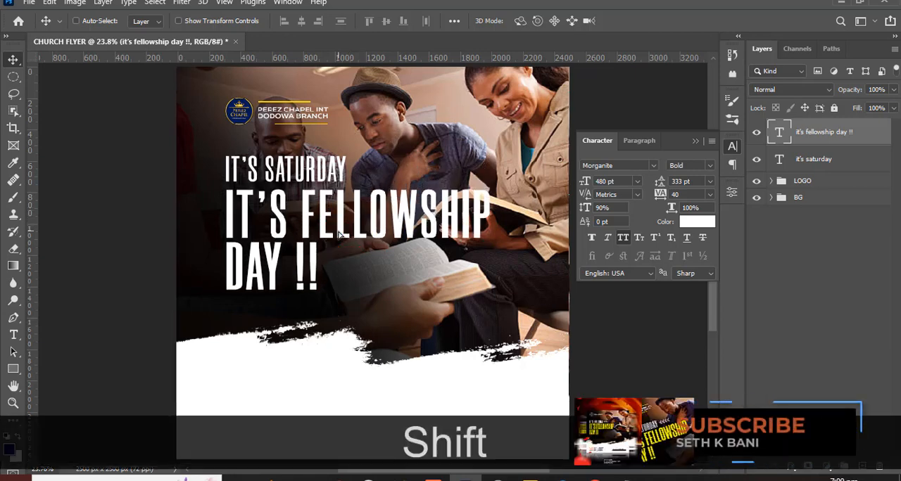
pyautogui.press('Up')
pyautogui.press('Up')
pyautogui.press('Up')
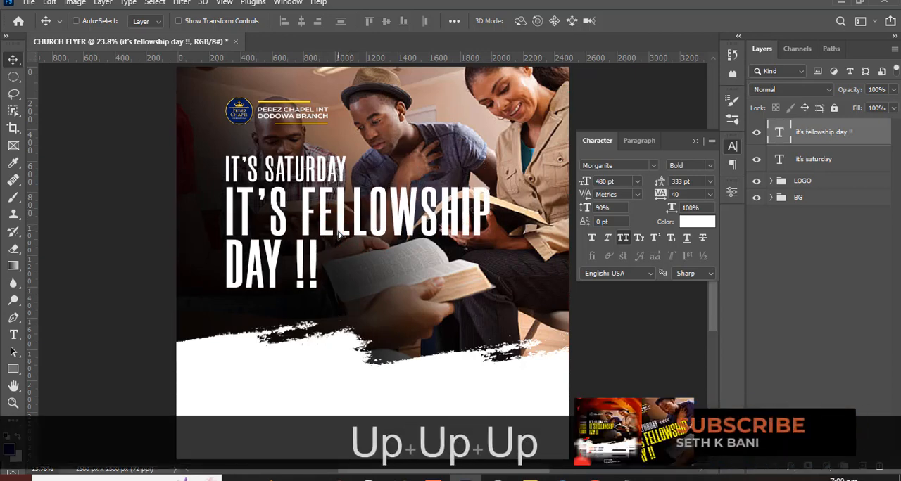
# - Set the tracking of the IT'S FELLOWSHIP DAY !! text to 0
pyautogui.click(677, 194)
pyautogui.write('0')
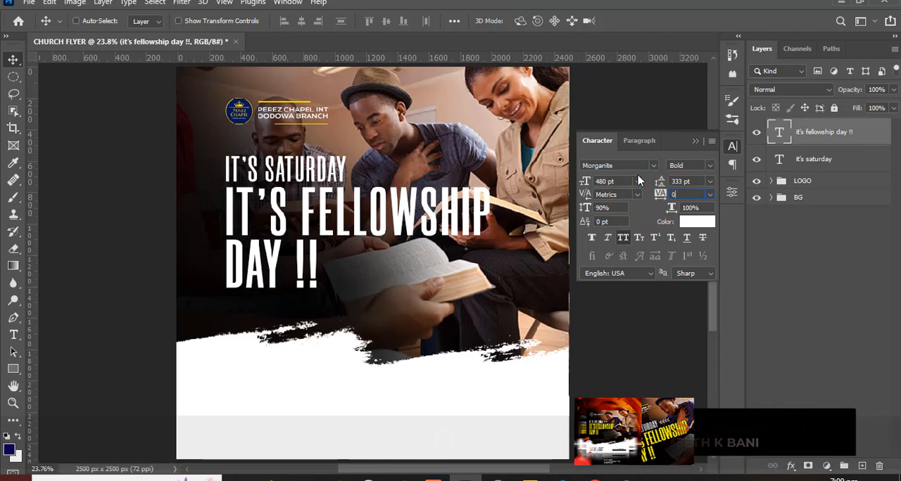
pyautogui.press('Return')
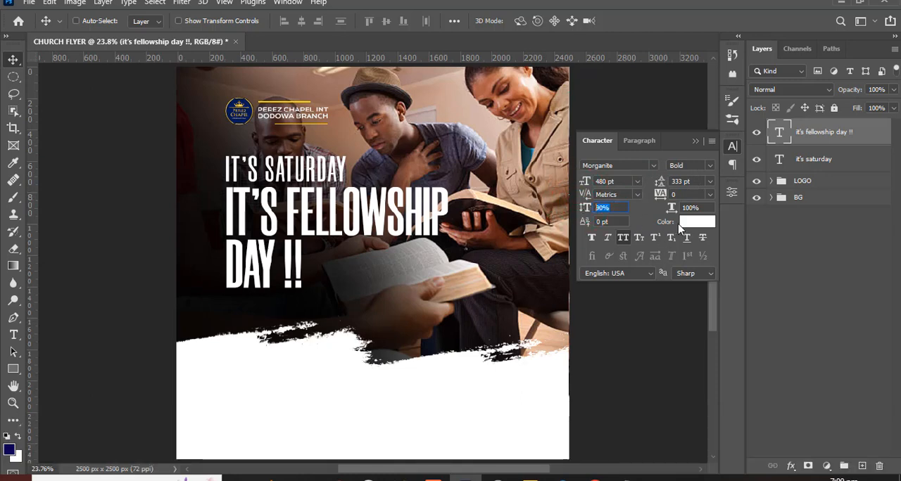
# - Color the IT'S FELLOWSHIP DAY !! text yellow with hex FFDF06, and close the character settings
pyautogui.click(697, 208)
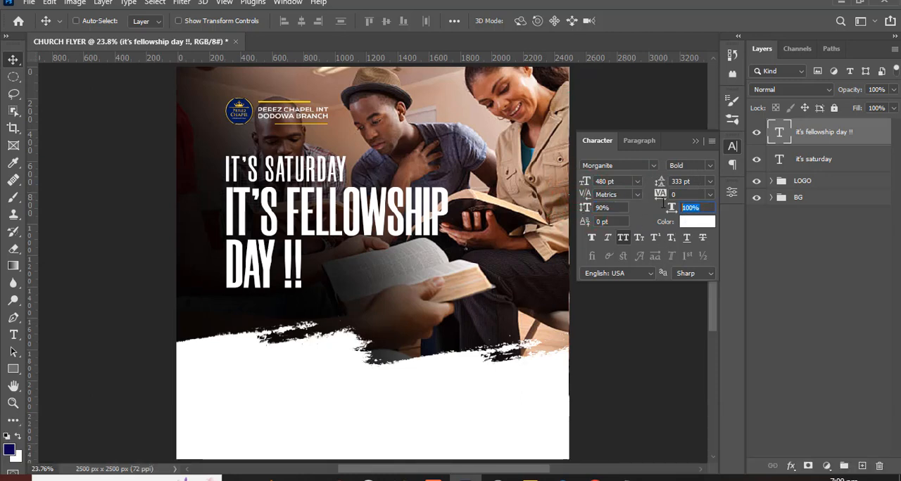
pyautogui.click(695, 222)
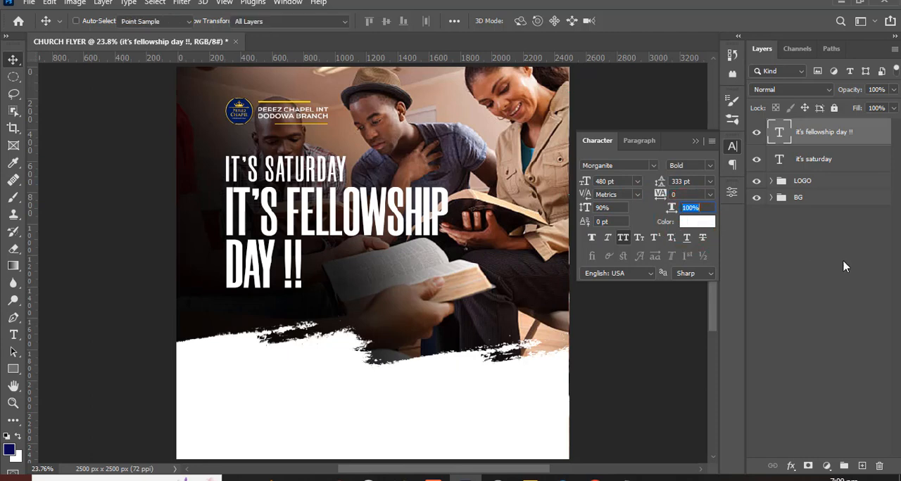
pyautogui.write('FFDF0')
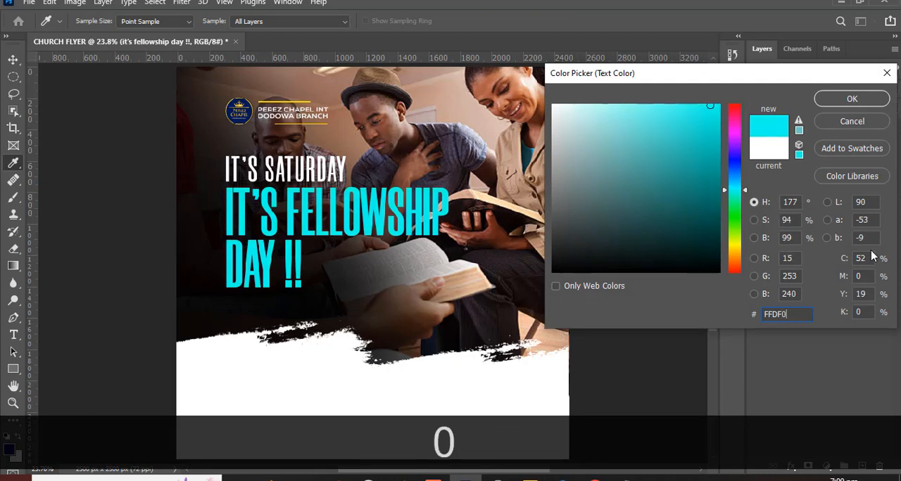
pyautogui.write('6')
pyautogui.press('Return')
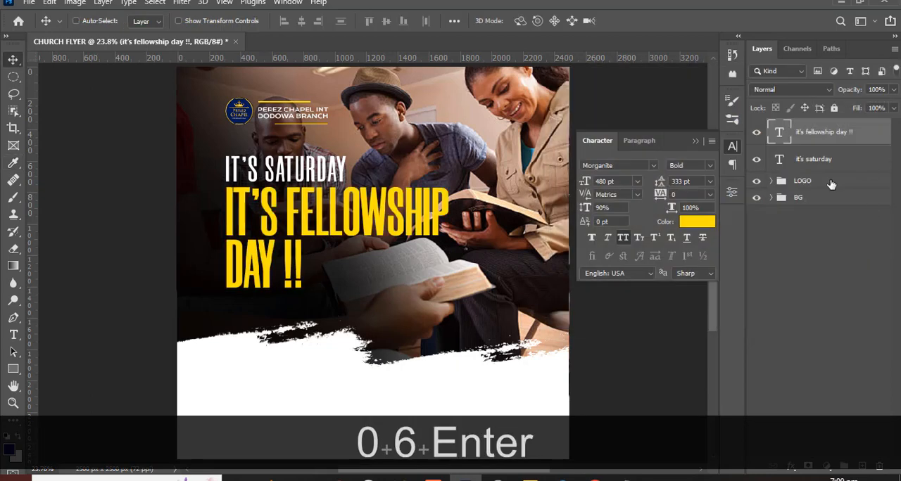
pyautogui.click(695, 143)
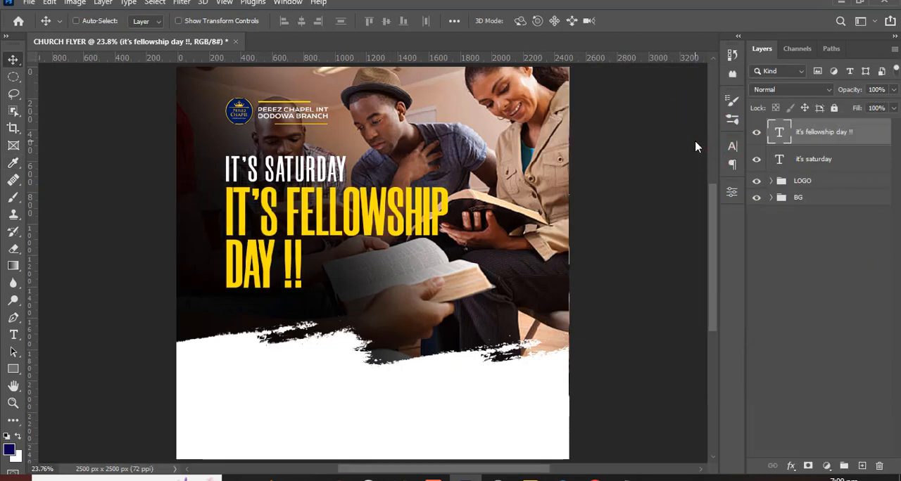
# - Group the "it's saturday" and "it's fellowship day !!" text layers
pyautogui.press('ctrl')
pyautogui.keyDown('ctrl'); pyautogui.click(826, 162); pyautogui.keyUp('ctrl')
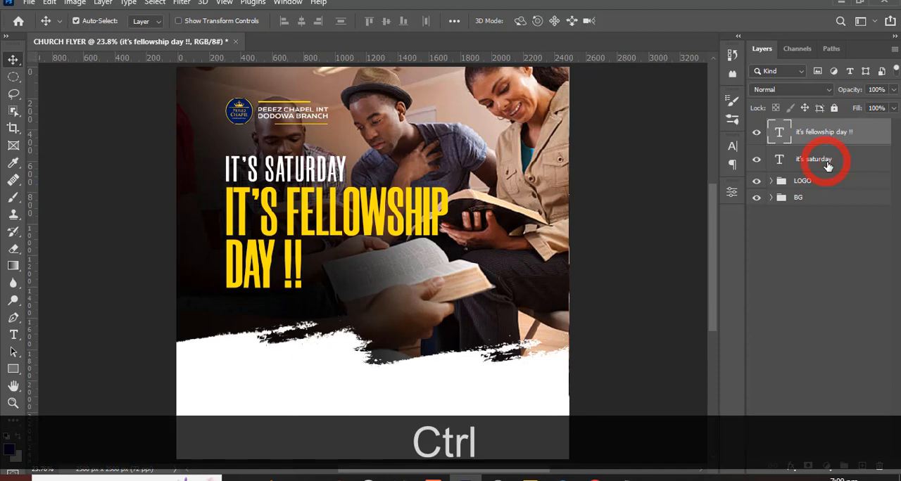
pyautogui.hotkey('ctrl', 'g')
# - Rename the new headline group as ITS SATURDAY
pyautogui.doubleClick(804, 128)
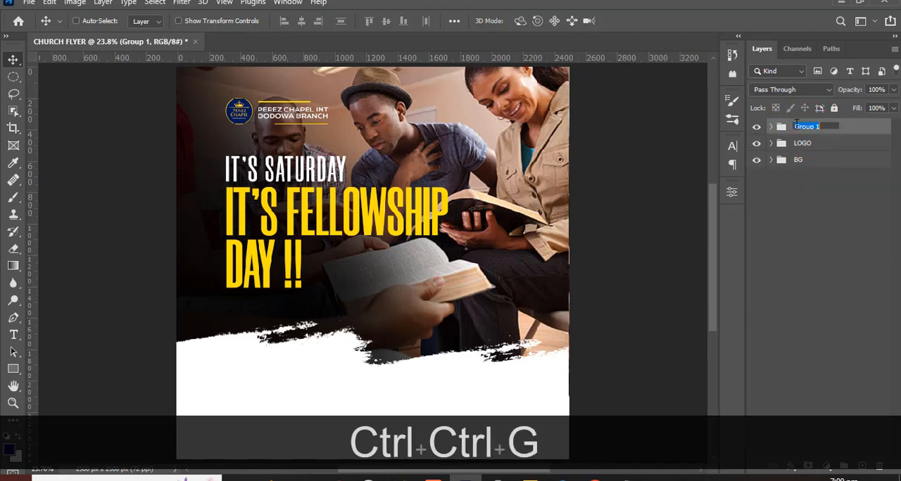
pyautogui.write('SATURDAY')
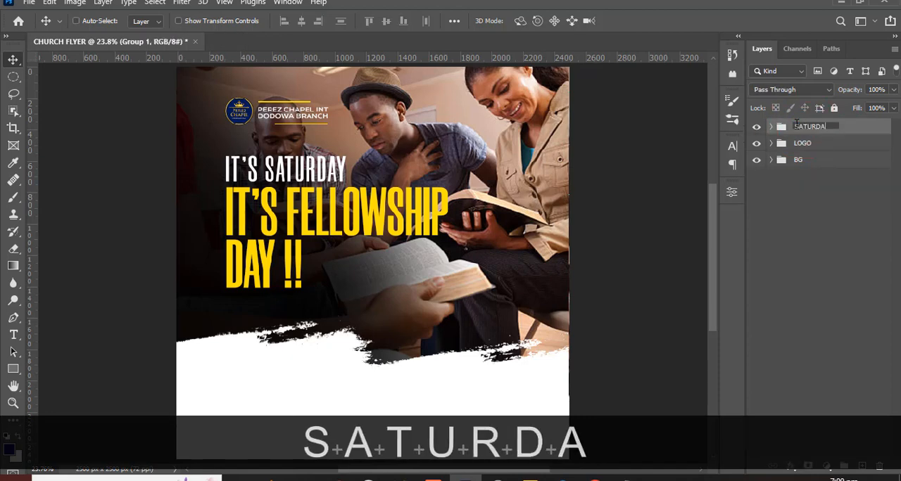
pyautogui.press('Left')
pyautogui.press('Left')
pyautogui.press('Left')
pyautogui.press('Left')
pyautogui.press('Left')
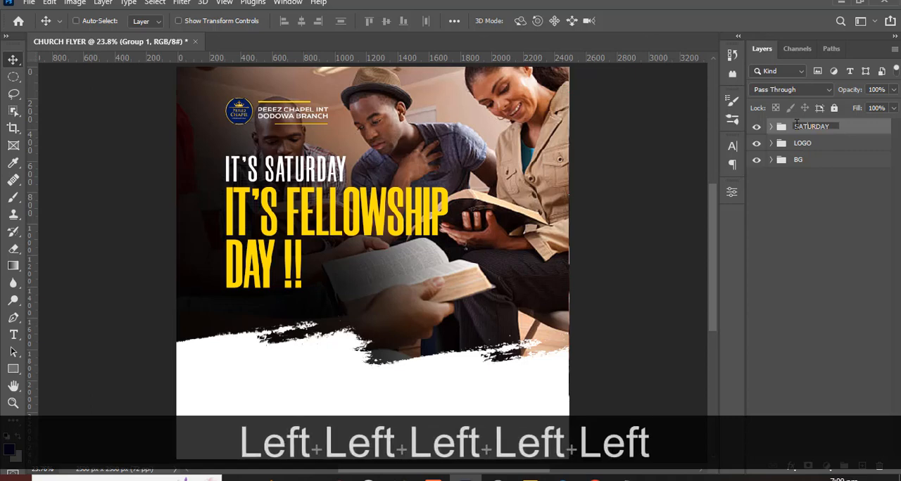
pyautogui.press('ctrl')
pyautogui.press('Left')
pyautogui.press('Left')
pyautogui.press('Left')
pyautogui.press('Left')
pyautogui.press('Left')
pyautogui.press('Left')
pyautogui.write('ITS')
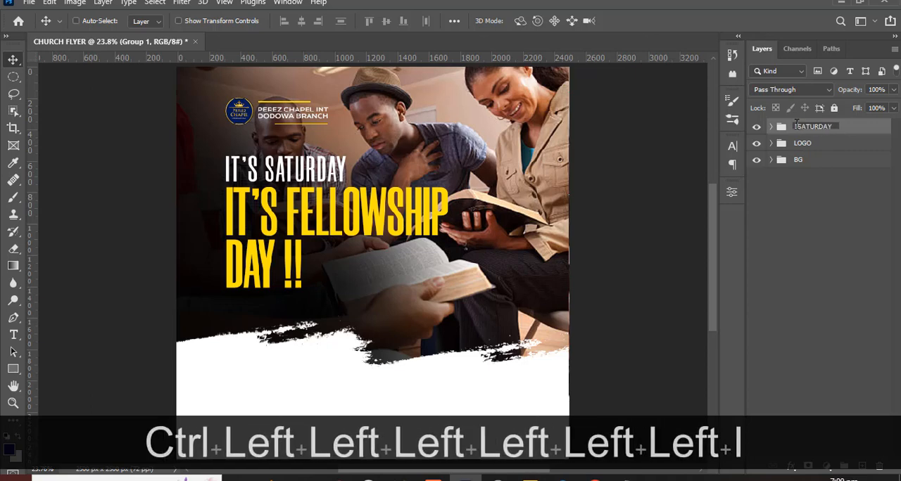
pyautogui.press('Return')
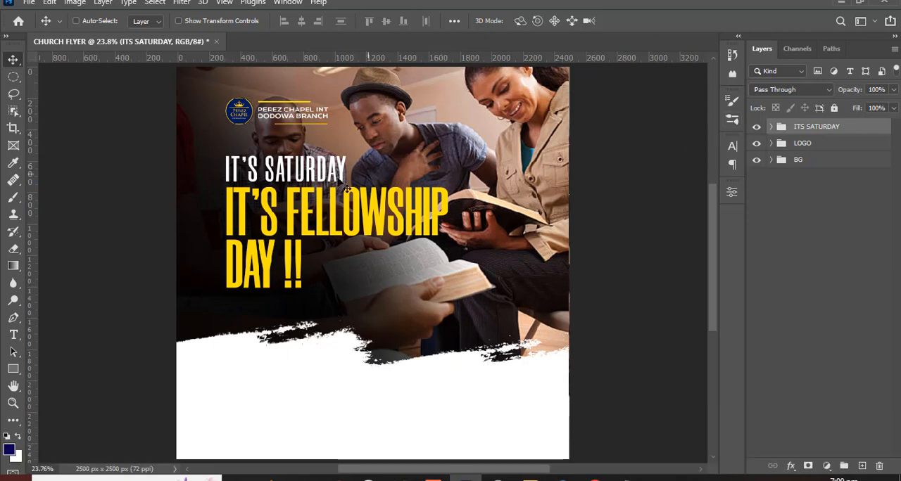
# - Move the ITS SATURDAY group down, align its top edge with the second inner horizontal guide using the shown guides, and hide them again
pyautogui.moveTo(317, 192); pyautogui.dragTo(314, 208)
pyautogui.hotkey('ctrl', 'h')
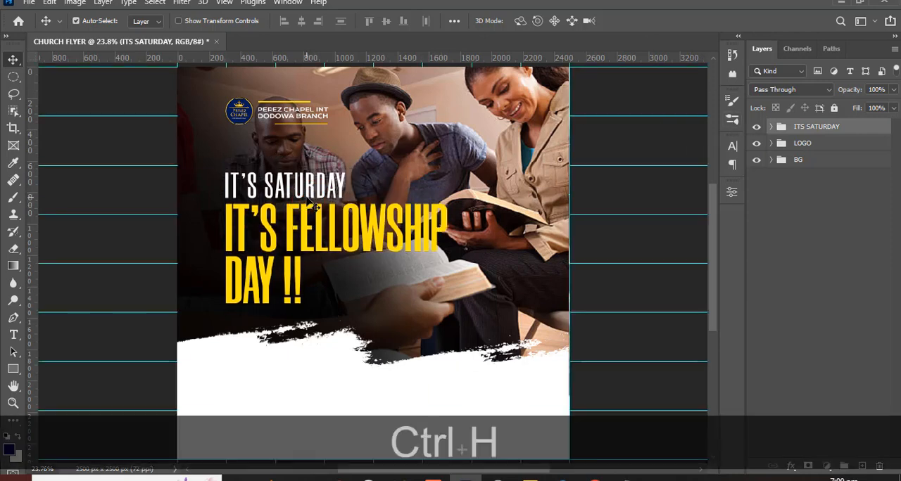
pyautogui.press('shift')
pyautogui.hotkey('shift', 'Up')
pyautogui.hotkey('shift', 'Up')
pyautogui.hotkey('shift', 'Up')
pyautogui.hotkey('shift', 'Up')
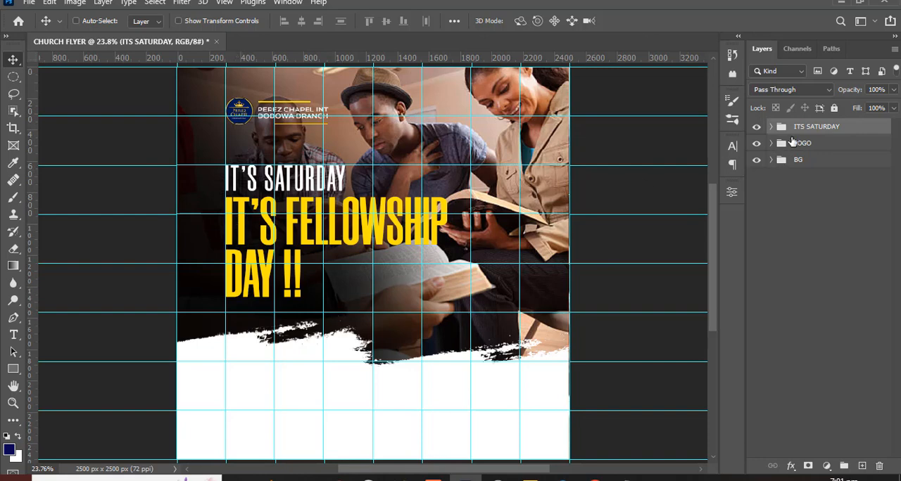
pyautogui.click(793, 134)
pyautogui.hotkey('ctrl', 'h')
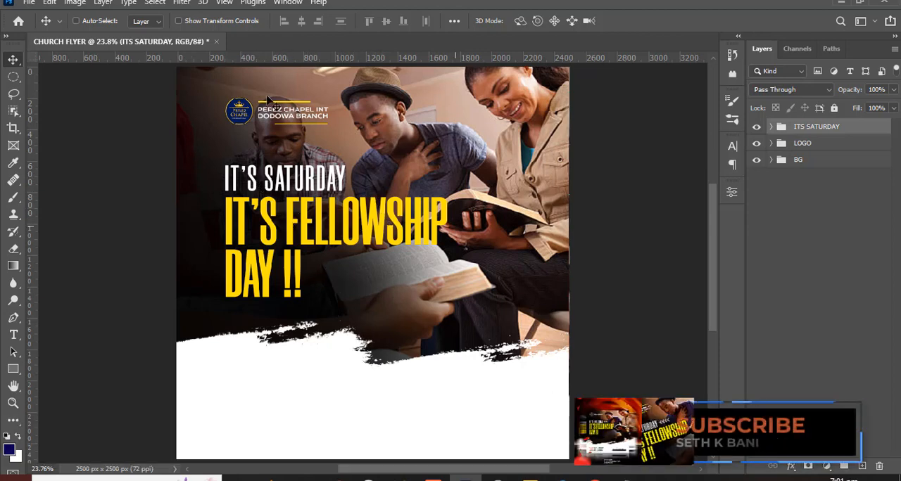
# - Switch to Notepad and copy the three lines "start a fellowship", "join a fellowship" and "visit a fellowship"
pyautogui.click(793, 127)
pyautogui.hotkey('alt', 'Tab')
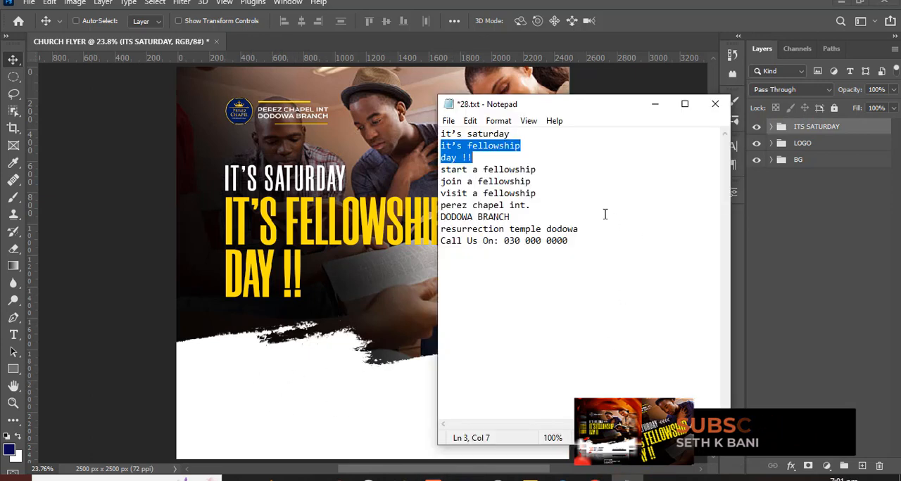
pyautogui.moveTo(538, 193); pyautogui.dragTo(436, 171)
pyautogui.hotkey('ctrl', 'c')
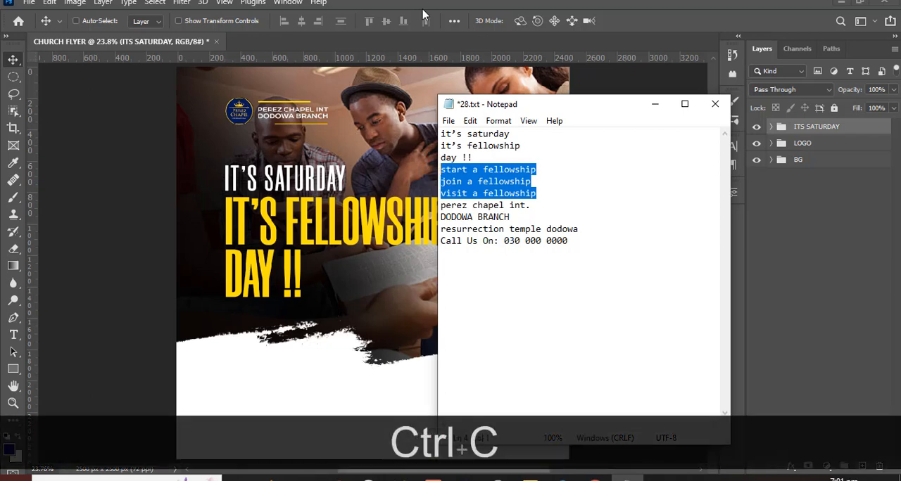
# - Return to Photoshop and paste the three copied lines as a new text layer in the white area below the brush edge
pyautogui.click(293, 362)
pyautogui.press('t')
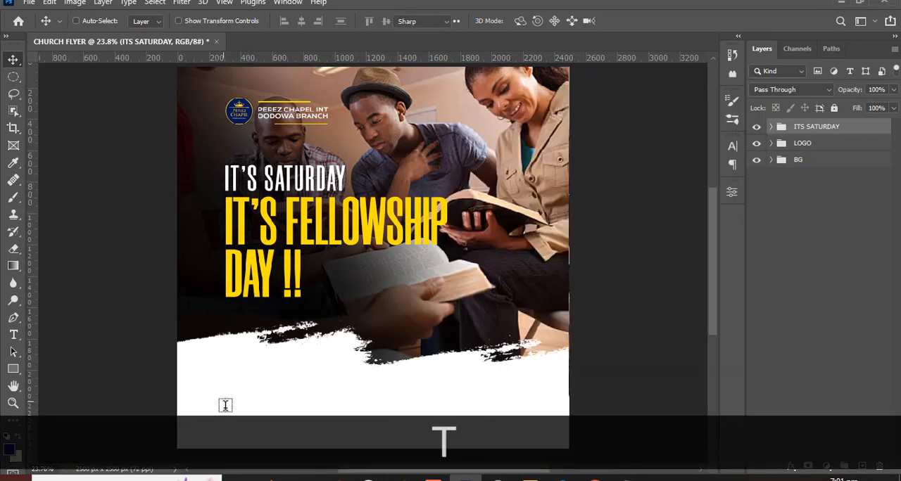
pyautogui.scroll(-3, 225, 404)
pyautogui.moveTo(715, 267); pyautogui.dragTo(712, 284)
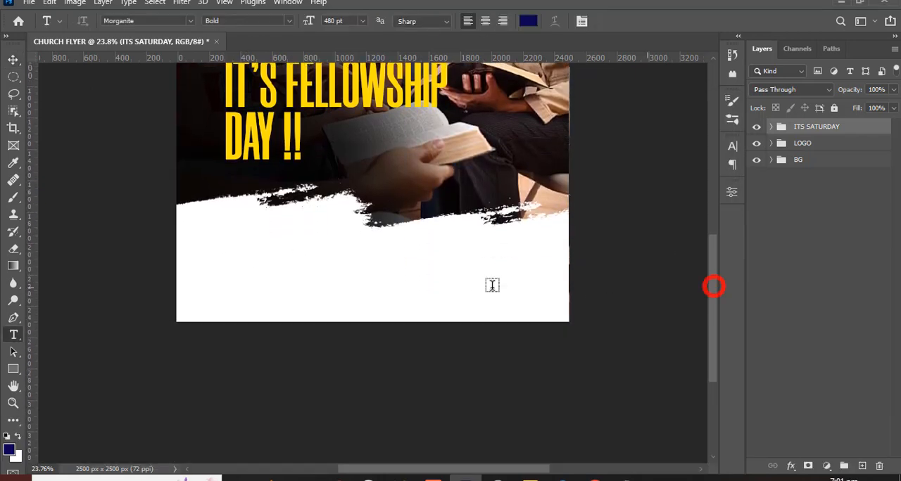
pyautogui.click(211, 257)
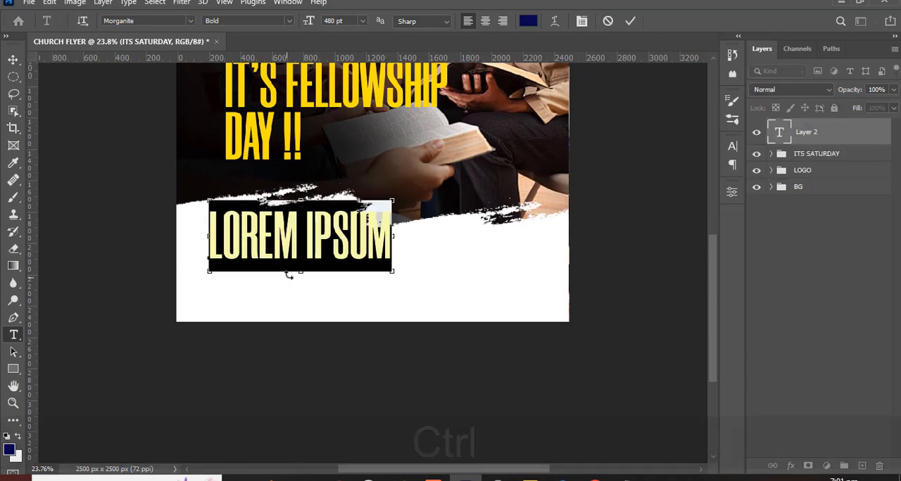
pyautogui.hotkey('ctrl', 'v')
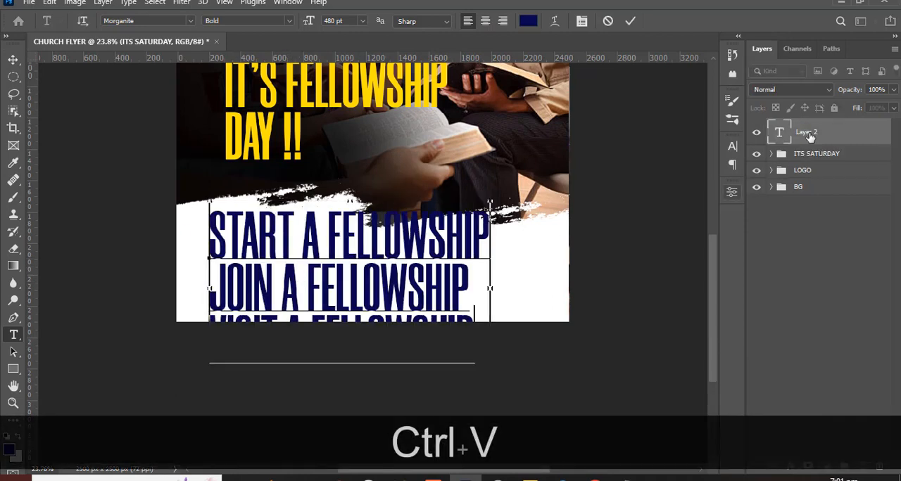
# - Set the font of the three pasted fellowship invitation lines to Montserrat SemiBold
pyautogui.click(731, 146)
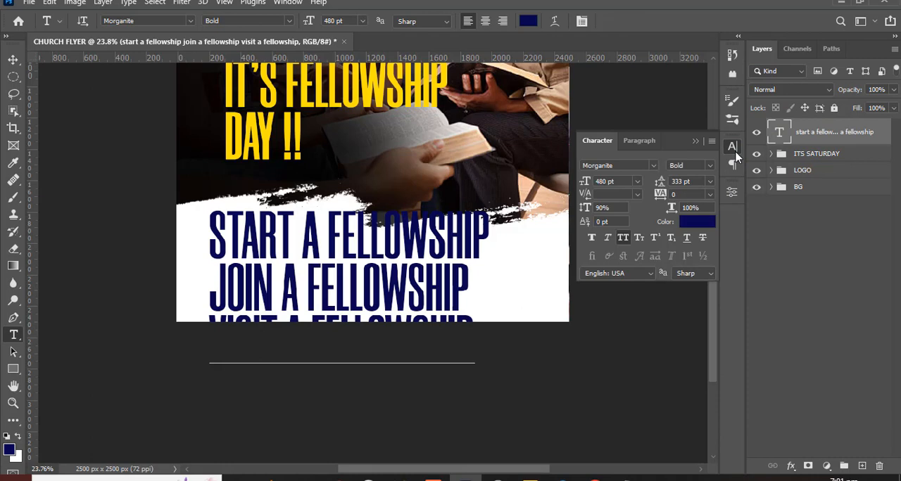
pyautogui.click(653, 167)
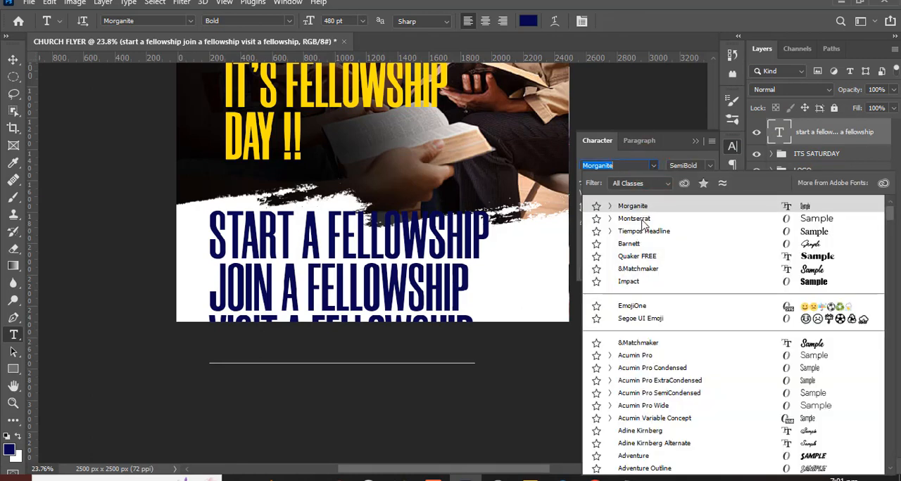
pyautogui.click(641, 220)
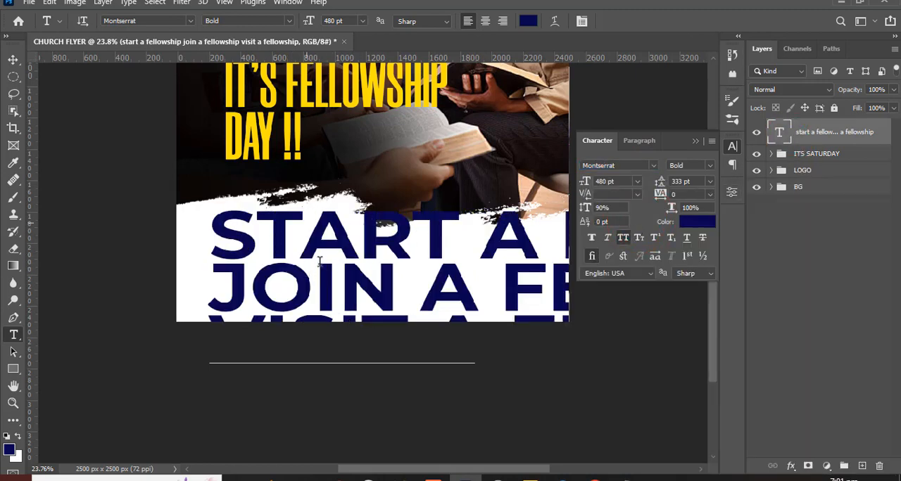
pyautogui.click(779, 134)
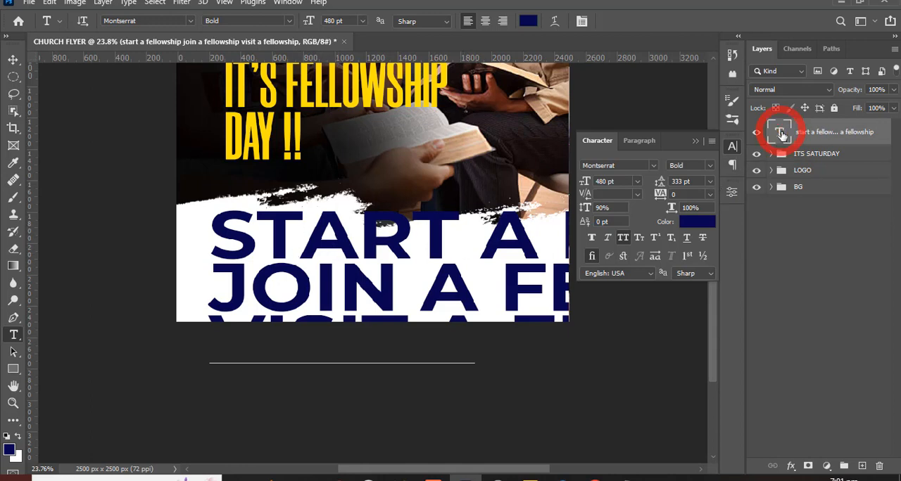
pyautogui.click(13, 62)
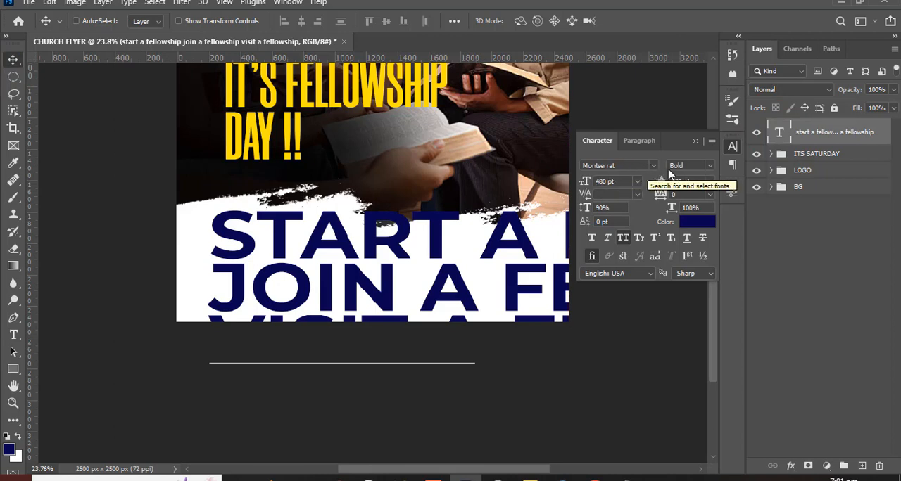
pyautogui.click(709, 167)
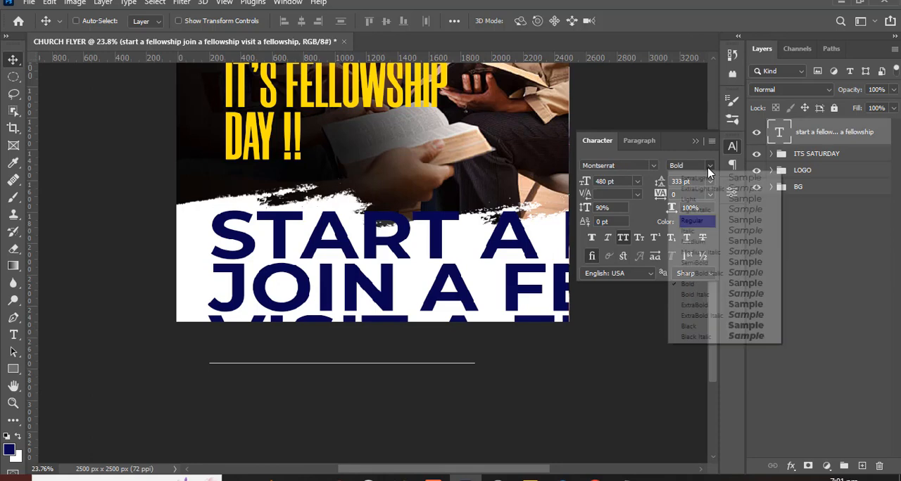
pyautogui.click(704, 262)
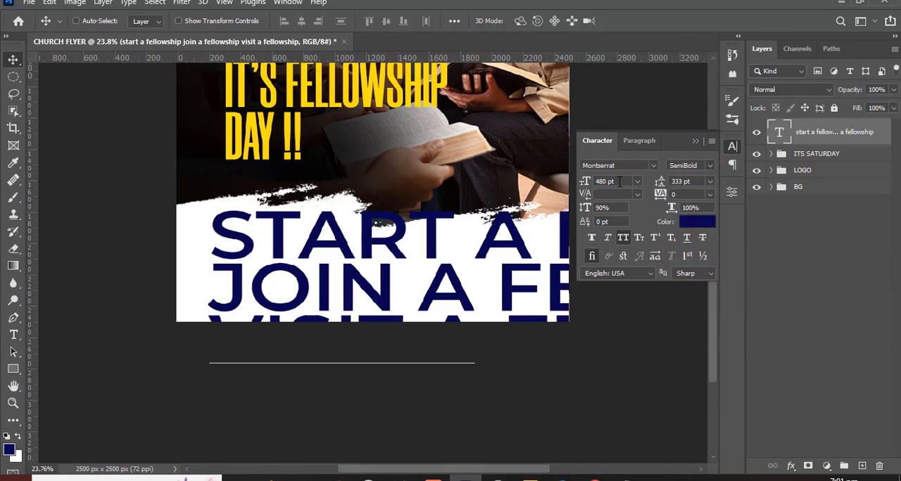
# - Set the fellowship invitation text's font size to 68 pt and its leading to 69 pt
pyautogui.click(585, 181)
pyautogui.write('68')
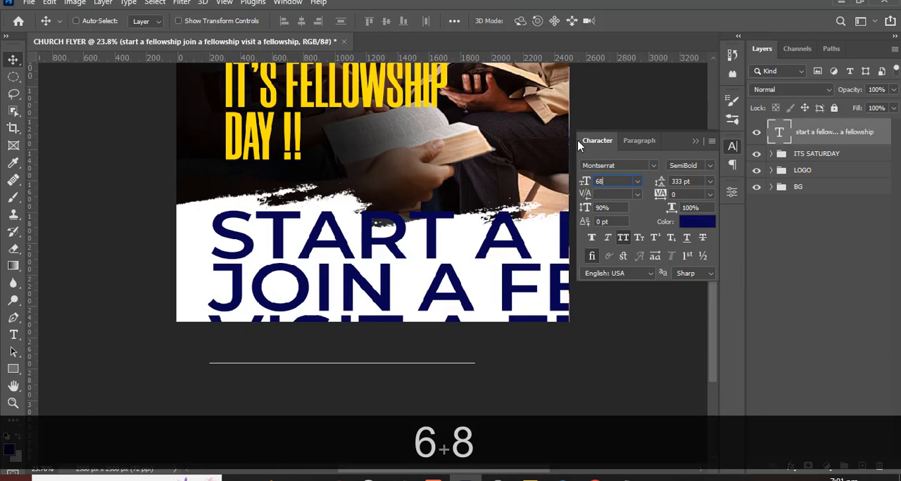
pyautogui.press('Return')
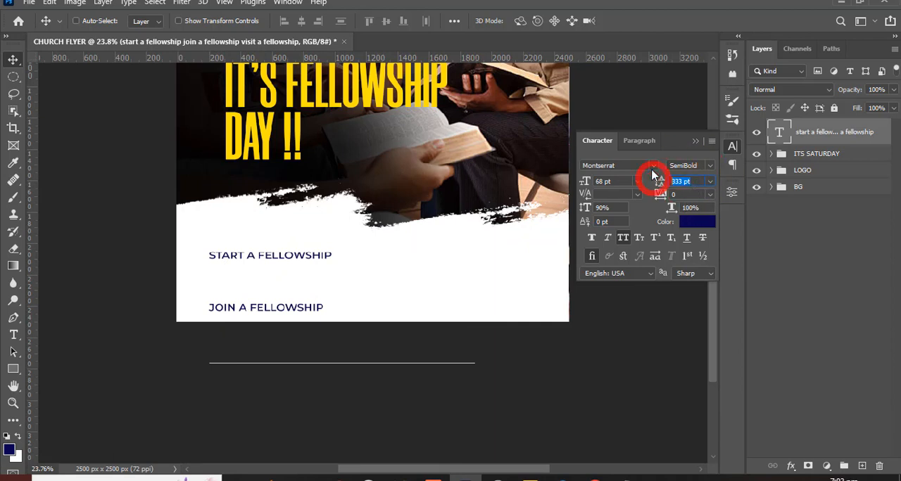
pyautogui.write('69')
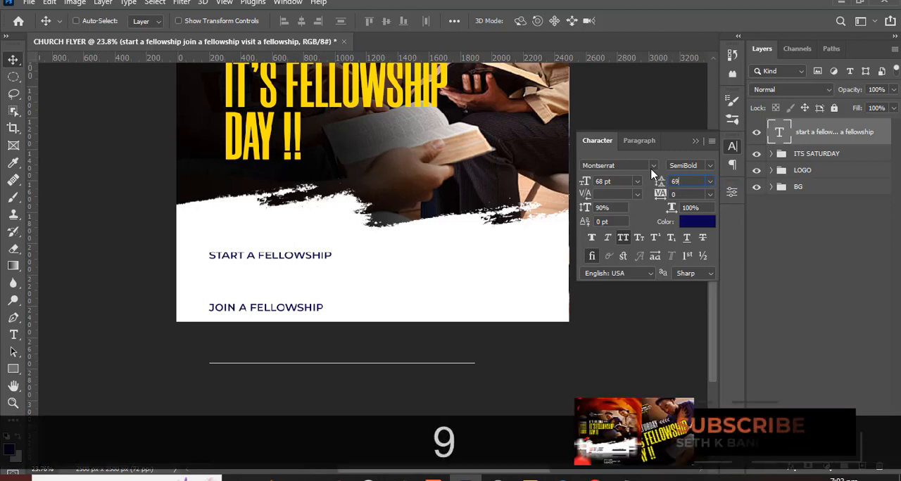
pyautogui.press('Return')
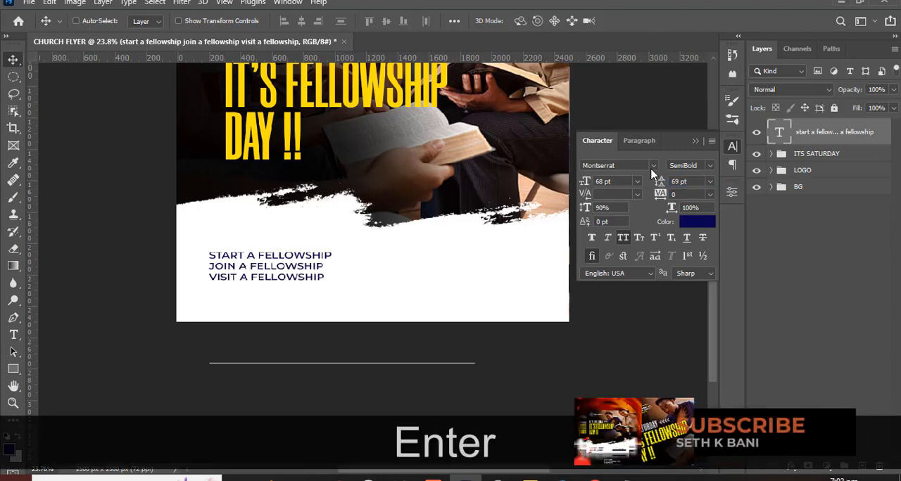
pyautogui.click(695, 141)
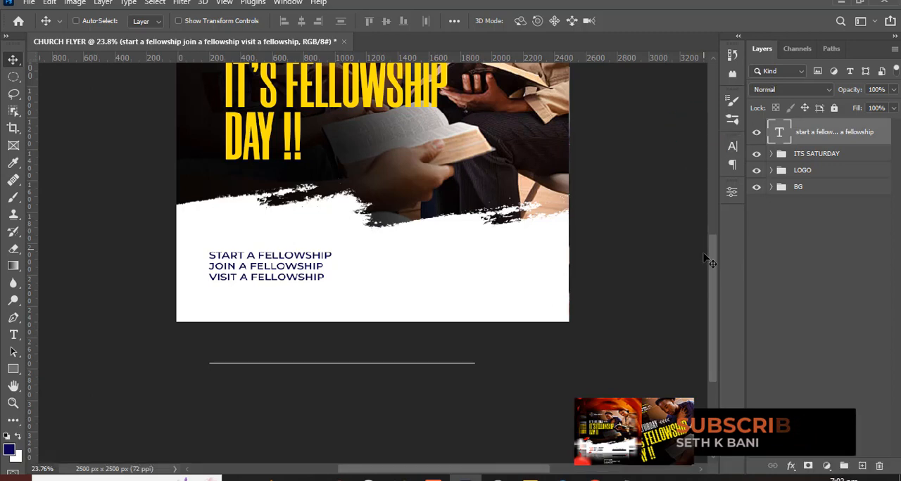
# - Set the leading of the three fellowship invitation lines to 70 pt
pyautogui.moveTo(716, 245); pyautogui.dragTo(717, 227)
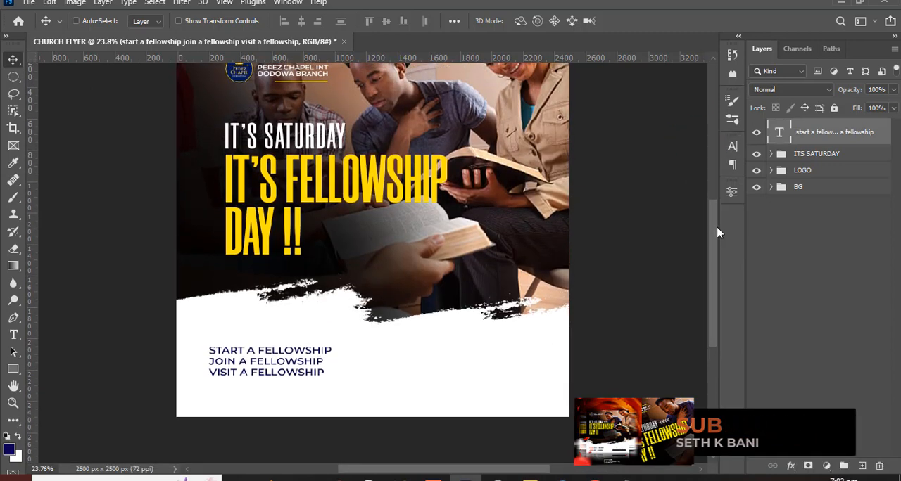
pyautogui.click(731, 147)
pyautogui.doubleClick(679, 181)
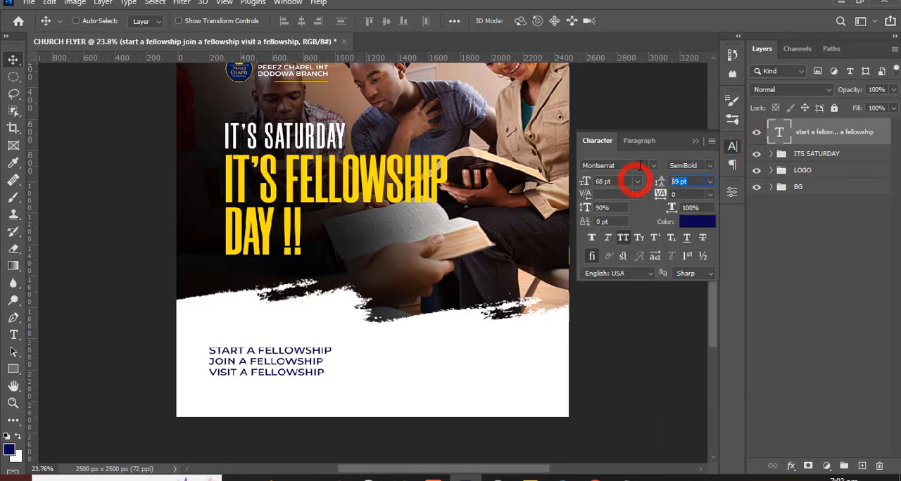
pyautogui.write('70')
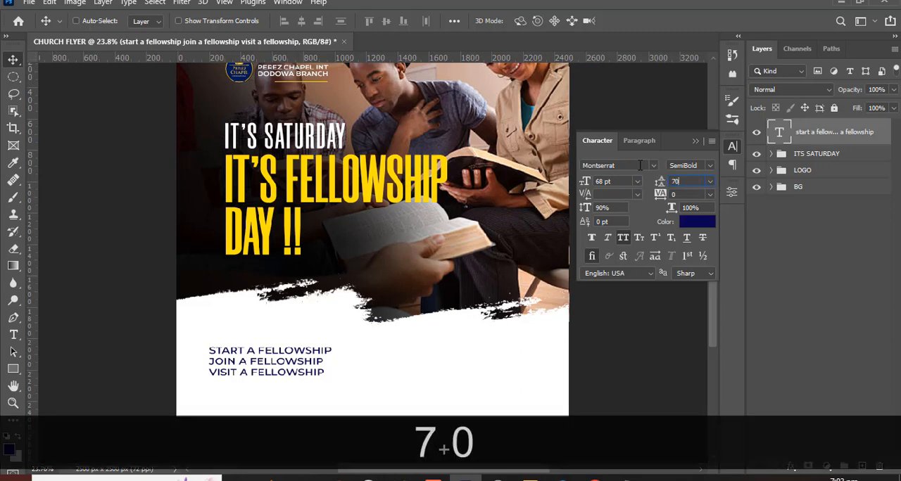
pyautogui.press('Return')
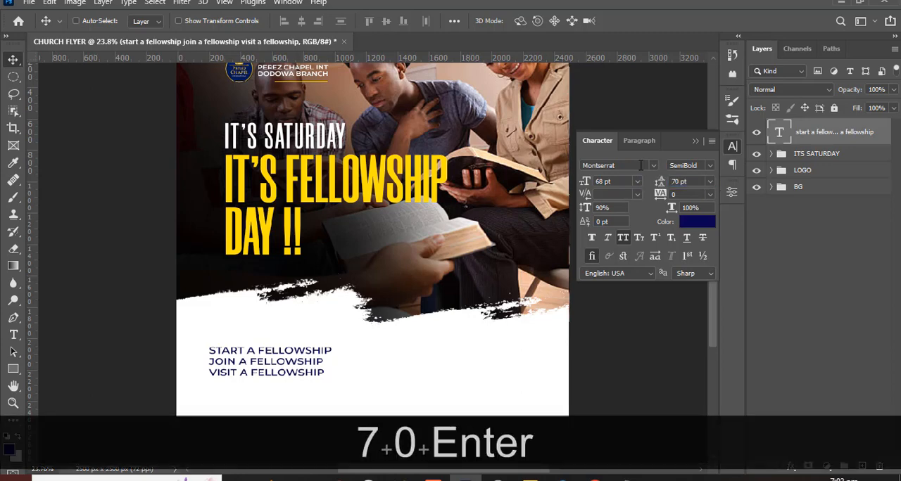
# - Increase the leading of the fellowship invitation text to 85 pt
pyautogui.moveTo(697, 183); pyautogui.dragTo(647, 184)
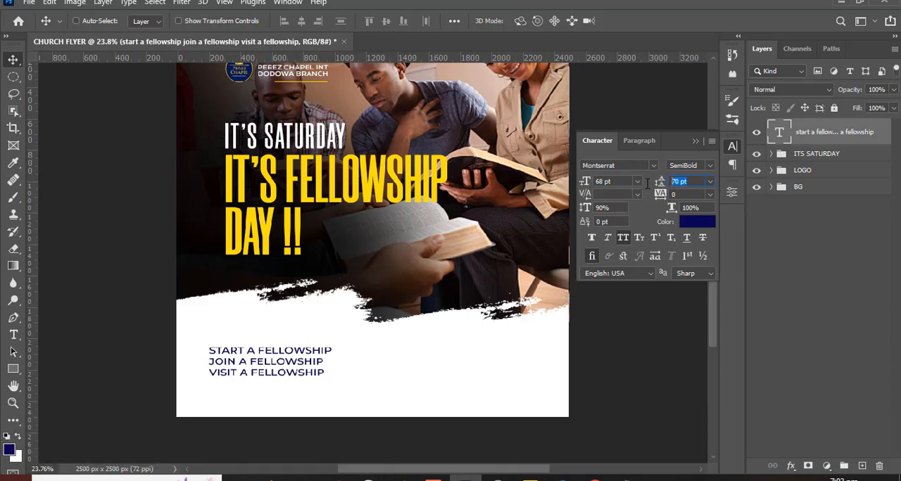
pyautogui.write('8')
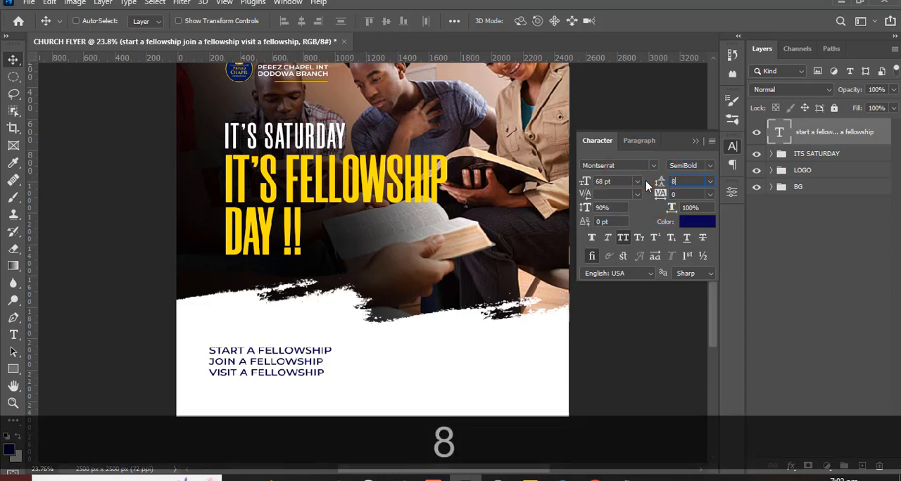
pyautogui.write('5')
pyautogui.press('Return')
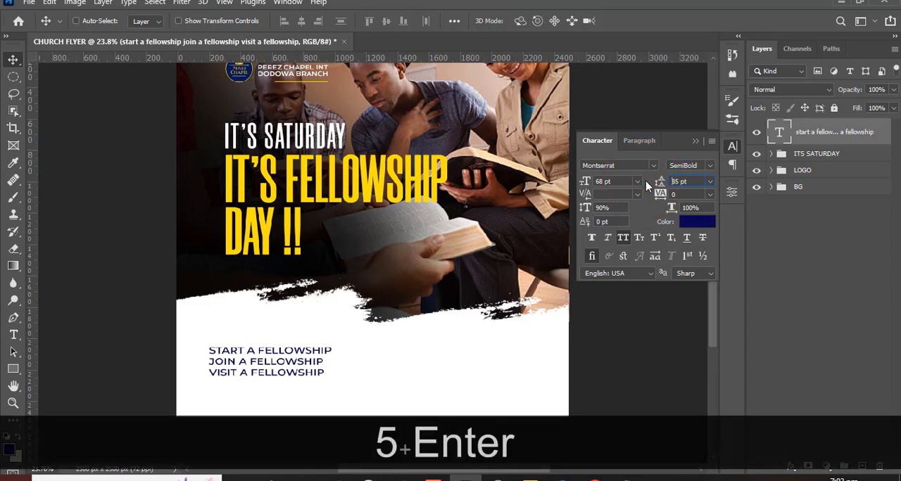
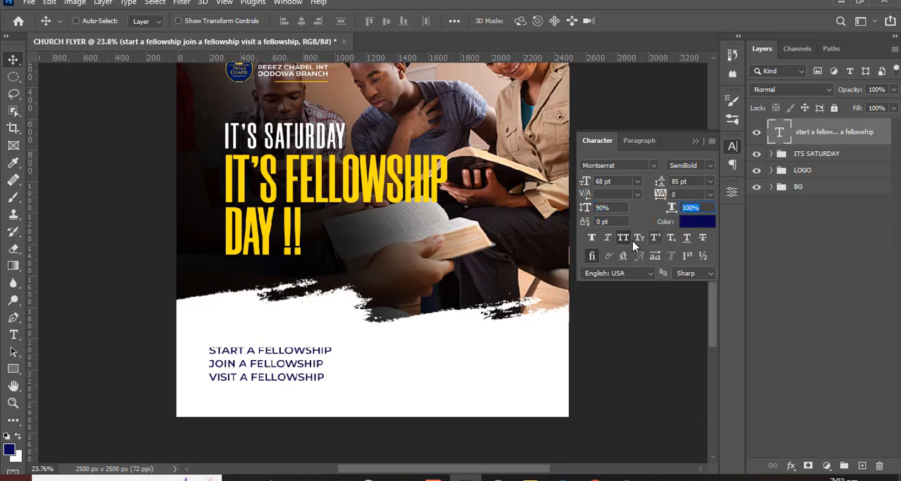
# - Set the colour of the three fellowship invitation lines to black (000000)
pyautogui.click(696, 224)
pyautogui.click(521, 287)
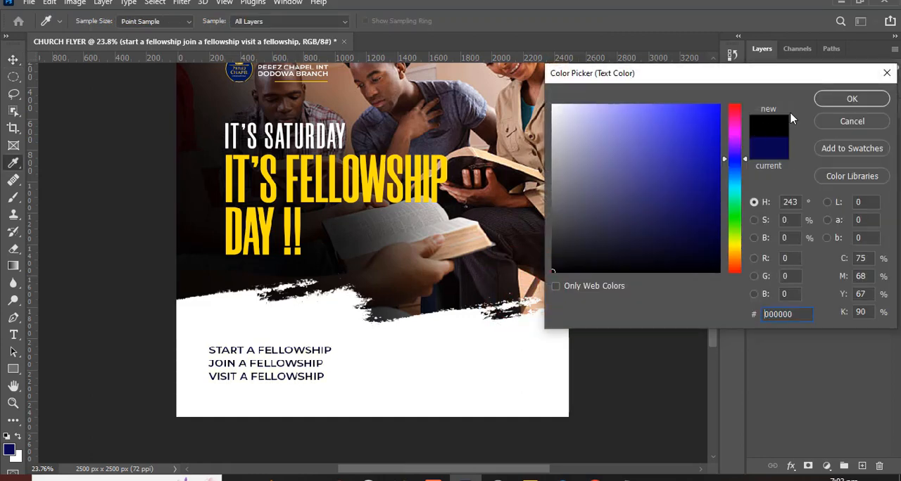
pyautogui.click(848, 100)
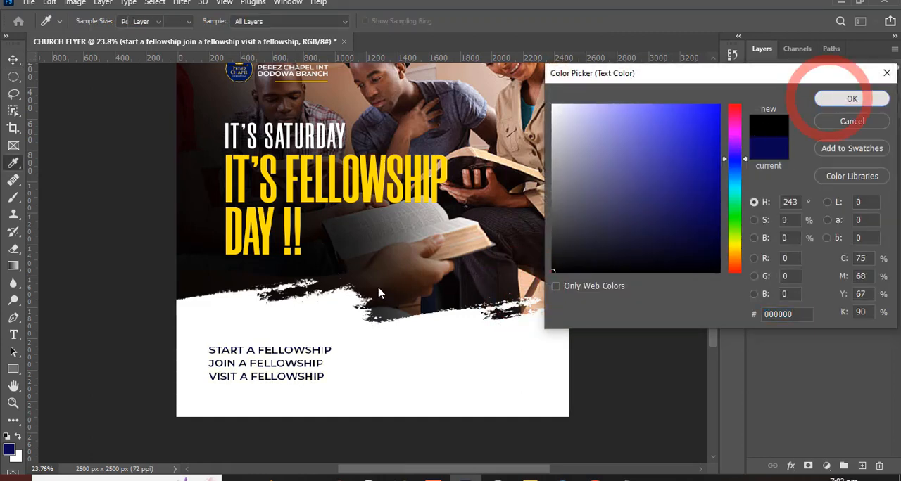
pyautogui.doubleClick(778, 135)
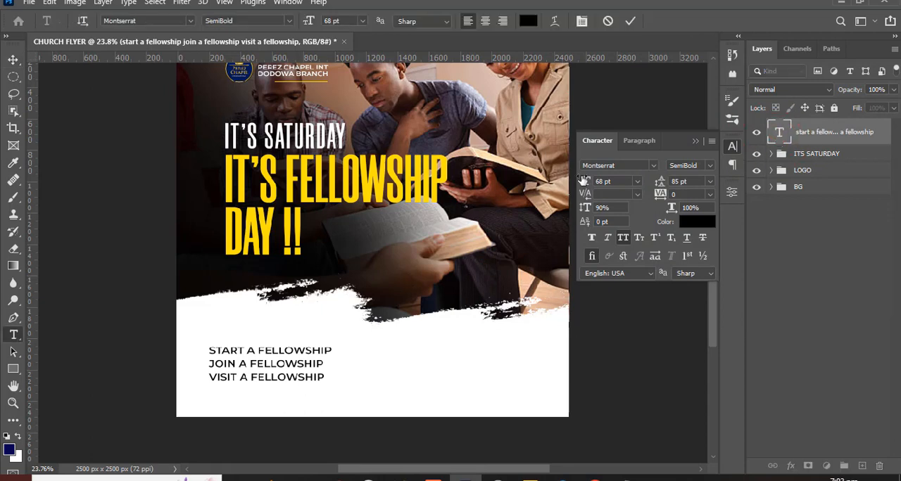
pyautogui.moveTo(245, 350); pyautogui.dragTo(191, 352)
pyautogui.click(709, 167)
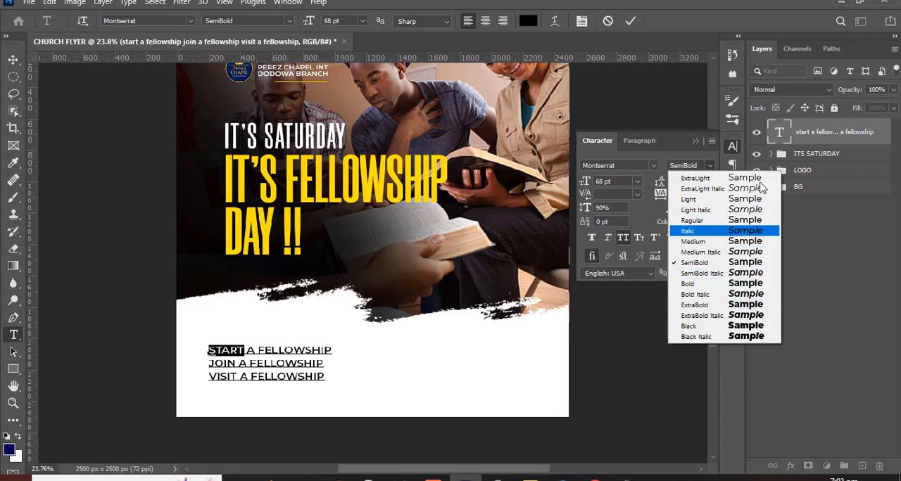
pyautogui.click(792, 134)
# - Move the fellowship invitation text layer below the ITS SATURDAY group and set its font style to Medium
pyautogui.moveTo(793, 134); pyautogui.dragTo(759, 162)
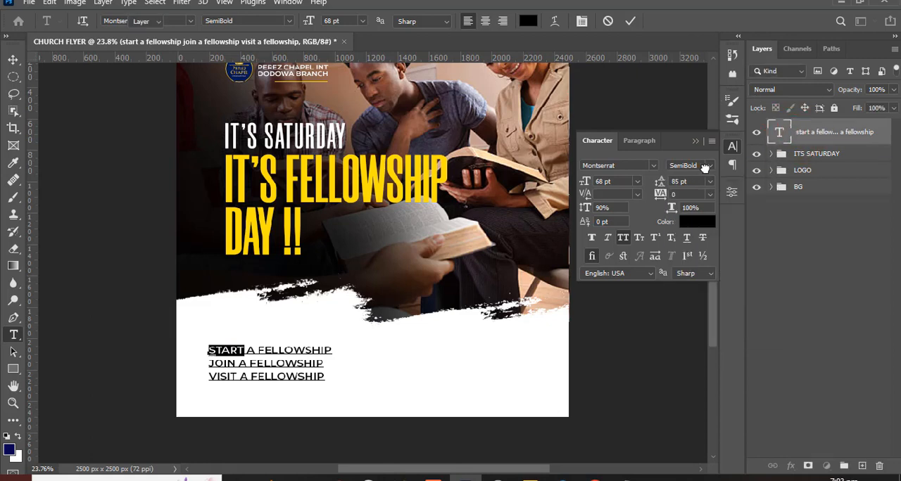
pyautogui.click(711, 169)
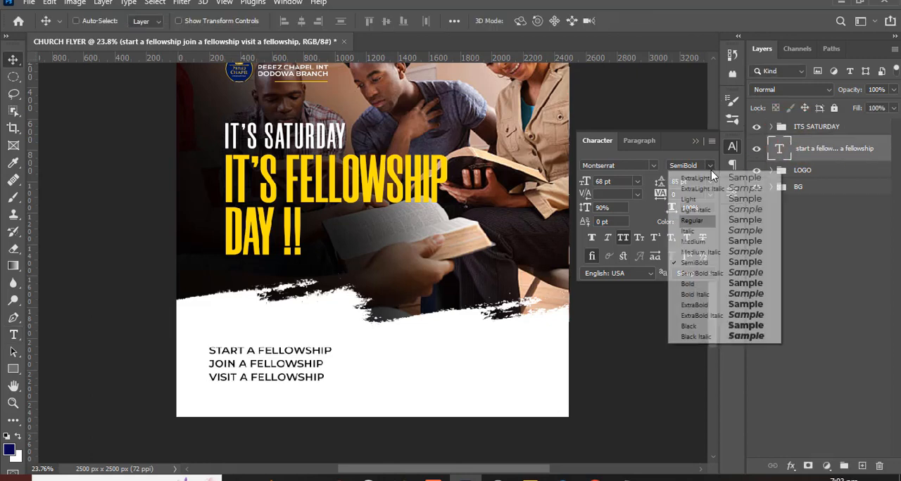
pyautogui.click(694, 241)
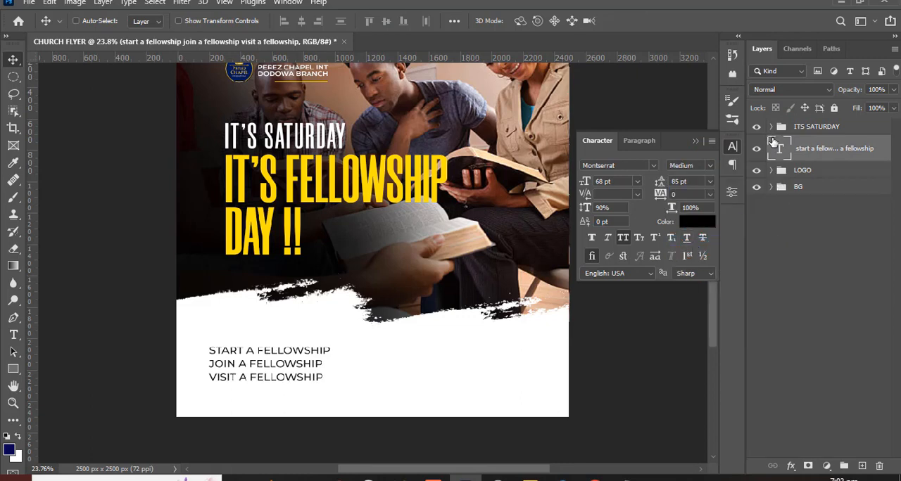
# - Set the font style of the word START in the first invitation line to Bold
pyautogui.doubleClick(777, 148)
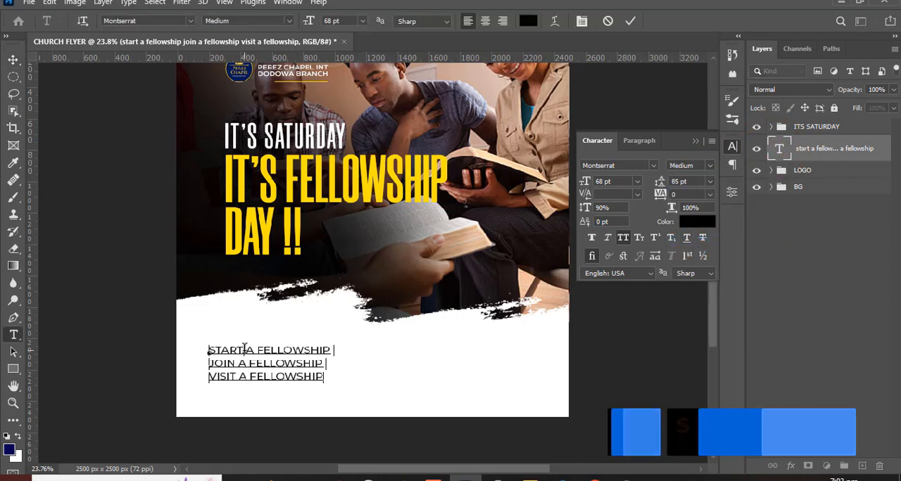
pyautogui.moveTo(245, 349); pyautogui.dragTo(202, 350)
pyautogui.click(709, 163)
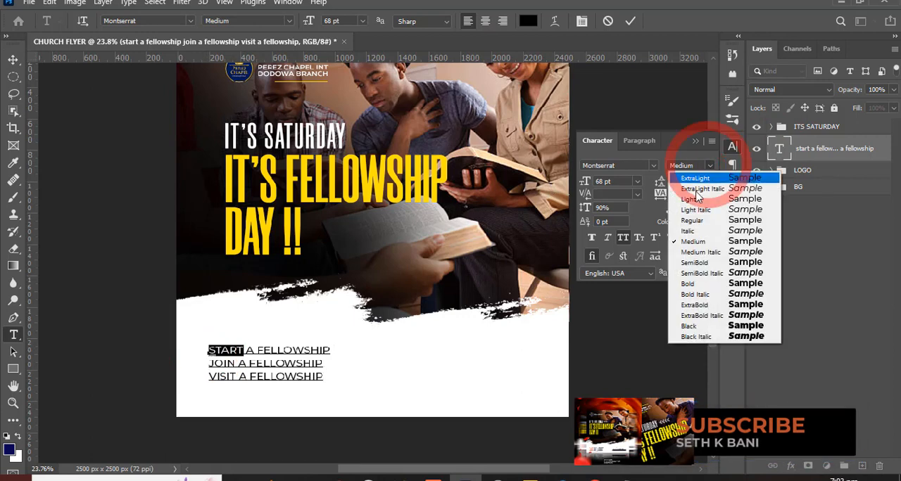
pyautogui.click(688, 283)
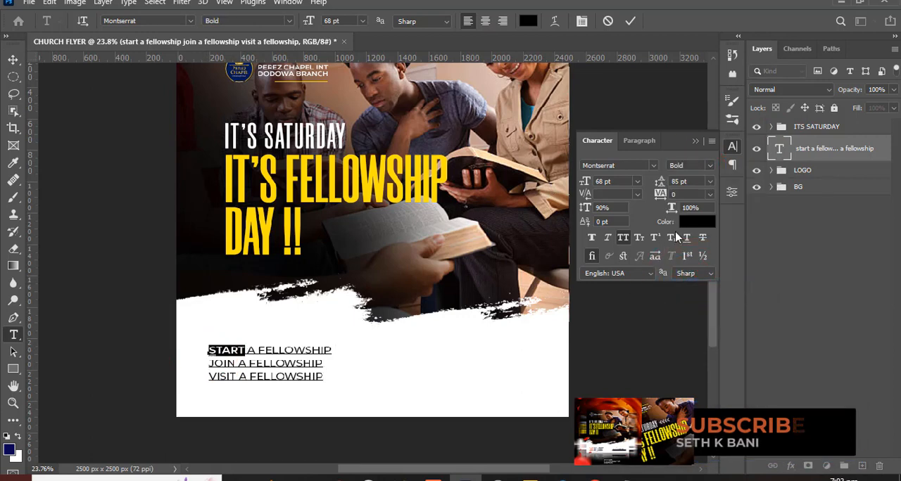
# - Colour the word START orange with hex code FF5400 and copy that code for reuse
pyautogui.click(699, 225)
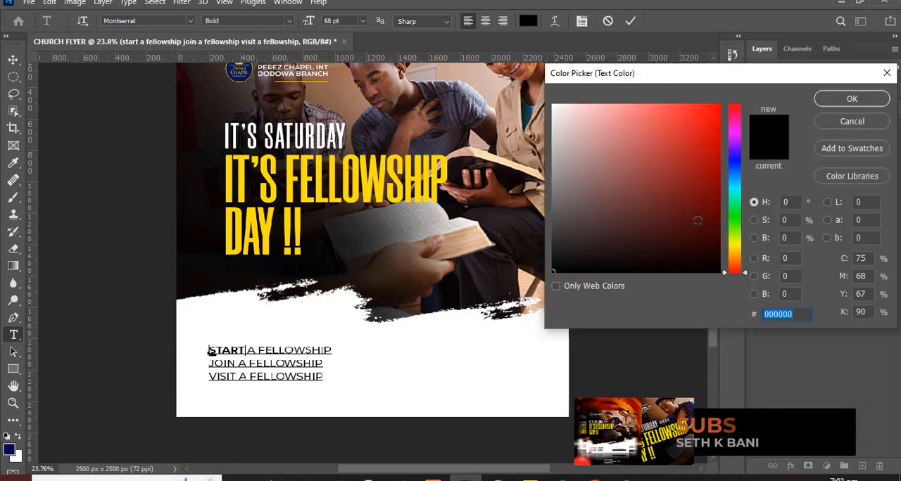
pyautogui.write('FF54')
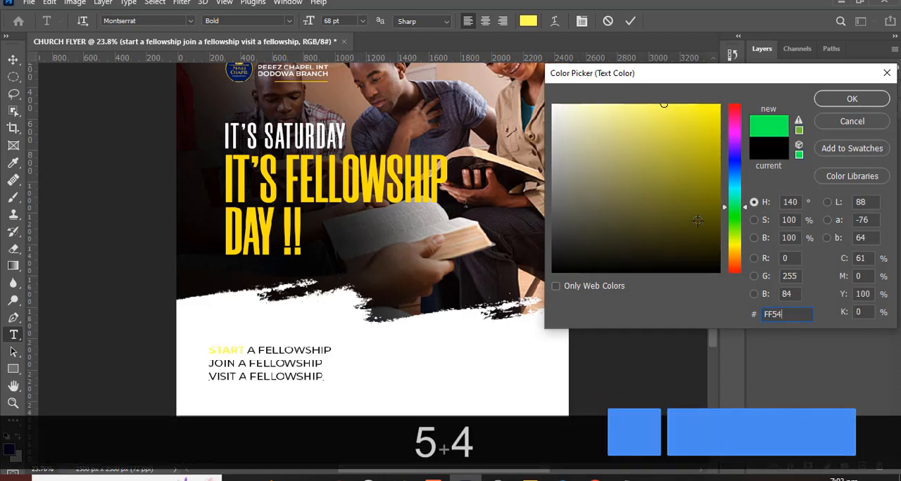
pyautogui.write('00')
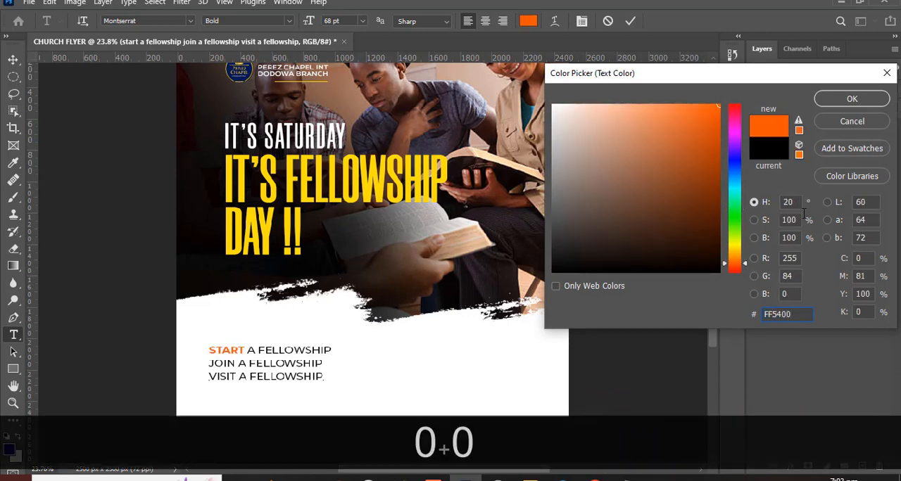
pyautogui.hotkey('ctrl', 'a')
pyautogui.hotkey('ctrl', 'c')
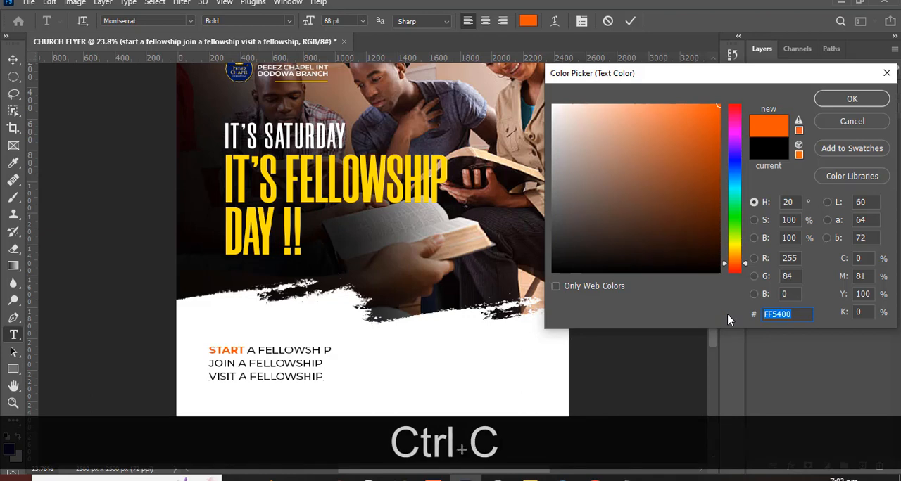
pyautogui.click(850, 101)
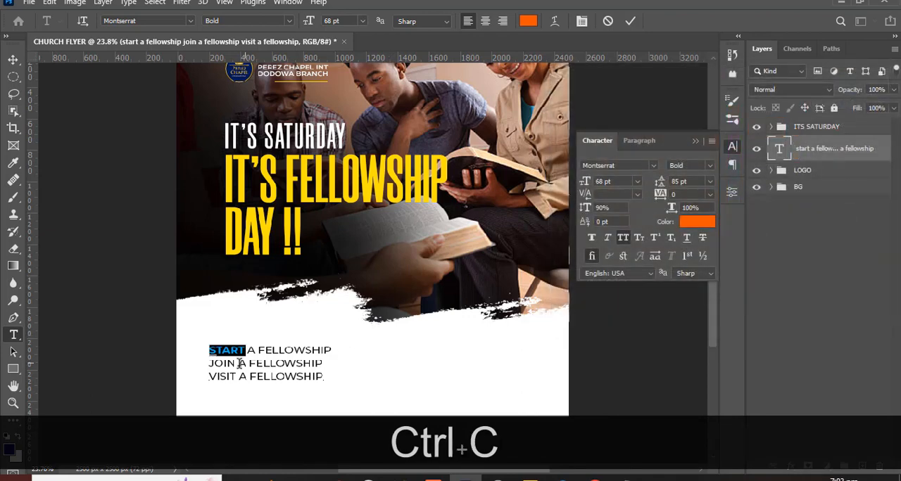
# - Make the word JOIN in the second invitation line Bold and colour it with the copied orange FF5400
pyautogui.moveTo(236, 363); pyautogui.dragTo(208, 364)
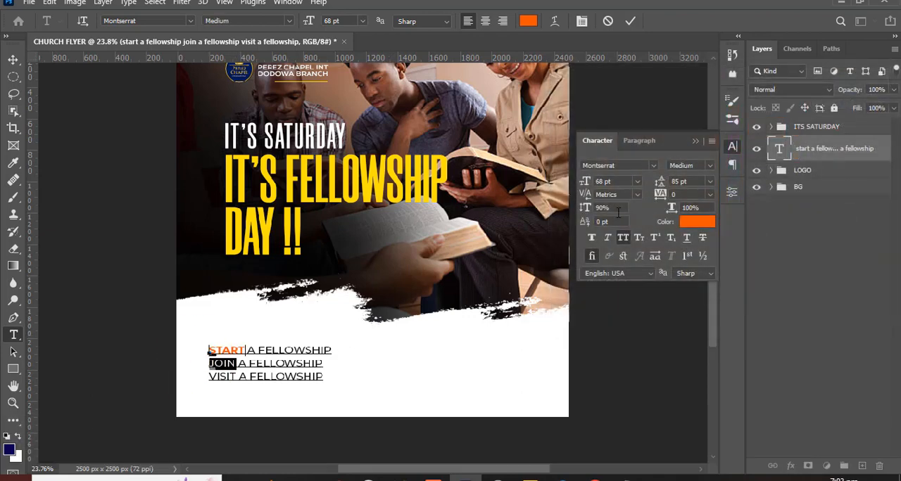
pyautogui.click(709, 165)
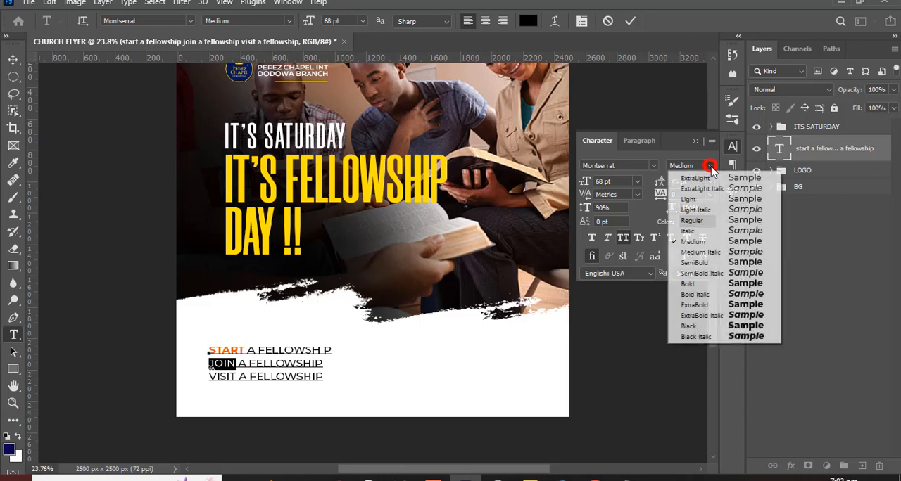
pyautogui.click(693, 284)
pyautogui.click(694, 223)
pyautogui.hotkey('ctrl', 'v')
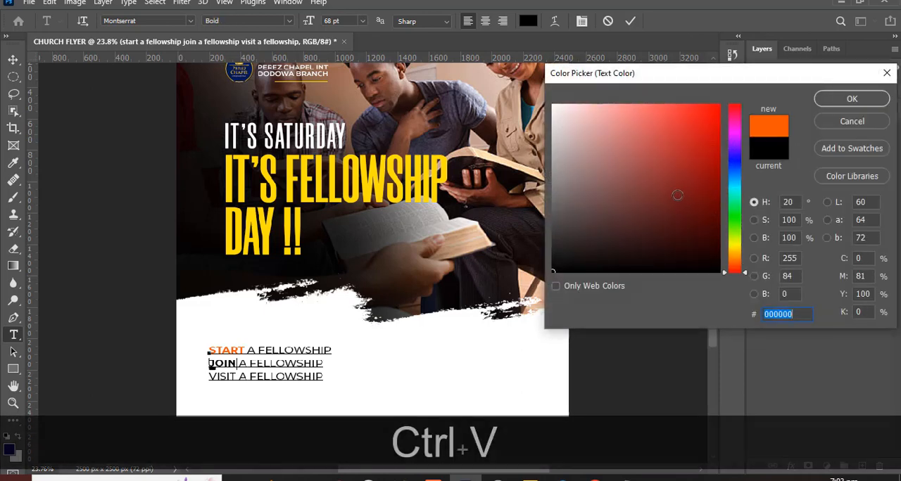
pyautogui.click(846, 99)
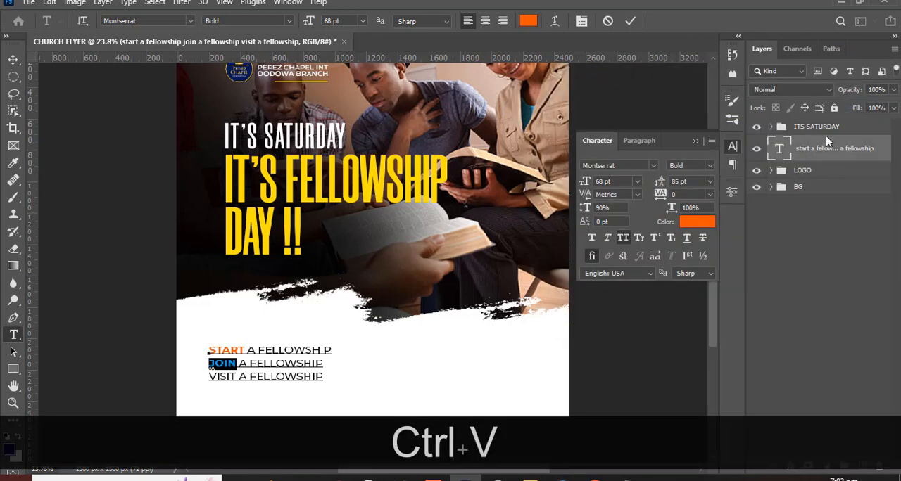
# - Make the word VISIT in the third invitation line Bold with colour FF5400, then commit the text and collapse the character settings
pyautogui.keyDown('shift'); pyautogui.click(231, 376); pyautogui.keyUp('shift')
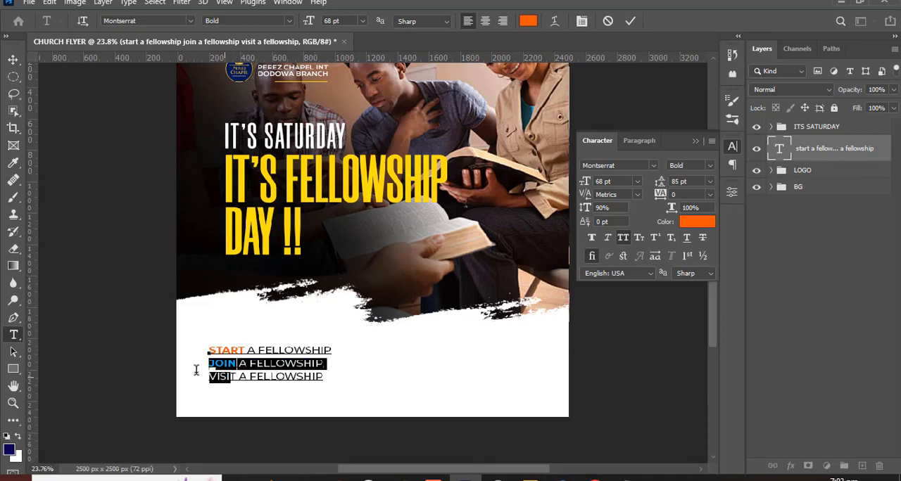
pyautogui.click(187, 368)
pyautogui.keyDown('shift'); pyautogui.click(232, 376); pyautogui.keyUp('shift')
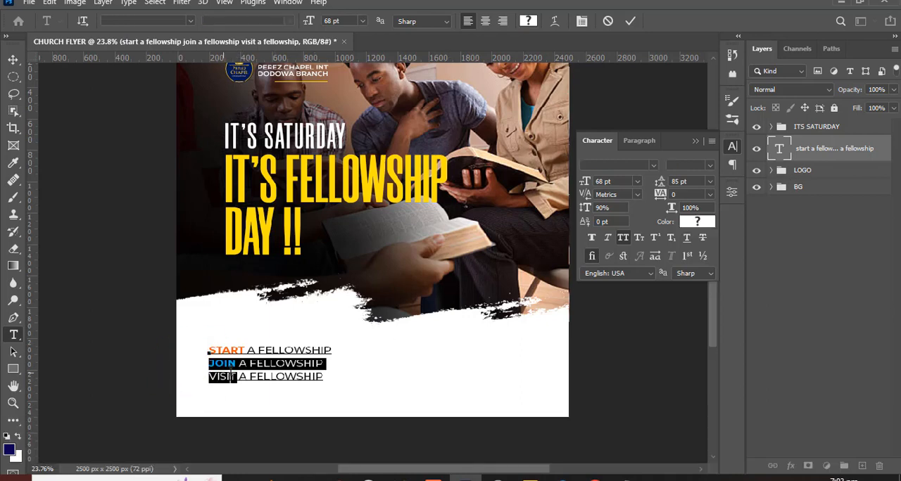
pyautogui.moveTo(239, 377); pyautogui.dragTo(209, 377)
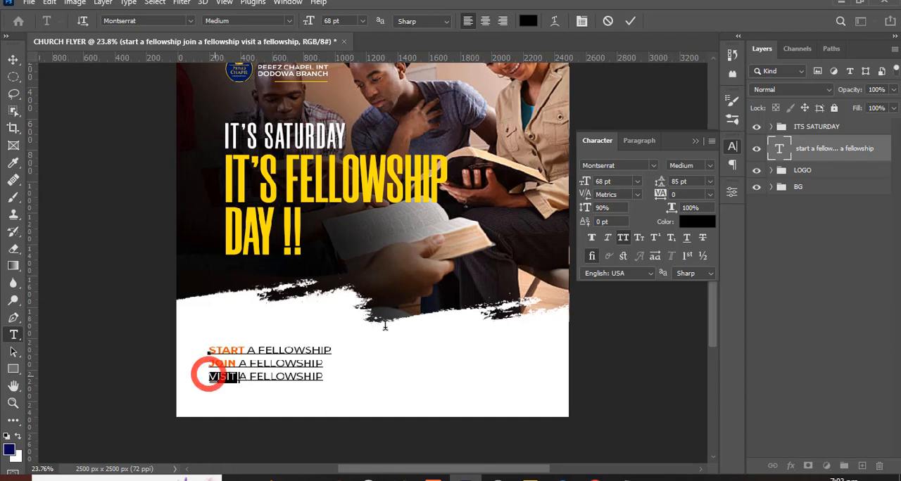
pyautogui.click(710, 165)
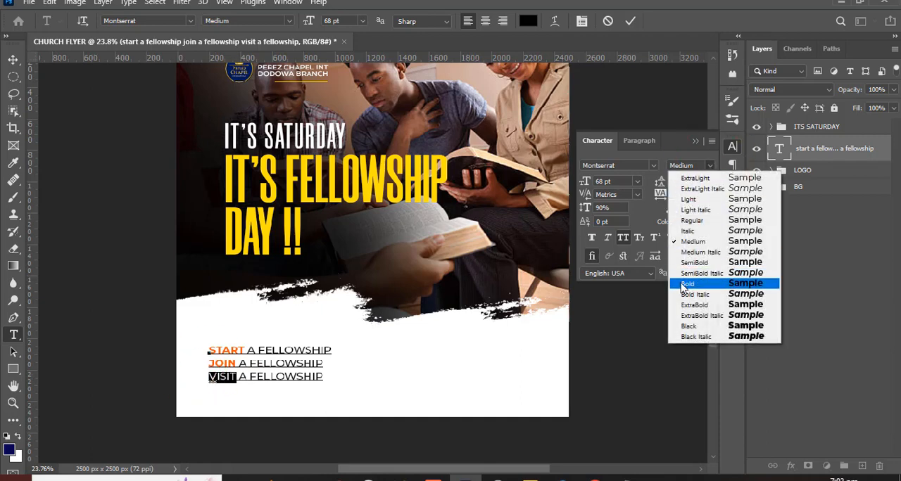
pyautogui.click(682, 287)
pyautogui.click(688, 223)
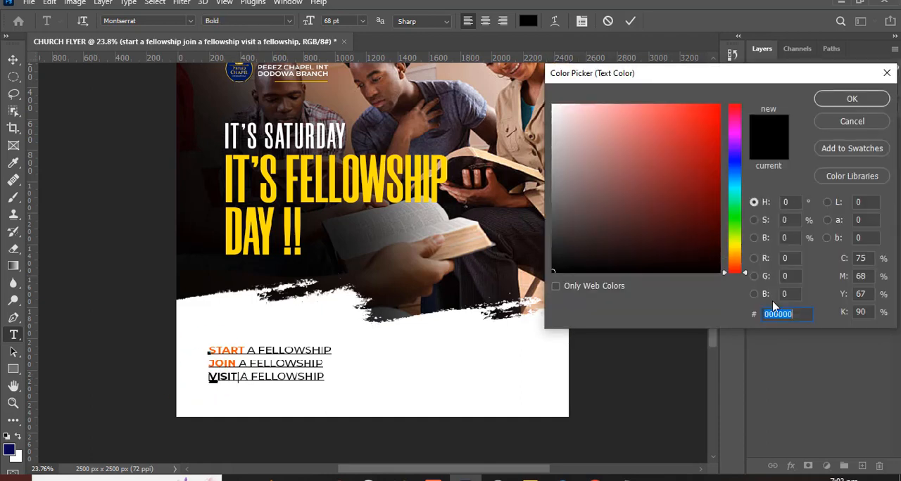
pyautogui.hotkey('ctrl', 'v')
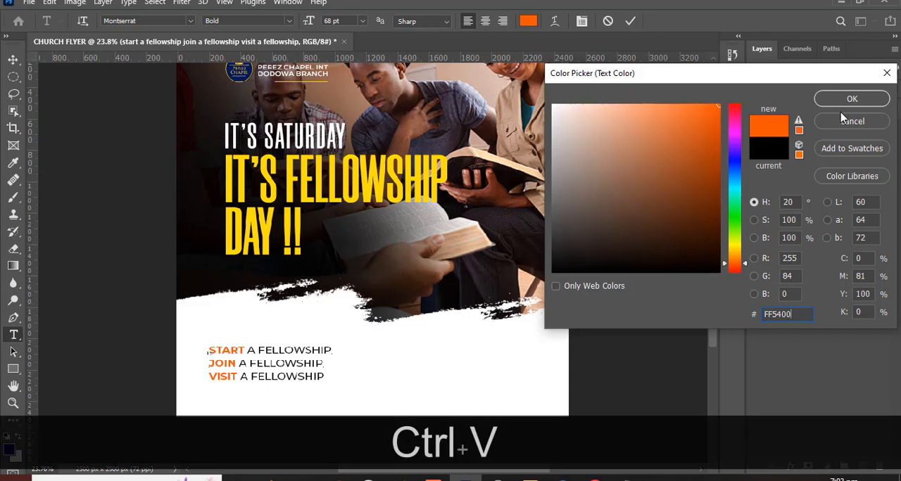
pyautogui.click(847, 99)
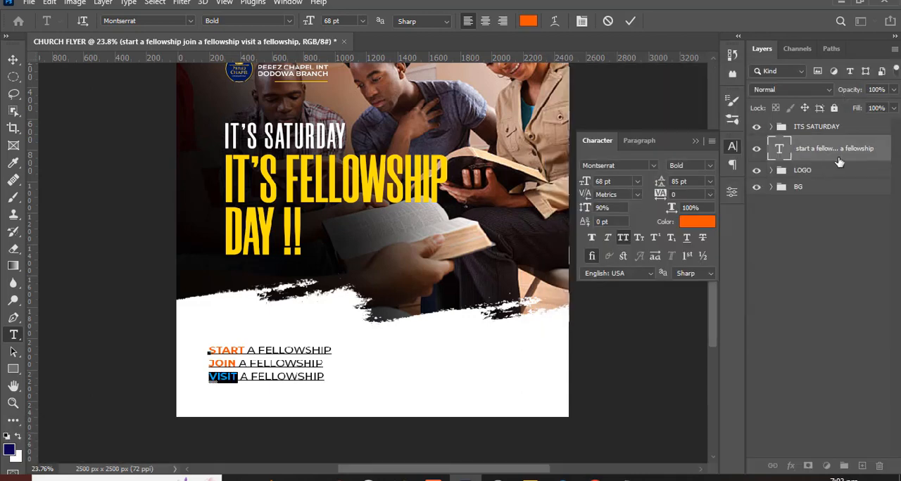
pyautogui.click(826, 153)
pyautogui.press('v')
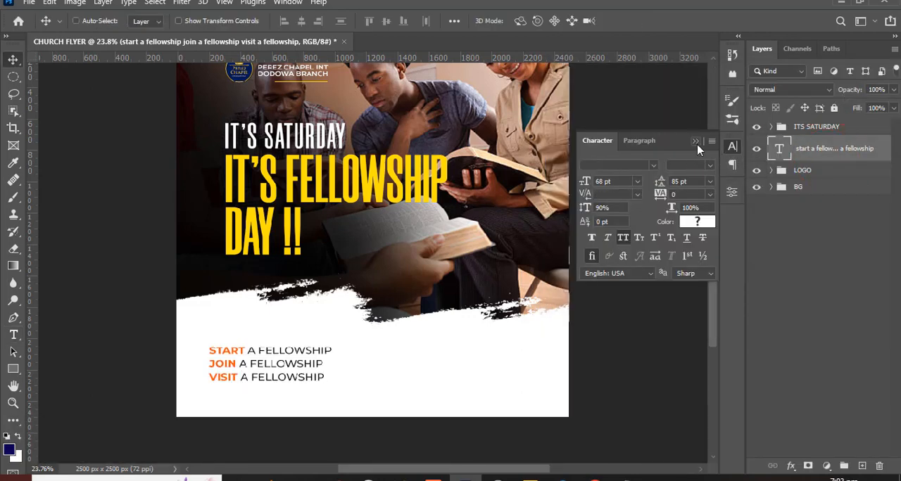
pyautogui.click(696, 142)
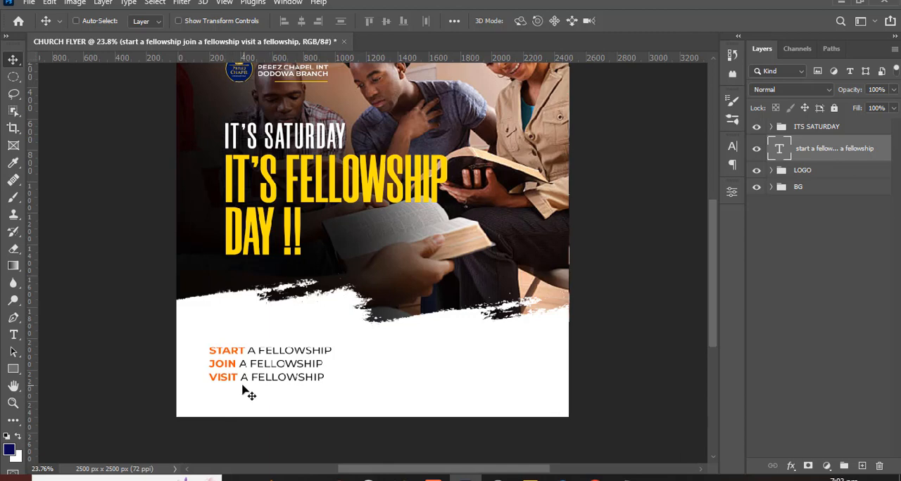
# - Show the guides and add a horizontal guide just below the invitation text, about midway through the bottom guide row
pyautogui.click(812, 150)
pyautogui.hotkey('ctrl', 'h')
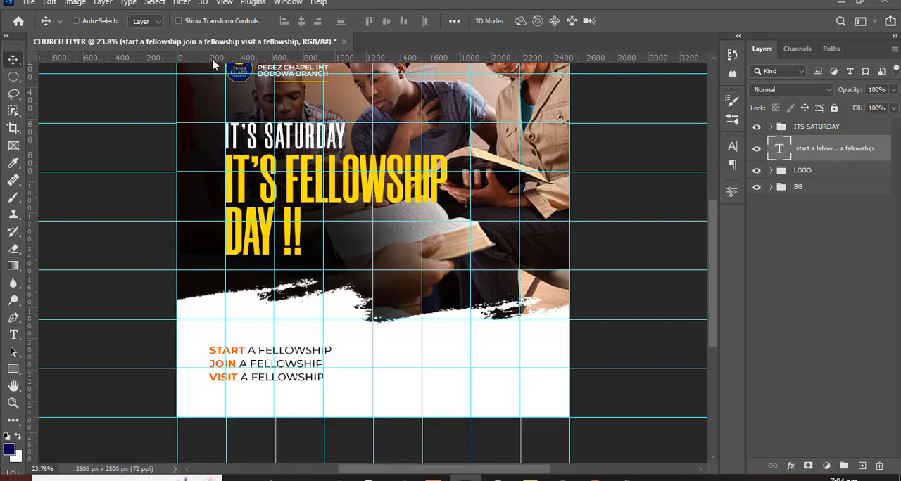
pyautogui.moveTo(215, 59); pyautogui.dragTo(251, 391)
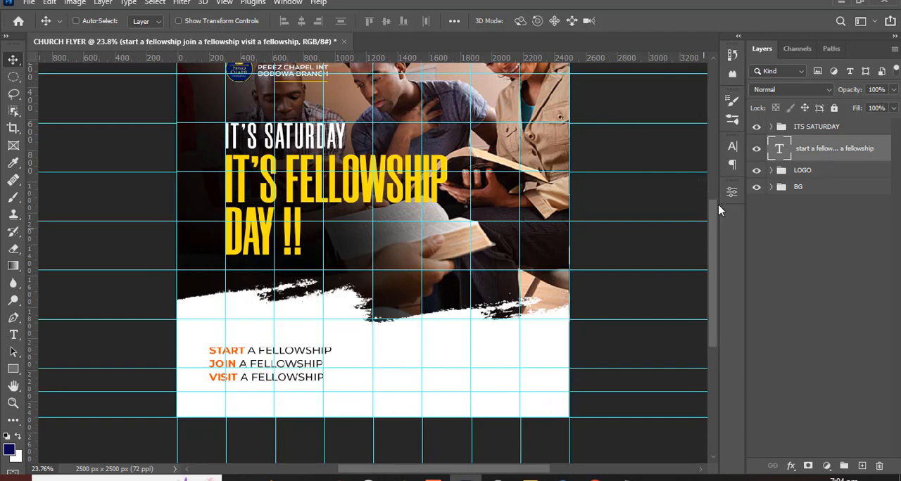
# - Nudge the invitation text down to the new bottom guide and right until its left edge aligns with the headline's vertical guide
pyautogui.press('ctrl')
pyautogui.press('ctrl')
pyautogui.press('ctrl')
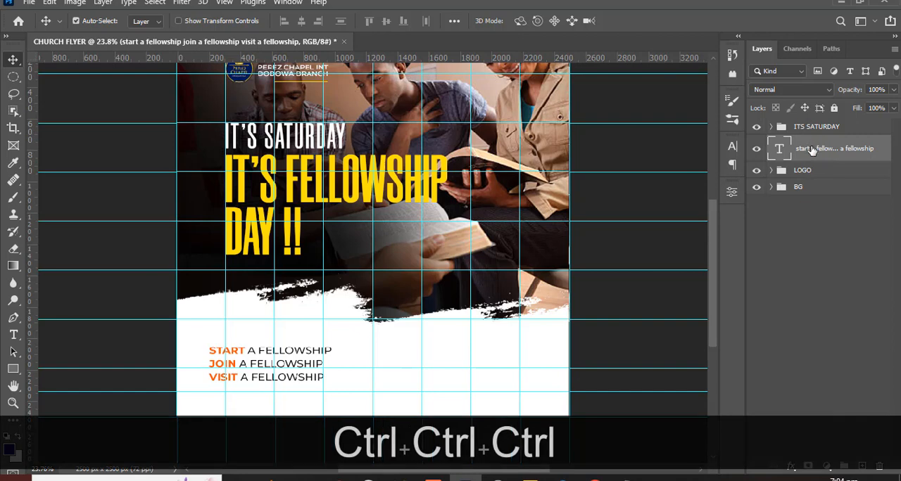
pyautogui.press('v')
pyautogui.hotkey('shift', 'Down')
pyautogui.press('Down')
pyautogui.press('Down')
pyautogui.press('Down')
pyautogui.press('Down')
pyautogui.press('Down')
pyautogui.press('Down')
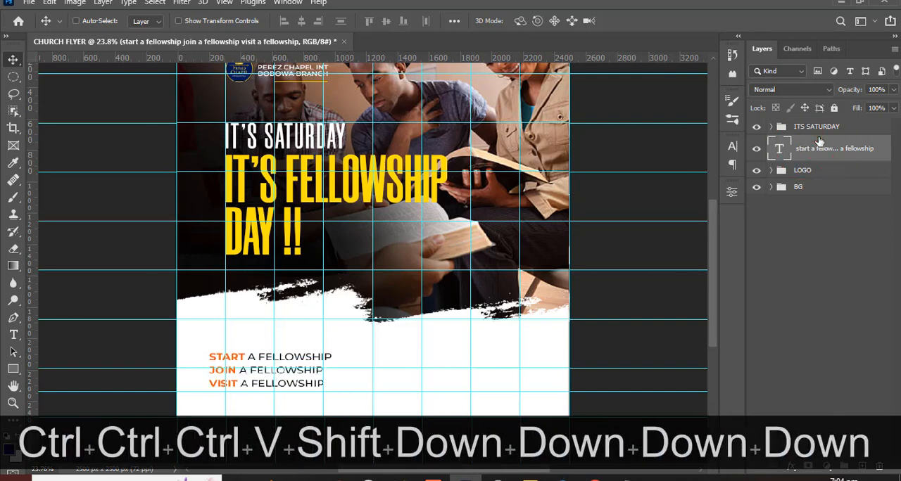
pyautogui.hotkey('shift', 'Right')
pyautogui.hotkey('shift', 'Right')
pyautogui.hotkey('shift', 'Right')
pyautogui.hotkey('shift', 'Right')
pyautogui.hotkey('shift', 'Right')
pyautogui.hotkey('shift', 'Right')
pyautogui.hotkey('shift', 'Right')
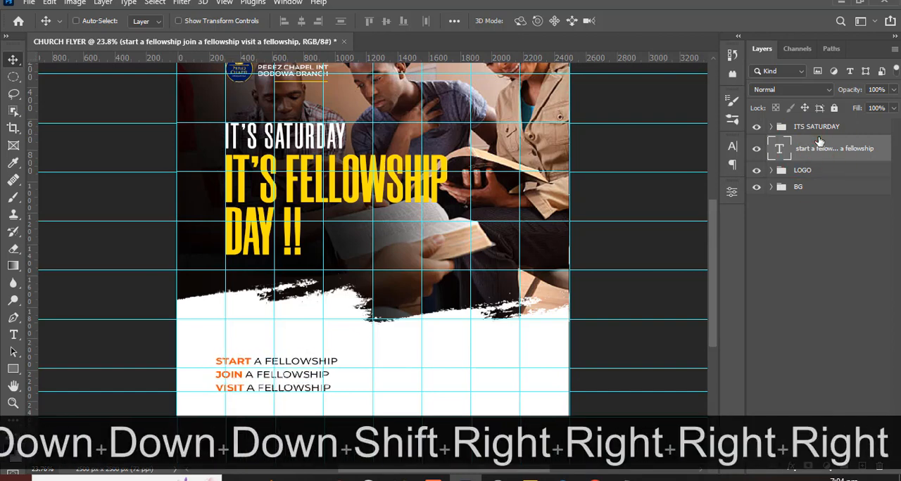
pyautogui.hotkey('shift', 'Right')
pyautogui.hotkey('shift', 'Right')
pyautogui.hotkey('shift', 'Right')
pyautogui.hotkey('shift', 'Right')
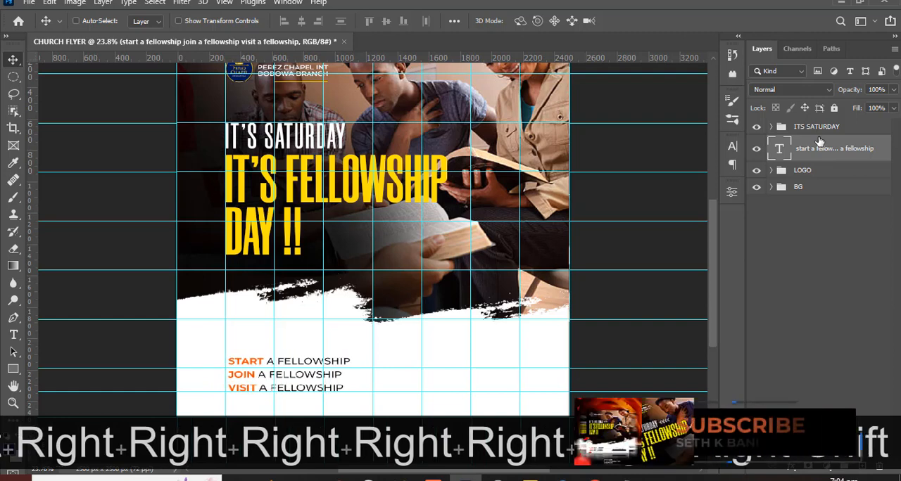
pyautogui.hotkey('shift', 'Left')
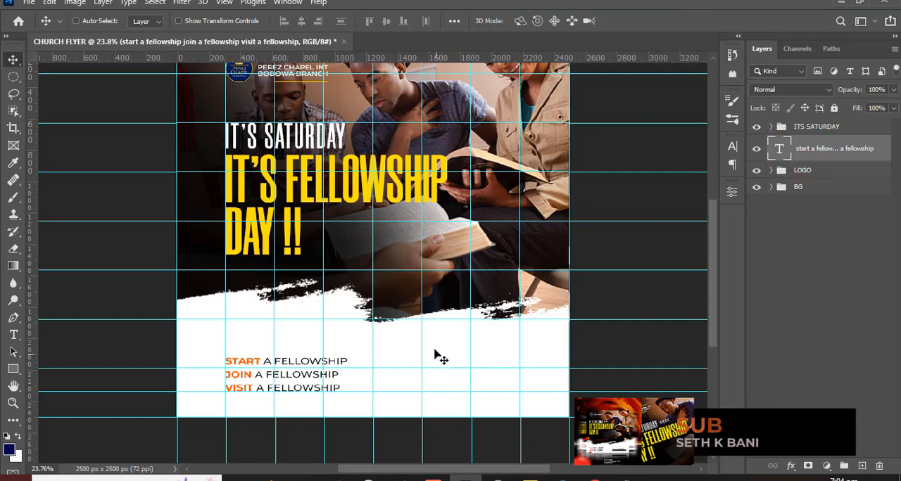
# - Put the invitation text layer into a group, name the group START VISIT JOIN and collapse it
pyautogui.press('t')
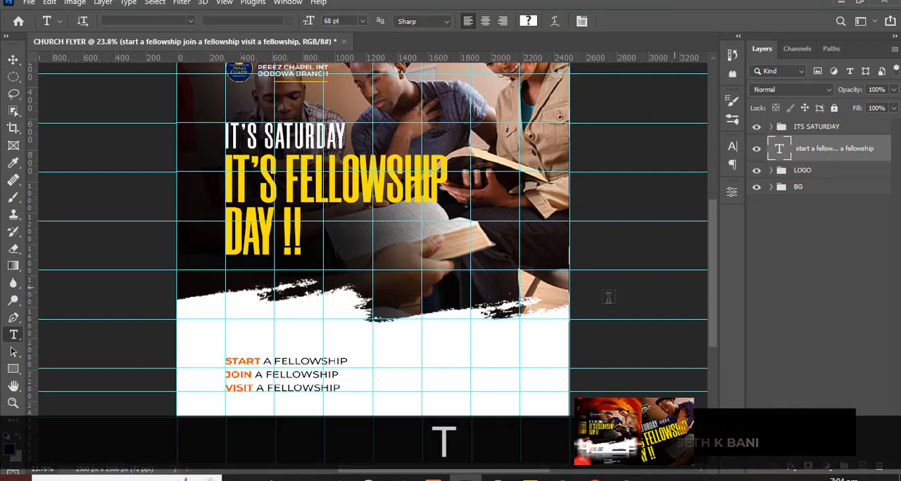
pyautogui.hotkey('ctrl', 'g')
pyautogui.doubleClick(805, 144)
pyautogui.write('S')
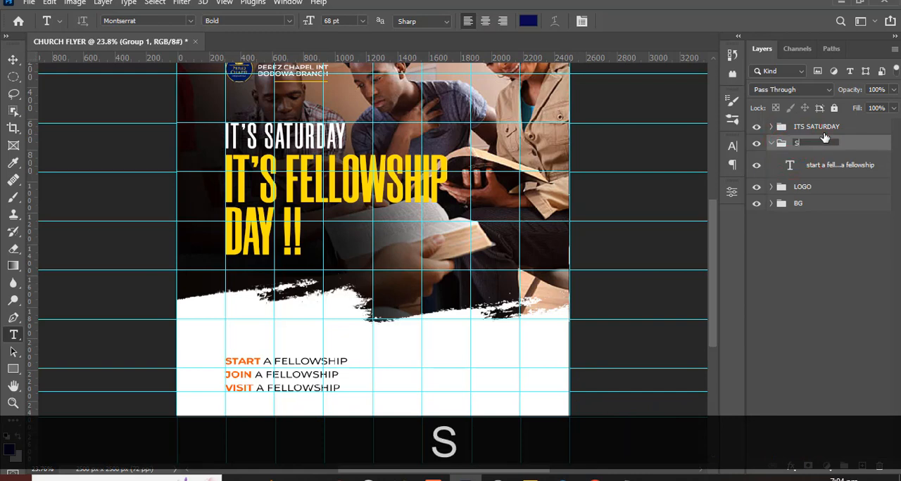
pyautogui.write('TART VISI')
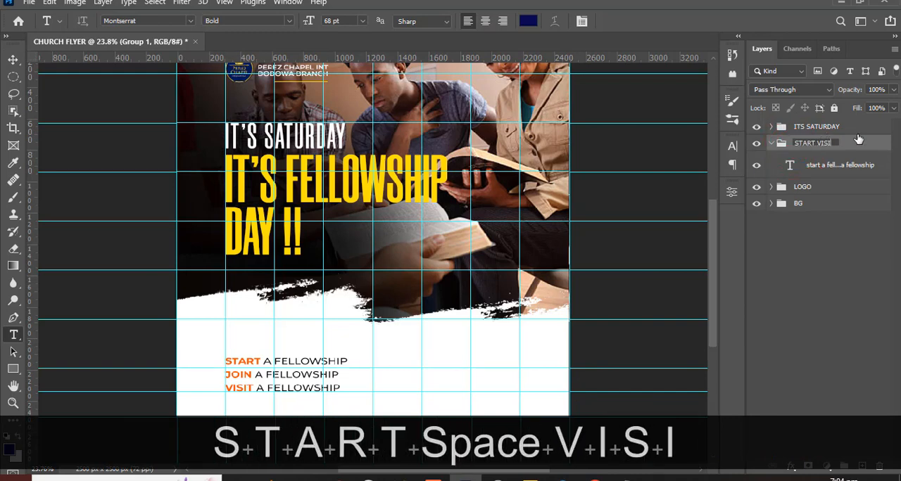
pyautogui.write('T JOIN')
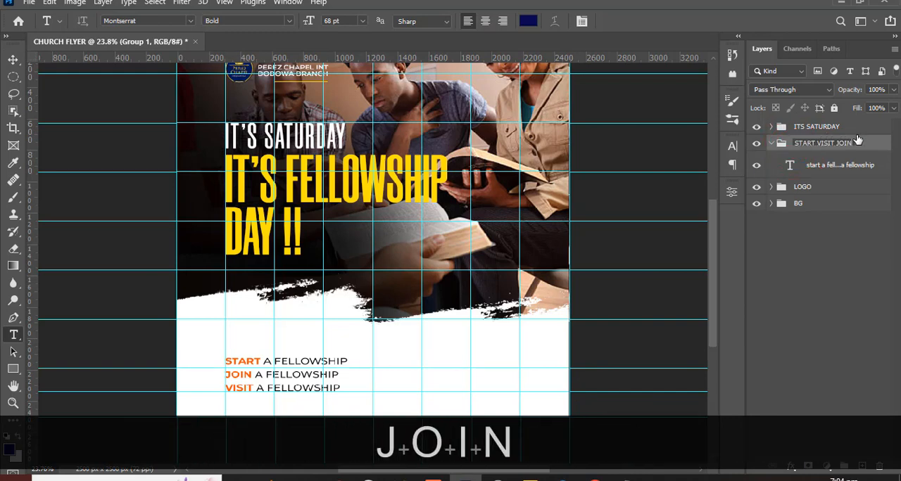
pyautogui.press('Return')
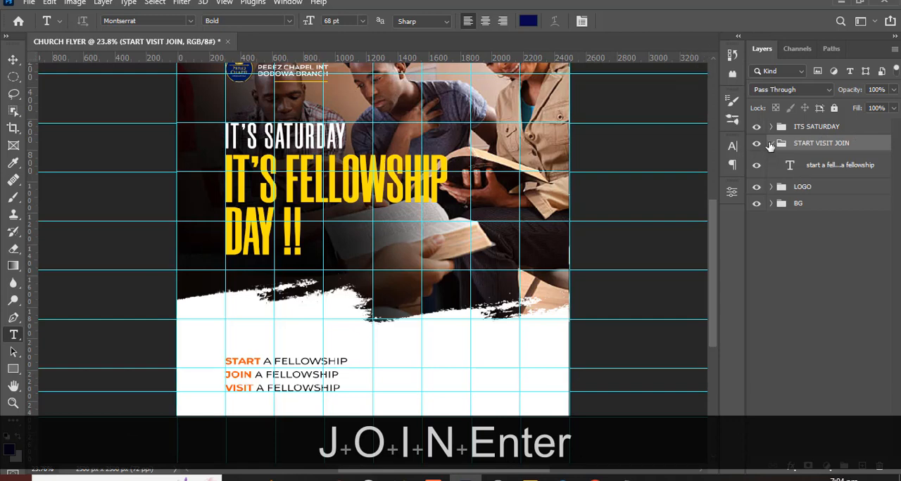
pyautogui.click(770, 144)
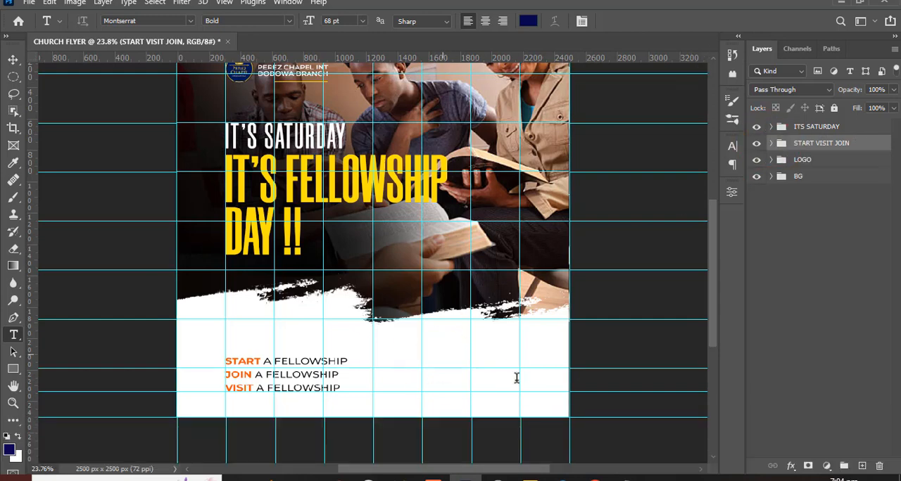
# - Copy the line "resurrection temple dodowa" from the Notepad file into a new text layer and place it beside the invitation lines
pyautogui.click(521, 357)
pyautogui.click(627, 478)
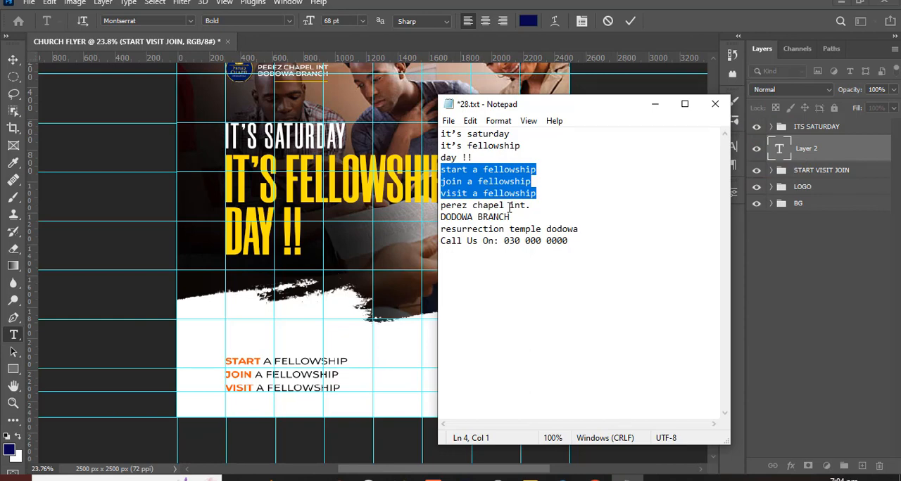
pyautogui.moveTo(573, 231); pyautogui.dragTo(432, 231)
pyautogui.hotkey('ctrl', 'c')
pyautogui.click(654, 104)
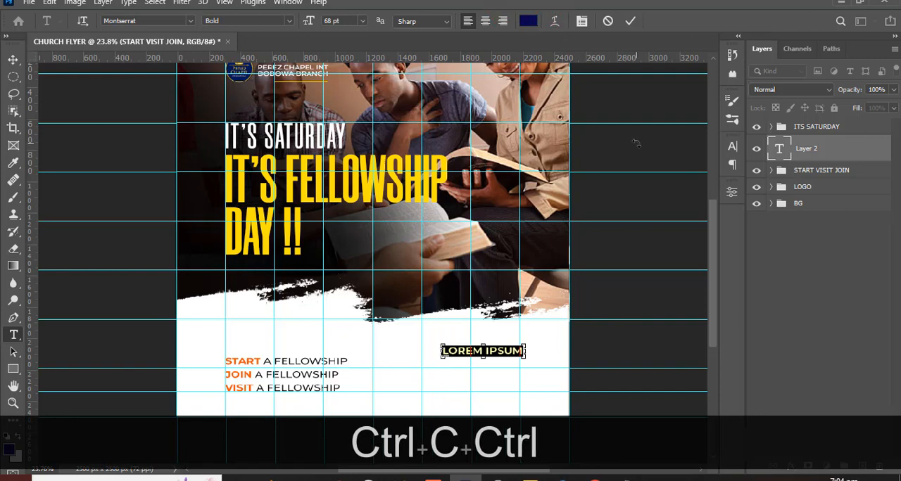
pyautogui.hotkey('ctrl', 'v')
pyautogui.press('v')
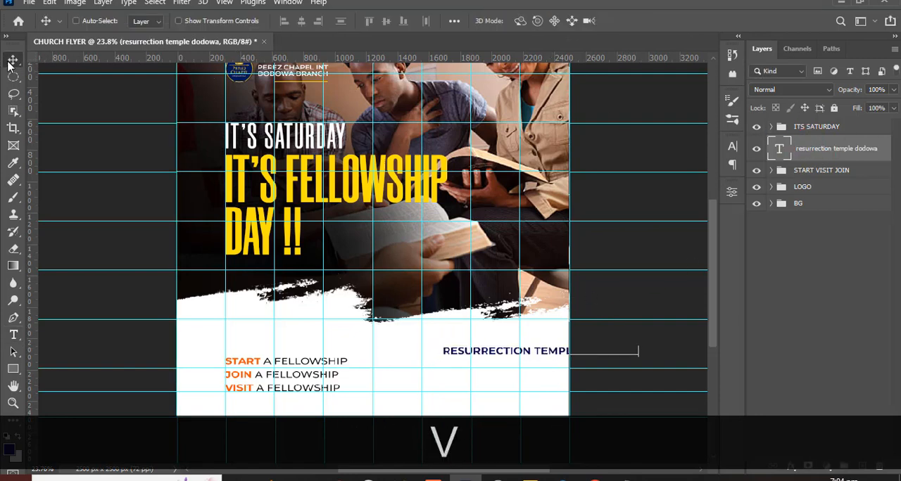
pyautogui.moveTo(535, 361); pyautogui.dragTo(456, 395)
# - Right-align the temple text and move it across until its right end meets the vertical guide one column in from the flyer's right edge
pyautogui.click(731, 166)
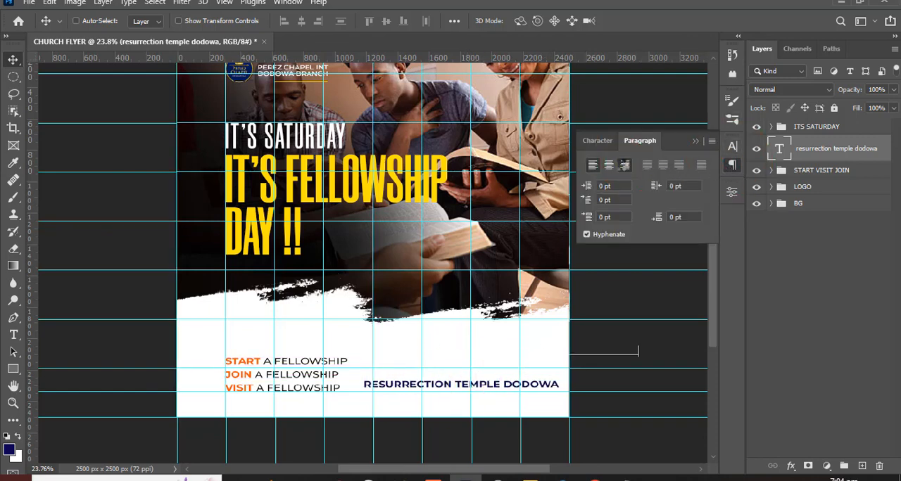
pyautogui.click(624, 165)
pyautogui.moveTo(275, 395); pyautogui.dragTo(426, 394)
pyautogui.hotkey('ctrl', 'z')
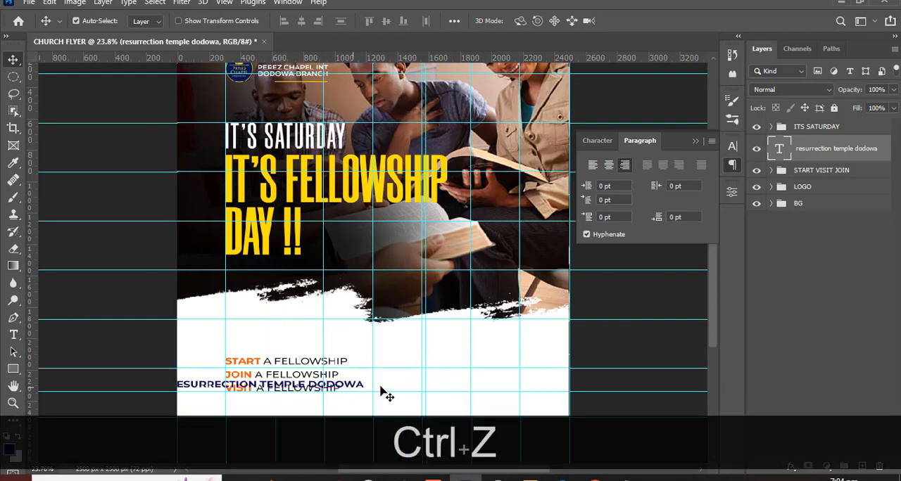
pyautogui.moveTo(352, 389); pyautogui.dragTo(504, 388)
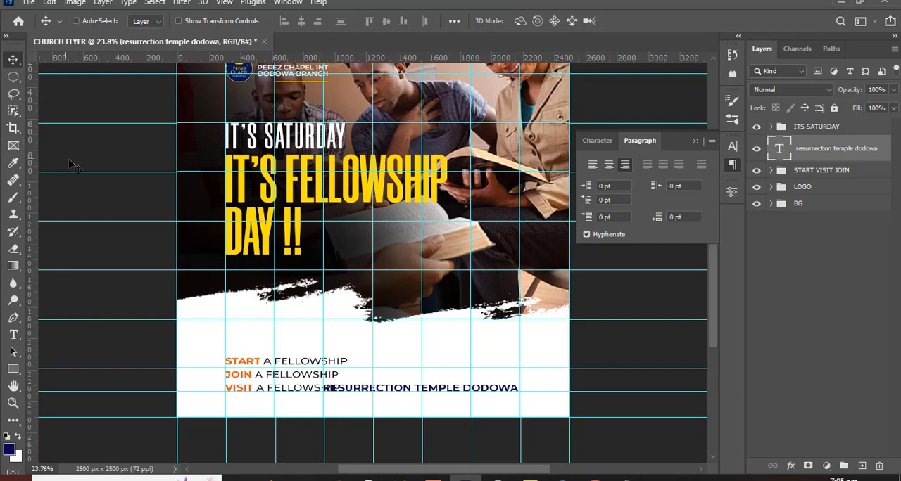
# - Set the temple text to Montserrat Regular at 40 pt and collapse the character settings
pyautogui.click(597, 140)
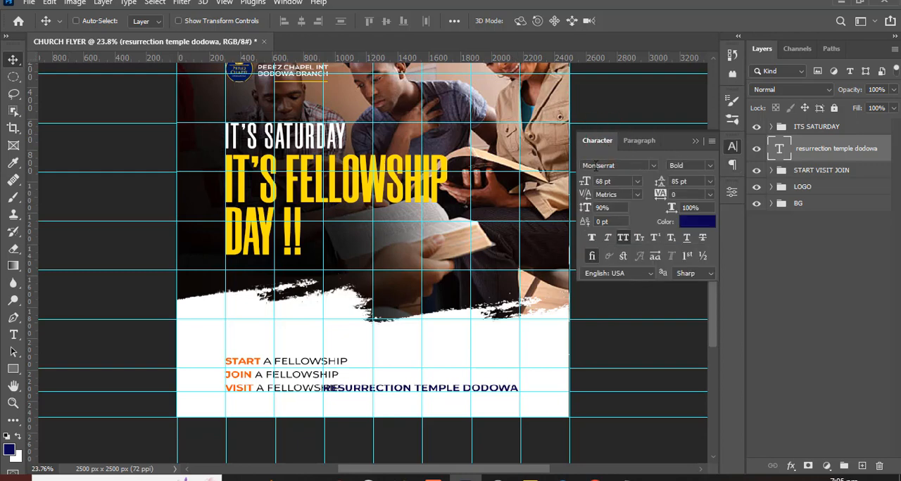
pyautogui.click(710, 166)
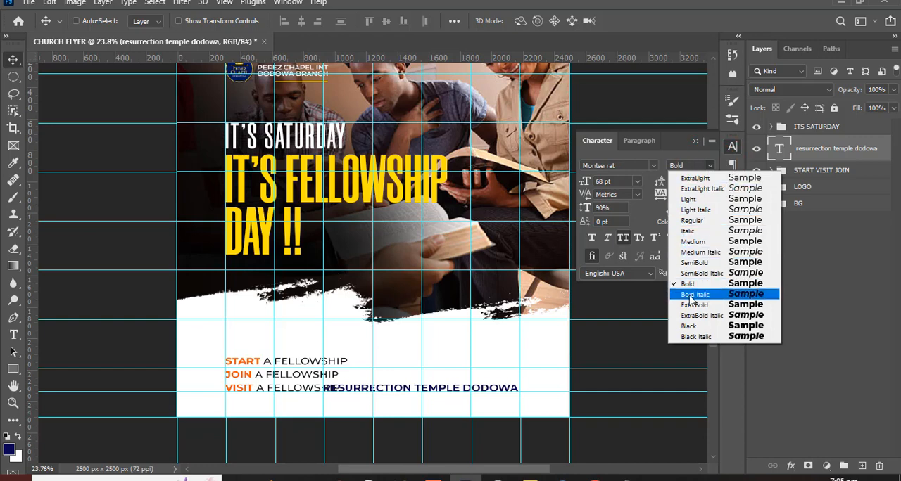
pyautogui.click(692, 220)
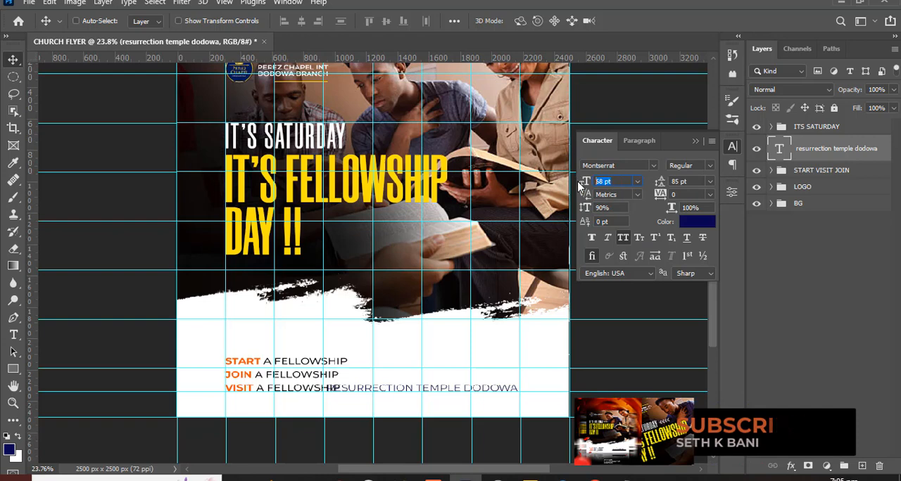
pyautogui.write('40')
pyautogui.press('Return')
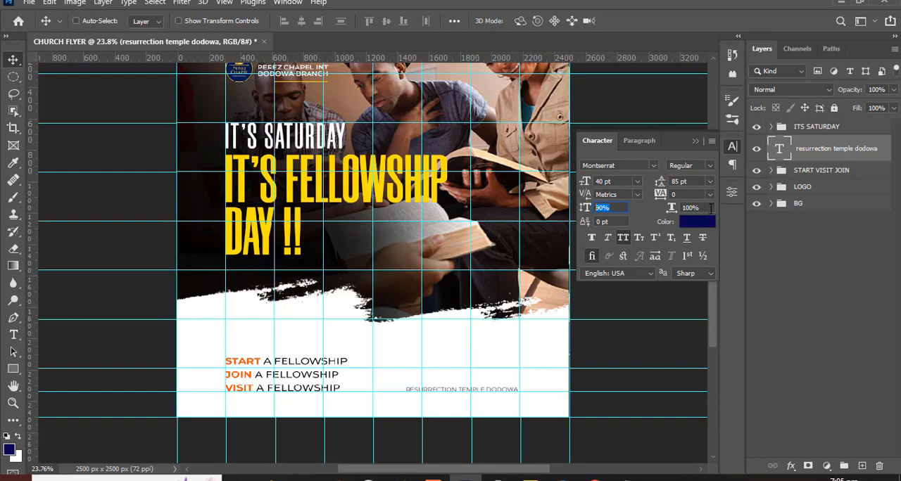
pyautogui.press('Tab')
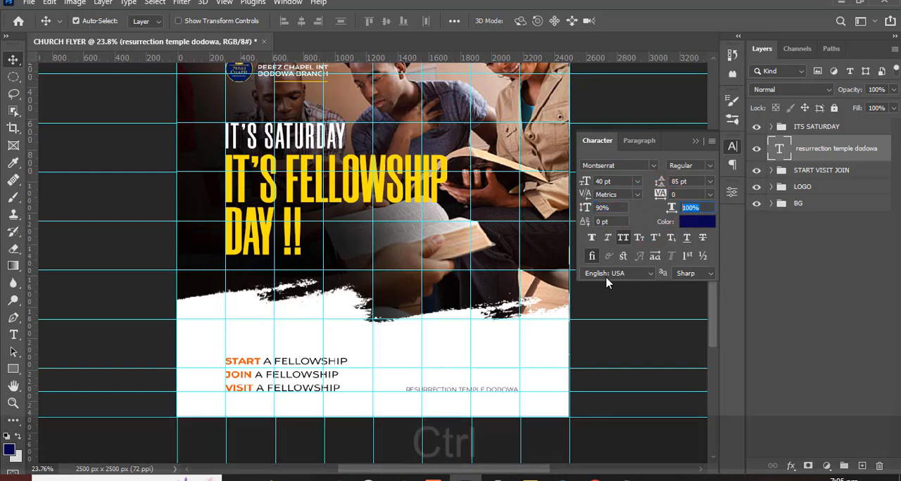
pyautogui.hotkey('ctrl', '=')
pyautogui.hotkey('ctrl', '=')
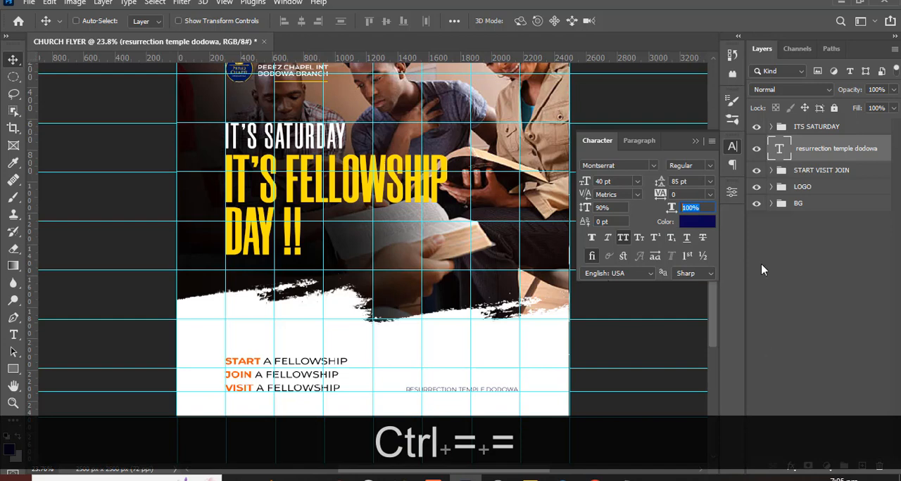
pyautogui.click(697, 142)
# - Draw a navy rectangle about 785 × 62 px over the temple text
pyautogui.hotkey('ctrl', '=')
pyautogui.hotkey('ctrl', '=')
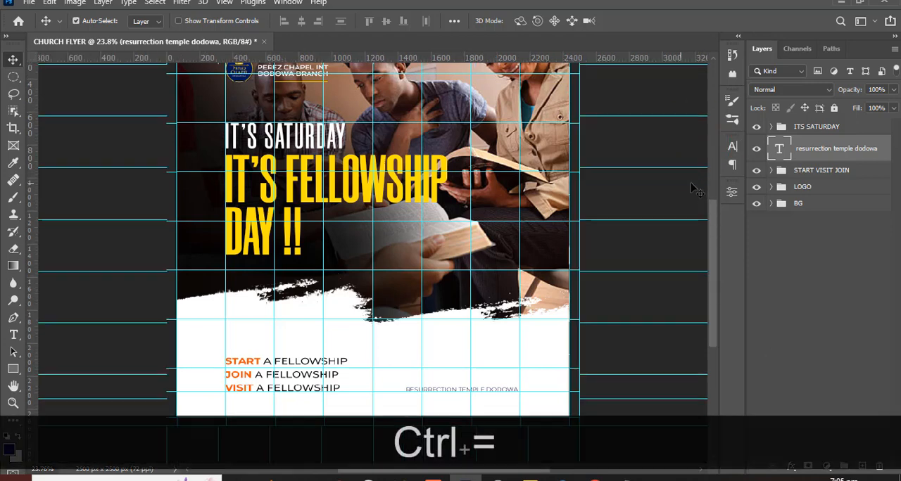
pyautogui.scroll(-5, 478, 312)
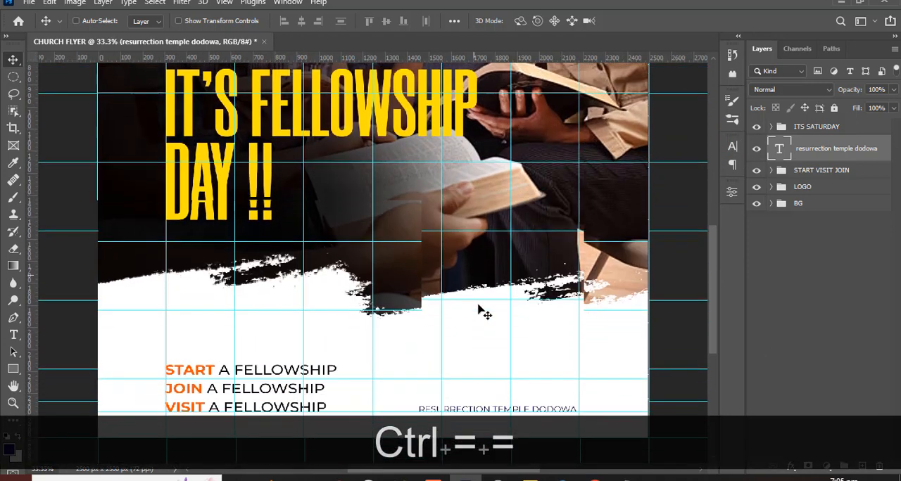
pyautogui.click(13, 368)
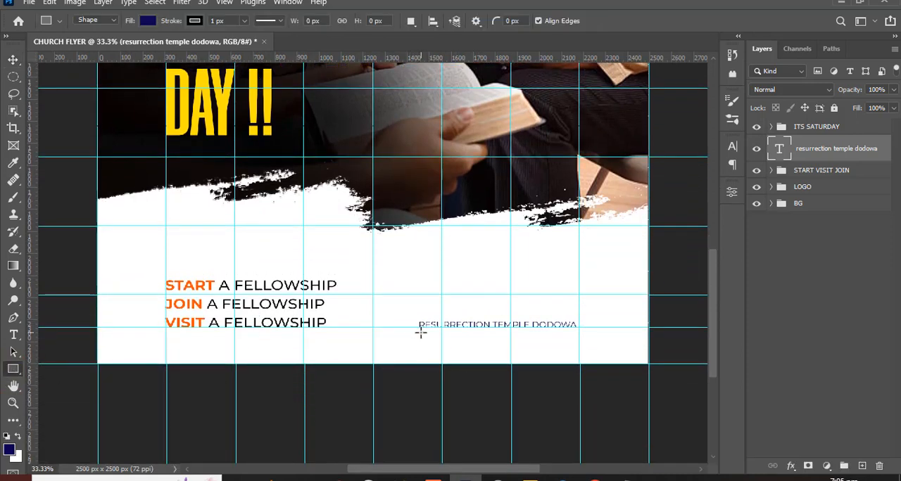
pyautogui.moveTo(415, 319); pyautogui.dragTo(588, 333)
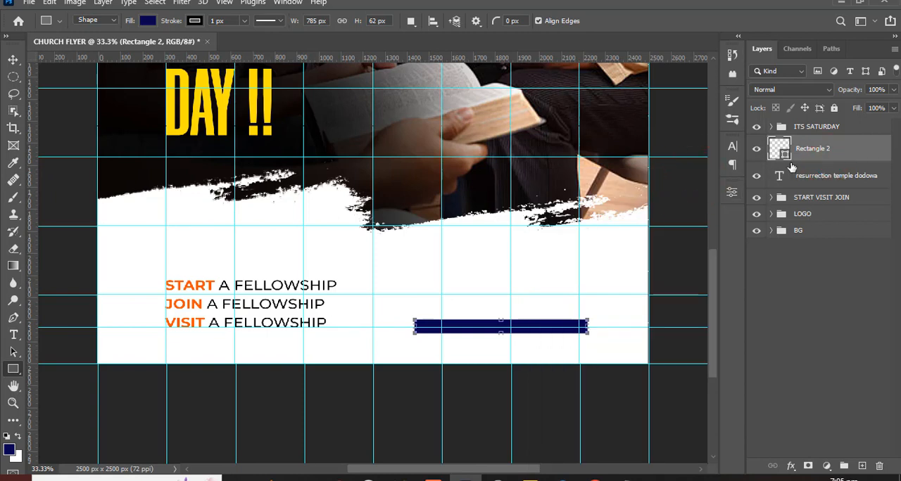
# - Nudge the navy rectangle up until its bottom edge sits on the horizontal guide below the invitation text
pyautogui.hotkey('shift', 'Up')
pyautogui.press('Up')
pyautogui.press('Up')
pyautogui.press('v')
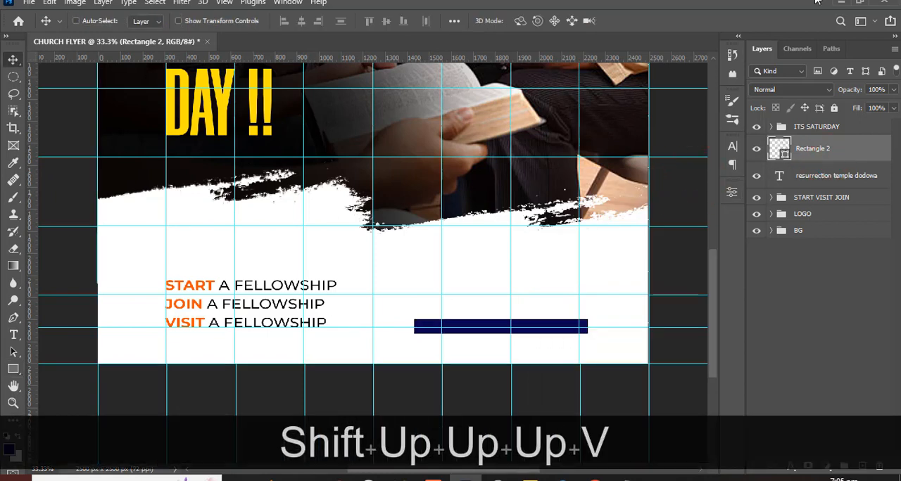
pyautogui.hotkey('shift', 'Up')
pyautogui.hotkey('shift', 'Up')
pyautogui.hotkey('shift', 'Up')
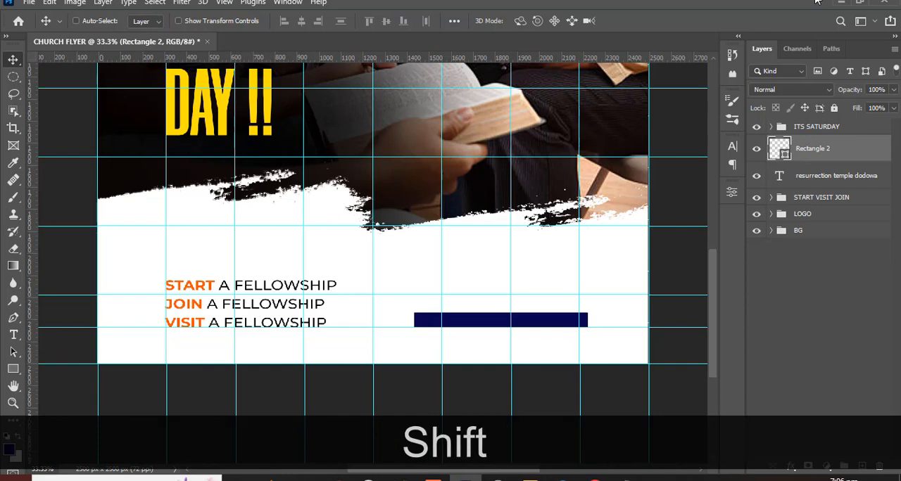
# - Nudge the navy rectangle sideways until its right edge aligns with the vertical guide near the flyer's right side
pyautogui.hotkey('shift', 'Left')
pyautogui.hotkey('shift', 'Left')
pyautogui.hotkey('shift', 'Left')
pyautogui.hotkey('shift', 'Left')
pyautogui.hotkey('shift', 'Left')
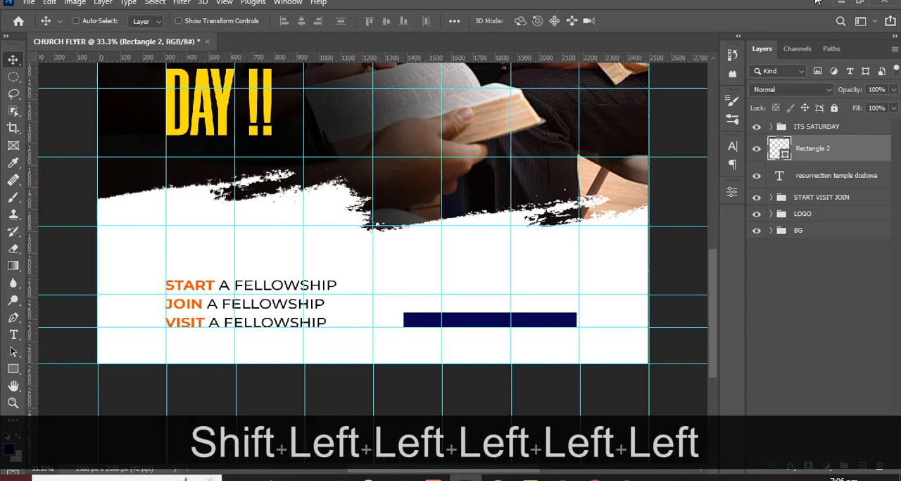
pyautogui.press('Right')
pyautogui.press('Right')
pyautogui.press('Right')
pyautogui.press('Right')
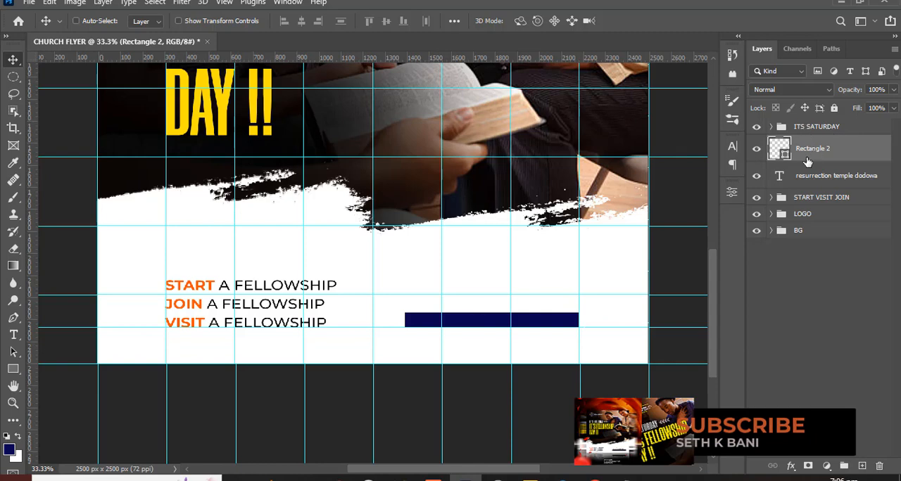
# - Place the rectangle layer beneath the temple text layer and colour the text with the yellow sampled from the headline word DAY
pyautogui.moveTo(806, 159); pyautogui.dragTo(804, 178)
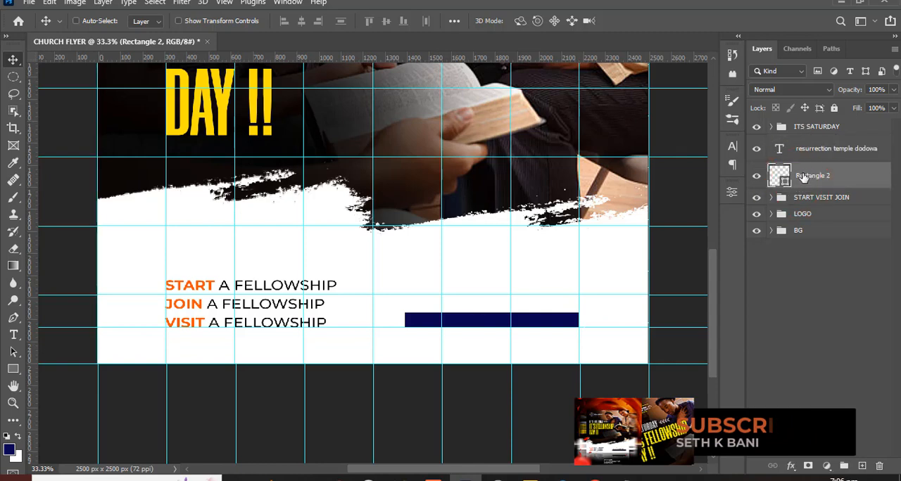
pyautogui.click(770, 150)
pyautogui.click(734, 150)
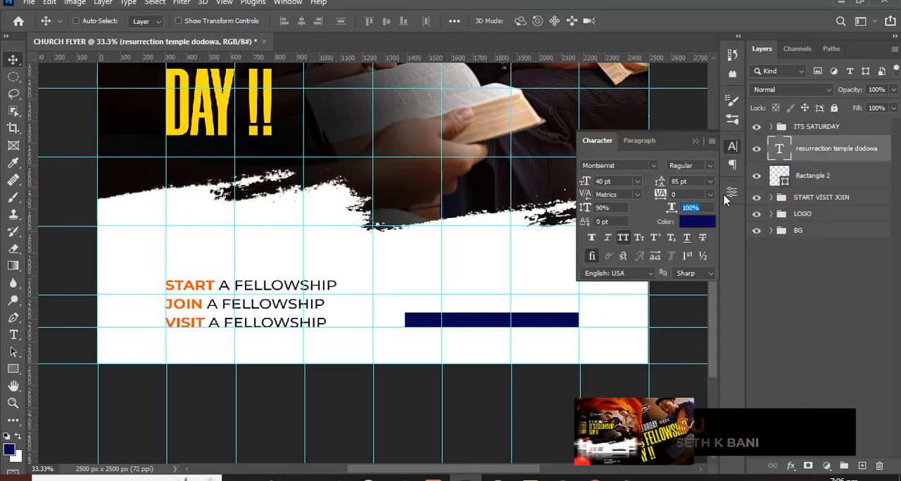
pyautogui.click(704, 223)
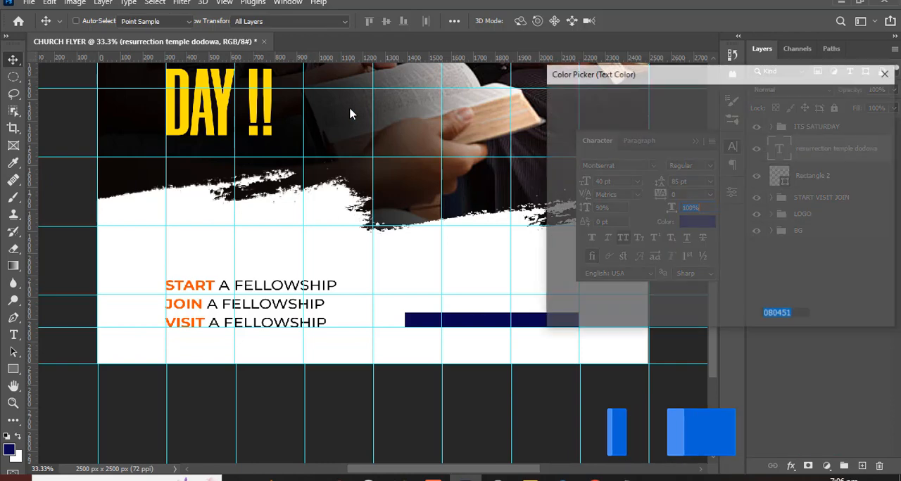
pyautogui.click(219, 84)
pyautogui.click(852, 101)
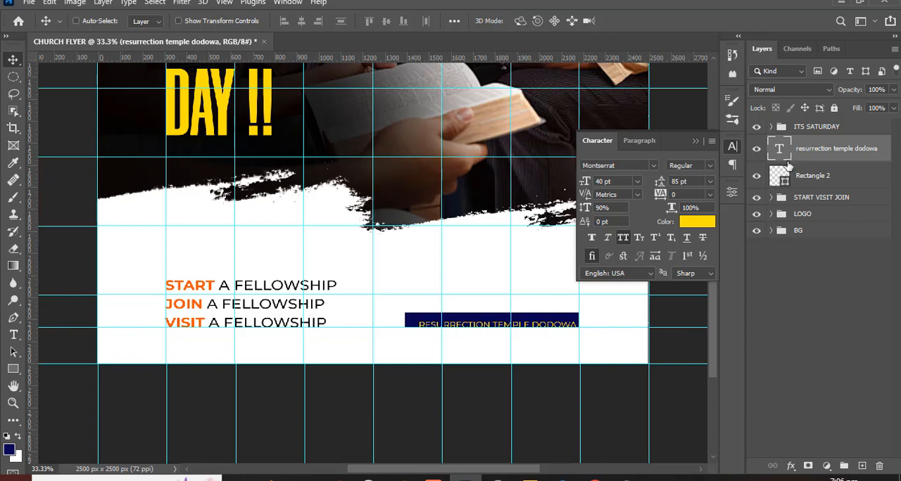
# - Load the rectangle's outline as a selection and centre the temple text horizontally and vertically within it
pyautogui.press('ctrl')
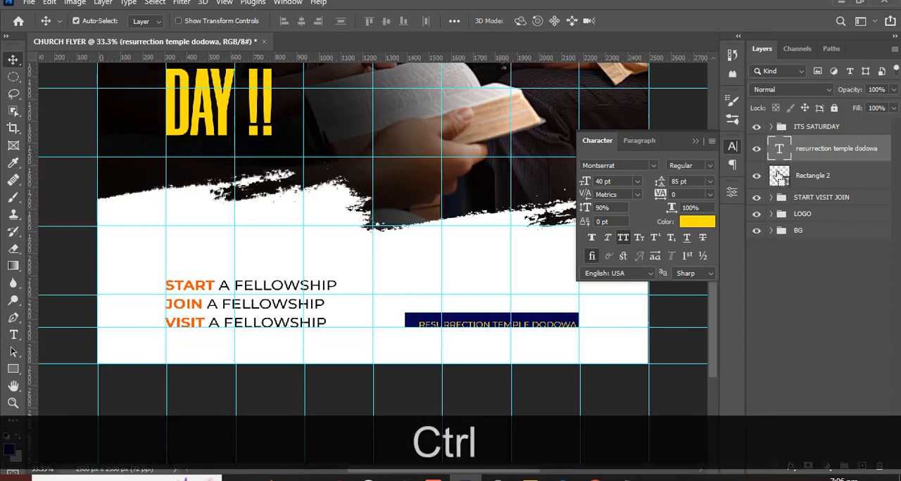
pyautogui.keyDown('ctrl'); pyautogui.click(780, 178); pyautogui.keyUp('ctrl')
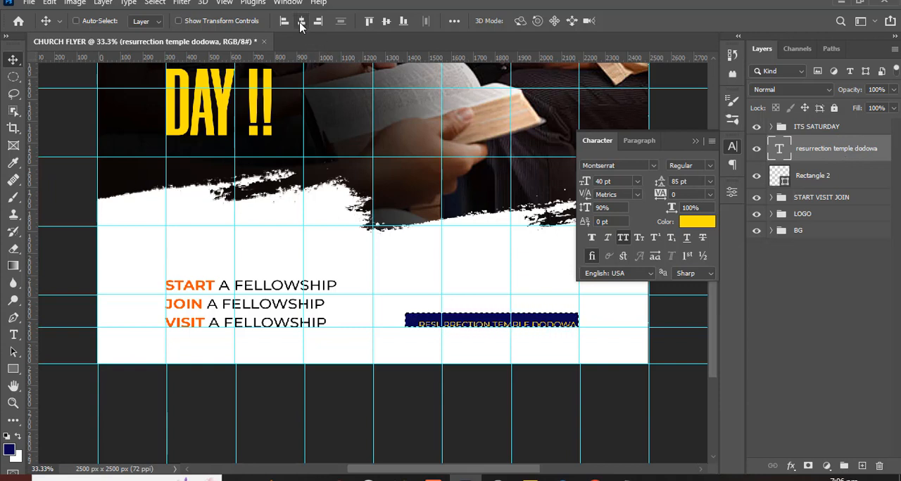
pyautogui.click(14, 60)
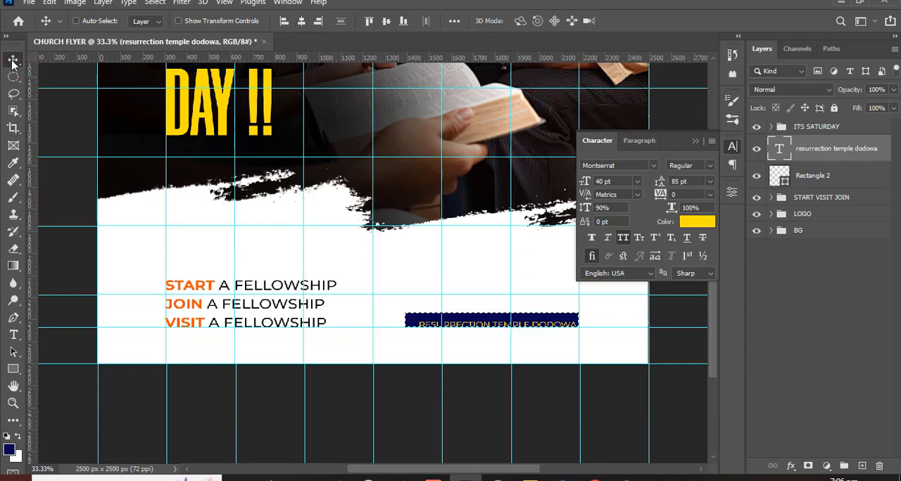
pyautogui.click(303, 22)
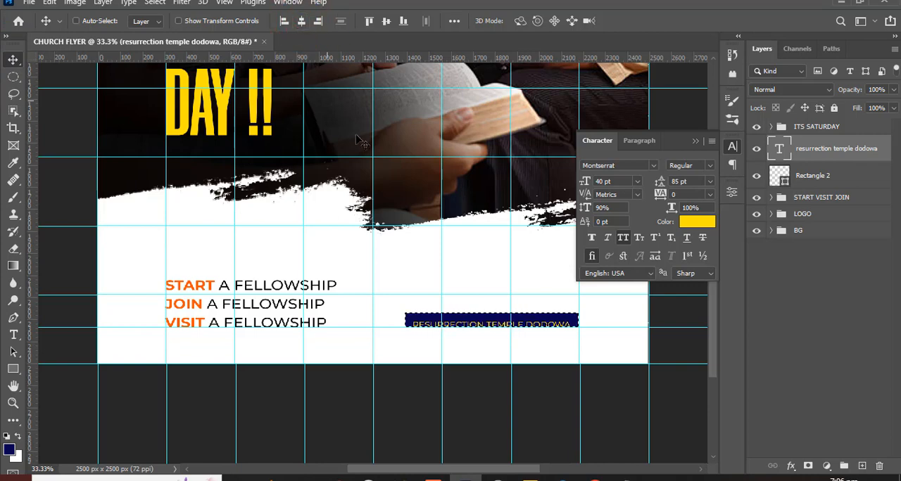
pyautogui.click(385, 21)
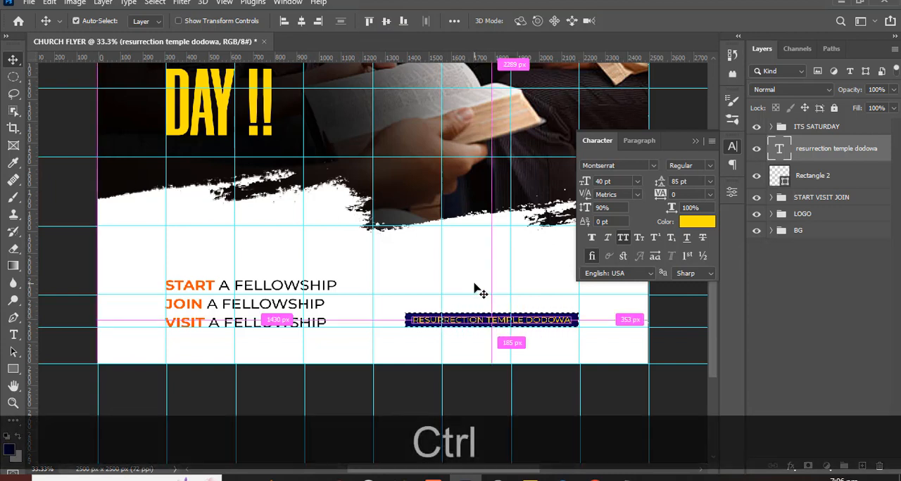
# - Clear the selection, duplicate the temple text layer and nudge the copy up until it sits just above the navy bar
pyautogui.hotkey('ctrl', 'd')
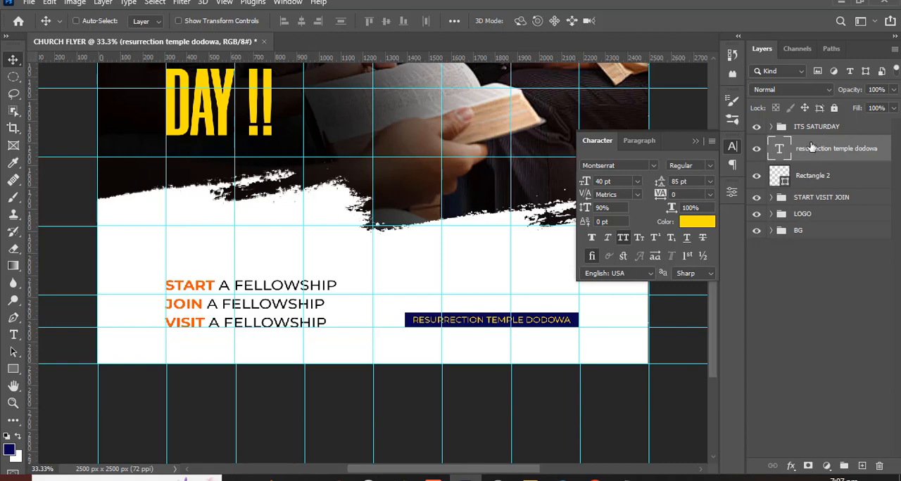
pyautogui.hotkey('ctrl', 'j')
pyautogui.press('v')
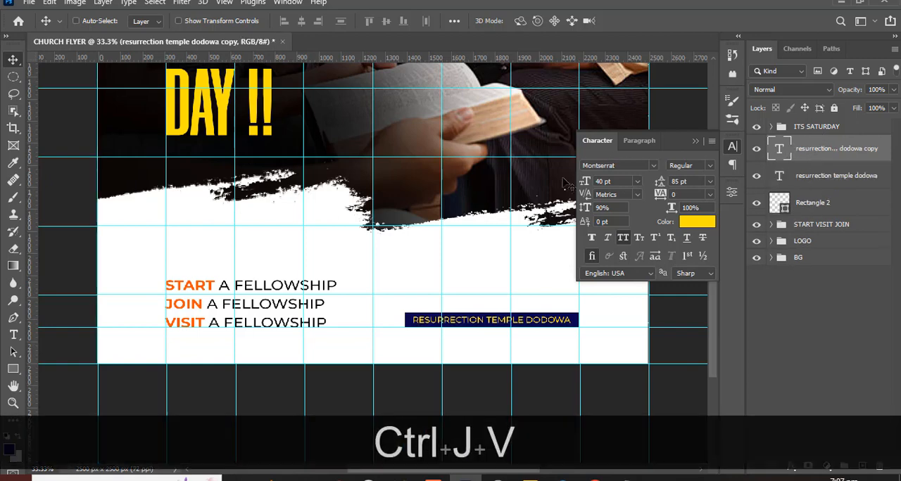
pyautogui.hotkey('shift', 'Up')
pyautogui.hotkey('shift', 'Up')
pyautogui.hotkey('shift', 'Up')
pyautogui.hotkey('shift', 'Up')
pyautogui.hotkey('shift', 'Up')
pyautogui.hotkey('shift', 'Up')
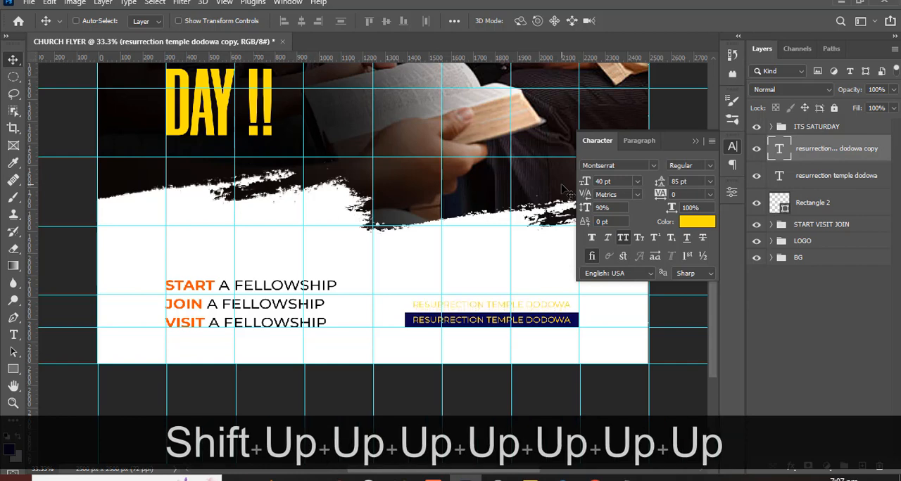
# - Set the colour of the duplicated text above the bar to black, 000000
pyautogui.click(697, 223)
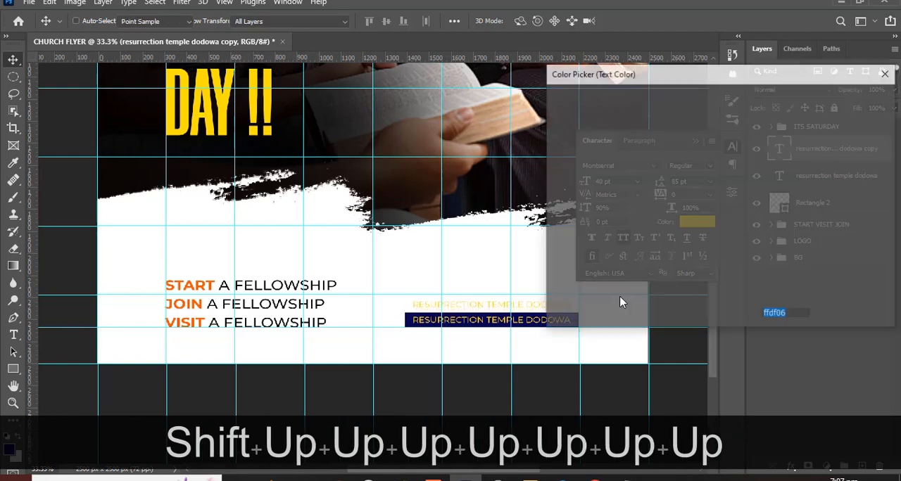
pyautogui.write('000000')
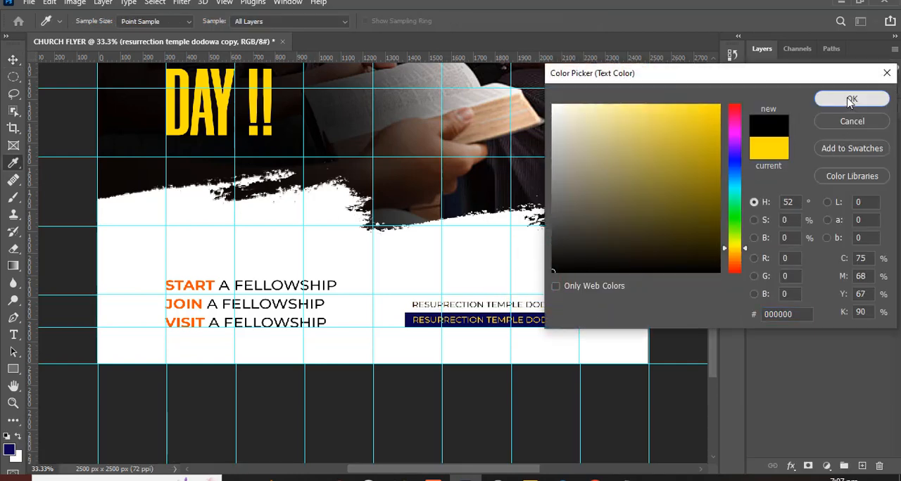
pyautogui.click(851, 98)
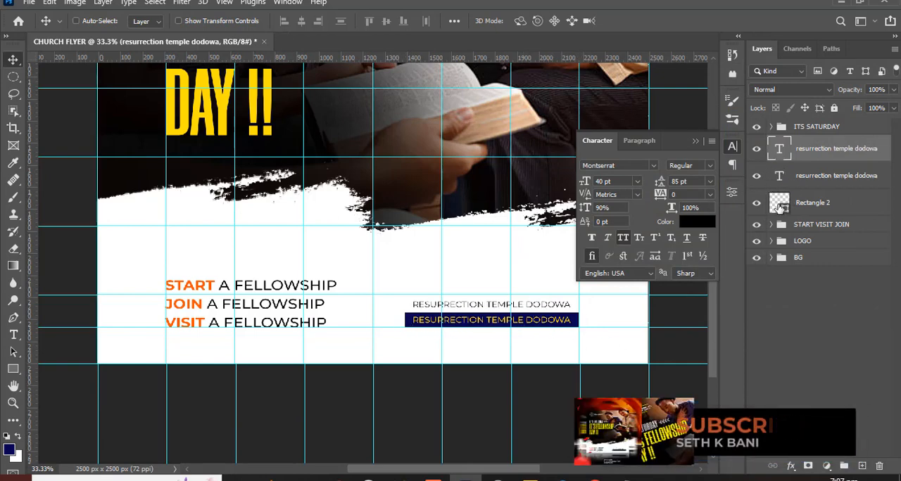
# - Change the fill colour of the rectangle behind the temple text to 070102
pyautogui.hotkey('ctrl', '0')
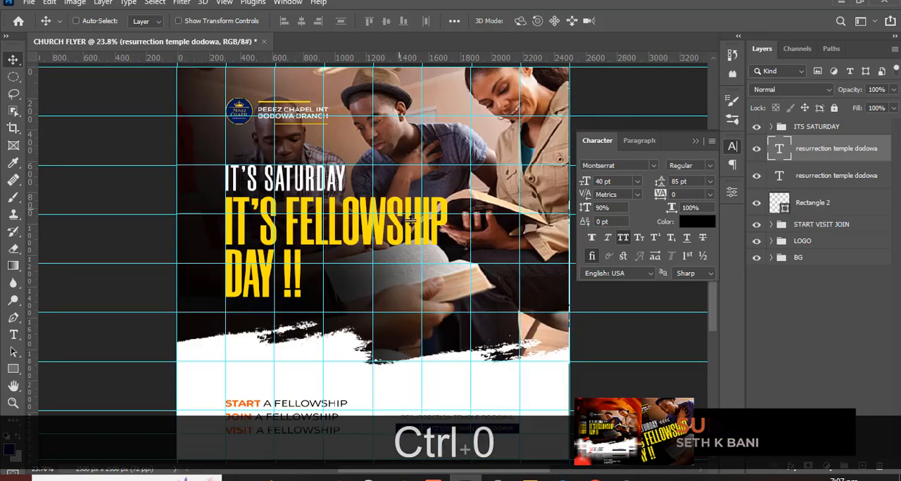
pyautogui.scroll(-3, 415, 126)
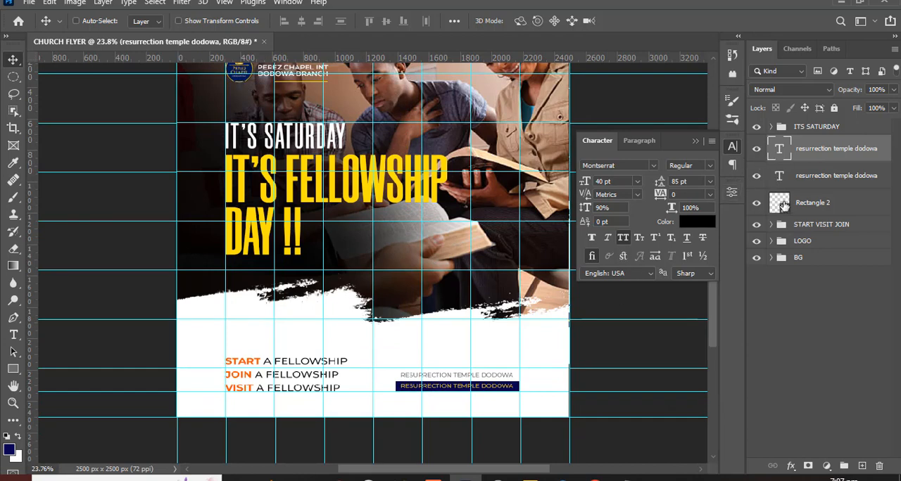
pyautogui.doubleClick(782, 203)
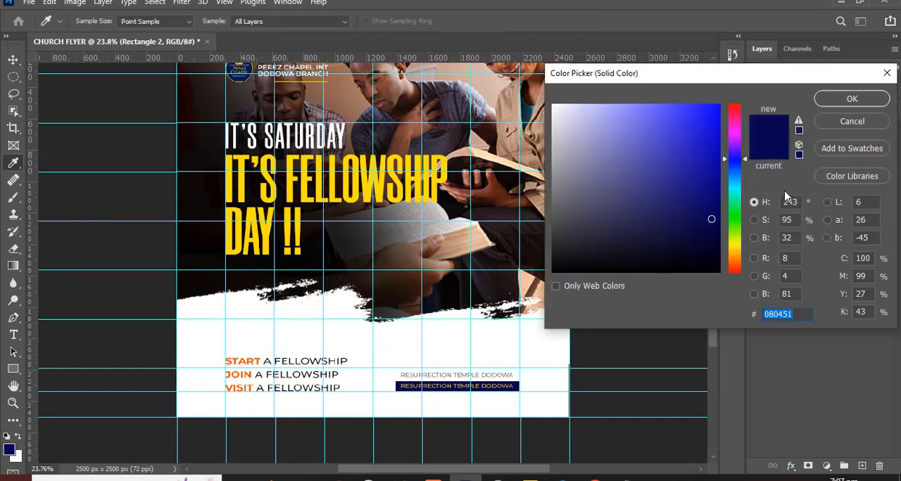
pyautogui.write('07')
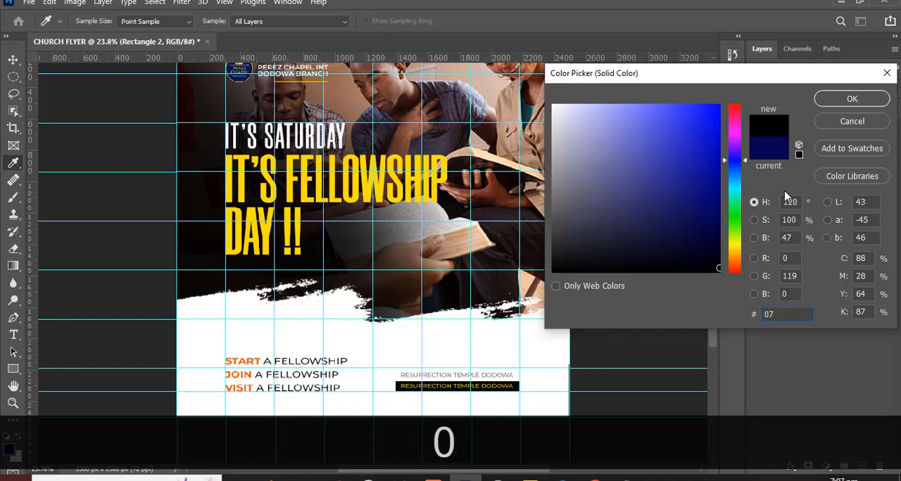
pyautogui.write('0102')
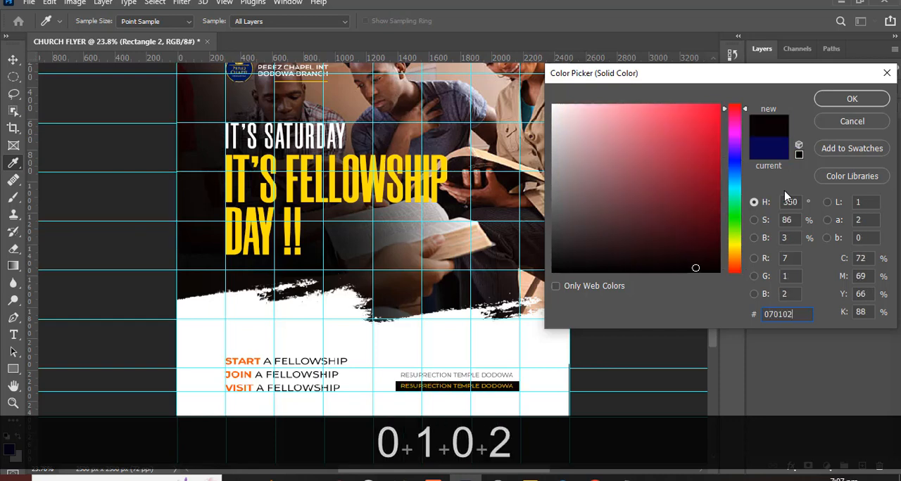
pyautogui.click(849, 99)
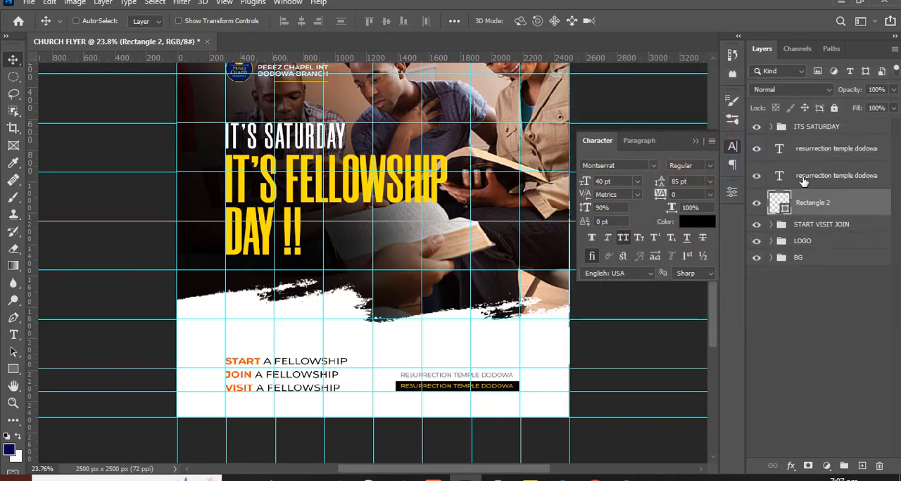
# - Identify the duplicated text layer by toggling its visibility, and copy the "Call Us On" phone line from the 28.txt notes in Notepad
pyautogui.click(755, 149)
pyautogui.click(755, 148)
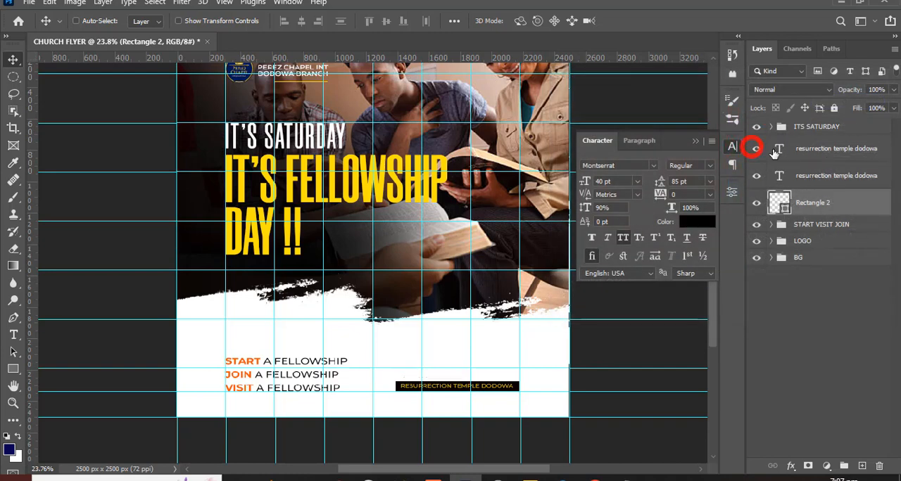
pyautogui.click(786, 156)
pyautogui.click(627, 477)
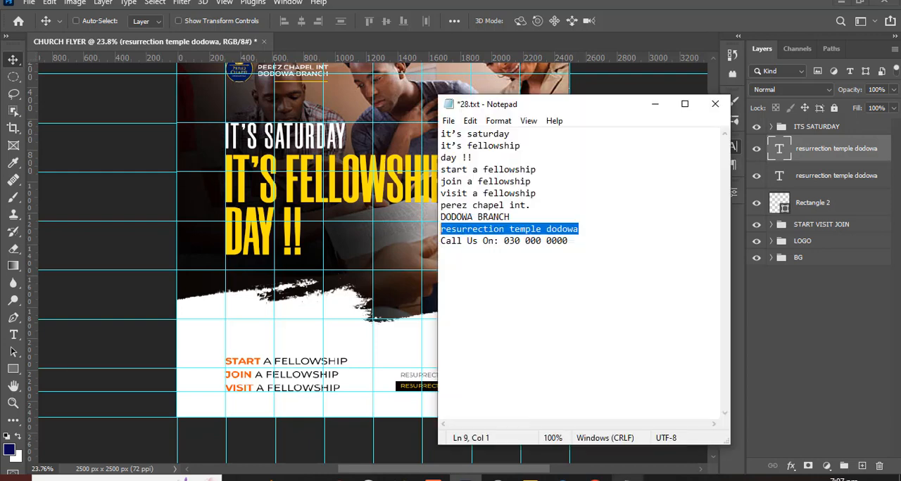
pyautogui.moveTo(570, 240); pyautogui.dragTo(424, 242)
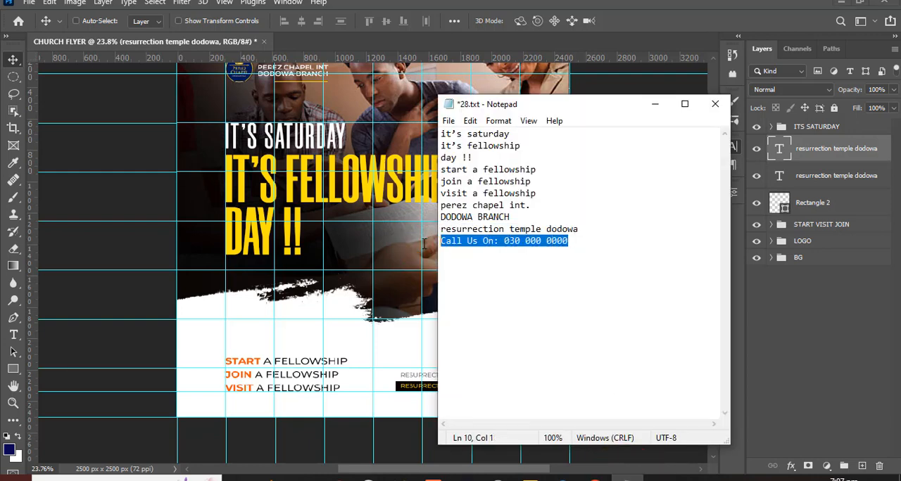
pyautogui.hotkey('ctrl', 'c')
pyautogui.click(630, 20)
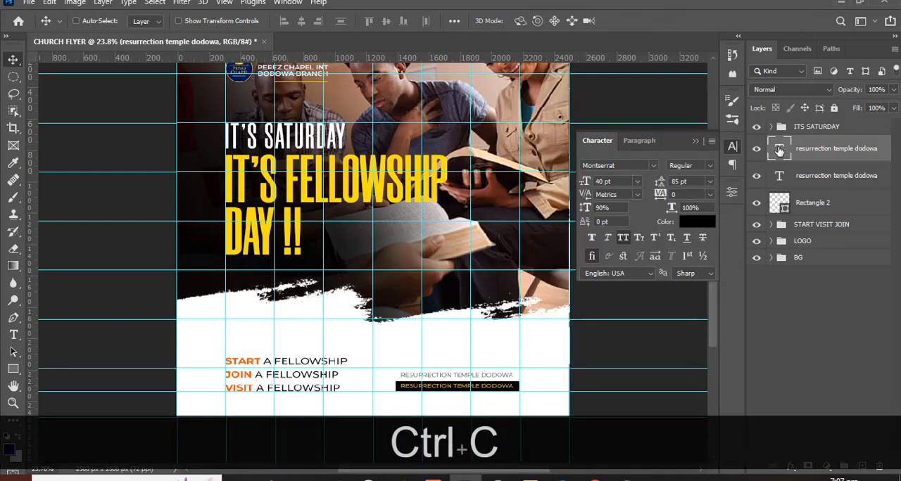
# - Replace the wording of the black text above the bar with the copied "Call Us On" phone line
pyautogui.doubleClick(779, 150)
pyautogui.hotkey('ctrl', 'v')
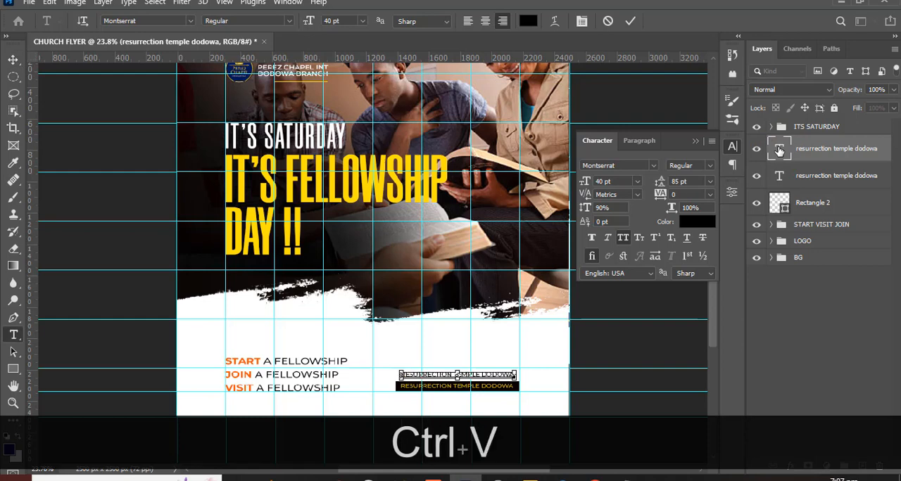
pyautogui.hotkey('ctrl', 'Return')
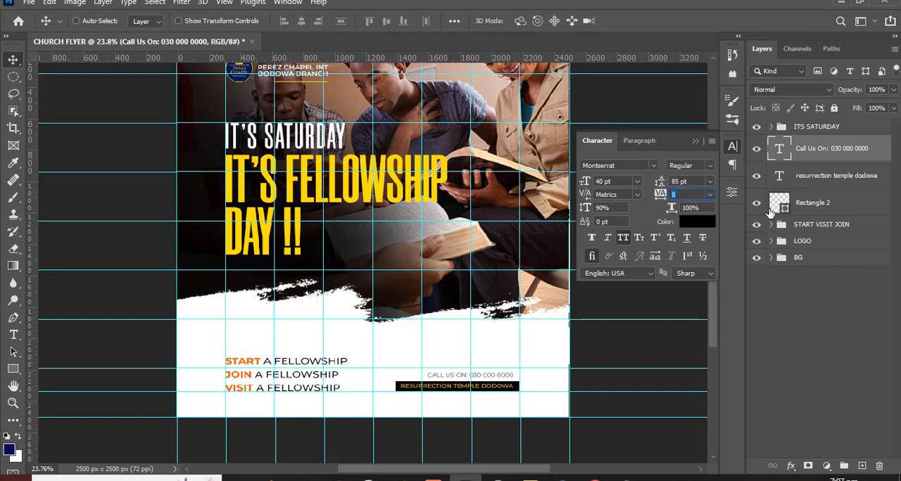
# - Try tracking values of 300 and 250 on the phone line above the bar
pyautogui.write('399')
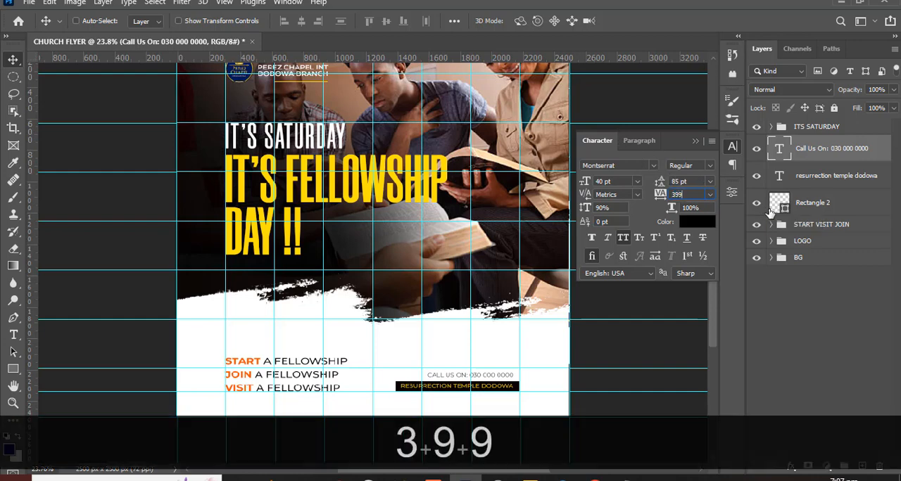
pyautogui.press('BackSpace')
pyautogui.press('BackSpace')
pyautogui.write('00')
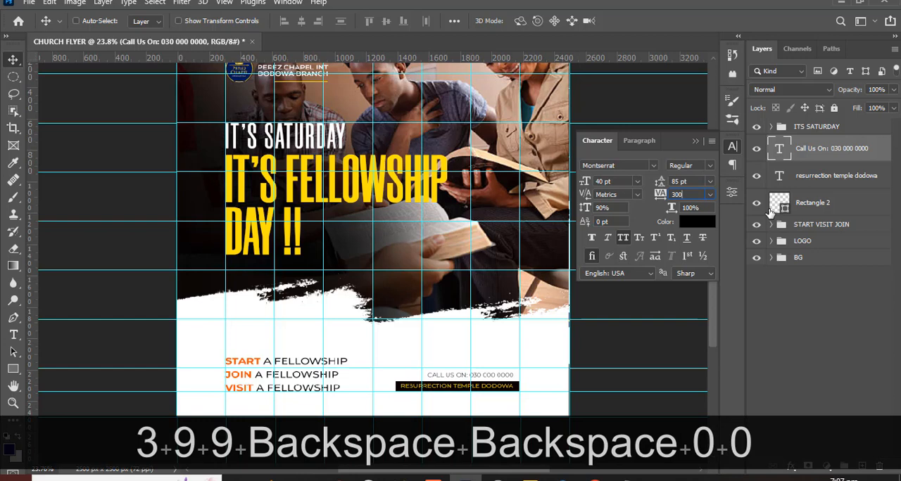
pyautogui.press('Return')
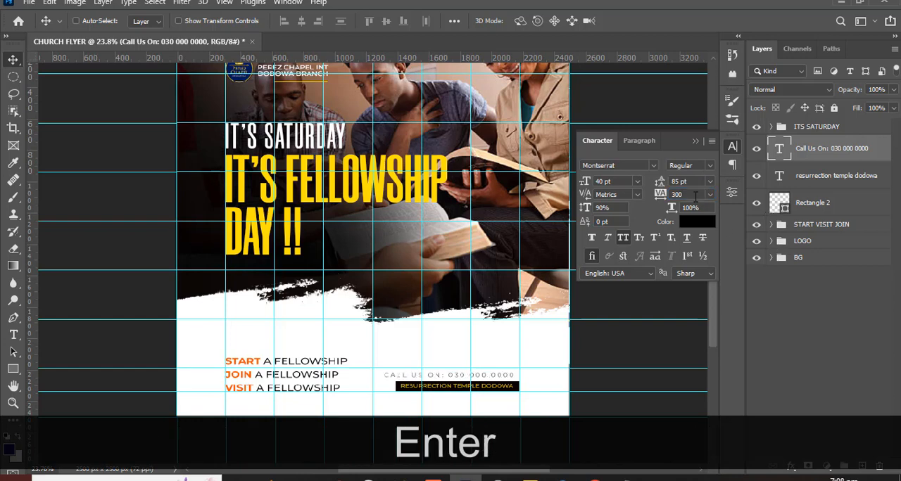
pyautogui.write('2509')
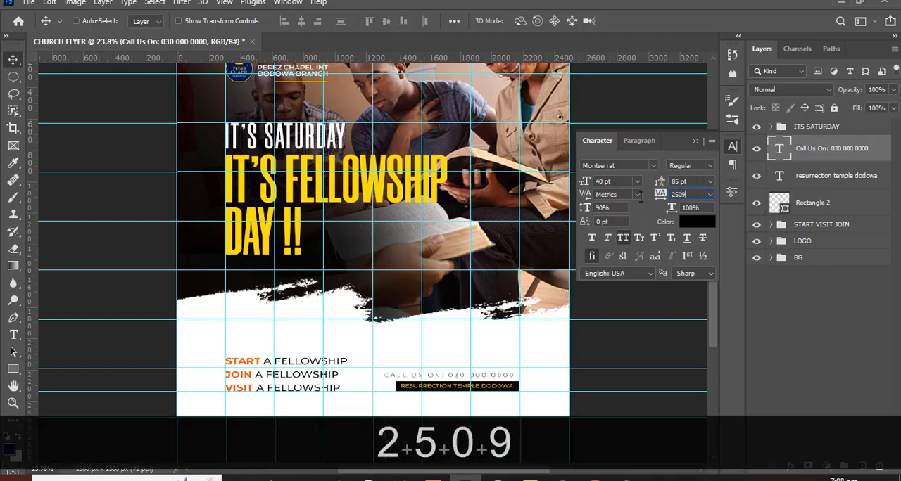
pyautogui.press('Return')
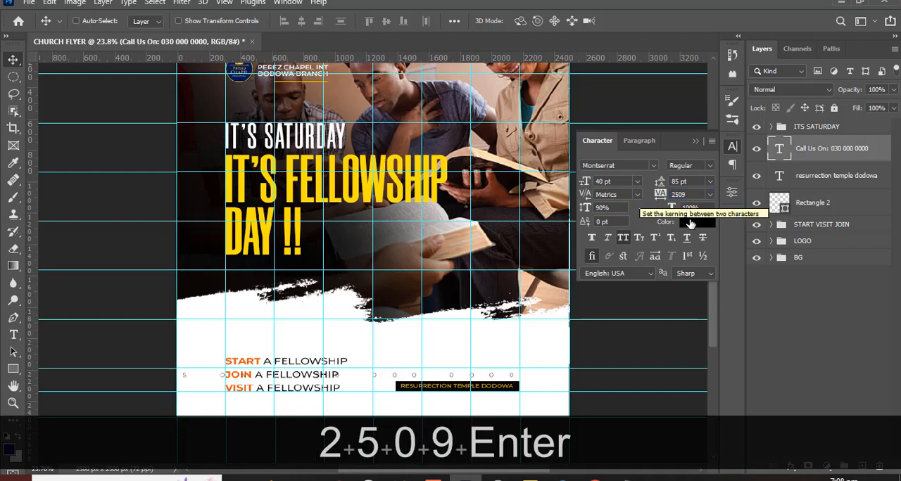
pyautogui.click(685, 196)
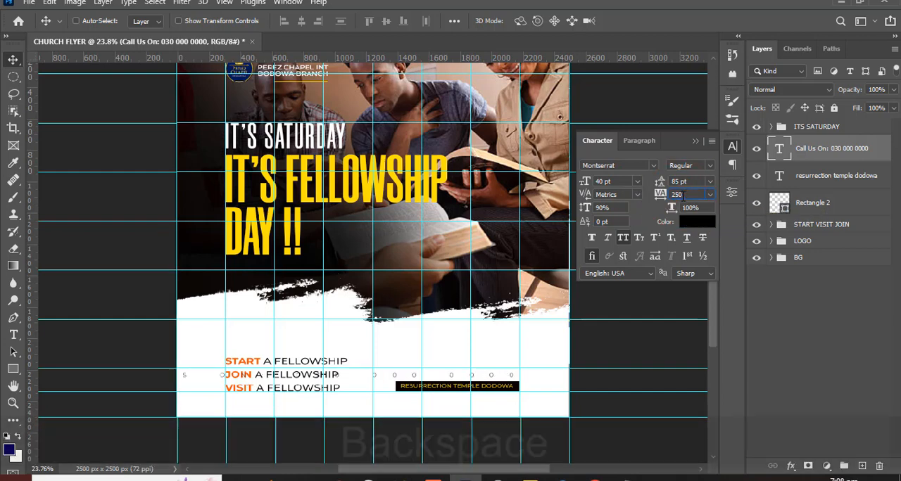
pyautogui.press('Return')
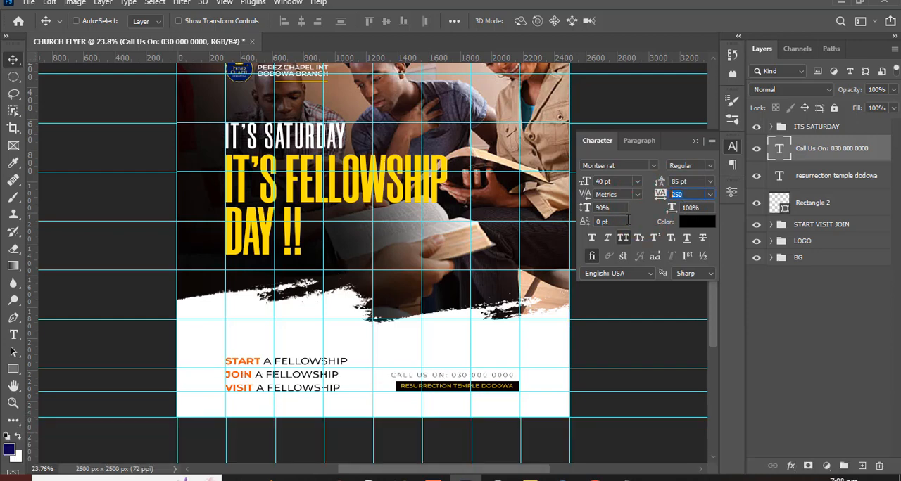
# - Set the phone line's tracking to 230 and nudge it sideways until its end aligns with the bar's right edge
pyautogui.write('230')
pyautogui.press('Return')
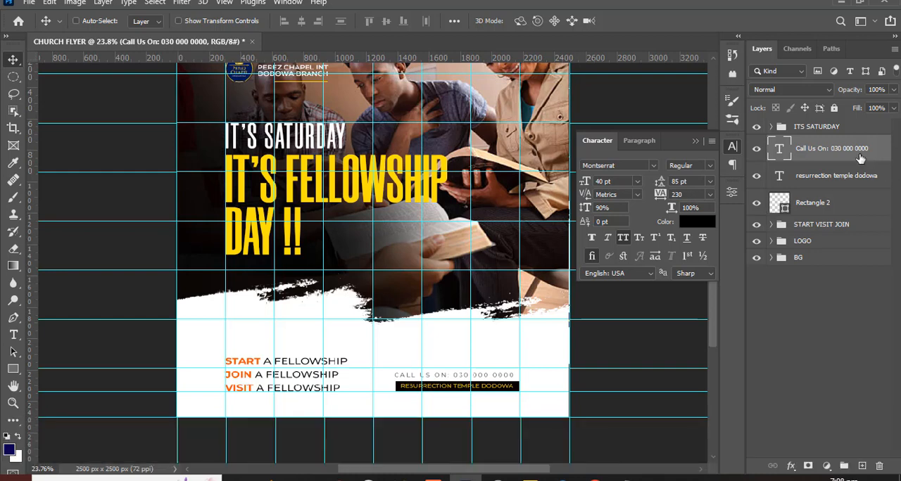
pyautogui.press('v')
pyautogui.hotkey('shift', 'Right')
pyautogui.hotkey('shift', 'Right')
pyautogui.hotkey('shift', 'Right')
pyautogui.hotkey('shift', 'Right')
pyautogui.hotkey('shift', 'Right')
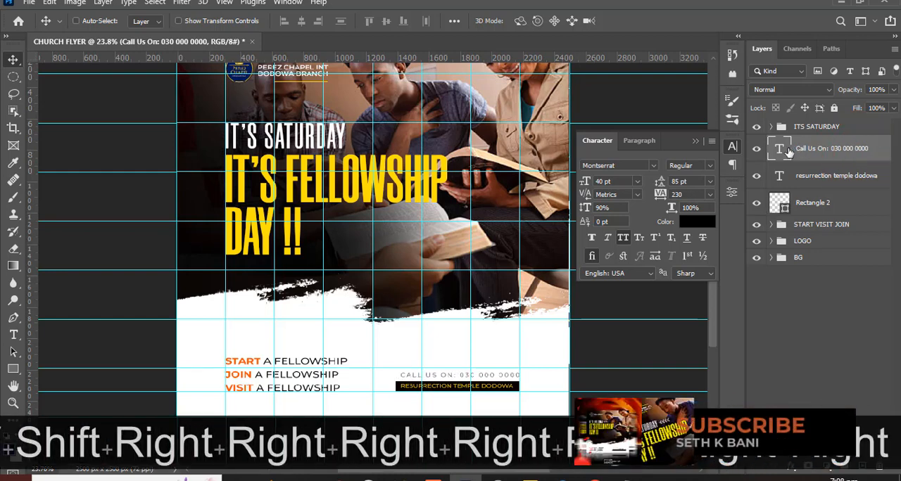
# - In the phone line, set the number to Montserrat ExtraBold and the words CALL US ON to Medium
pyautogui.doubleClick(781, 152)
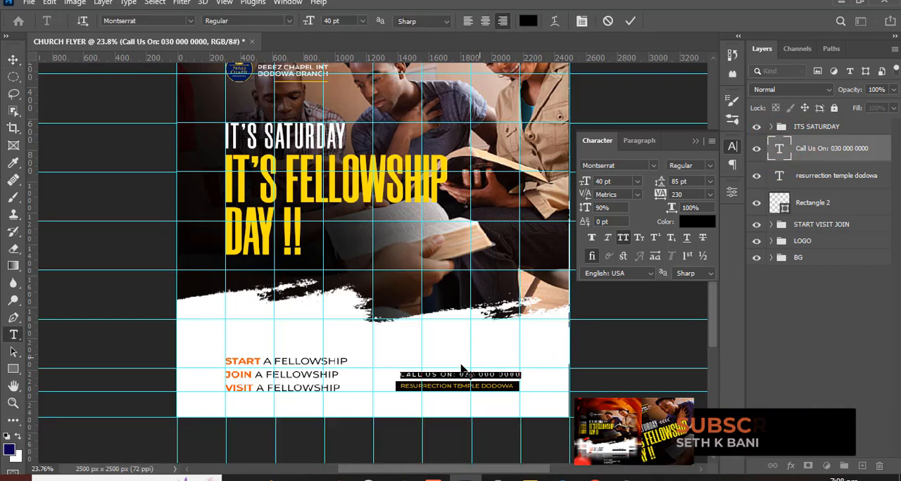
pyautogui.moveTo(457, 375); pyautogui.dragTo(541, 375)
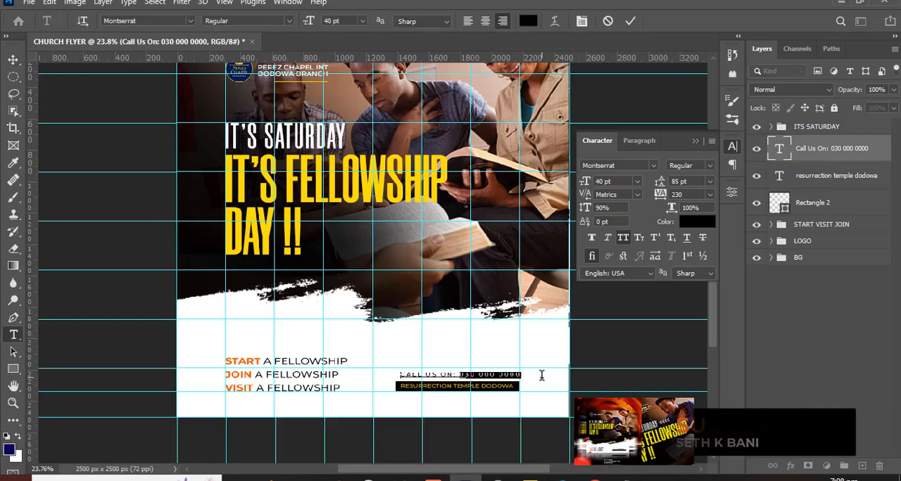
pyautogui.click(709, 170)
pyautogui.click(695, 305)
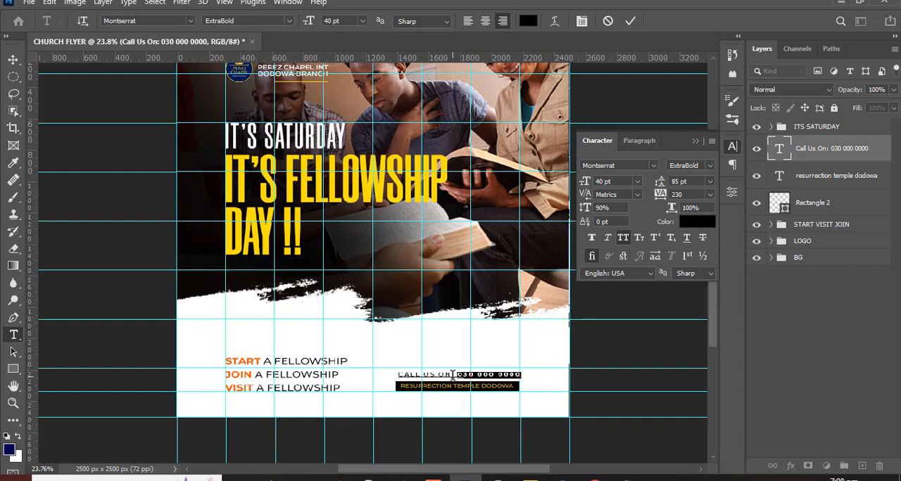
pyautogui.moveTo(452, 373); pyautogui.dragTo(376, 367)
pyautogui.click(707, 167)
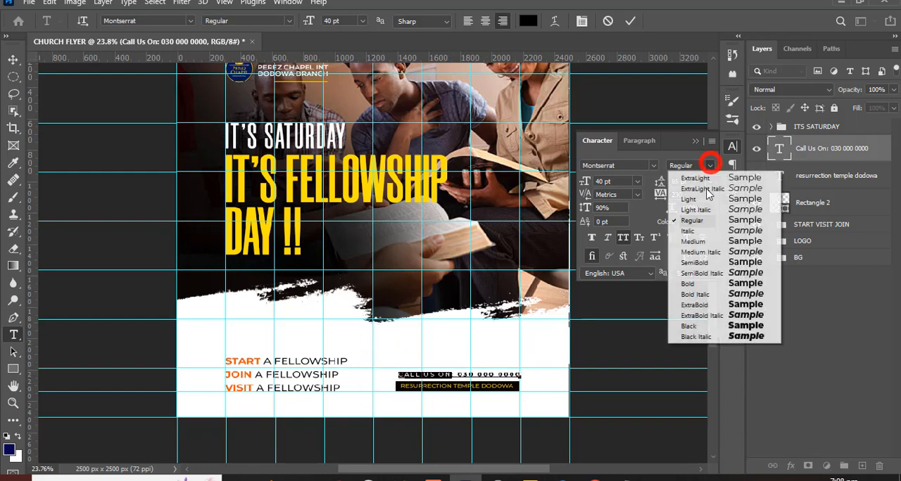
pyautogui.click(693, 242)
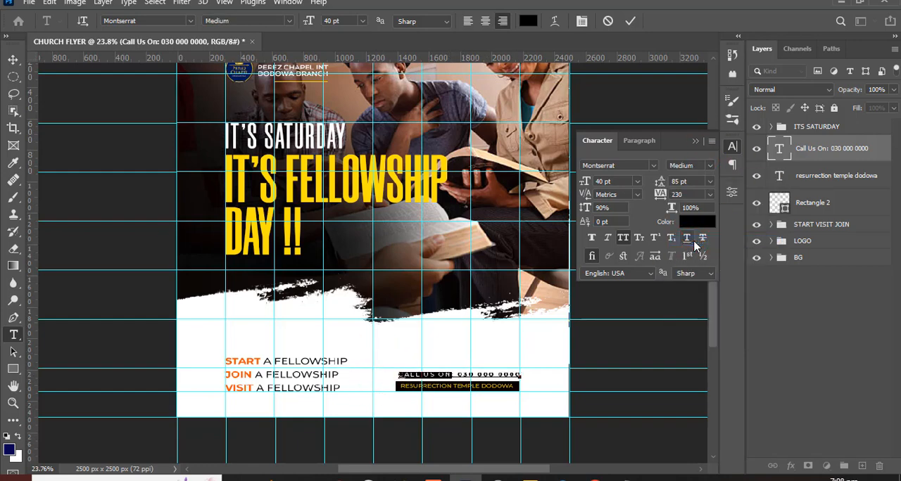
# - Group the phone line, the venue text and its bar, and name the group CALL US NOW
pyautogui.click(815, 155)
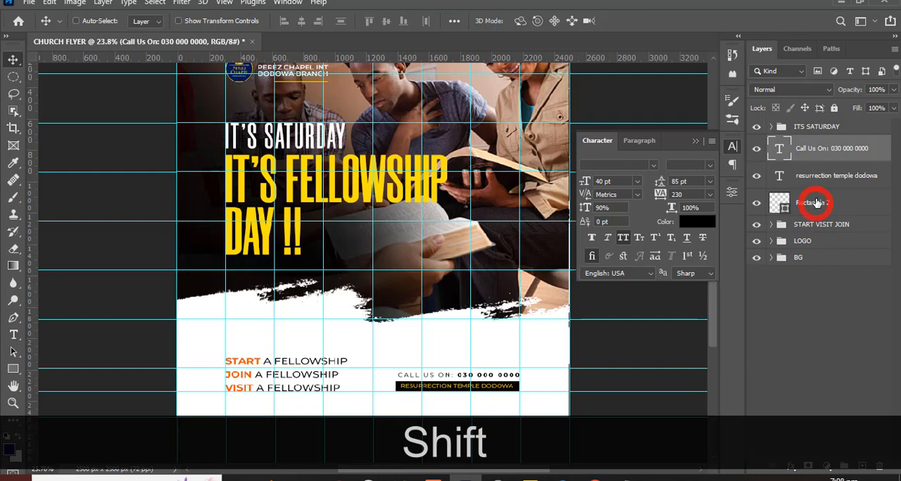
pyautogui.keyDown('shift'); pyautogui.click(815, 202); pyautogui.keyUp('shift')
pyautogui.hotkey('ctrl', 'shift', 'g')
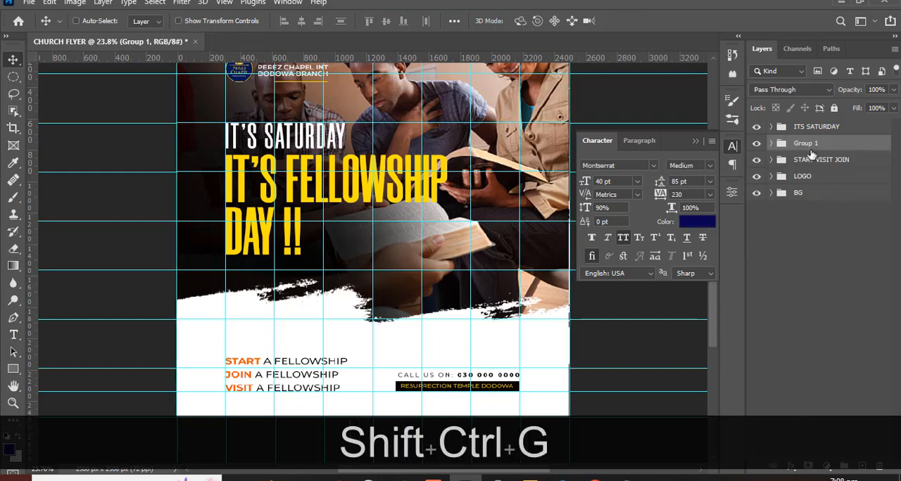
pyautogui.doubleClick(808, 143)
pyautogui.write('C')
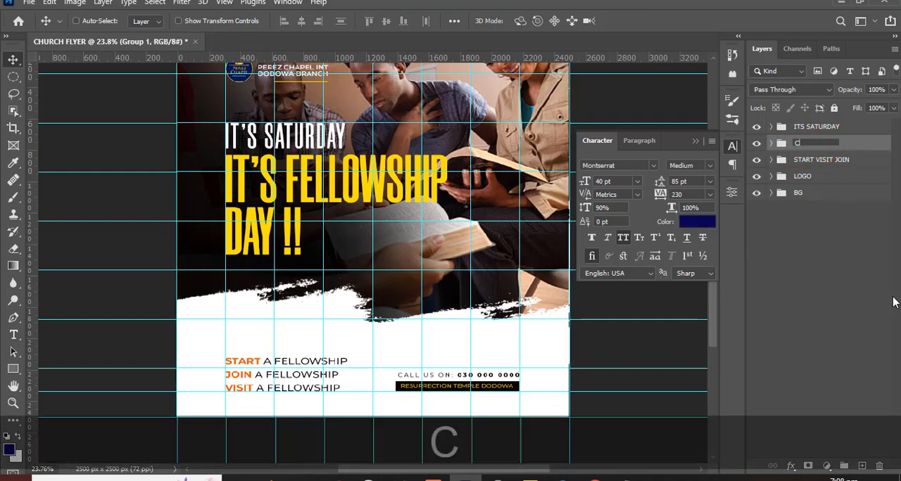
pyautogui.write('ALL US NOW')
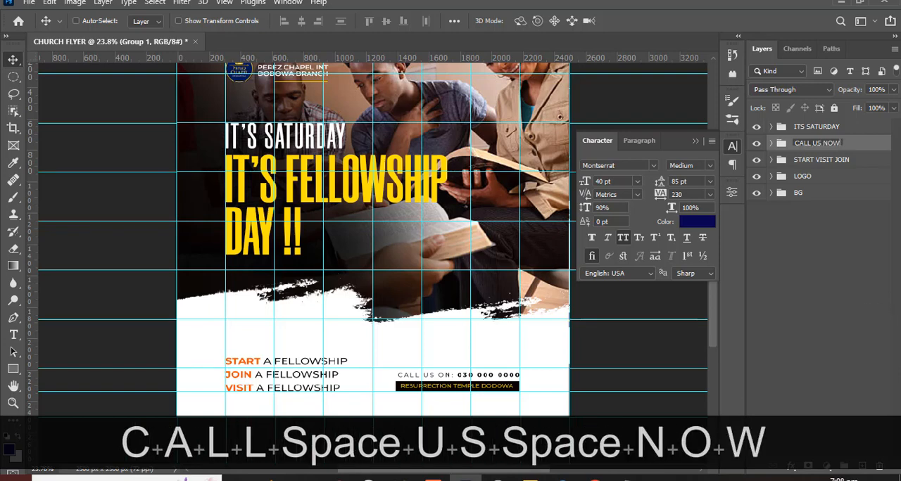
pyautogui.press('Return')
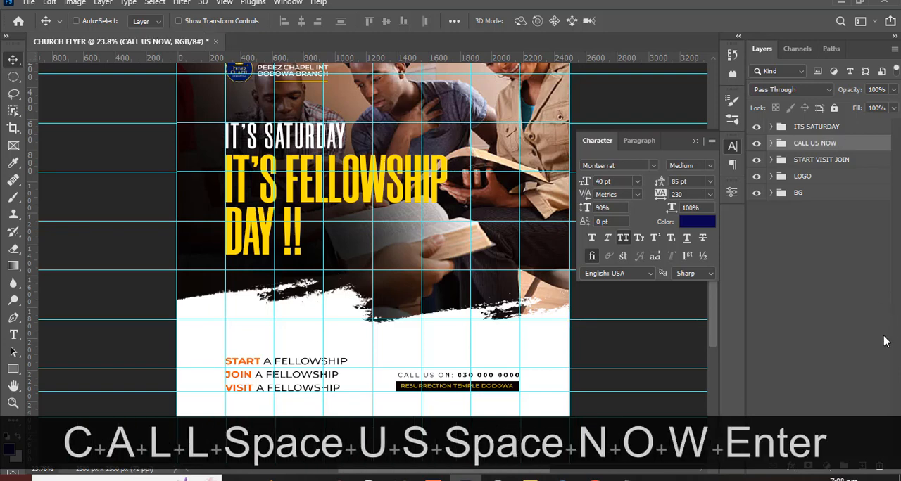
# - Hide the guides and examine the flyer's overall layout and its lower contact area
pyautogui.hotkey('ctrl', 'h')
pyautogui.hotkey('ctrl', '-')
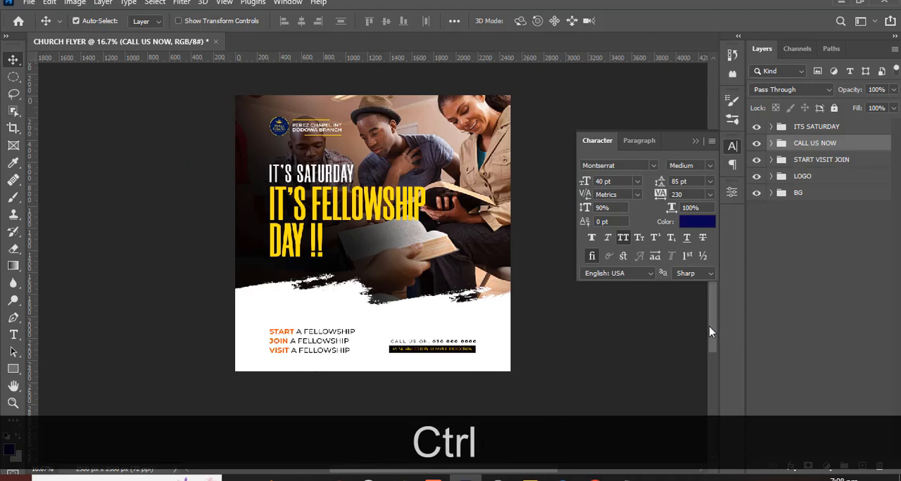
pyautogui.hotkey('ctrl', '-')
pyautogui.hotkey('ctrl', '=')
pyautogui.hotkey('ctrl', '=')
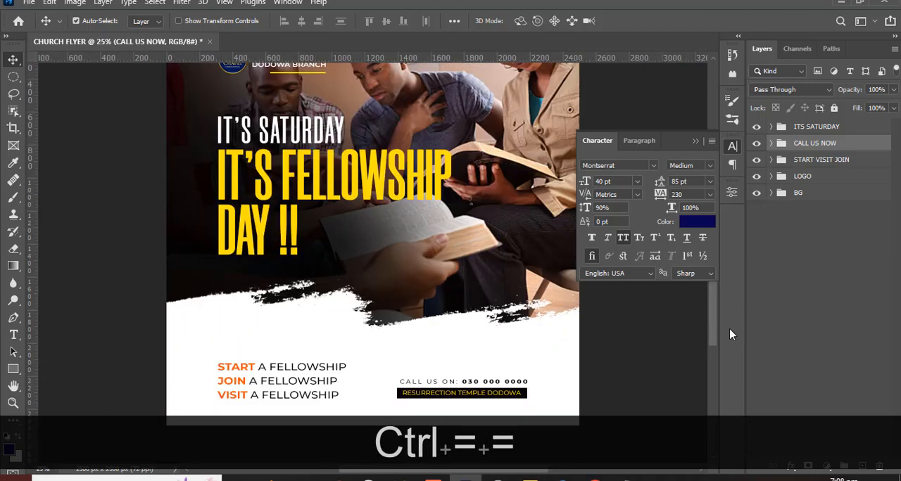
pyautogui.hotkey('ctrl', '-')
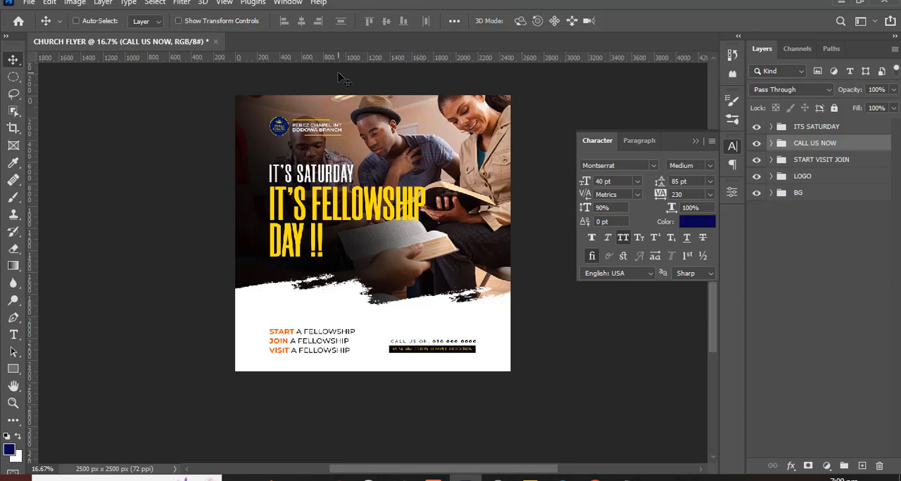
# - Add a new layer above the ITS SATURDAY group and choose the 1670 px chevron brush tip
pyautogui.click(816, 128)
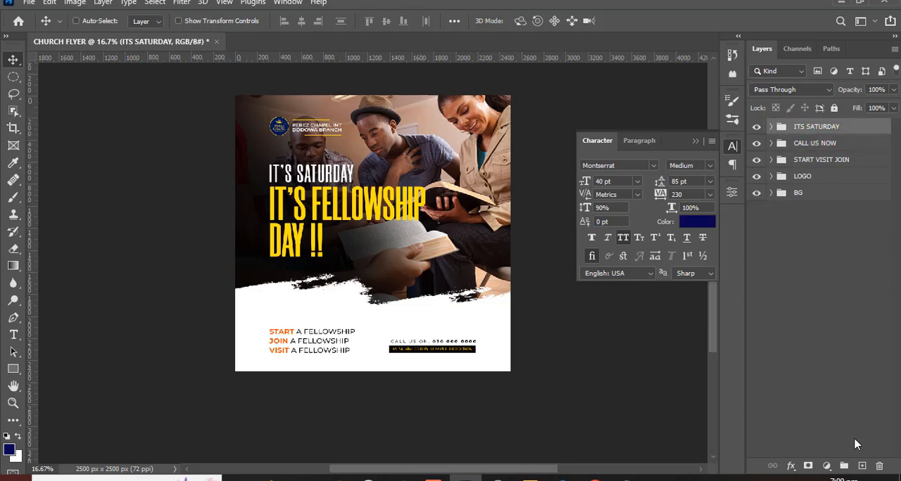
pyautogui.click(862, 466)
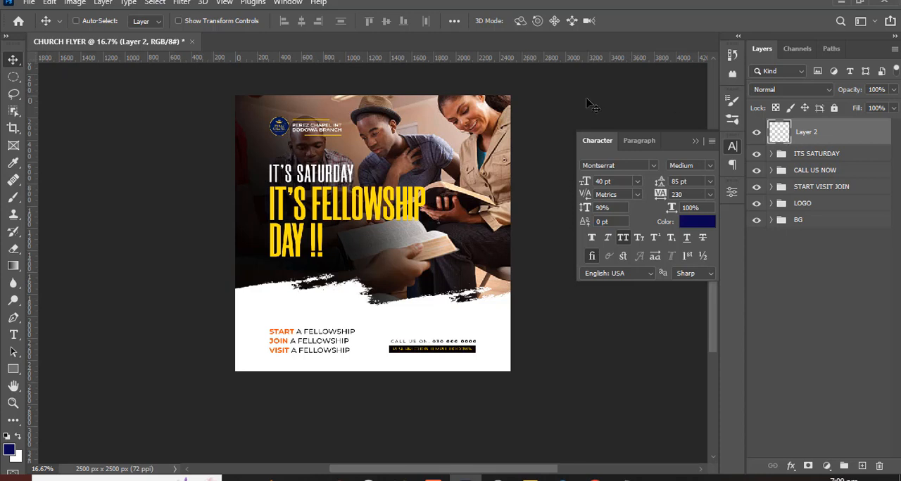
pyautogui.click(12, 199)
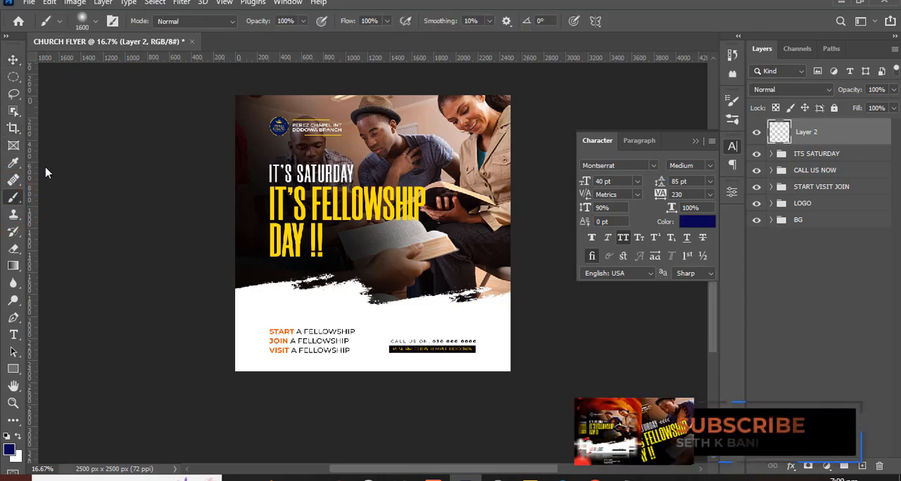
pyautogui.click(110, 23)
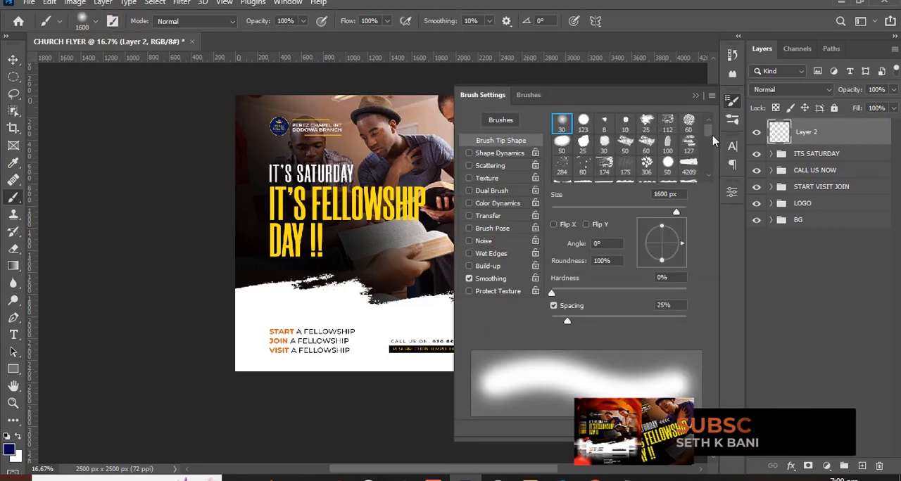
pyautogui.moveTo(709, 133)
pyautogui.mouseDown()
pyautogui.moveTo(709, 166)
pyautogui.moveTo(710, 153)
pyautogui.mouseUp()
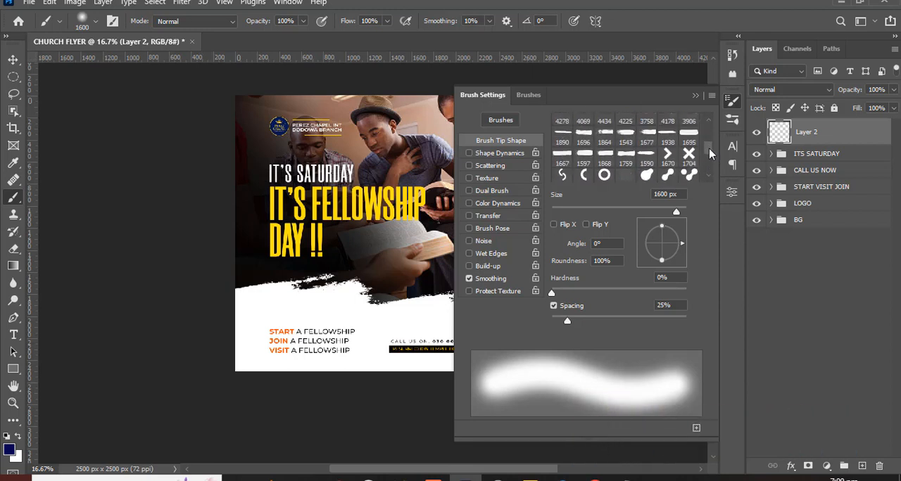
pyautogui.click(668, 157)
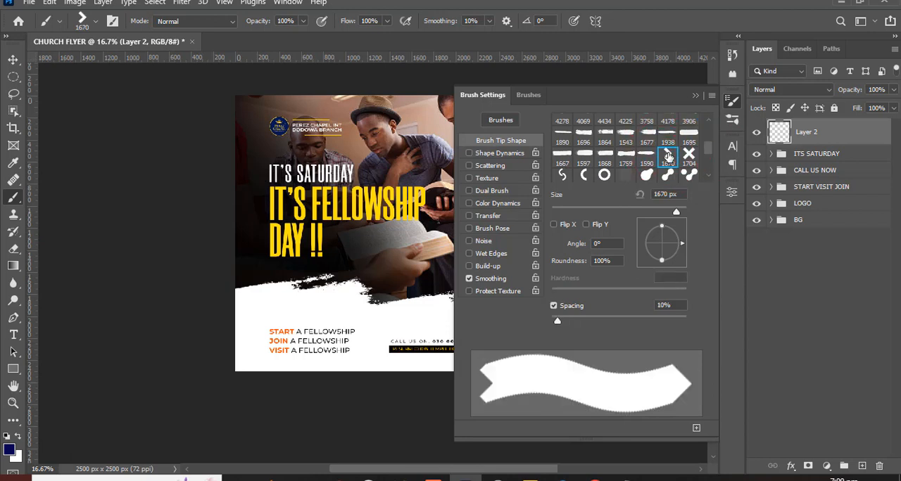
pyautogui.click(695, 95)
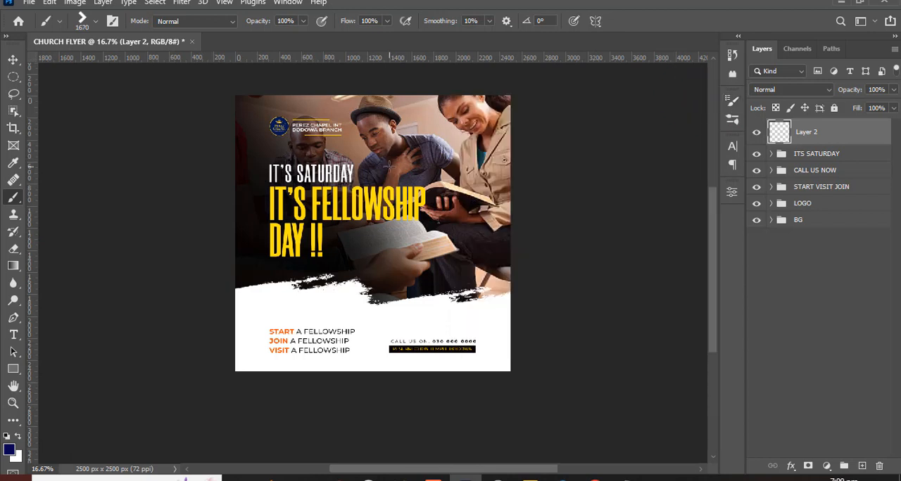
# - Reduce the chevron brush to 125 px and stamp one white chevron after the IT'S SATURDAY line
pyautogui.press('capslock')
pyautogui.press('[')
pyautogui.press('[')
pyautogui.press('[')
pyautogui.press('[')
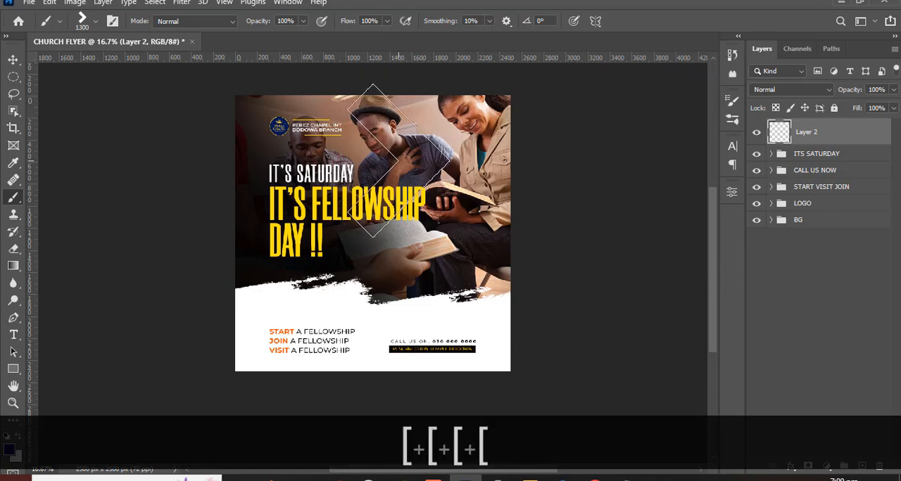
pyautogui.press('[')
pyautogui.press('[')
pyautogui.press('[')
pyautogui.press('[')
pyautogui.press('[')
pyautogui.press('[')
pyautogui.press('[')
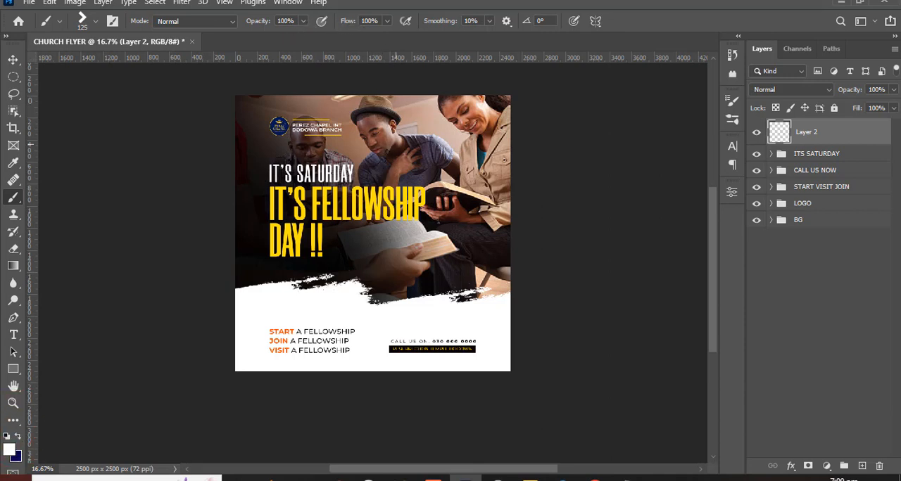
pyautogui.click(382, 172)
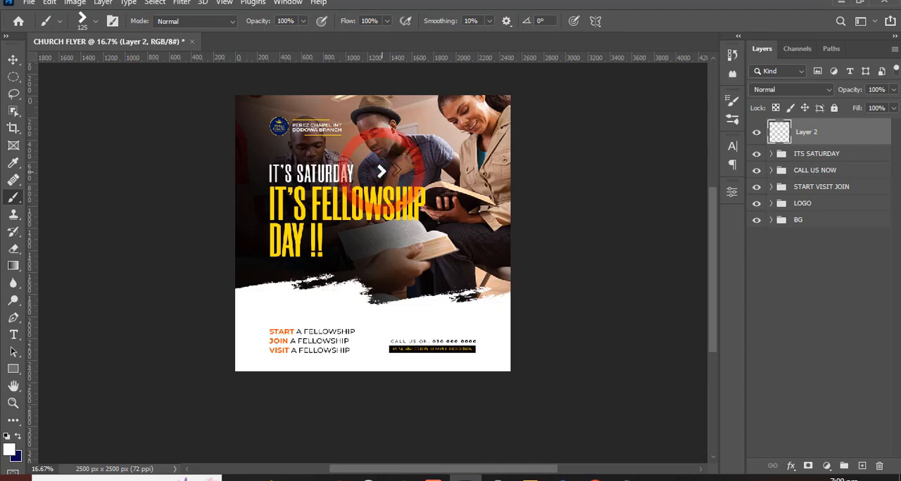
# - Duplicate the chevron layer and shift the copy sideways so it sits just after the first chevron
pyautogui.hotkey('ctrl', '=')
pyautogui.hotkey('ctrl', '=')
pyautogui.hotkey('ctrl', '=')
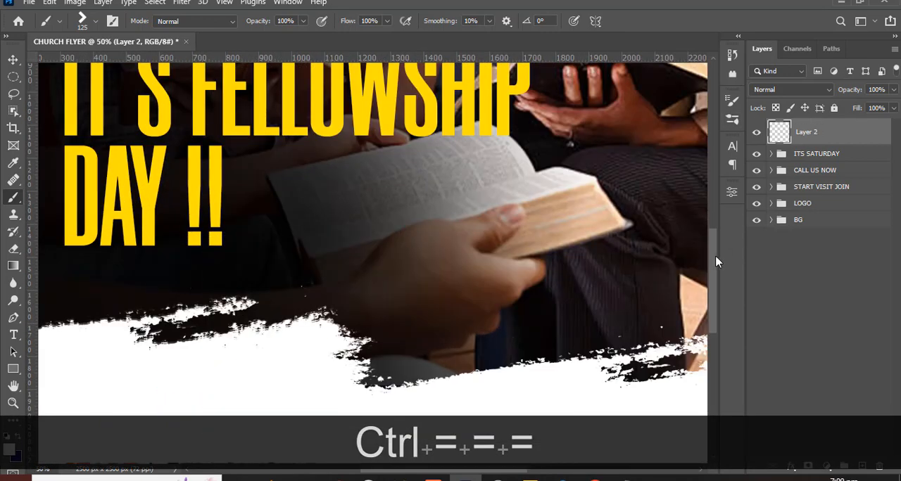
pyautogui.moveTo(716, 257); pyautogui.dragTo(717, 203)
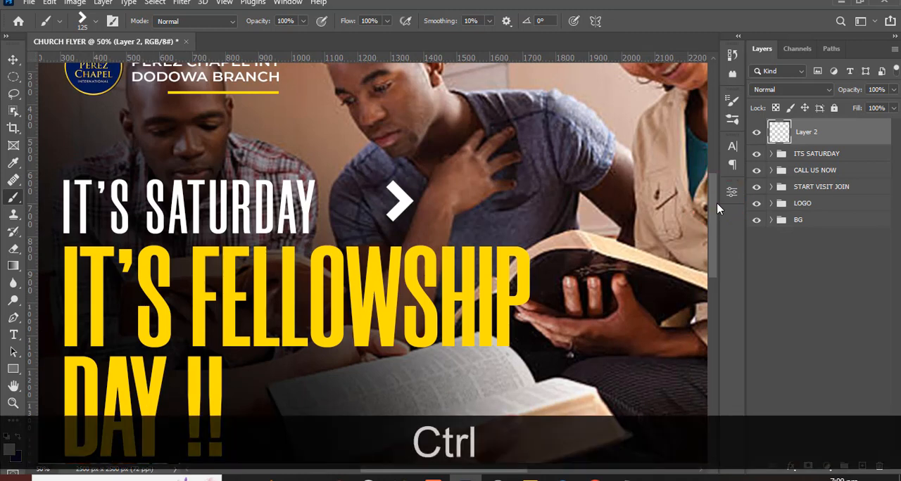
pyautogui.hotkey('ctrl', 'j')
pyautogui.press('v')
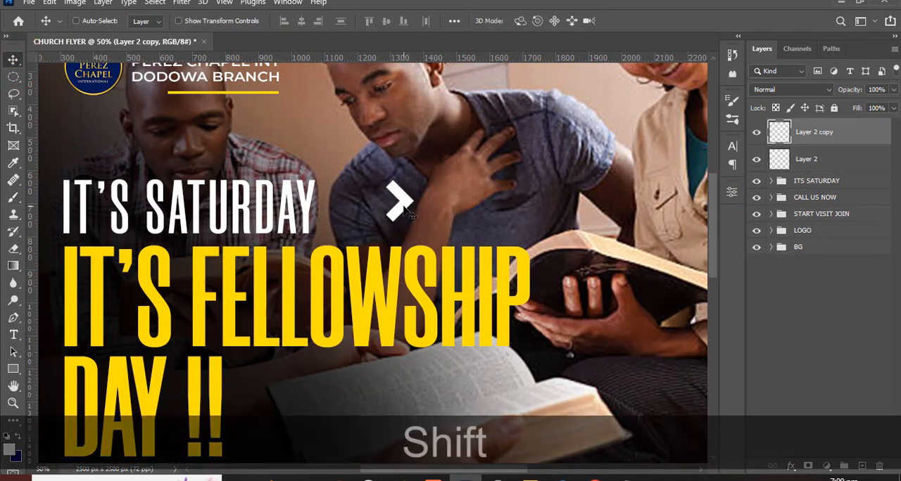
pyautogui.moveTo(405, 211); pyautogui.dragTo(419, 211)
pyautogui.press('Right')
pyautogui.press('Right')
pyautogui.press('Right')
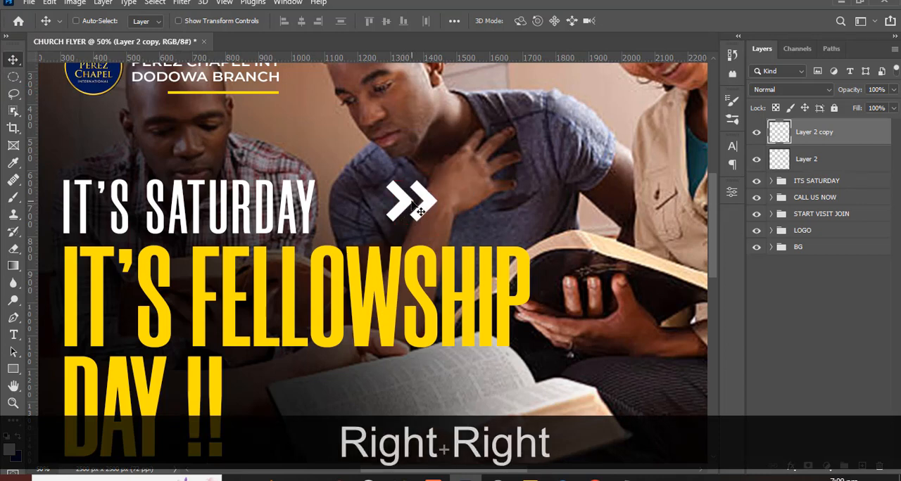
pyautogui.press('ctrl')
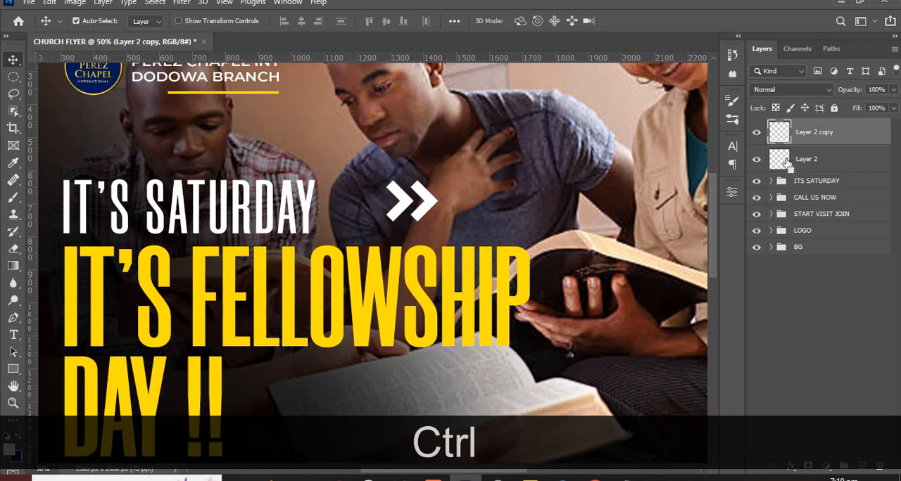
pyautogui.hotkey('ctrl', 'j')
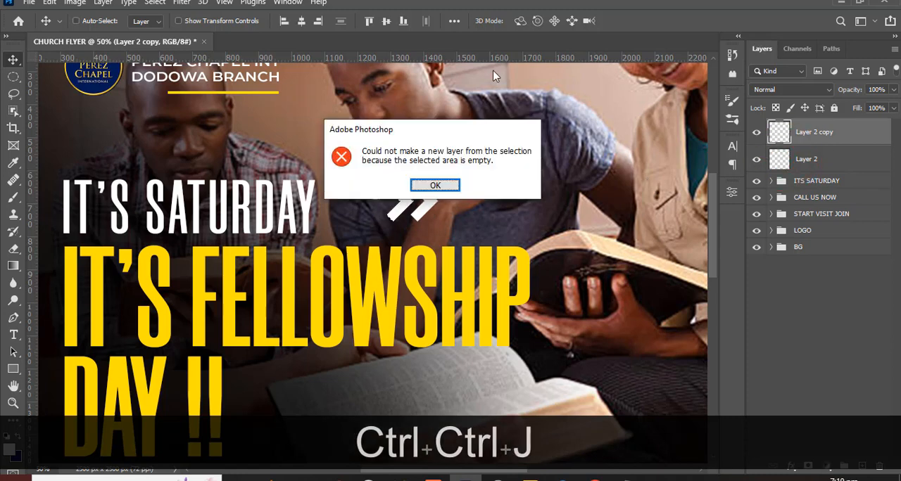
pyautogui.click(434, 187)
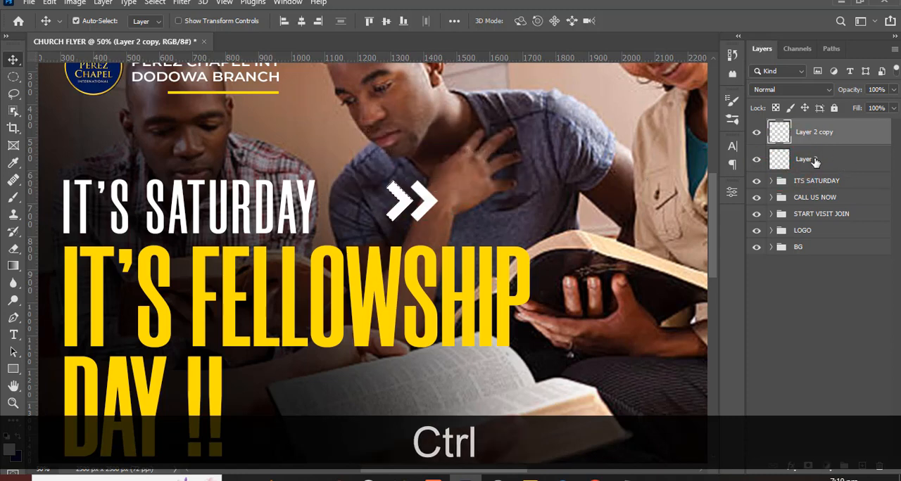
# - Duplicate both chevron layers, move the pair along to form an evenly spaced row of four, and show the guides
pyautogui.keyDown('ctrl'); pyautogui.click(816, 162); pyautogui.keyUp('ctrl')
pyautogui.hotkey('ctrl', 'j')
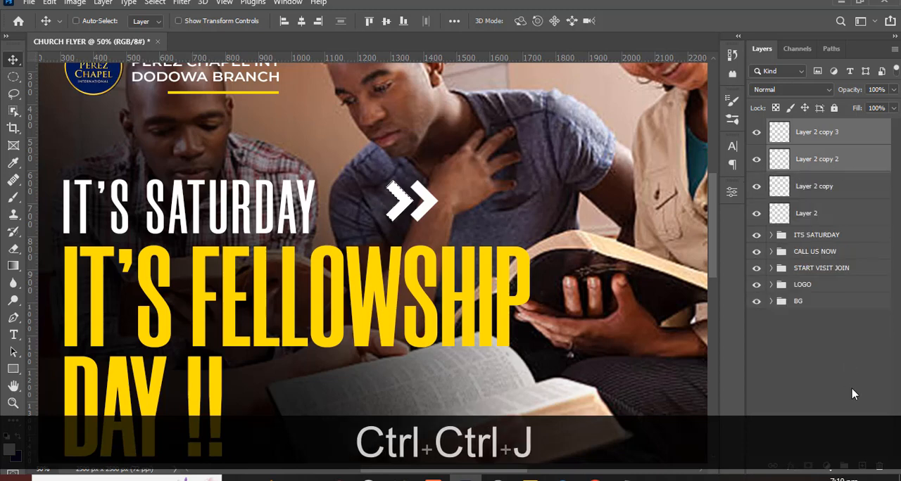
pyautogui.hotkey('ctrl', 'd')
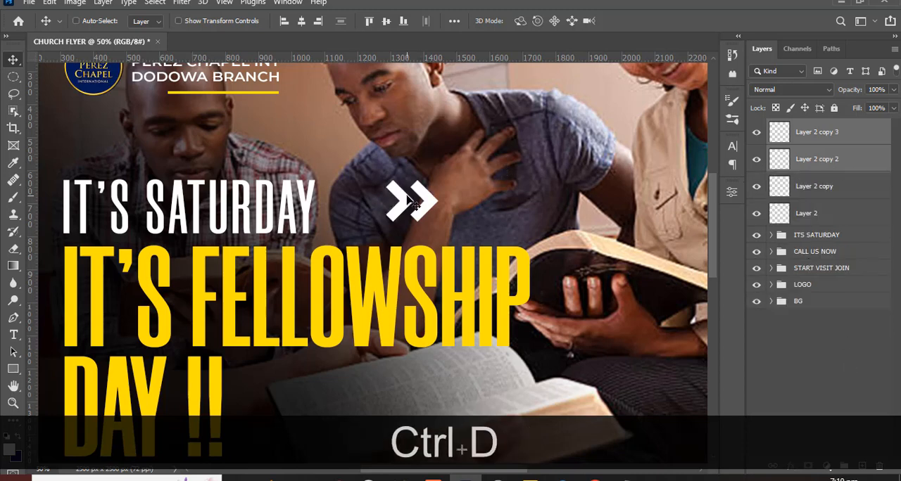
pyautogui.moveTo(412, 202); pyautogui.dragTo(455, 205)
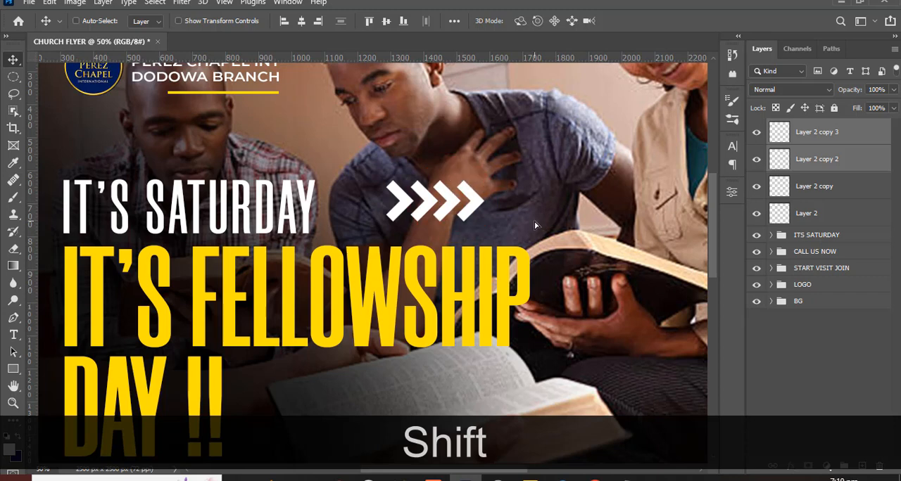
pyautogui.hotkey('ctrl', 'shift', 'h')
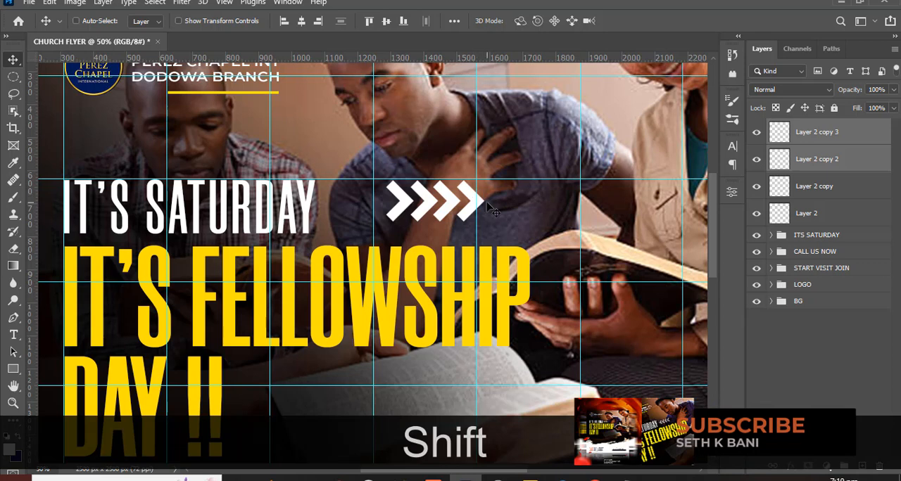
pyautogui.moveTo(487, 202); pyautogui.dragTo(488, 202)
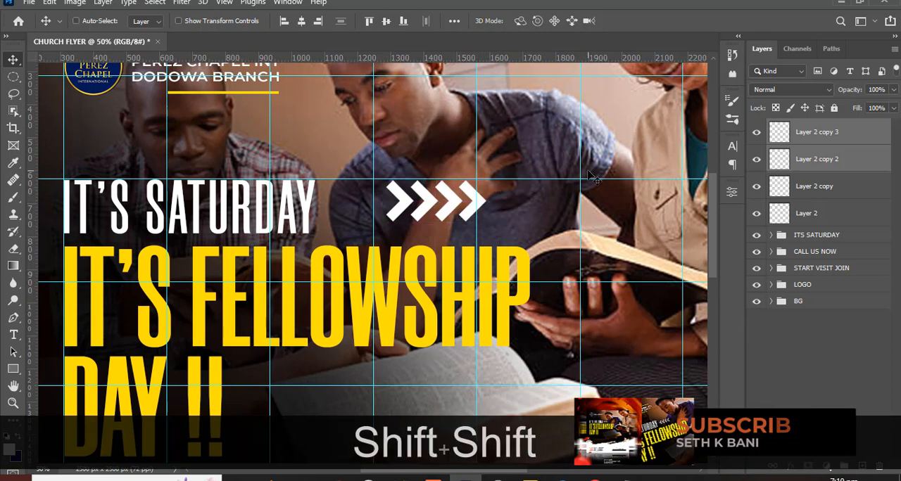
# - Group the four chevron layers and name the group arrows
pyautogui.keyDown('shift'); pyautogui.click(815, 215); pyautogui.keyUp('shift')
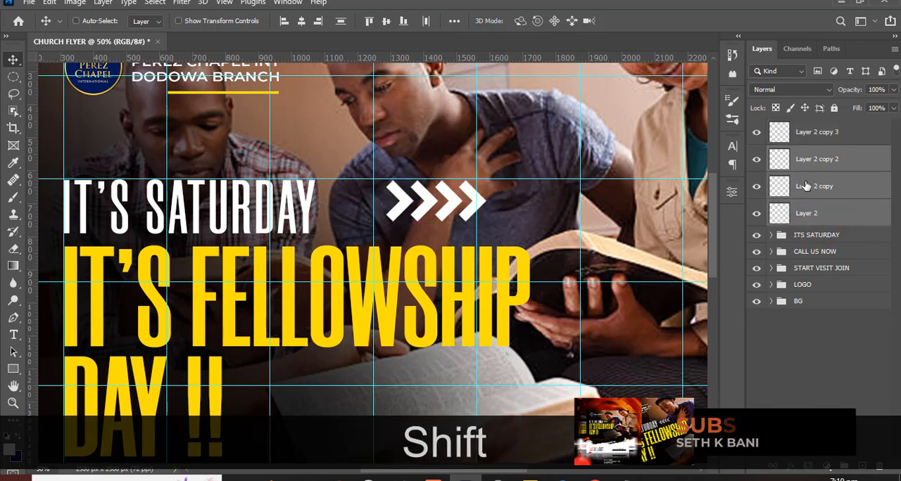
pyautogui.keyDown('ctrl'); pyautogui.click(818, 138); pyautogui.keyUp('ctrl')
pyautogui.hotkey('ctrl', 'g')
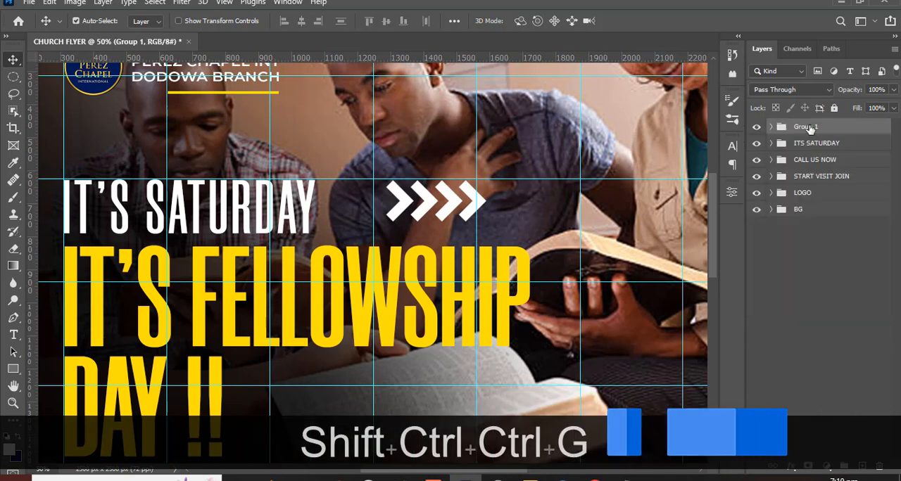
pyautogui.doubleClick(808, 126)
pyautogui.write('arrows')
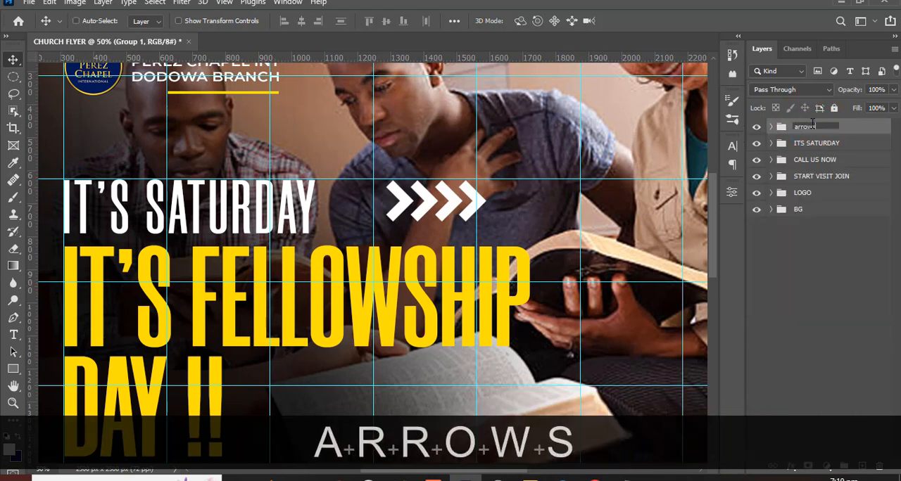
pyautogui.press('Return')
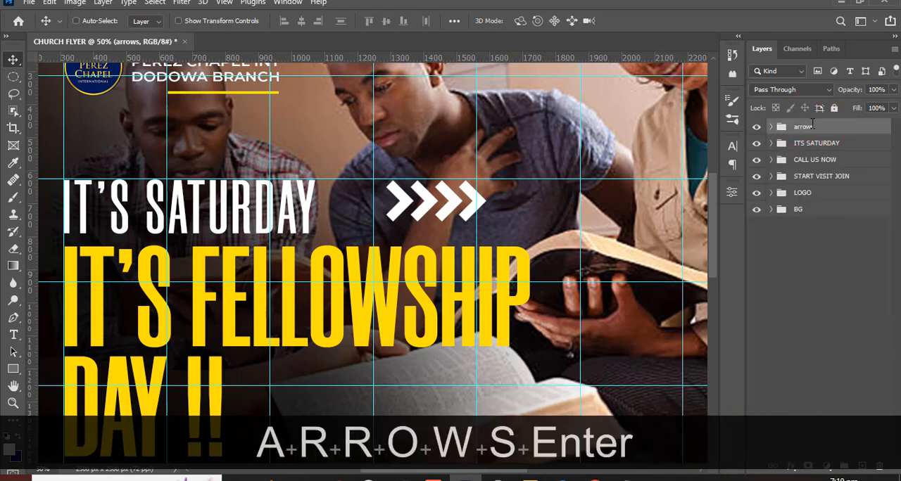
# - Flip the arrows group horizontally and move it closer to the end of the IT'S SATURDAY line
pyautogui.hotkey('ctrl', 't')
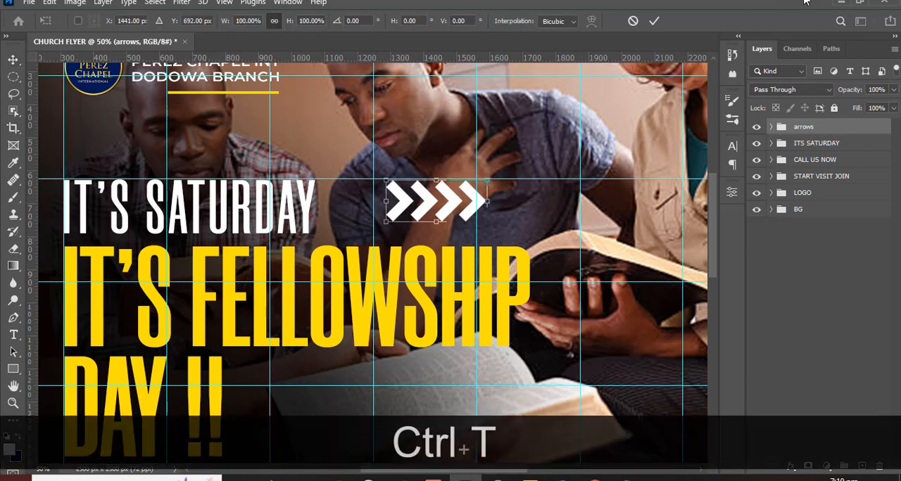
pyautogui.rightClick(496, 166)
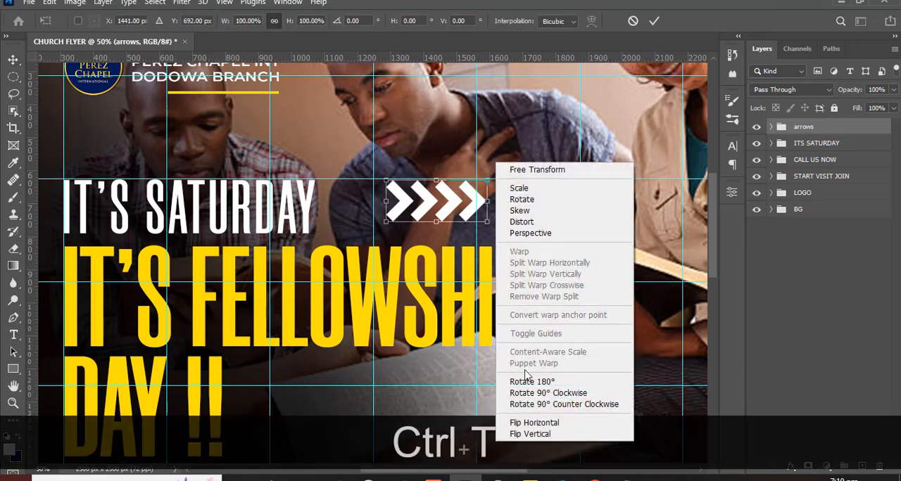
pyautogui.click(542, 426)
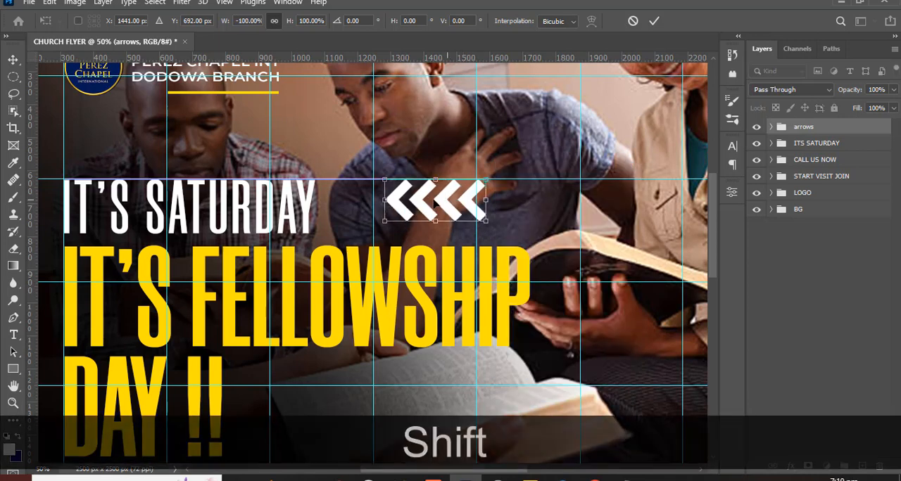
pyautogui.moveTo(452, 205); pyautogui.dragTo(410, 202)
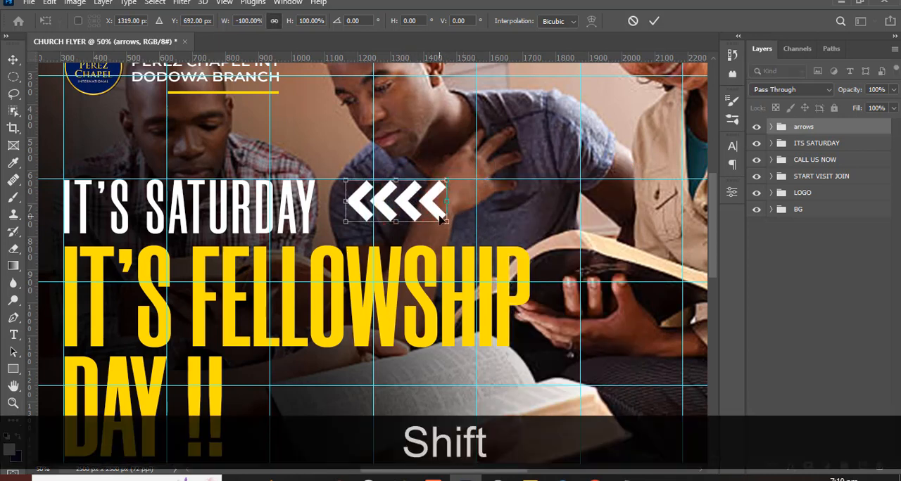
pyautogui.press('Return')
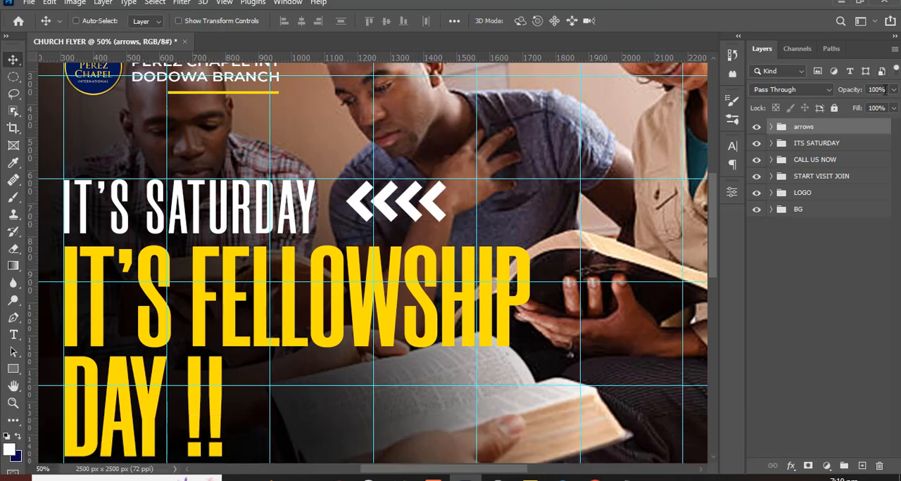
# - Set the arrows group's opacity to 57%, nudge it down slightly, and hide the guides
pyautogui.write('57')
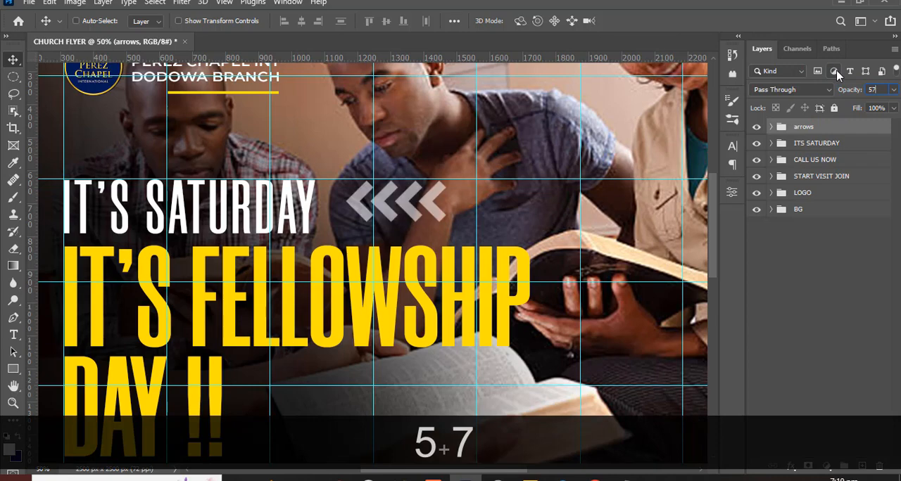
pyautogui.press('Return')
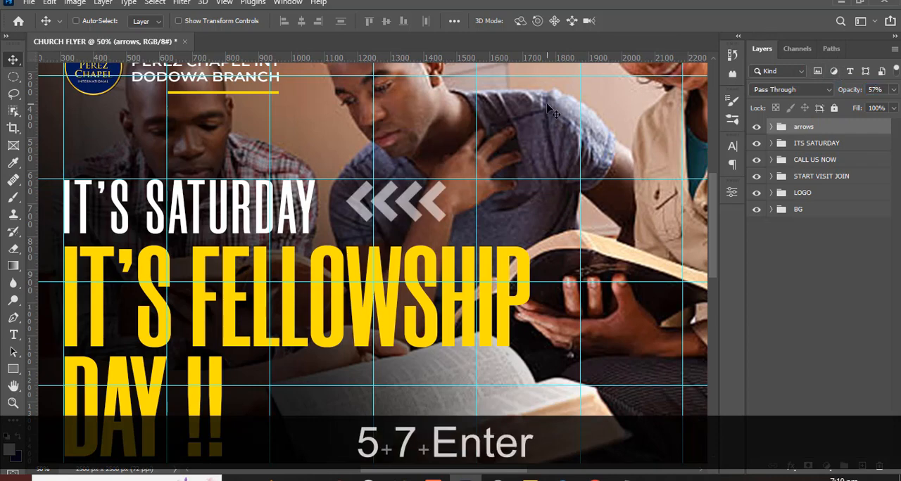
pyautogui.press('Down')
pyautogui.press('Down')
pyautogui.press('Down')
pyautogui.press('Down')
pyautogui.press('Down')
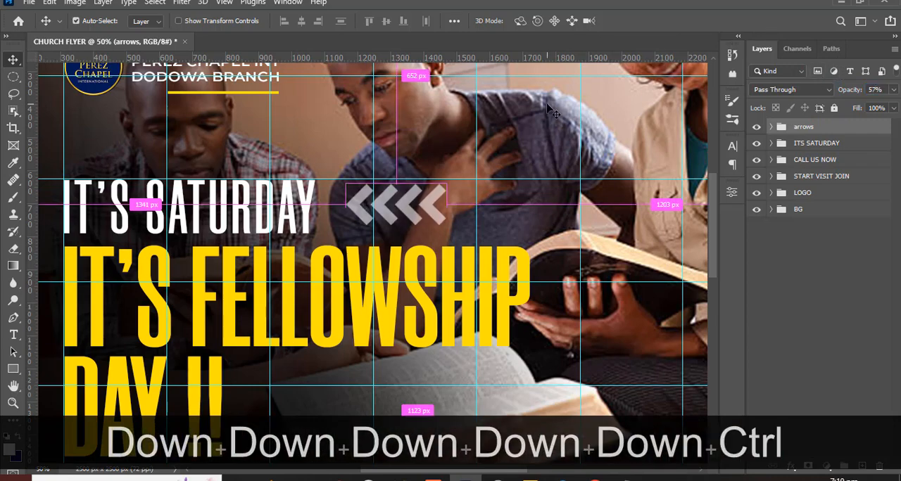
pyautogui.hotkey('ctrl', 'h')
pyautogui.hotkey('ctrl', '-')
# - Choose the soft round brush and target the mask of Layer 1 inside the BG group
pyautogui.hotkey('ctrl', '-')
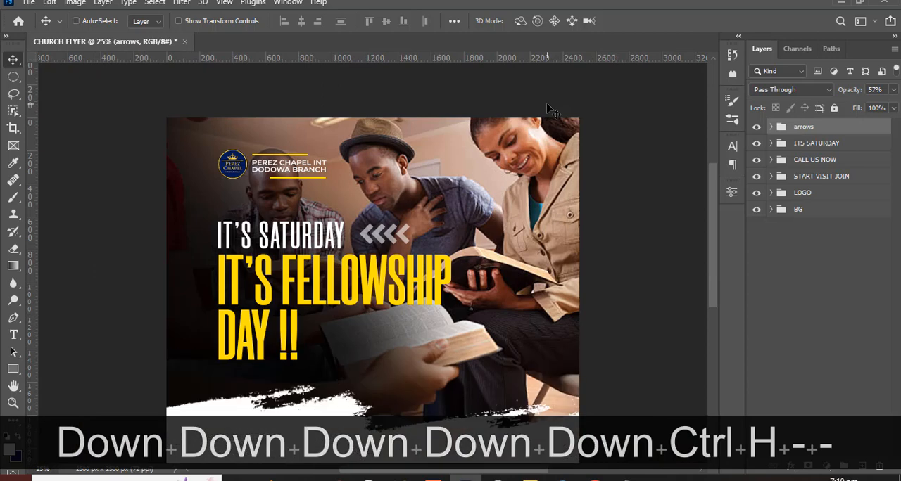
pyautogui.hotkey('ctrl', '0')
pyautogui.hotkey('ctrl', '-')
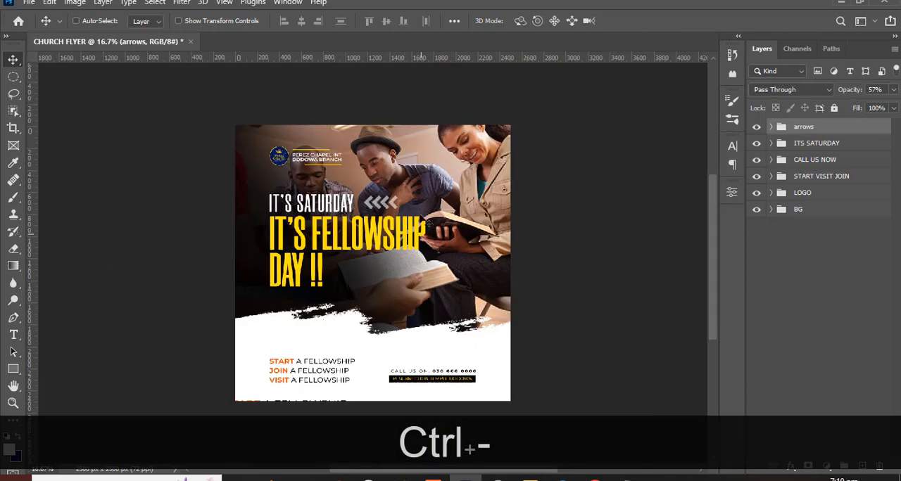
pyautogui.hotkey('ctrl', '=')
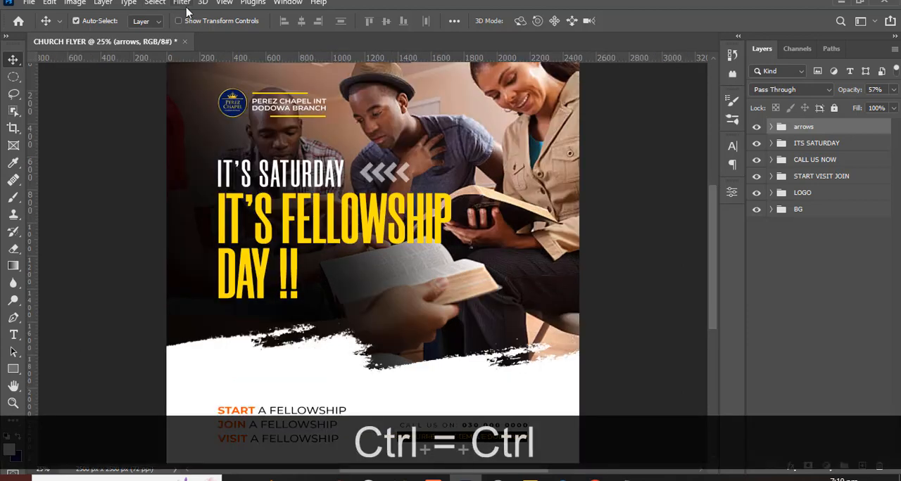
pyautogui.hotkey('ctrl', '-')
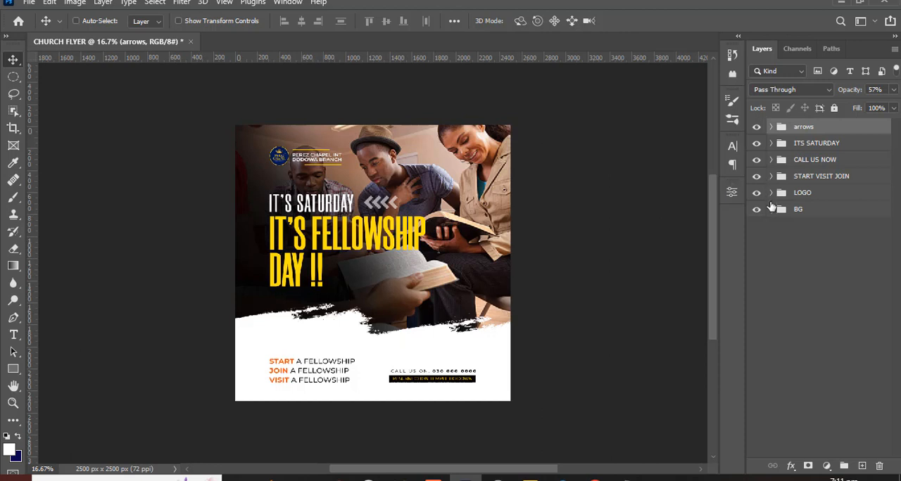
pyautogui.click(771, 209)
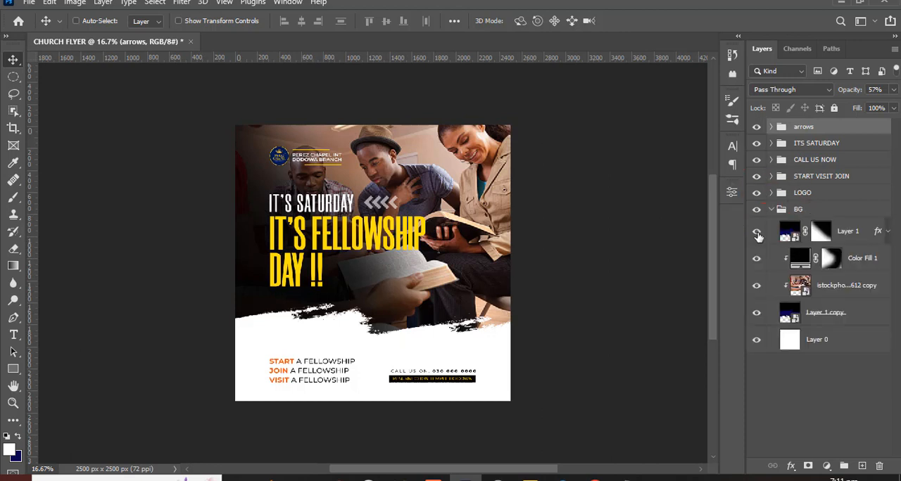
pyautogui.click(757, 233)
pyautogui.click(757, 233)
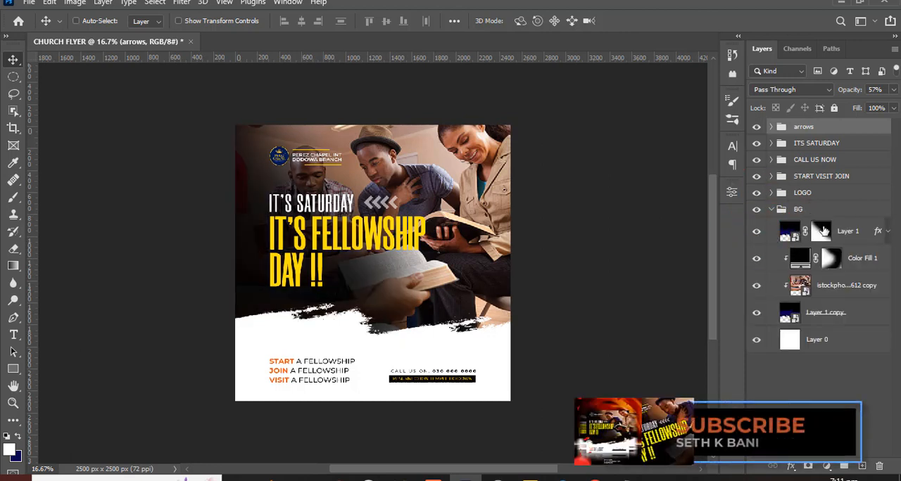
pyautogui.click(821, 233)
pyautogui.press('b')
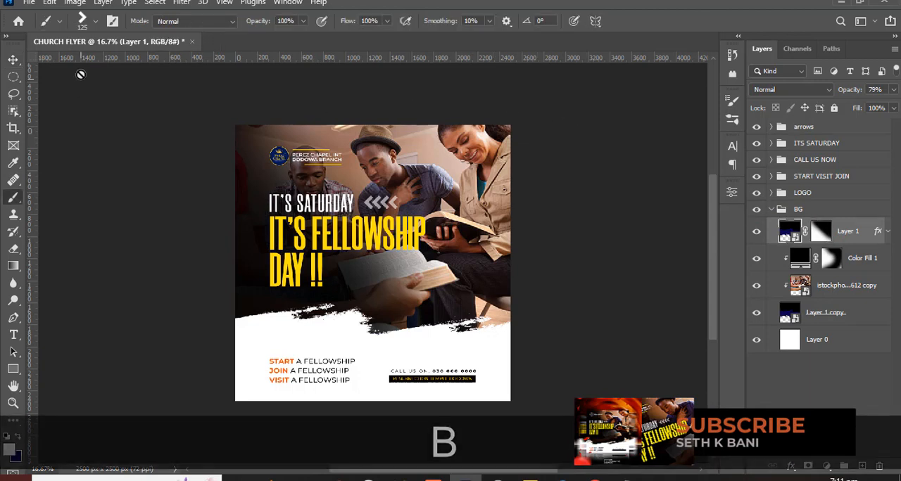
pyautogui.click(94, 21)
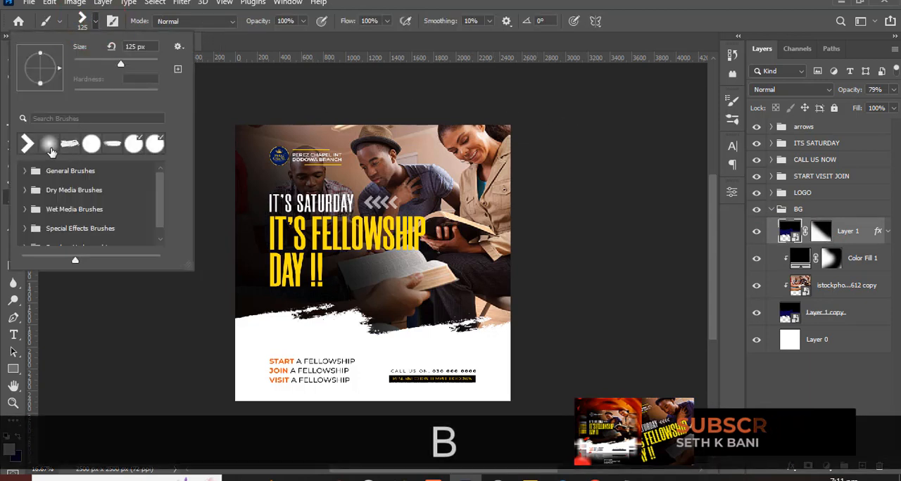
pyautogui.click(49, 145)
pyautogui.click(378, 2)
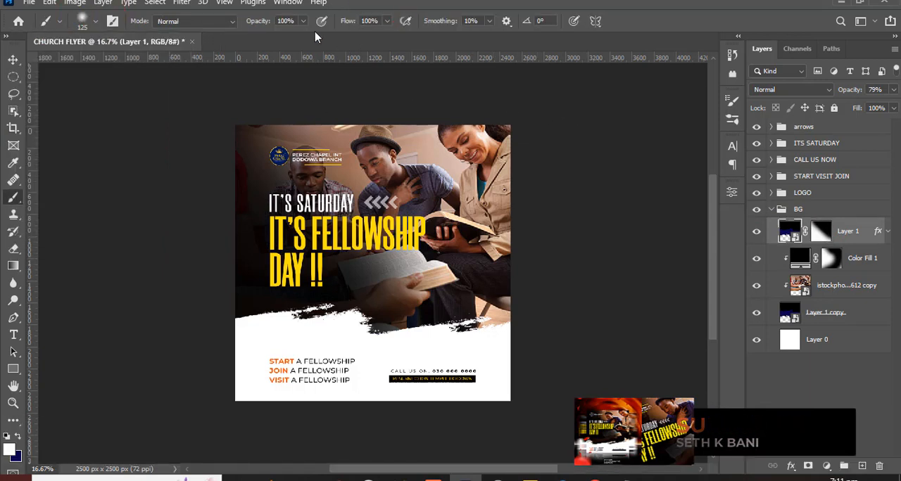
pyautogui.click(821, 232)
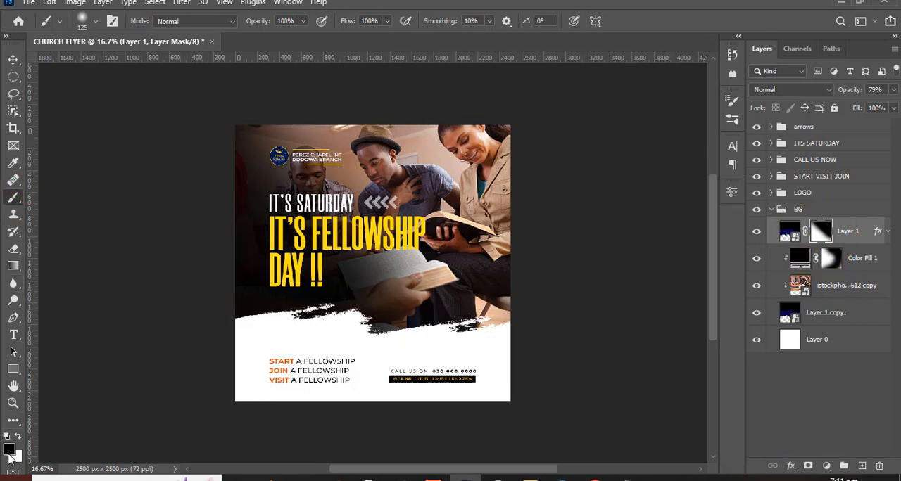
# - Enlarge the brush to 1200 px and paint white on Layer 1's mask to darken the photo behind the headline and open book
pyautogui.click(17, 438)
pyautogui.press(']')
pyautogui.press(']')
pyautogui.press(']')
pyautogui.press(']')
pyautogui.press(']')
pyautogui.press(']')
pyautogui.press(']')
pyautogui.press(']')
pyautogui.press(']')
pyautogui.press(']')
pyautogui.press(']')
pyautogui.press(']')
pyautogui.press(']')
pyautogui.press(']')
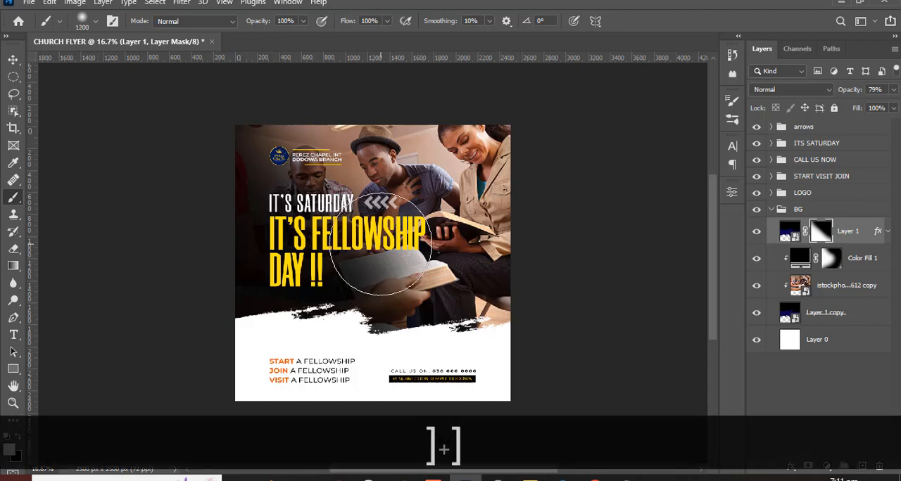
pyautogui.moveTo(300, 221)
pyautogui.mouseDown()
pyautogui.moveTo(402, 257)
pyautogui.moveTo(446, 333)
pyautogui.moveTo(482, 356)
pyautogui.moveTo(481, 370)
pyautogui.moveTo(479, 356)
pyautogui.moveTo(497, 361)
pyautogui.moveTo(423, 342)
pyautogui.moveTo(371, 261)
pyautogui.mouseUp()
pyautogui.hotkey('ctrl', 'z')
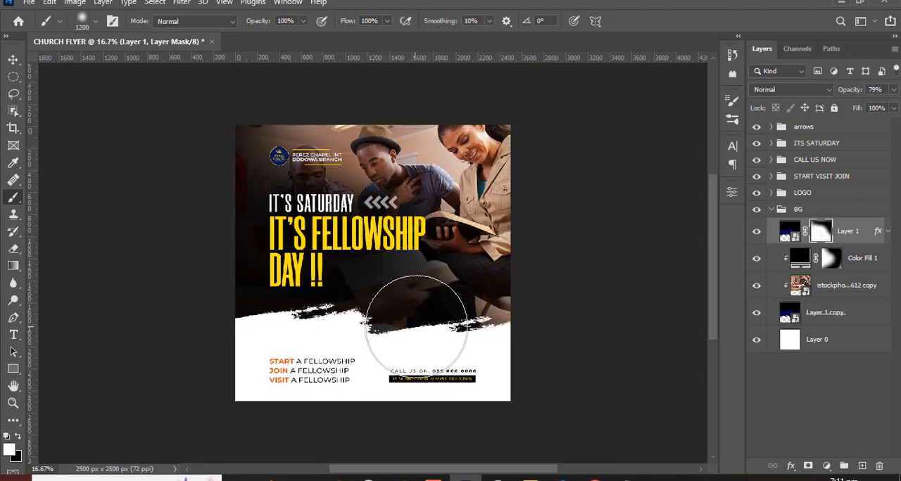
# - Paint black on Layer 1's mask to bring back the photo around the hands, the open book and the right-hand figures
pyautogui.click(19, 437)
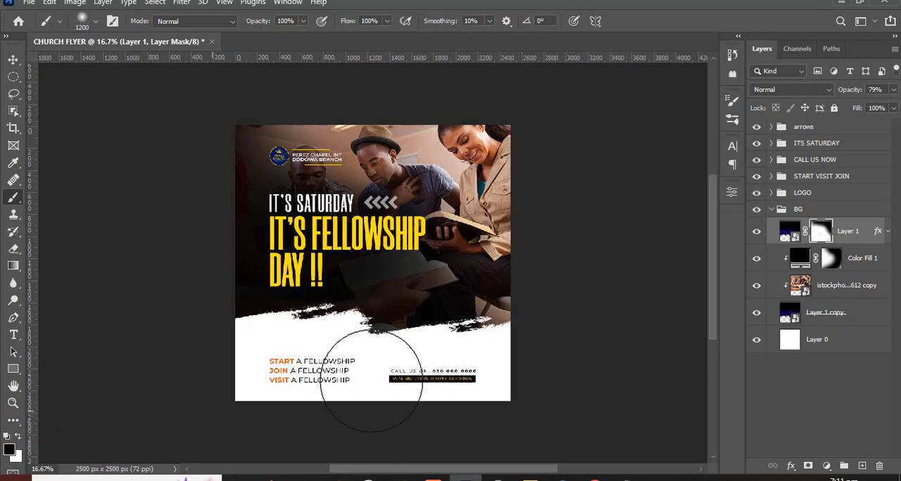
pyautogui.moveTo(451, 326); pyautogui.dragTo(324, 406)
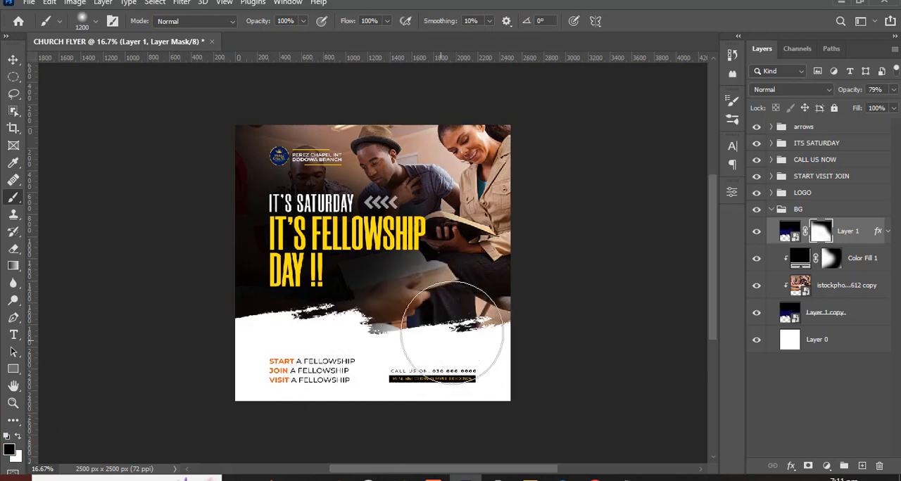
pyautogui.moveTo(488, 311)
pyautogui.mouseDown()
pyautogui.moveTo(394, 392)
pyautogui.moveTo(481, 310)
pyautogui.moveTo(481, 386)
pyautogui.moveTo(527, 258)
pyautogui.mouseUp()
pyautogui.moveTo(506, 347)
pyautogui.mouseDown()
pyautogui.moveTo(519, 241)
pyautogui.moveTo(425, 54)
pyautogui.mouseUp()
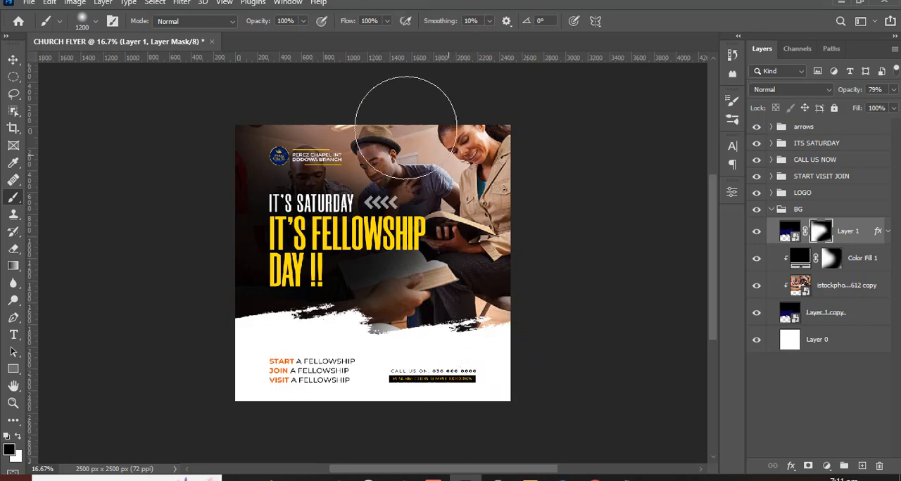
# - Try mask brush settings of 400 px and 34% opacity, and return the brush to 1200 px and 100% opacity
pyautogui.hotkey('ctrl', '=')
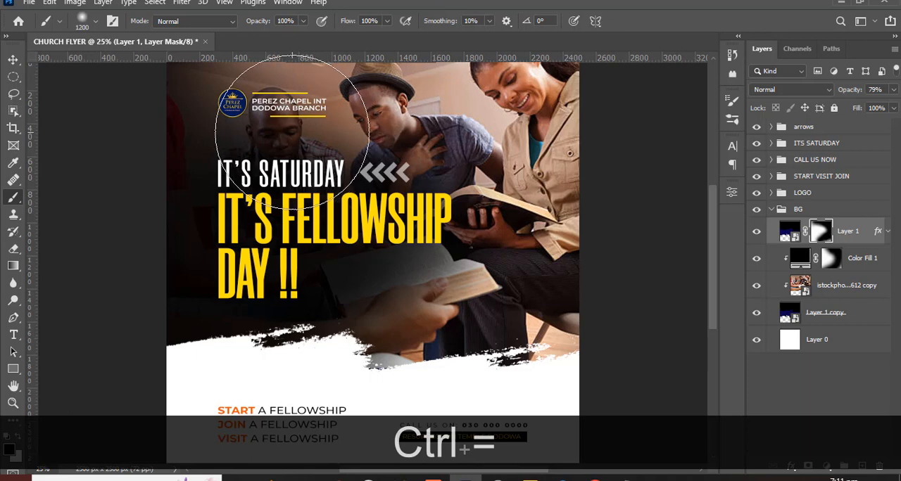
pyautogui.press('[')
pyautogui.press('[')
pyautogui.press('[')
pyautogui.press('[')
pyautogui.press('[')
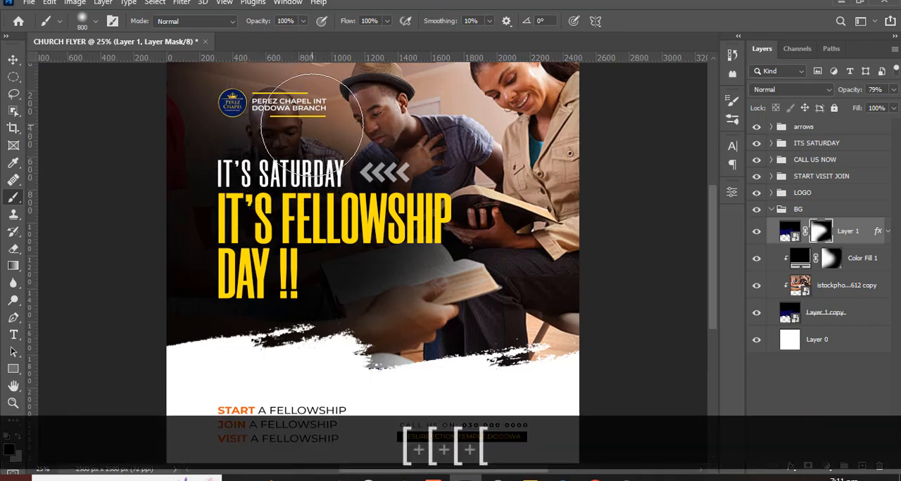
pyautogui.press('[')
pyautogui.press('[')
pyautogui.press('[')
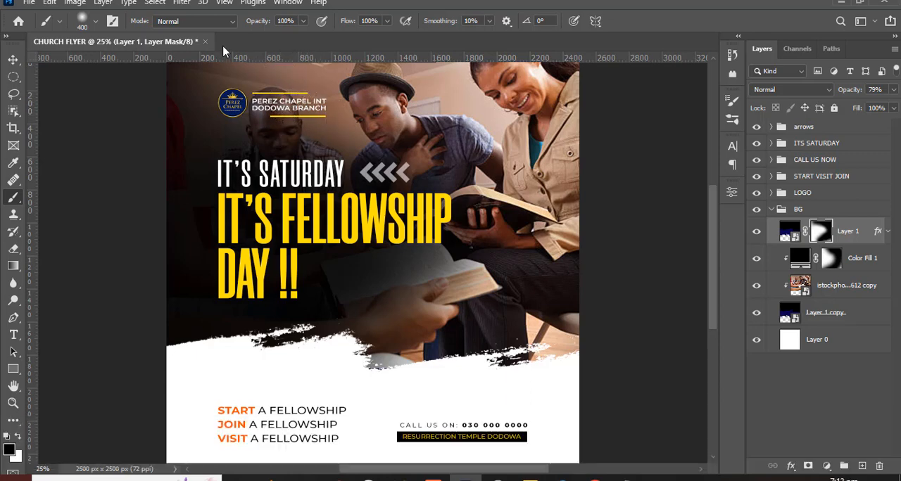
pyautogui.click(303, 22)
pyautogui.press(']')
pyautogui.press(']')
pyautogui.press(']')
pyautogui.press(']')
pyautogui.press(']')
pyautogui.press(']')
pyautogui.press(']')
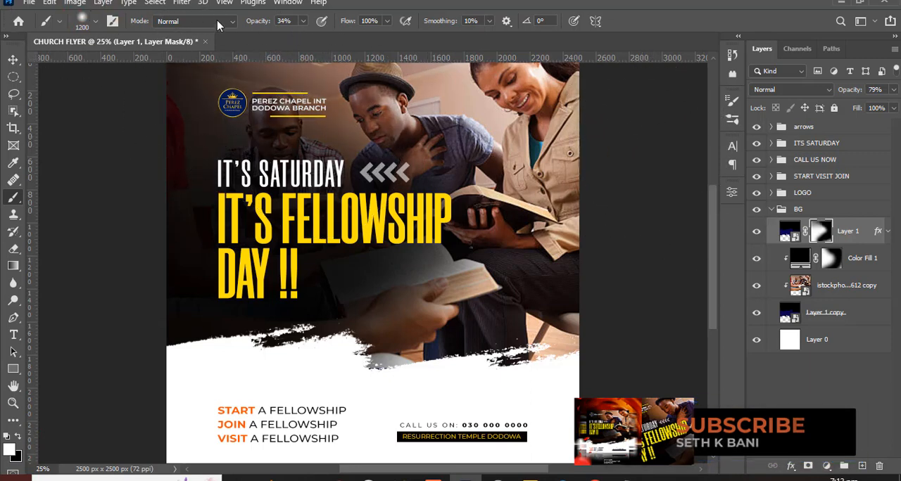
pyautogui.click(302, 22)
pyautogui.moveTo(301, 40); pyautogui.dragTo(343, 40)
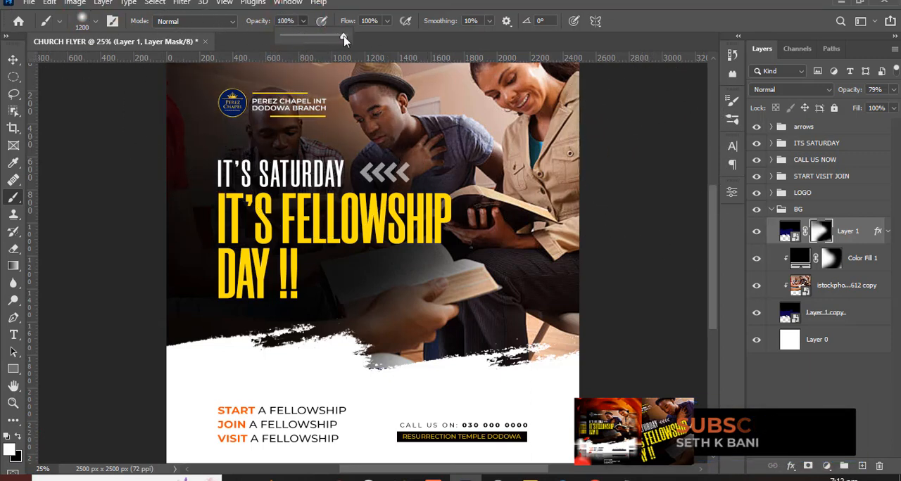
# - Collapse the BG group and add a Curves adjustment above the arrows group with its black point at input 17
pyautogui.click(771, 209)
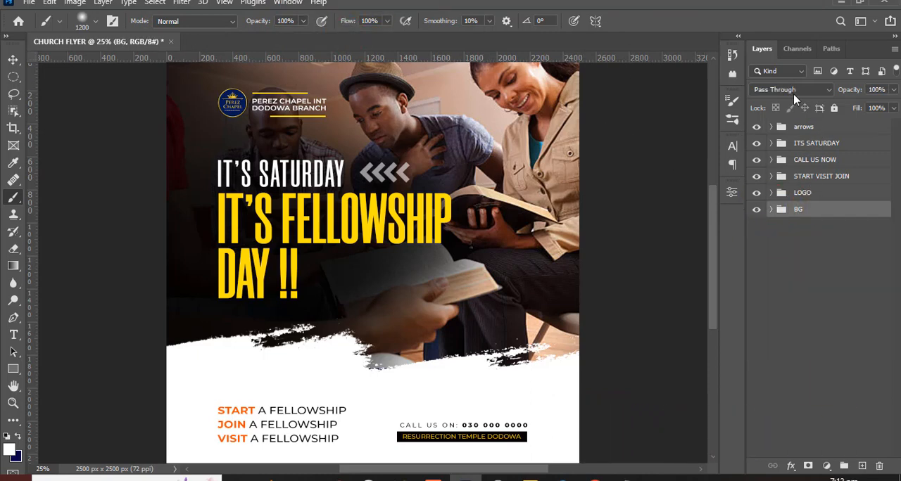
pyautogui.hotkey('ctrl', '-')
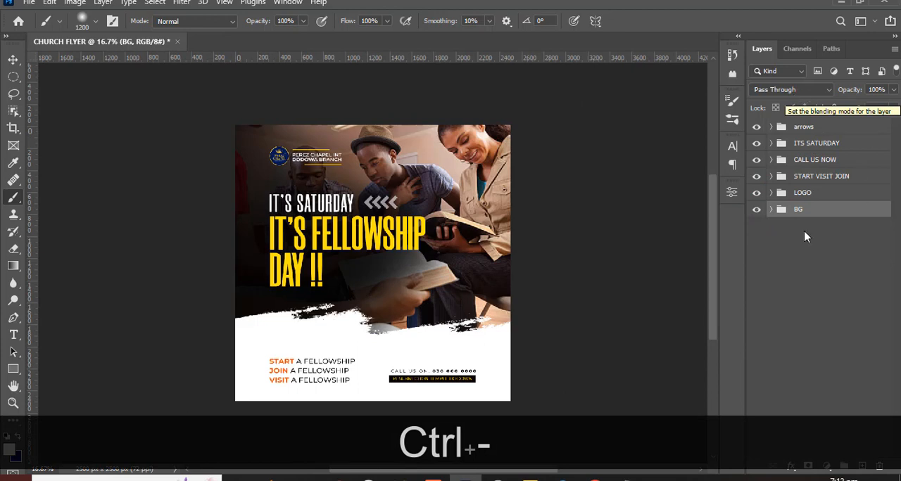
pyautogui.scroll(-1, 633, 267)
pyautogui.click(800, 133)
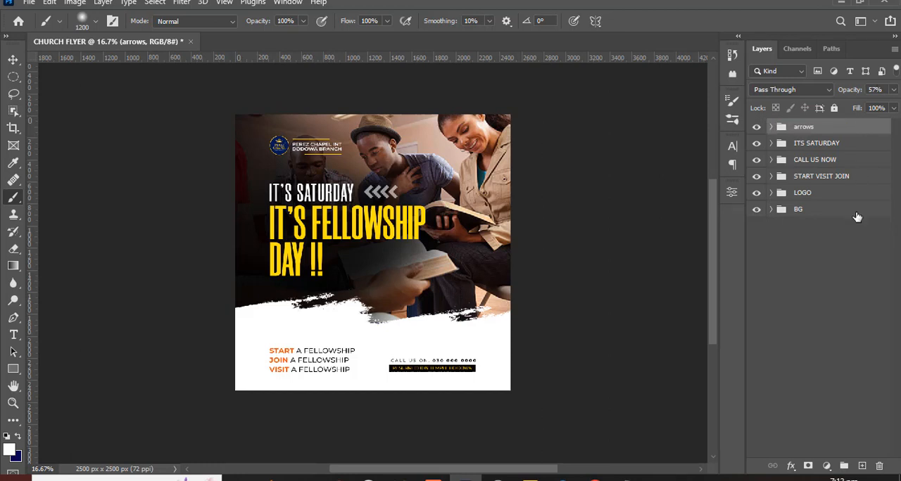
pyautogui.click(826, 467)
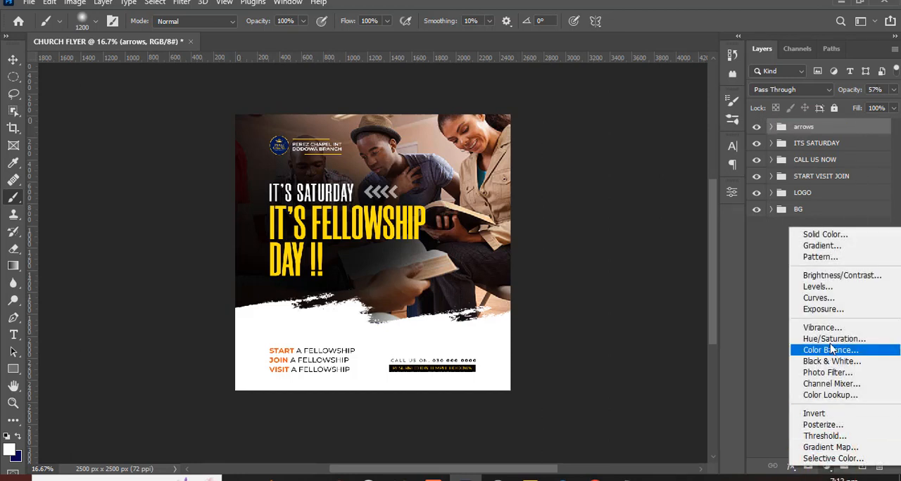
pyautogui.click(818, 299)
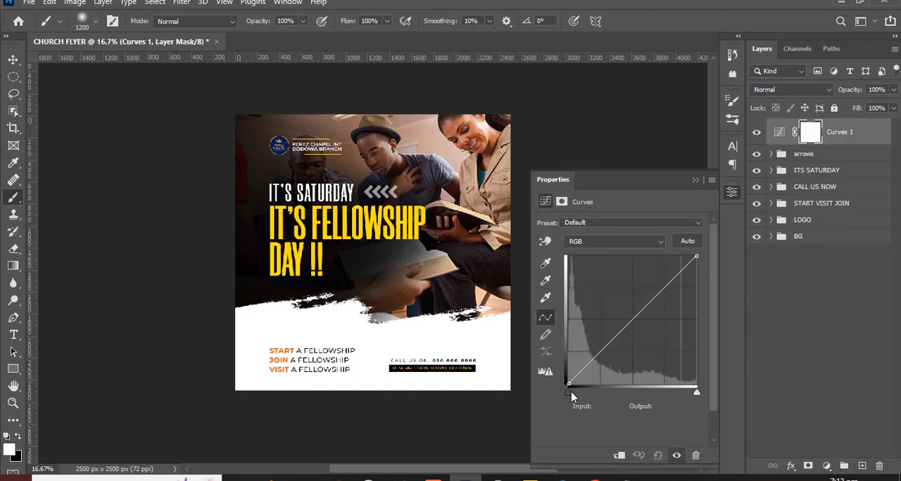
pyautogui.moveTo(572, 394); pyautogui.dragTo(577, 399)
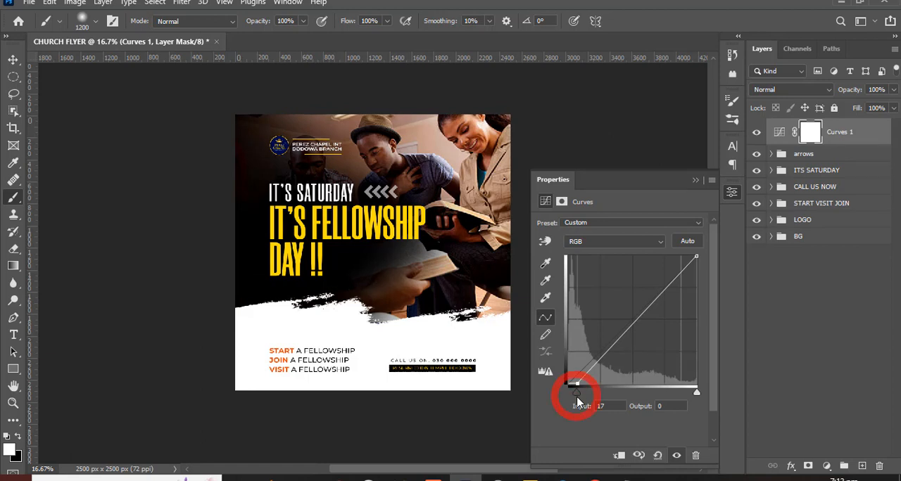
pyautogui.click(694, 182)
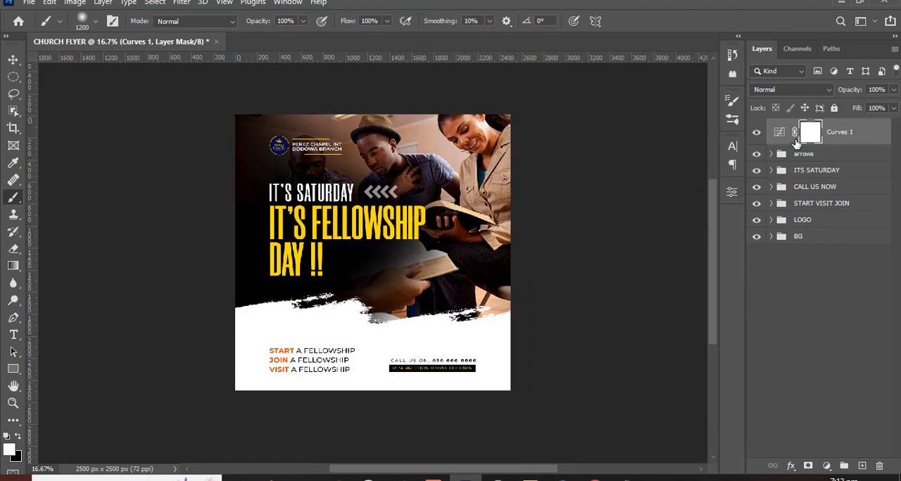
# - Compare the flyer with and without Curves 1, and add a Vibrance adjustment above it with boosted colour intensity
pyautogui.click(757, 137)
pyautogui.click(757, 136)
pyautogui.click(826, 466)
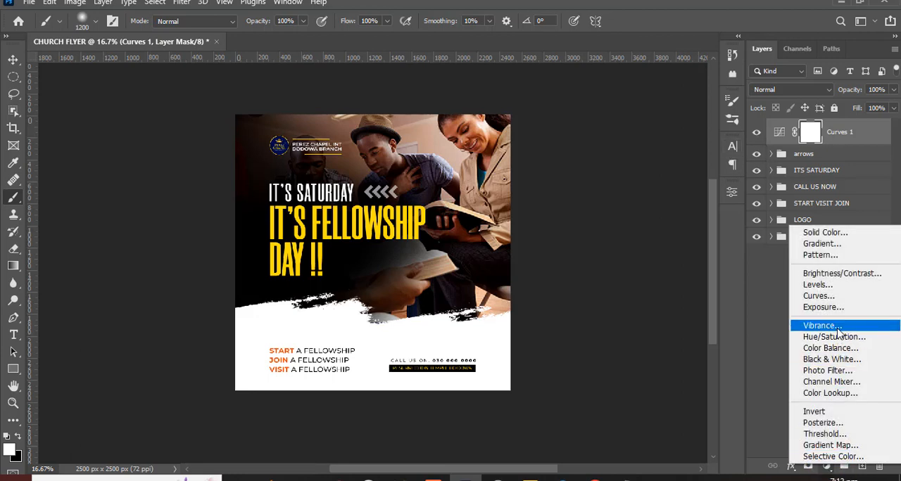
pyautogui.click(822, 325)
pyautogui.moveTo(620, 238); pyautogui.dragTo(711, 236)
pyautogui.click(695, 181)
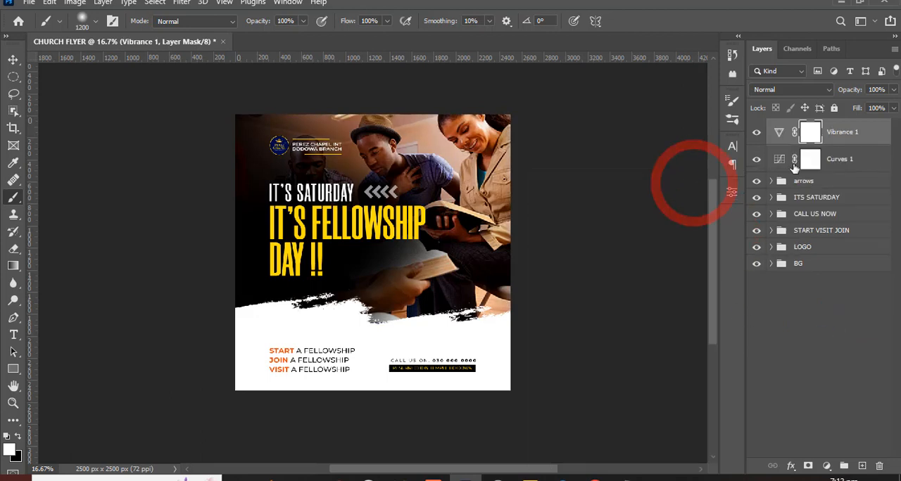
# - Group the Vibrance 1 and Curves 1 layers and name the group ADJUSTMENT
pyautogui.keyDown('ctrl'); pyautogui.click(859, 173); pyautogui.keyUp('ctrl')
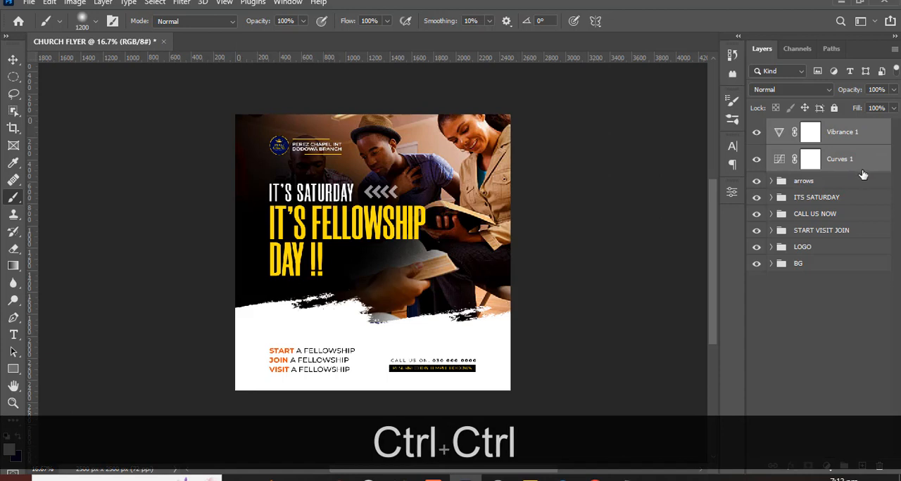
pyautogui.hotkey('ctrl', 'g')
pyautogui.doubleClick(803, 128)
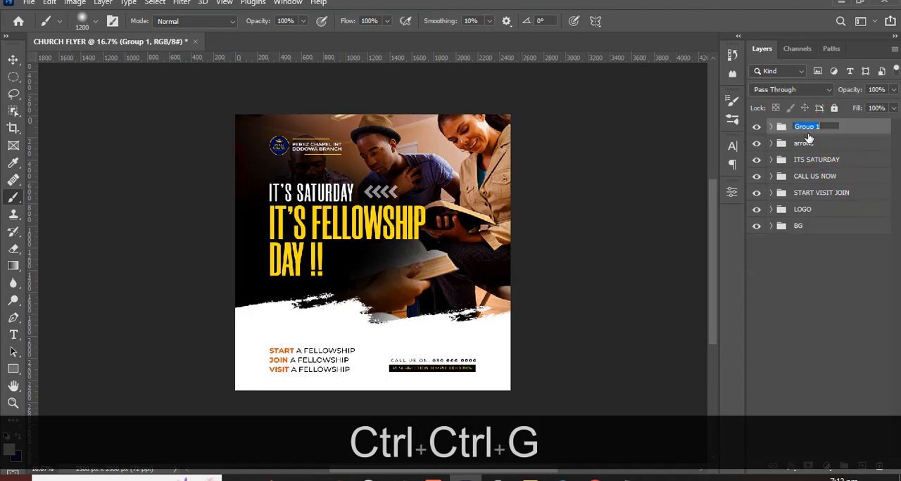
pyautogui.press('capslock')
pyautogui.write('A')
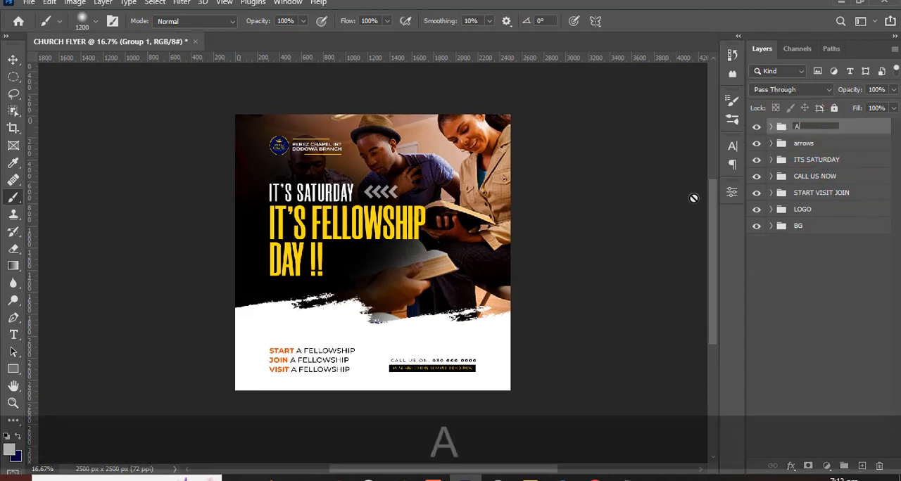
pyautogui.write('DJUSTMENT')
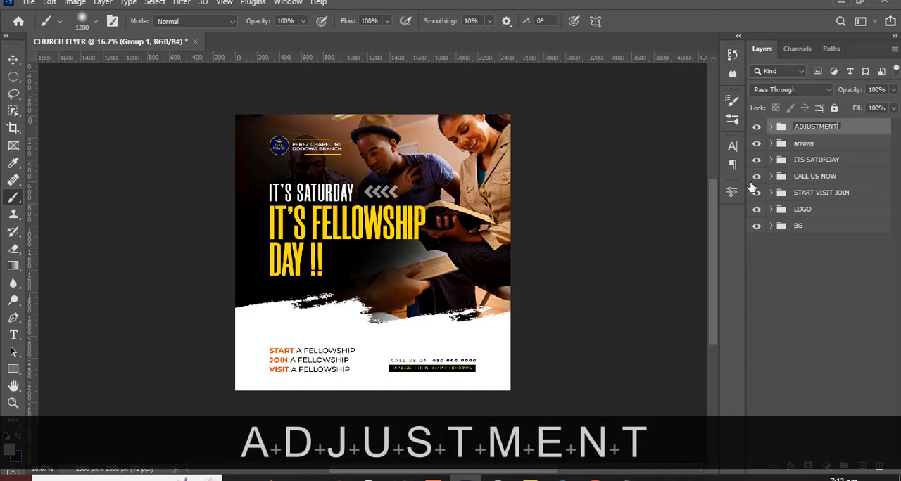
pyautogui.press('Return')
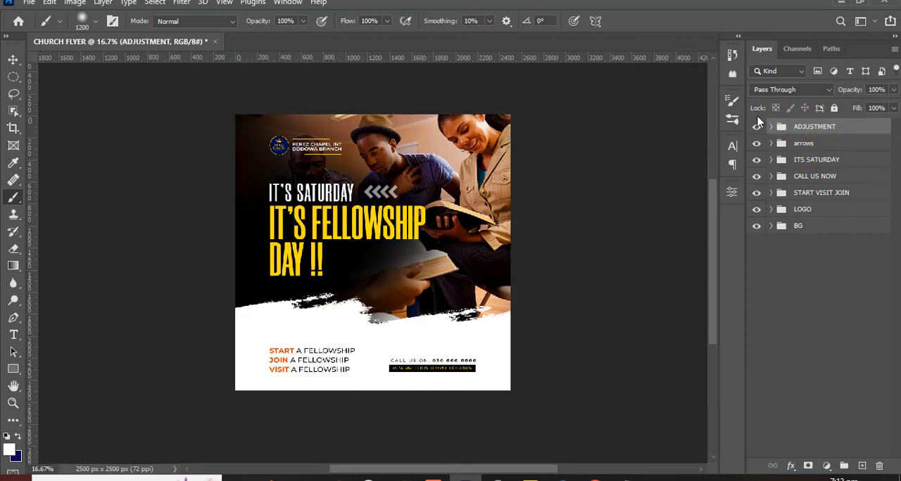
# - Compare the flyer with the ADJUSTMENT group hidden and shown
pyautogui.click(755, 127)
pyautogui.click(756, 128)
pyautogui.click(756, 128)
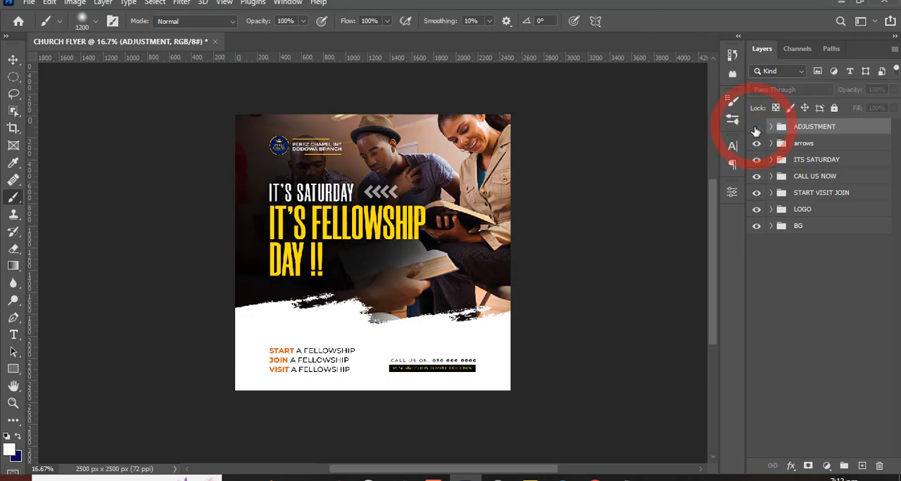
pyautogui.click(755, 128)
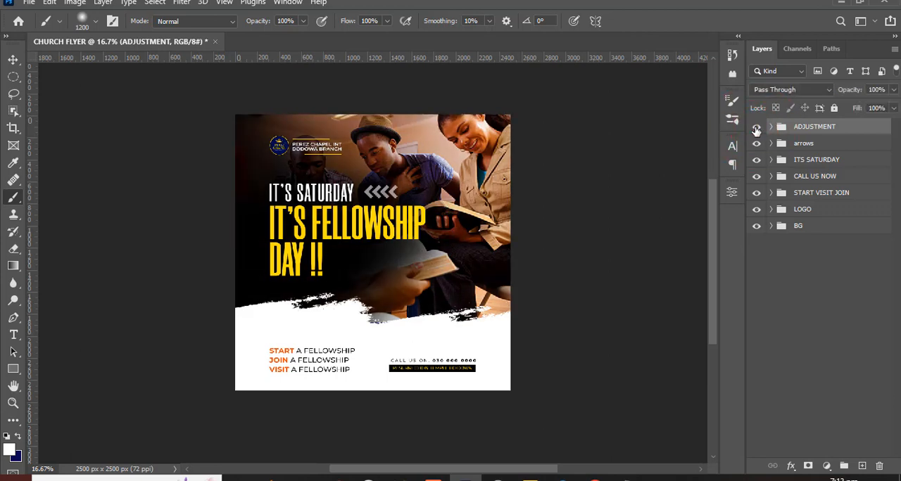
pyautogui.click(756, 128)
pyautogui.click(755, 128)
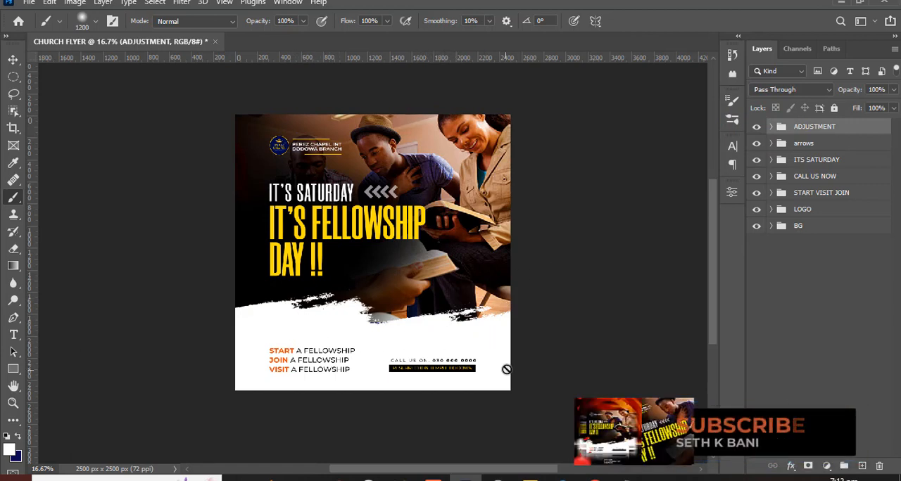
pyautogui.press('ctrl')
pyautogui.hotkey('ctrl', '=')
pyautogui.hotkey('ctrl', '-')
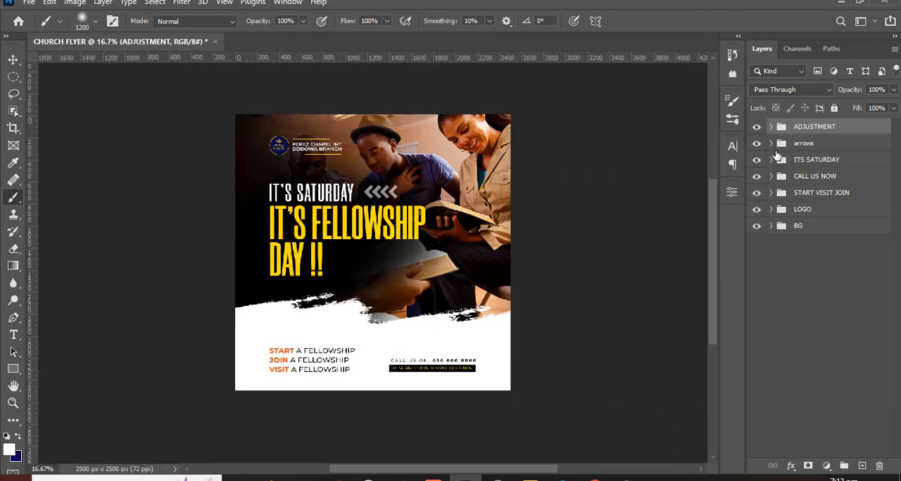
# - Reorder the groups so START VISIT JOIN sits directly below ADJUSTMENT, with CALL US NOW beneath it
pyautogui.click(772, 160)
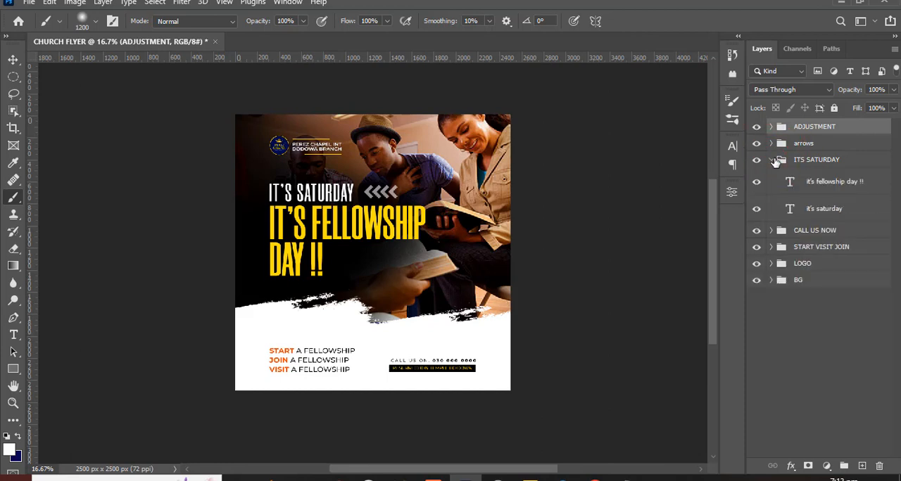
pyautogui.click(772, 160)
pyautogui.click(773, 196)
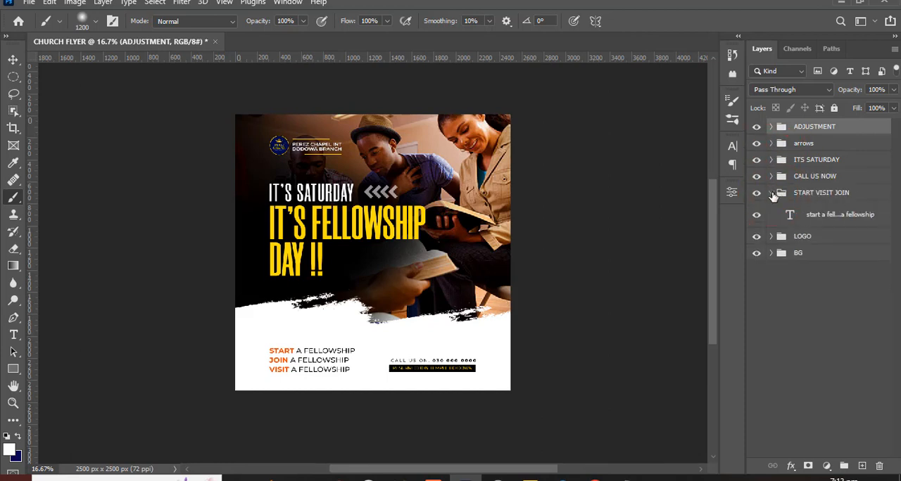
pyautogui.click(773, 195)
pyautogui.moveTo(798, 192); pyautogui.dragTo(812, 139)
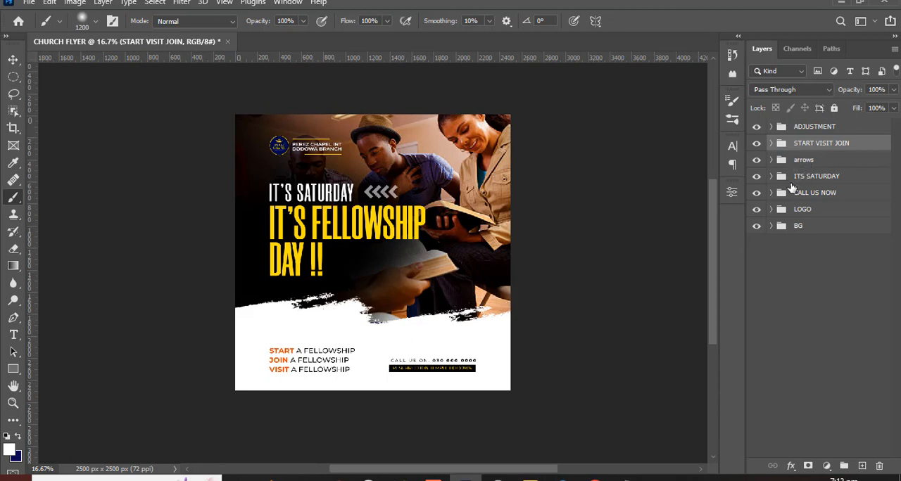
pyautogui.moveTo(791, 187); pyautogui.dragTo(810, 159)
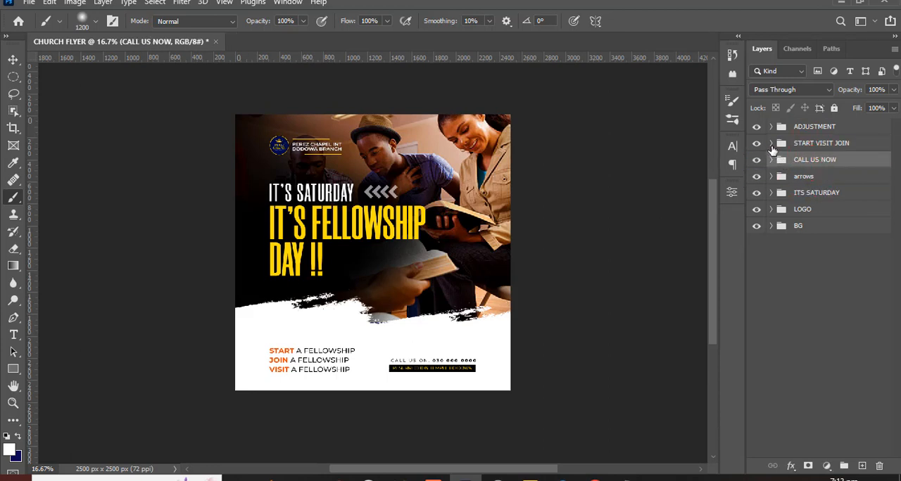
# - Set the leading of the start, join and visit text layer to 120 pt
pyautogui.click(771, 142)
pyautogui.click(784, 165)
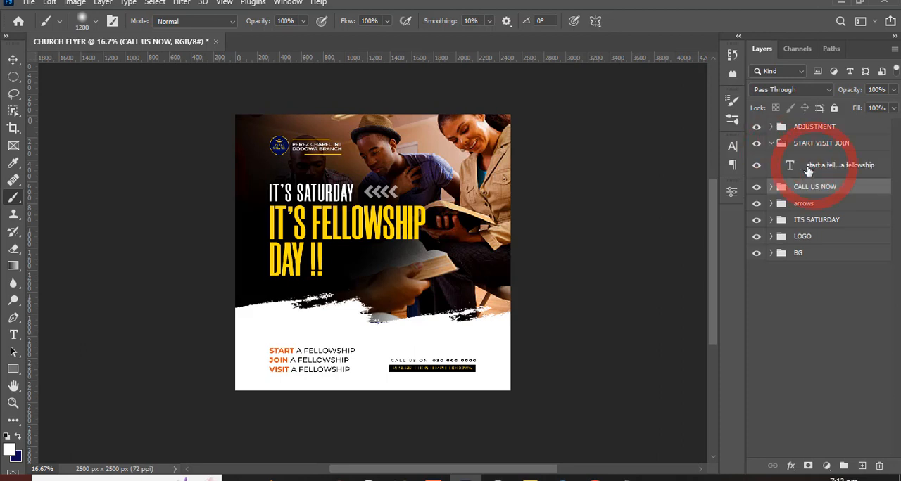
pyautogui.click(732, 147)
pyautogui.click(668, 182)
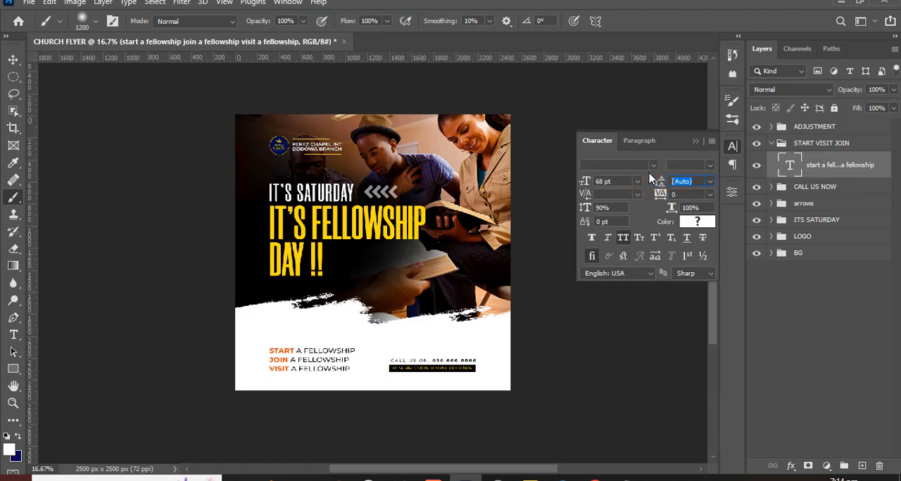
pyautogui.write('120')
pyautogui.press('Return')
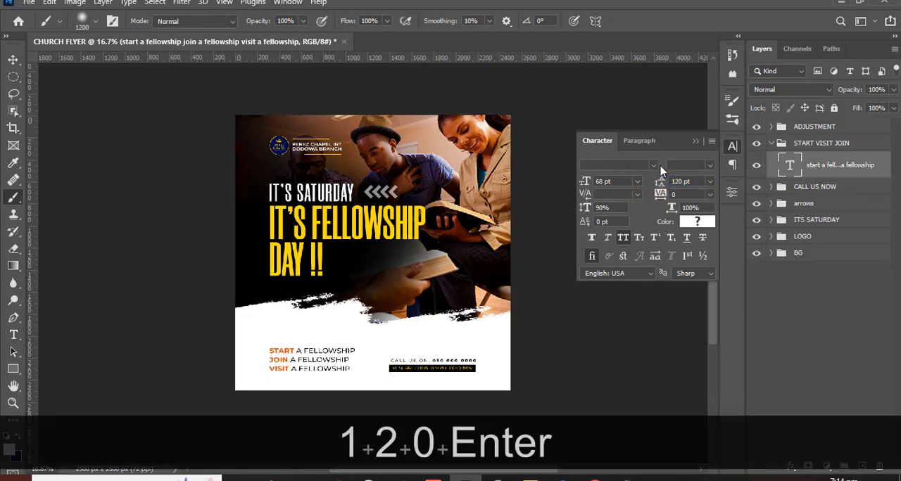
pyautogui.click(695, 141)
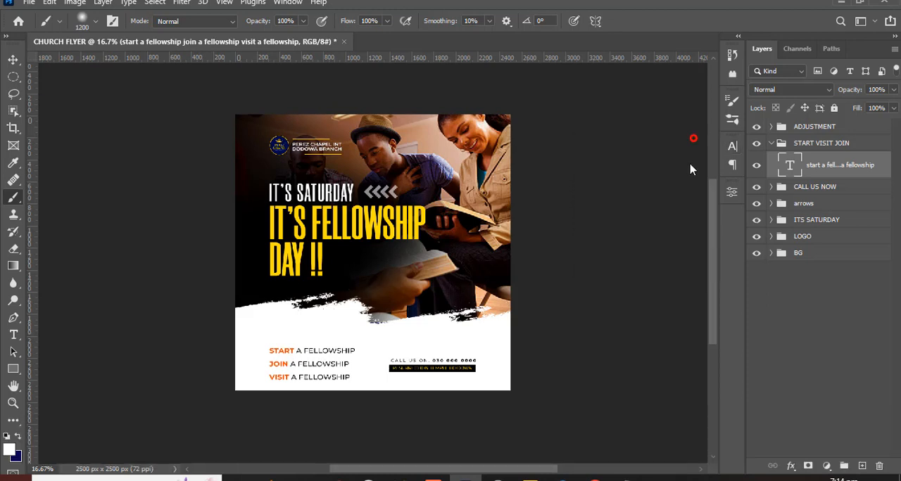
# - Move the start, join and visit text block upward in the white area, using the guides for alignment
pyautogui.hotkey('ctrl', 'h')
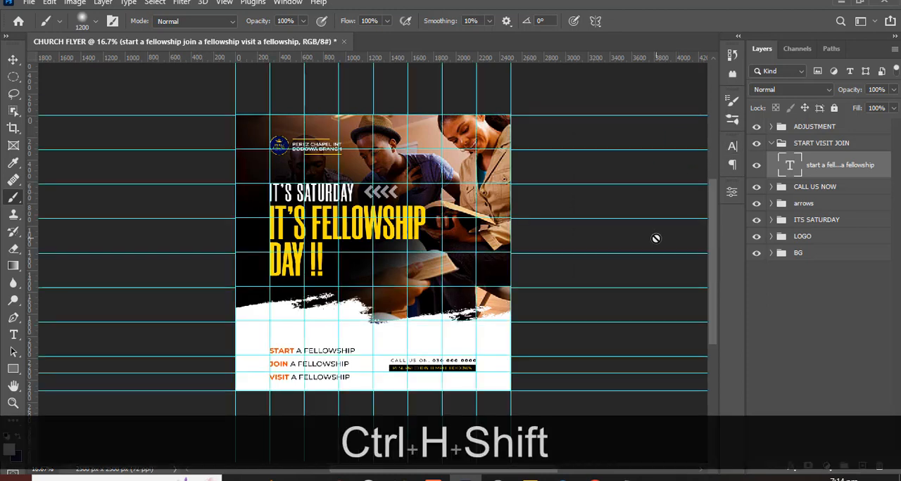
pyautogui.hotkey('shift', 'Up')
pyautogui.hotkey('shift', 'Up')
pyautogui.hotkey('shift', 'Up')
pyautogui.hotkey('shift', 'Up')
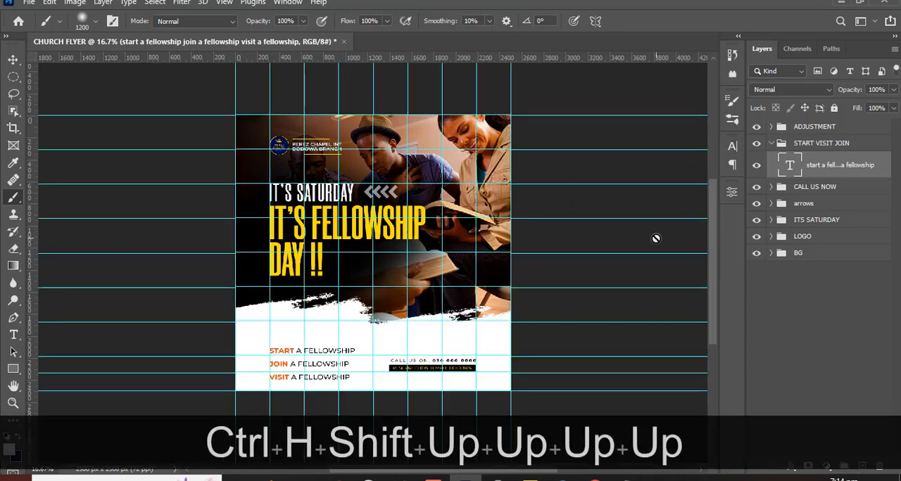
pyautogui.press('v')
pyautogui.hotkey('shift', 'Up')
pyautogui.hotkey('shift', 'Up')
pyautogui.hotkey('shift', 'Up')
pyautogui.hotkey('shift', 'Up')
pyautogui.hotkey('shift', 'Up')
pyautogui.hotkey('shift', 'Up')
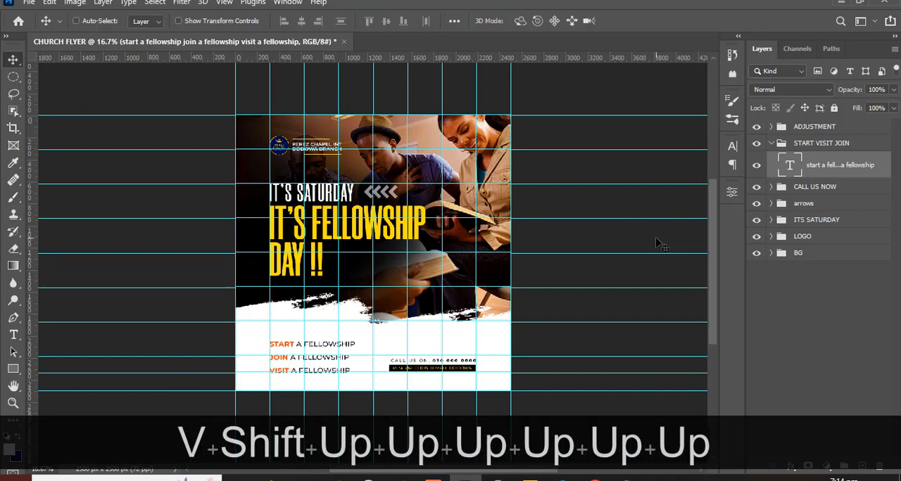
pyautogui.hotkey('shift', 'Up')
pyautogui.hotkey('shift', 'Up')
pyautogui.hotkey('ctrl', 'h')
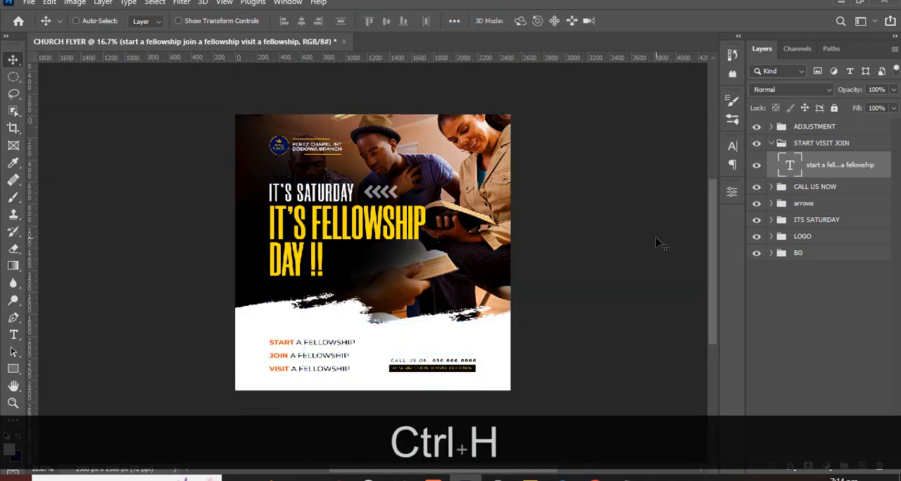
# - Set the invitation text's leading to 100 pt and nudge the block slightly down against the guides
pyautogui.click(731, 145)
pyautogui.click(677, 181)
pyautogui.write('100')
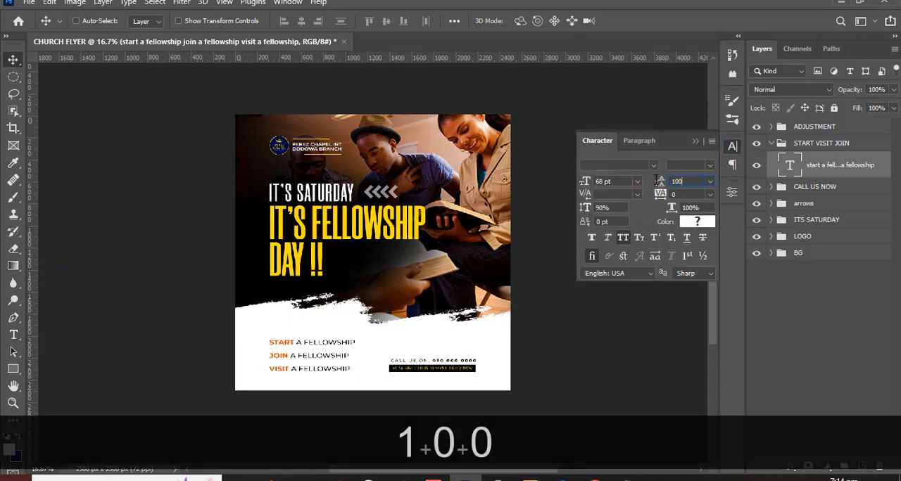
pyautogui.press('Return')
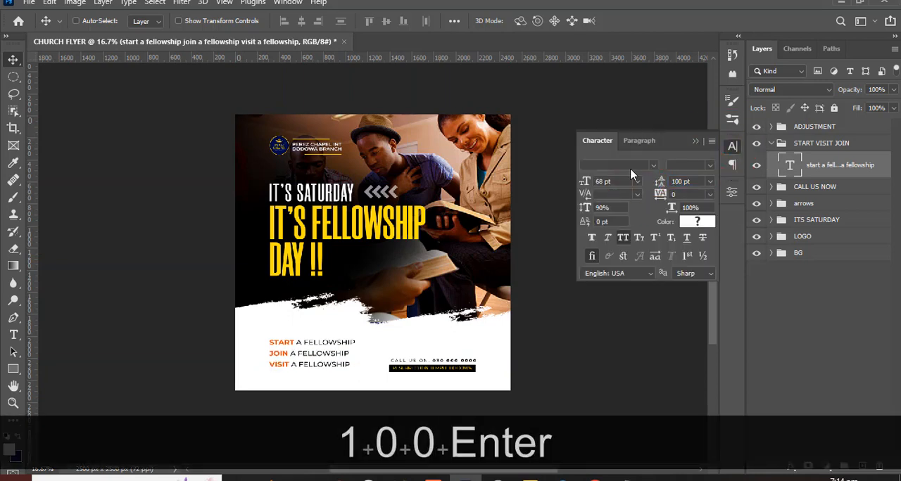
pyautogui.hotkey('ctrl', 'h')
pyautogui.press('Down')
pyautogui.press('Down')
pyautogui.press('Down')
pyautogui.press('Down')
pyautogui.press('Down')
pyautogui.press('Down')
pyautogui.press('Down')
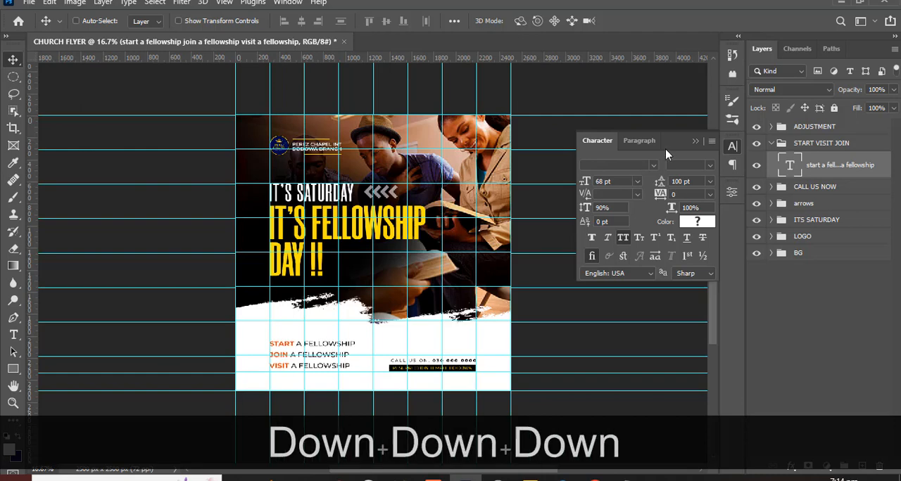
pyautogui.hotkey('ctrl', 'h')
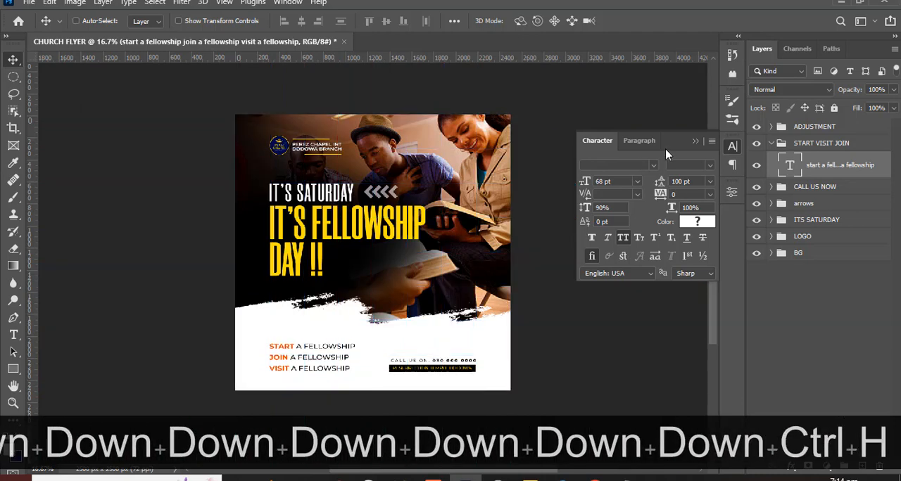
# - Show the guides and draw a thin rectangle about 496 × 15 px above the START line, flush with its left edge
pyautogui.hotkey('ctrl', '=')
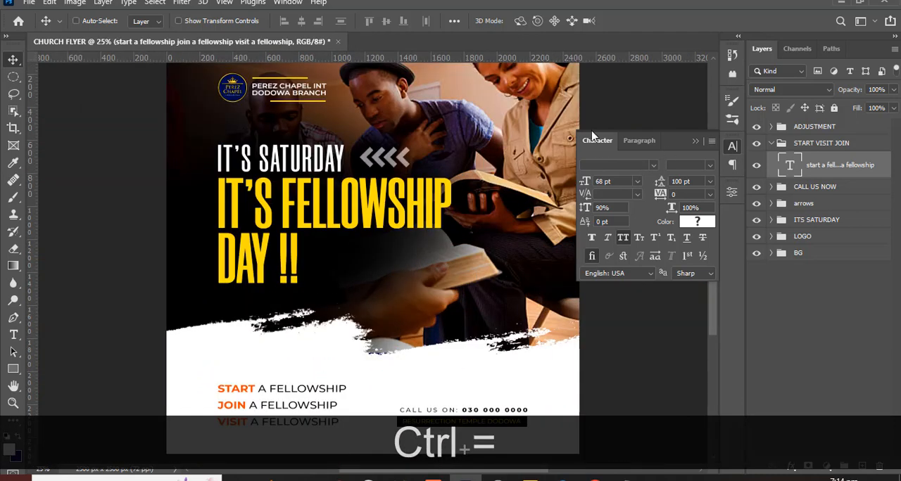
pyautogui.scroll(-3, 289, 312)
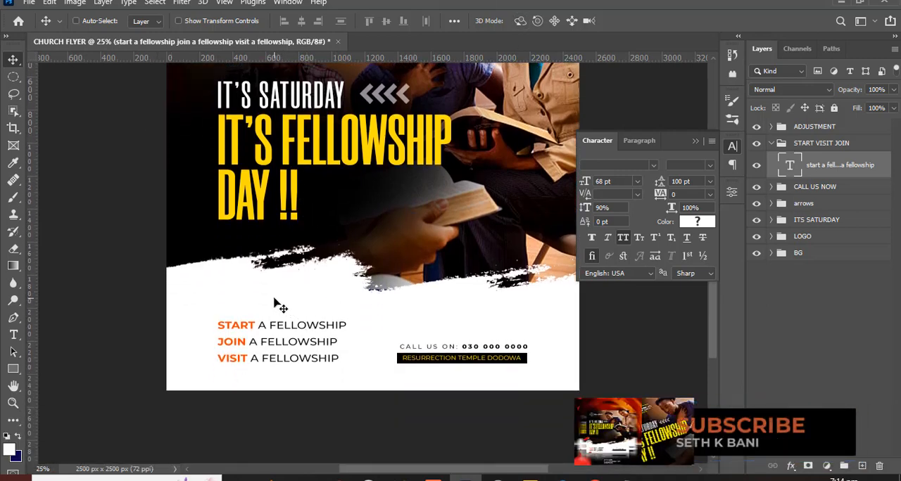
pyautogui.hotkey('ctrl', 'h')
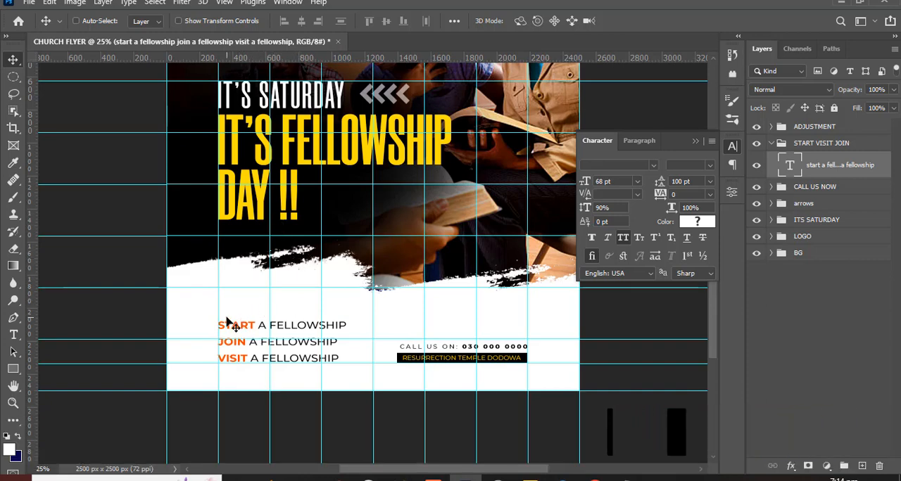
pyautogui.click(13, 369)
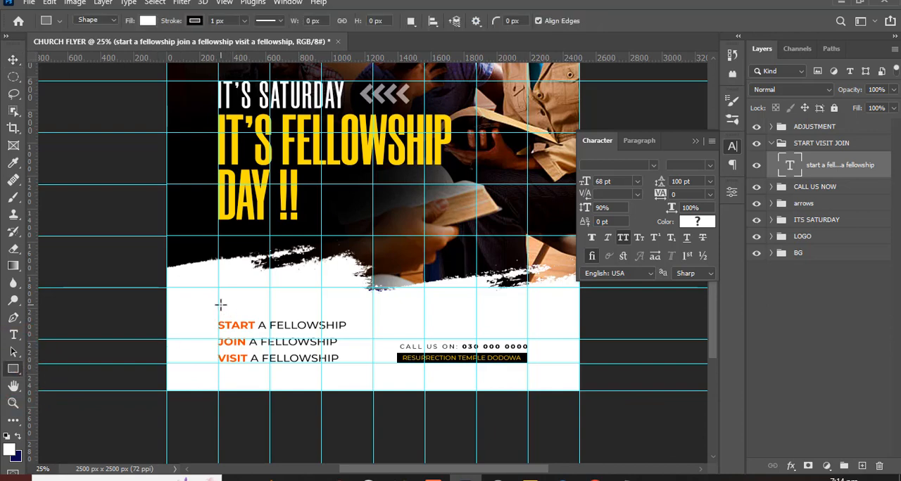
pyautogui.moveTo(220, 304); pyautogui.dragTo(299, 306)
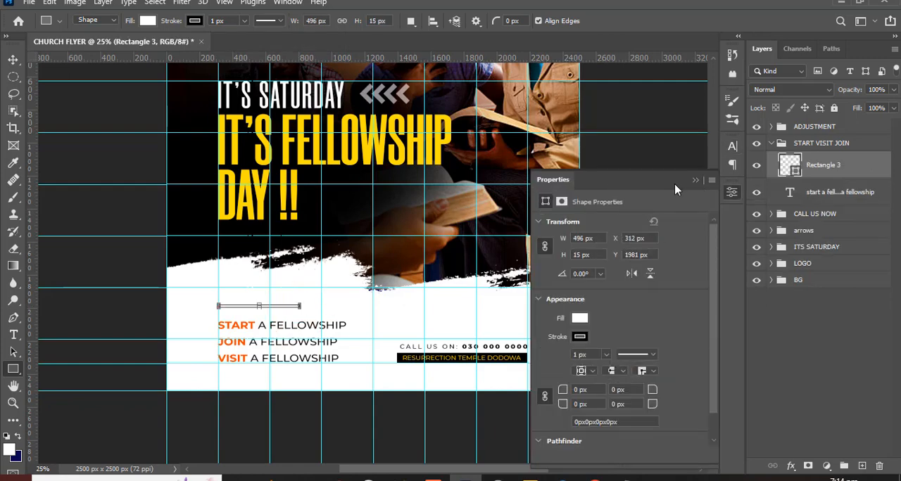
pyautogui.click(695, 181)
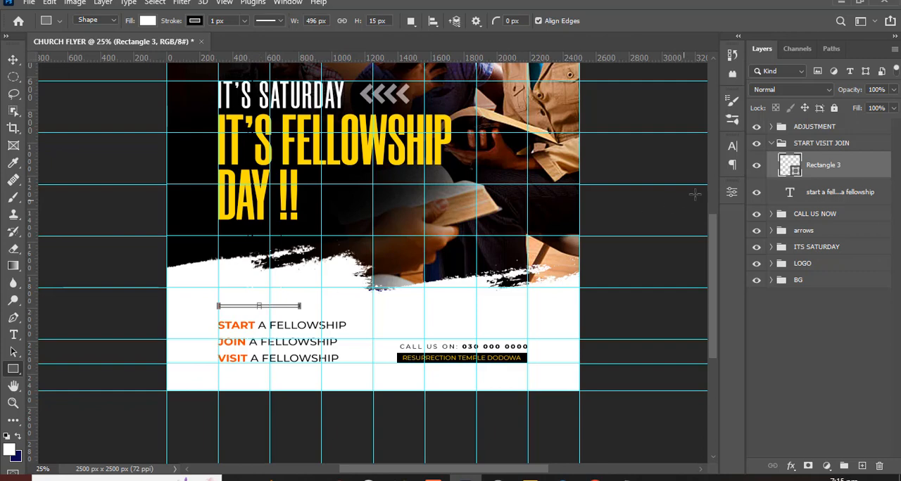
# - Remove the stroke from the thin rectangle above the invitation text
pyautogui.click(792, 165)
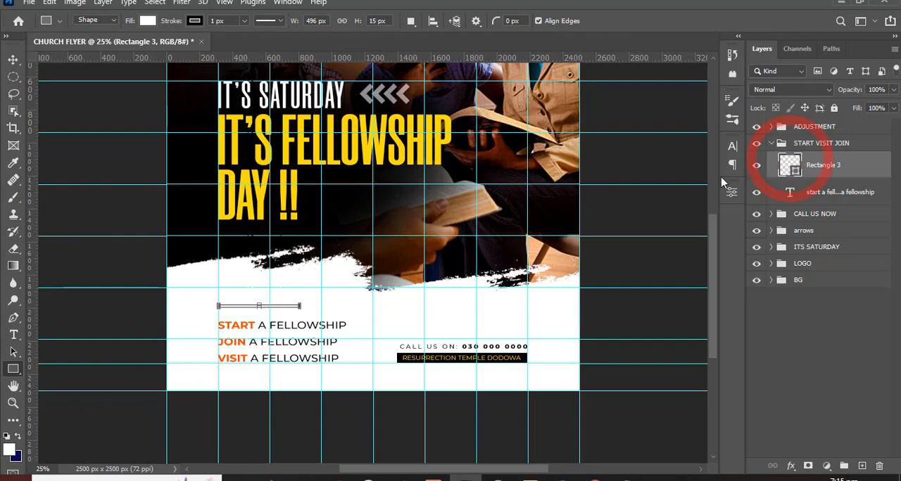
pyautogui.click(195, 20)
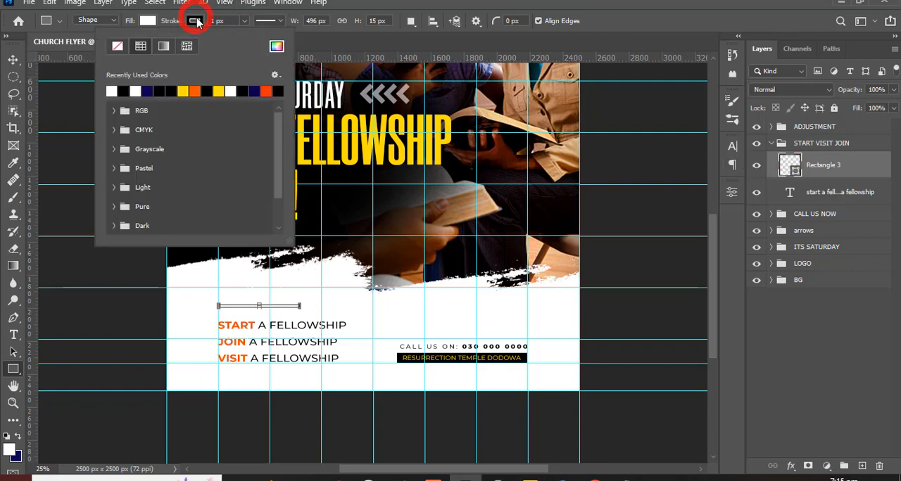
pyautogui.click(117, 45)
pyautogui.click(788, 163)
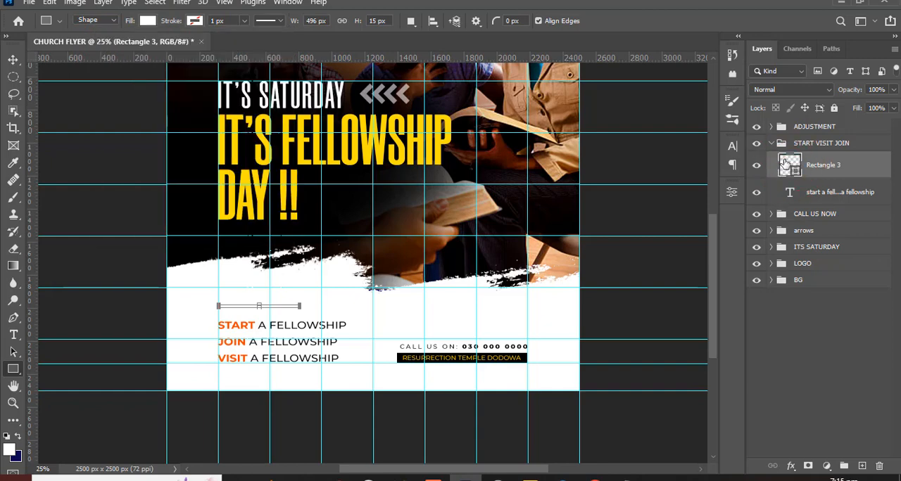
# - Fill the thin rectangle above the invitation text with the recently used orange, ff5400
pyautogui.click(146, 21)
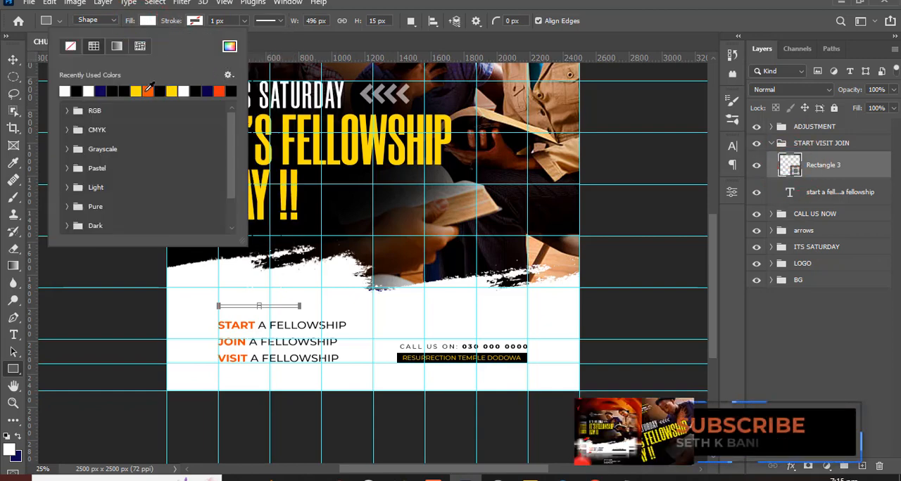
pyautogui.click(148, 90)
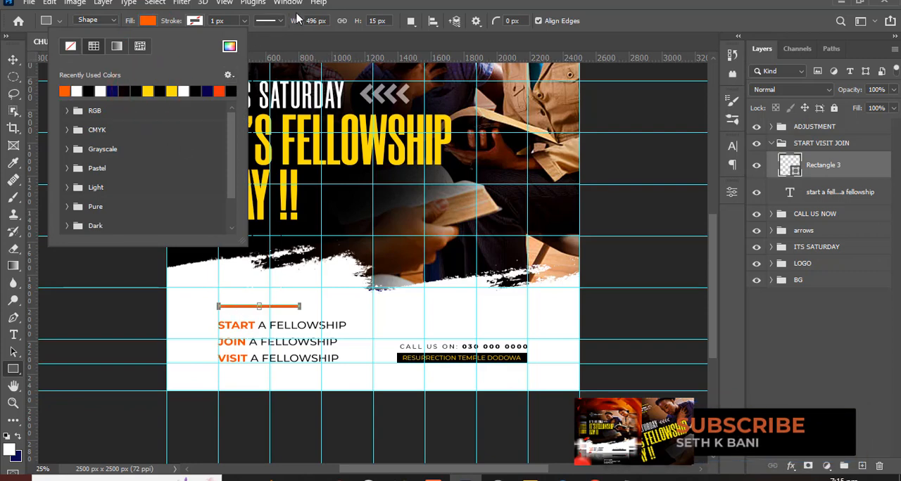
pyautogui.click(466, 2)
# - Duplicate the orange accent bar and change the copy's fill to black
pyautogui.click(825, 176)
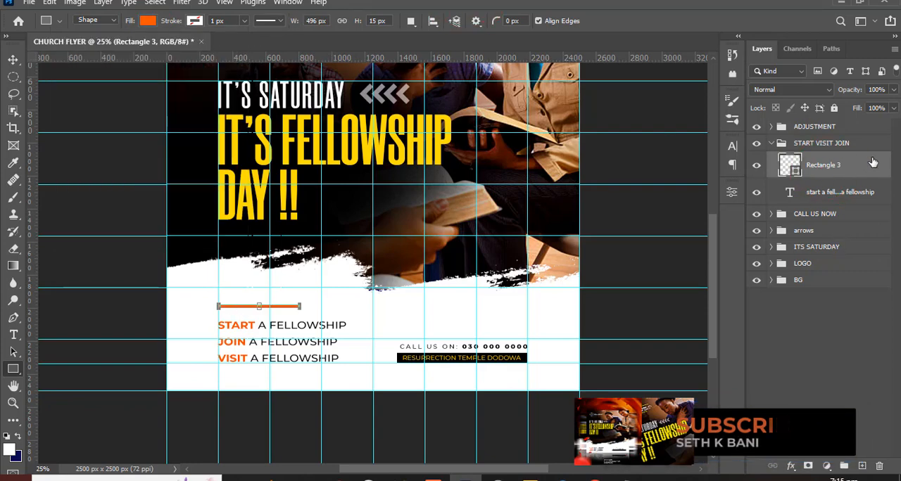
pyautogui.hotkey('ctrl', 'j')
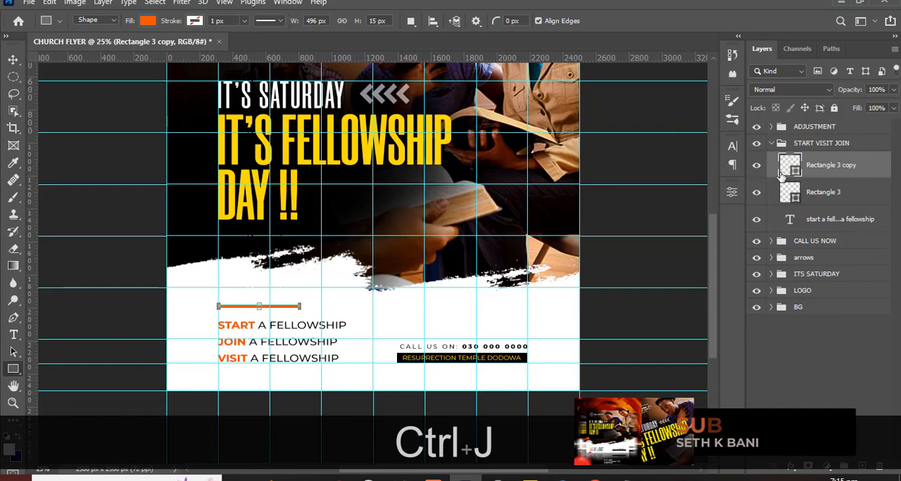
pyautogui.doubleClick(788, 167)
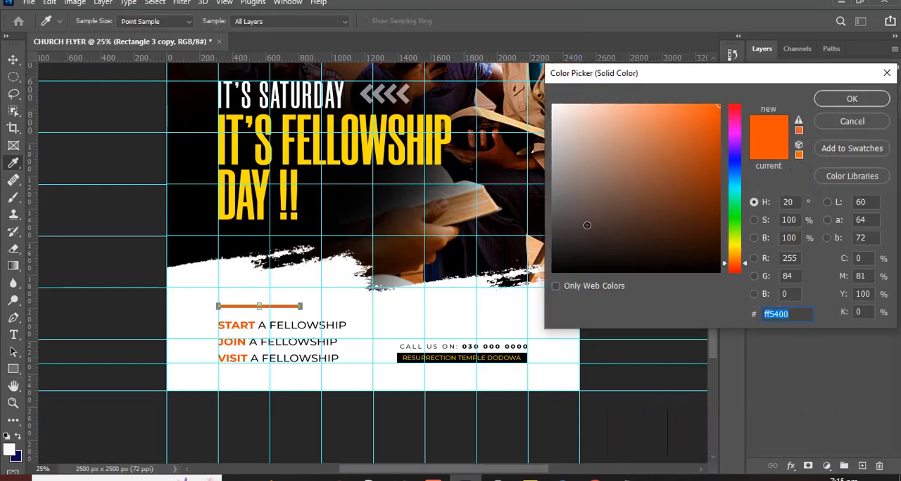
pyautogui.click(516, 312)
pyautogui.click(852, 99)
# - Hide the guides and move the black bar horizontally to the right, leaving the first half of the orange bar exposed
pyautogui.hotkey('ctrl', 'h')
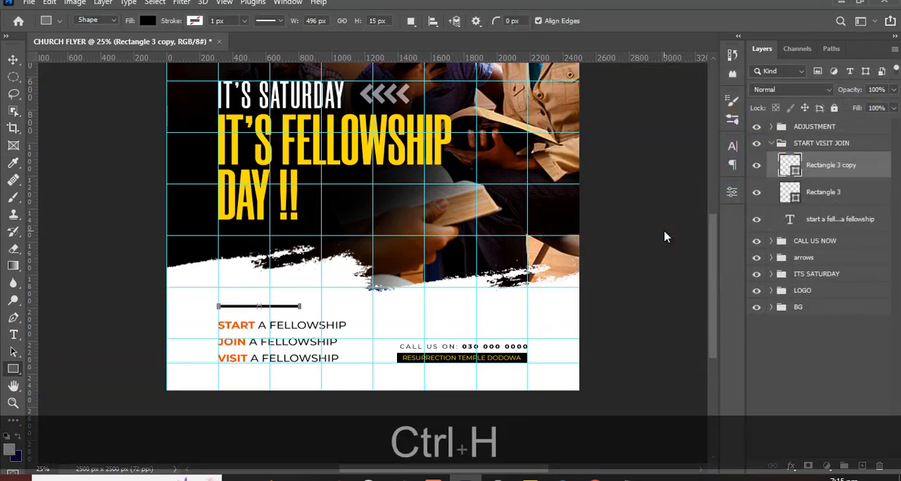
pyautogui.click(13, 60)
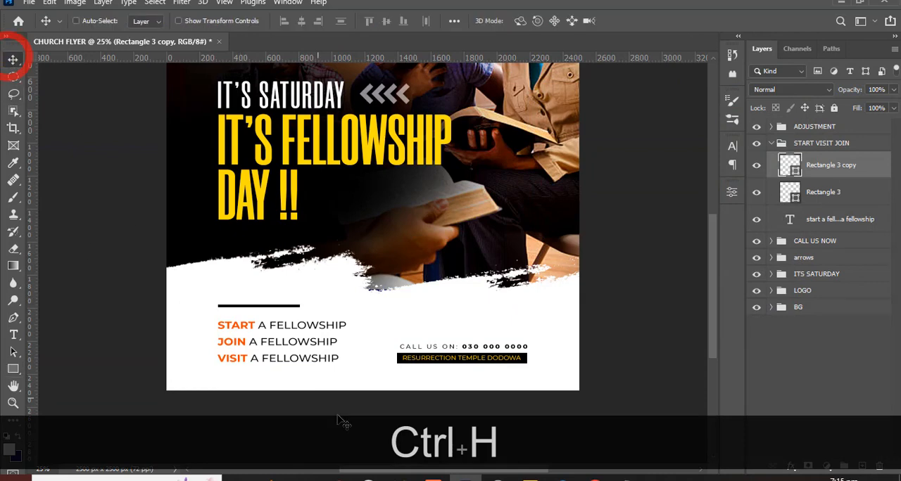
pyautogui.moveTo(261, 314); pyautogui.dragTo(302, 315)
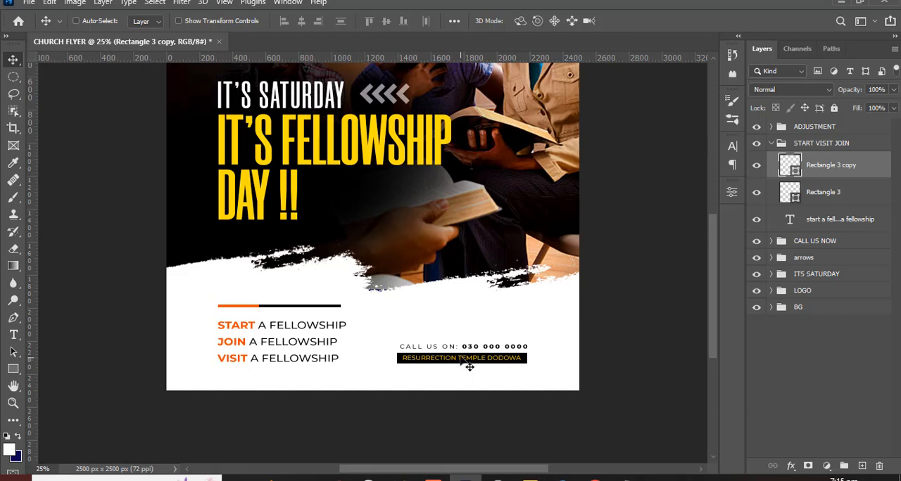
# - Transform both accent bars together to about 95% width and 47% height, keeping their left end flush with the text
pyautogui.hotkey('ctrl', '-')
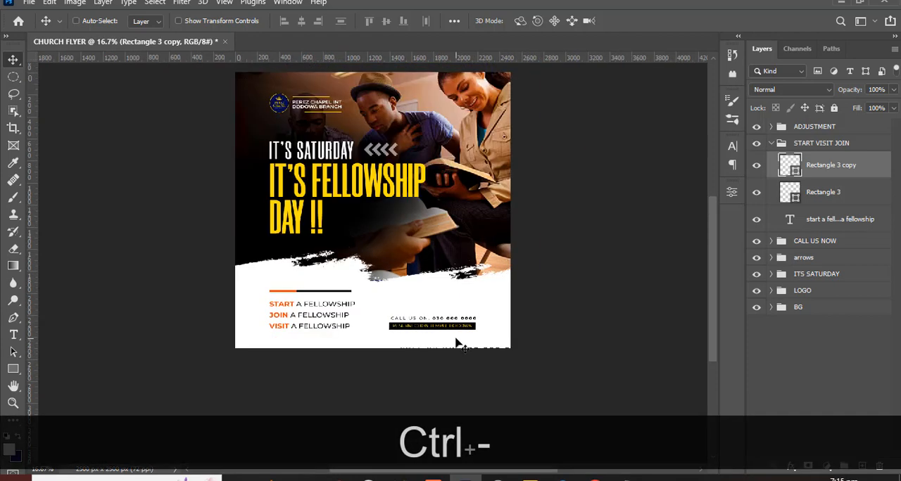
pyautogui.keyDown('ctrl'); pyautogui.click(835, 200); pyautogui.keyUp('ctrl')
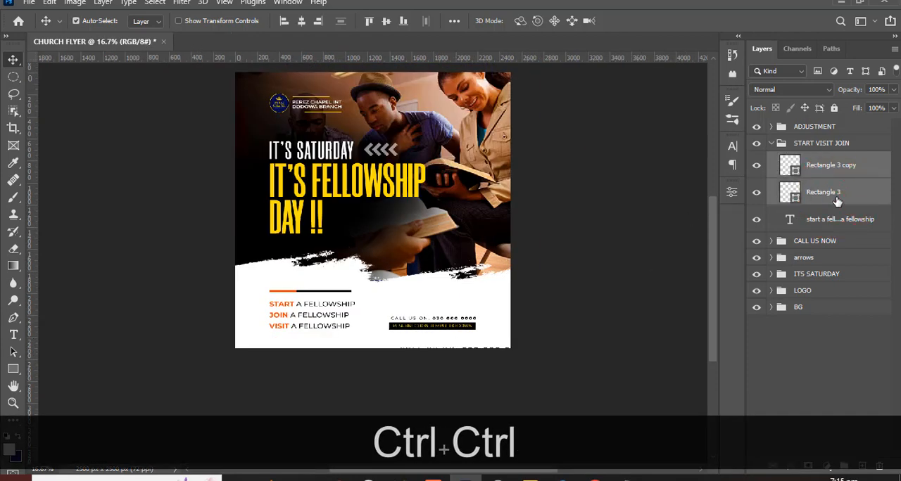
pyautogui.hotkey('ctrl', 't')
pyautogui.hotkey('ctrl', '=')
pyautogui.hotkey('ctrl', '=')
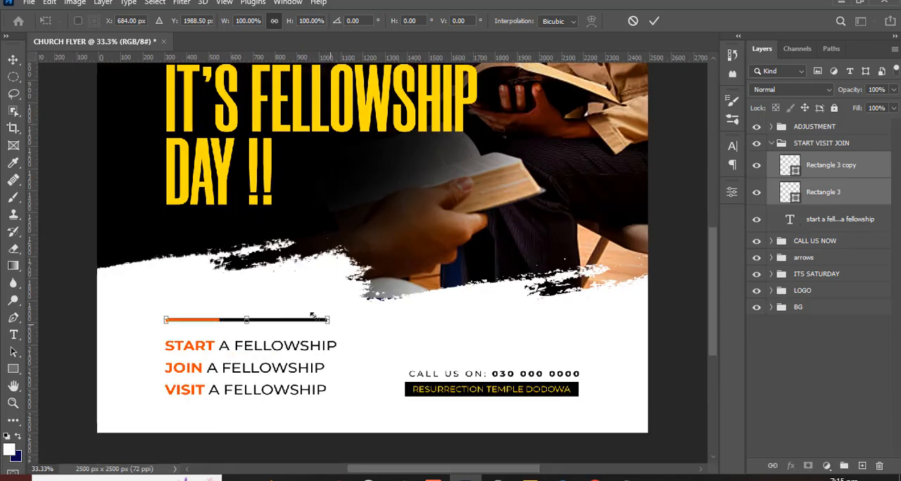
pyautogui.moveTo(332, 321); pyautogui.dragTo(239, 298)
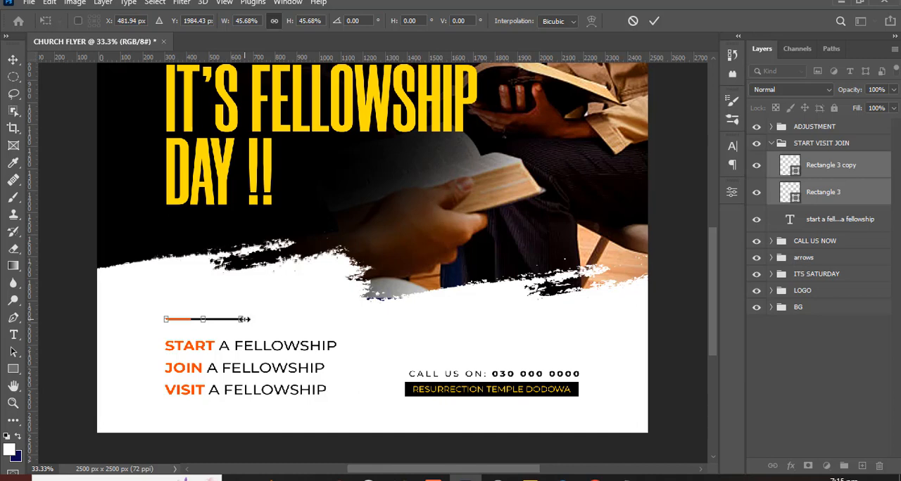
pyautogui.moveTo(243, 320); pyautogui.dragTo(321, 319)
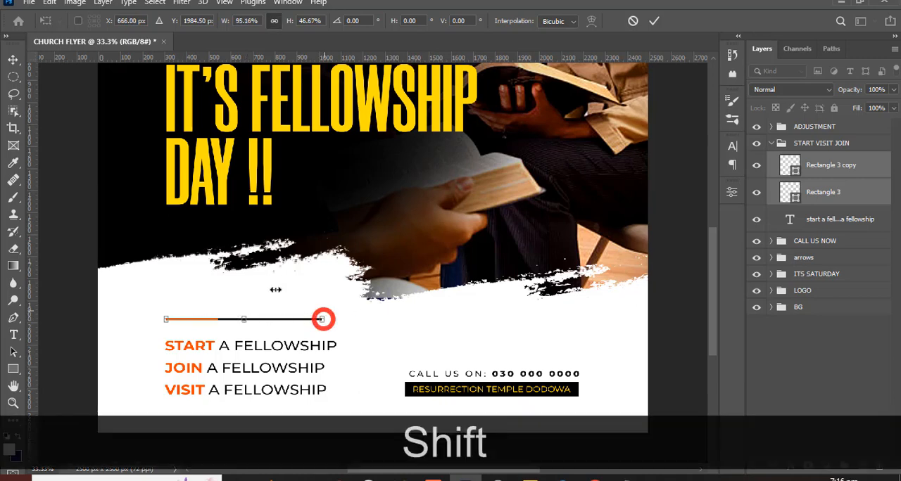
pyautogui.hotkey('shift', 'Return')
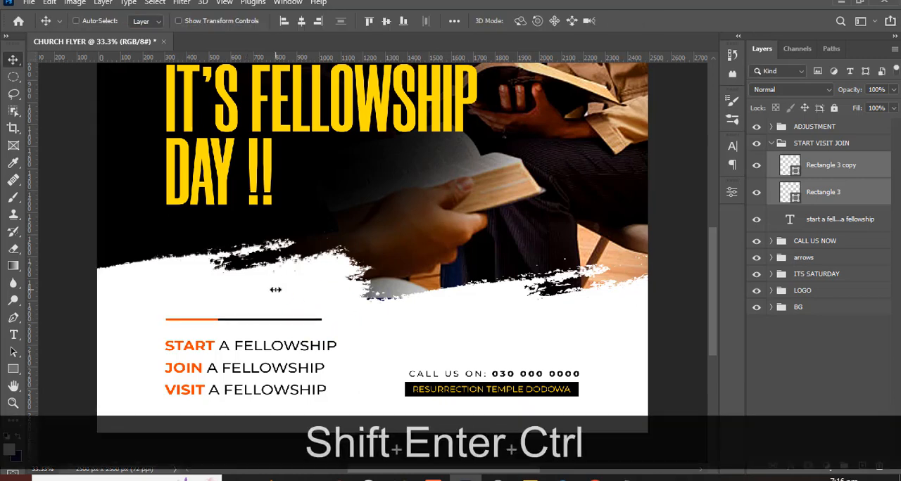
# - Check both accent bars against the guides and nudge them slightly down, leaving the guides hidden
pyautogui.hotkey('ctrl', 'h')
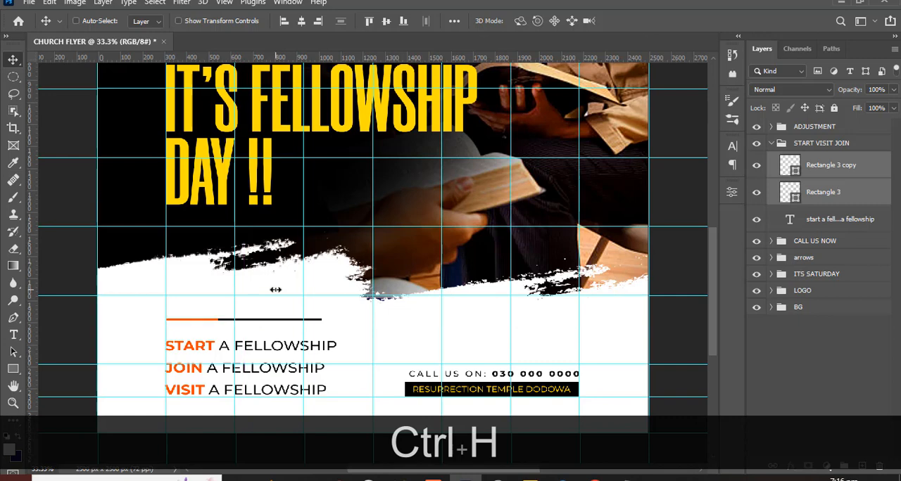
pyautogui.press('Down')
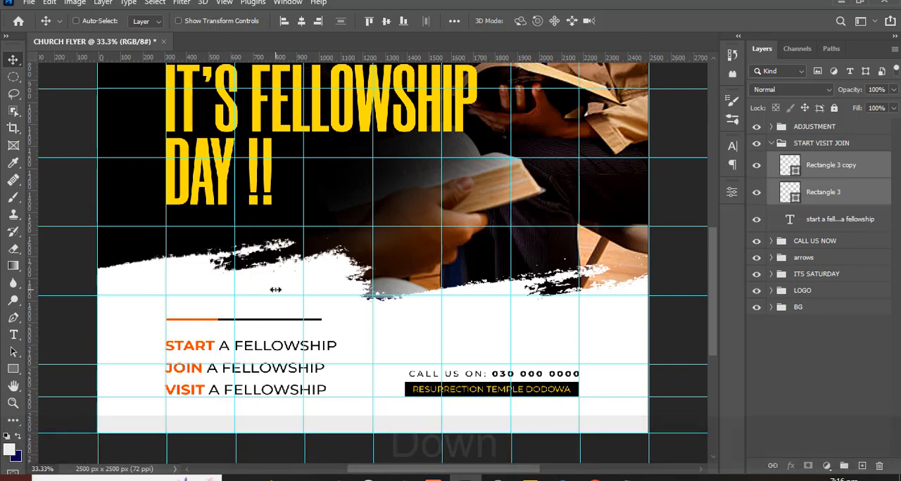
pyautogui.hotkey('ctrl', 'h')
# - Bring the whole flyer into view and collapse the START VISIT JOIN layer group
pyautogui.hotkey('ctrl', '-')
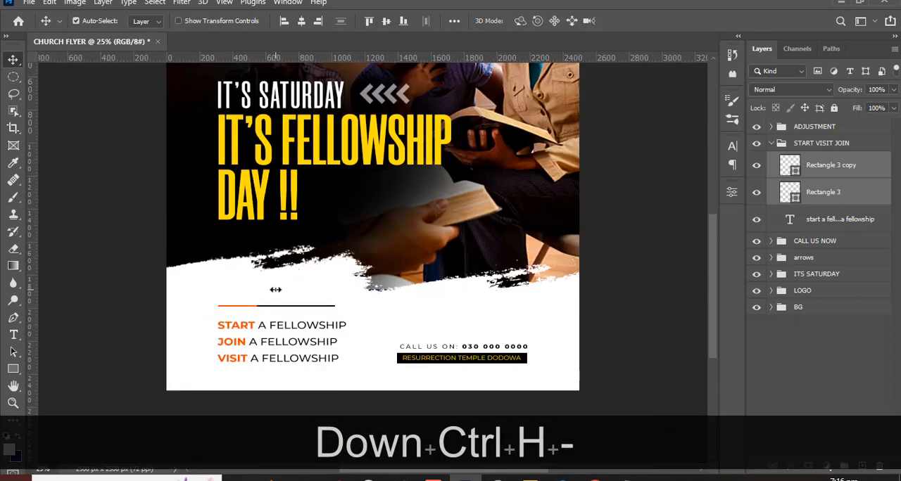
pyautogui.hotkey('ctrl', '-')
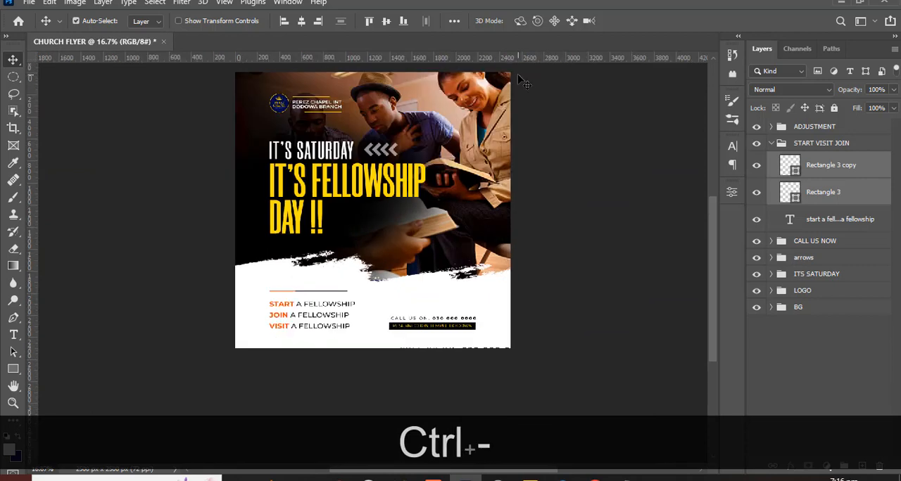
pyautogui.hotkey('ctrl', '0')
pyautogui.hotkey('ctrl', '-')
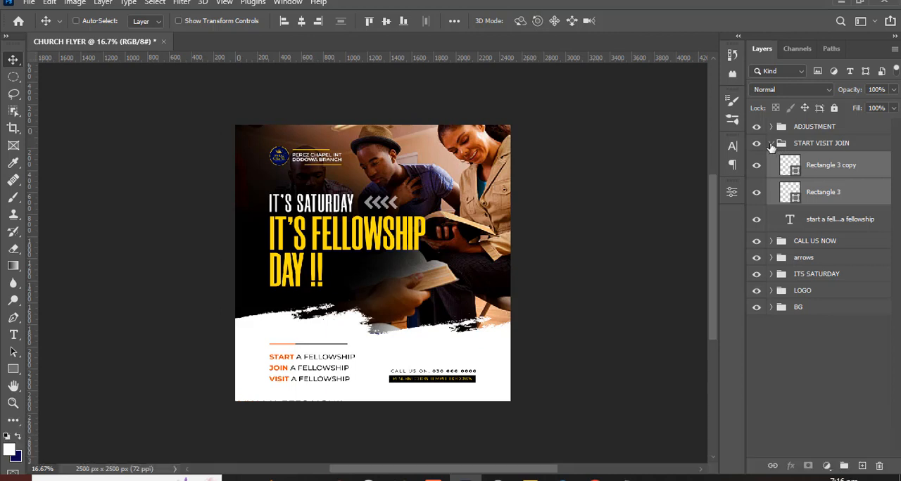
pyautogui.click(772, 143)
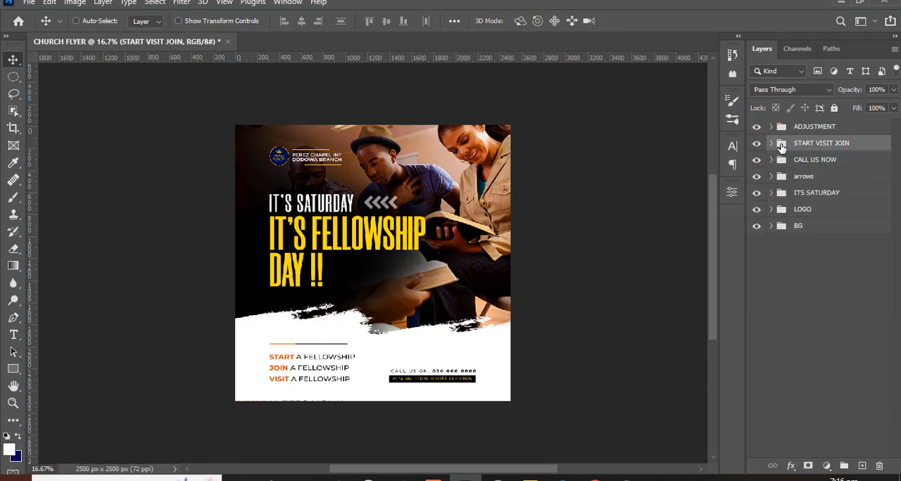